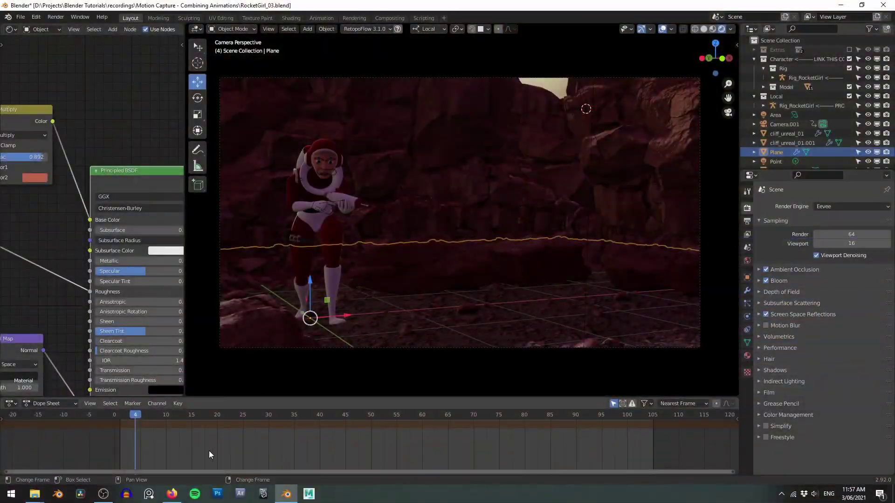
# Preview the rocket girl character's animation and the playback of the two motion capture armatures.
pyautogui.moveTo(208, 451); pyautogui.dragTo(365, 446)
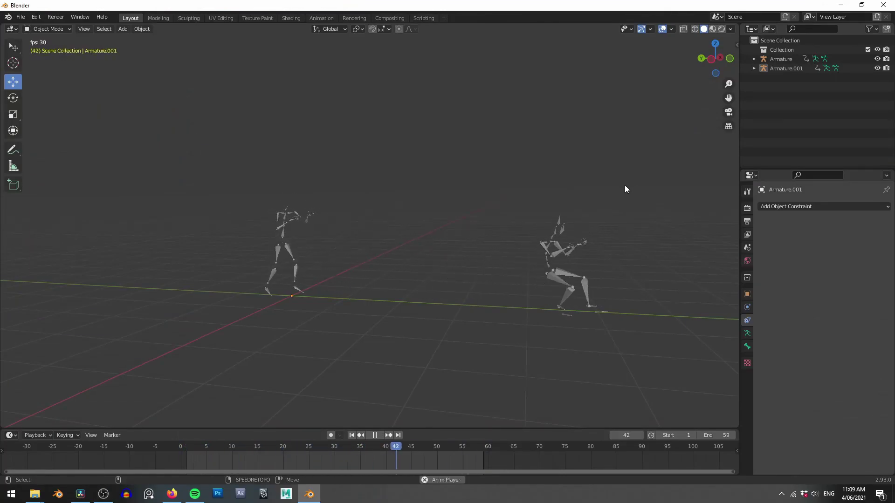
pyautogui.press('space')
pyautogui.moveTo(589, 167); pyautogui.dragTo(531, 318)
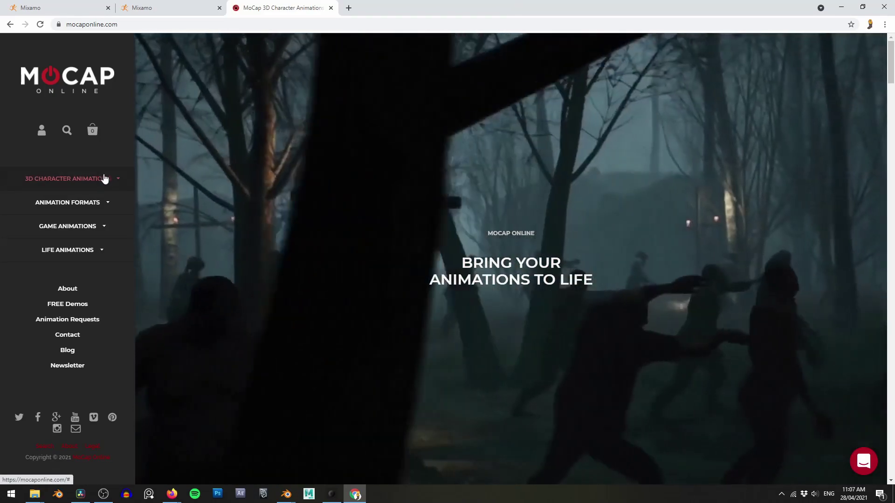
# Open the Mobility animation pack on MoCap Online and view its preview video in full screen, skipping ahead.
pyautogui.click(104, 178)
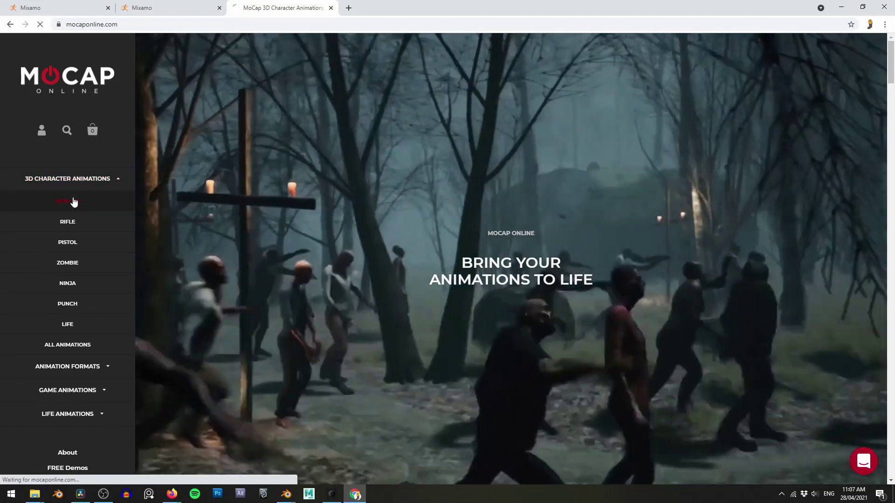
pyautogui.click(73, 202)
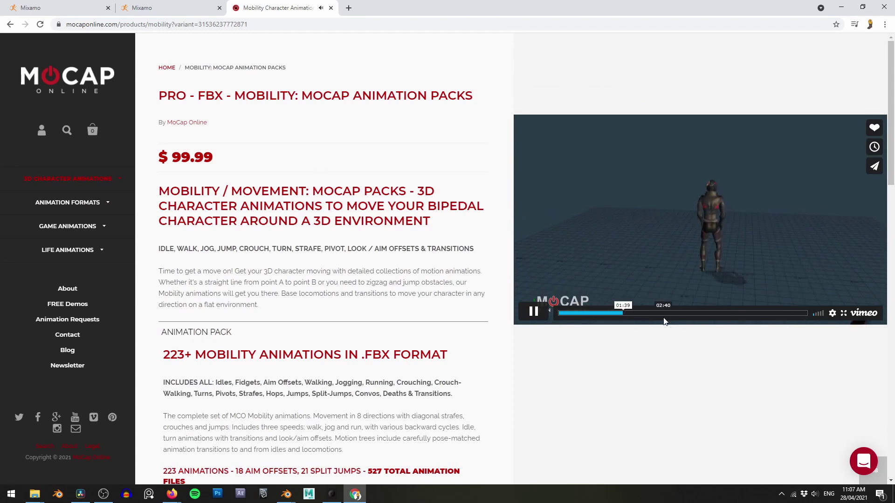
pyautogui.click(843, 313)
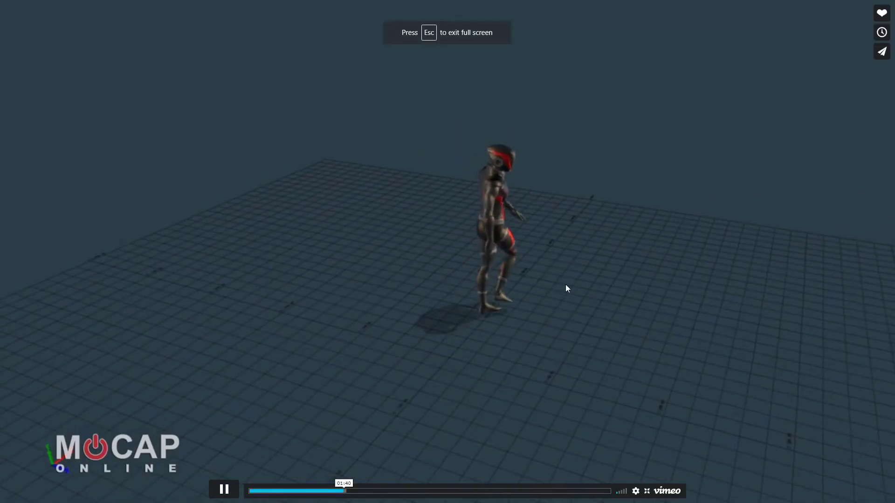
pyautogui.click(403, 491)
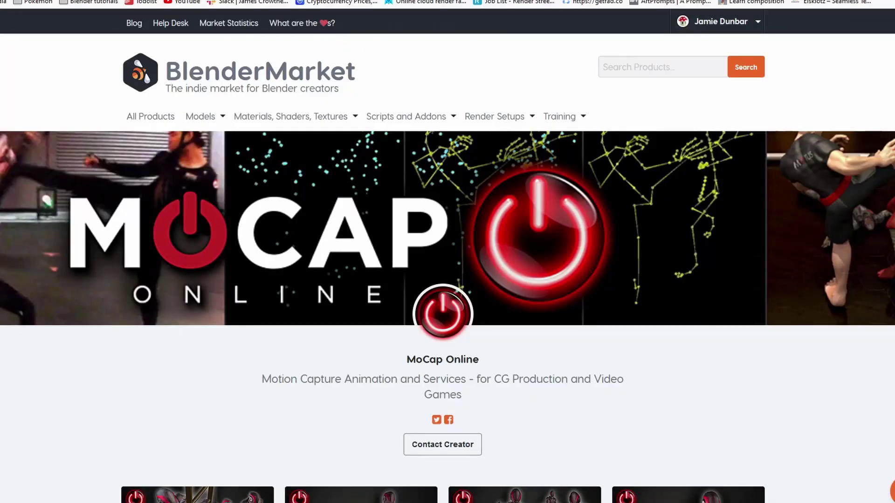
# Browse MoCap Online's animation packs on the Blender Market creator page.
pyautogui.scroll(-2, 448, 256)
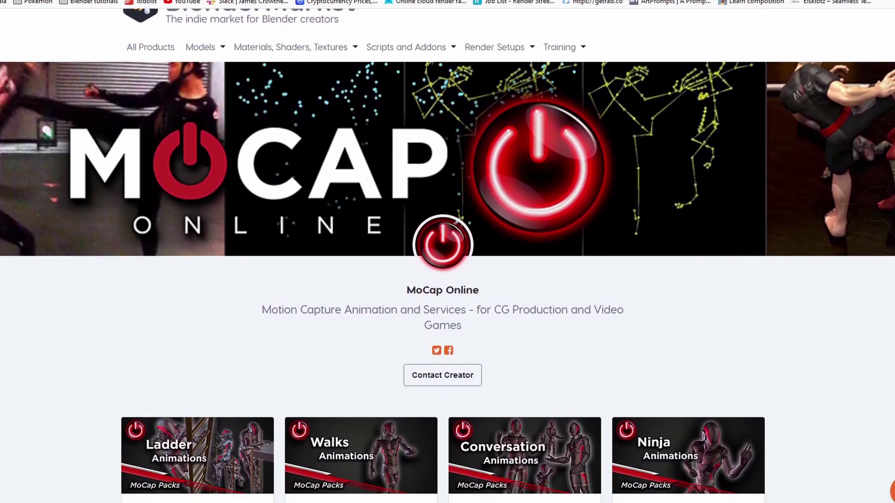
pyautogui.scroll(-2, 447, 257)
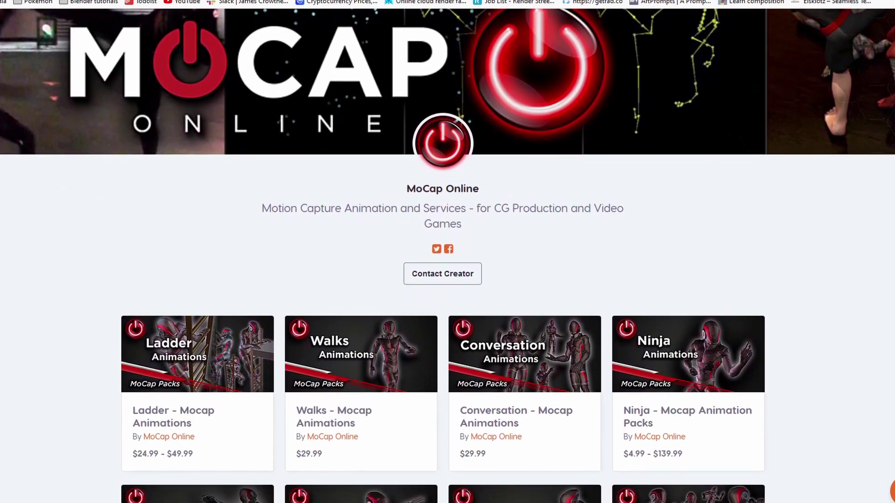
pyautogui.scroll(-2, 447, 257)
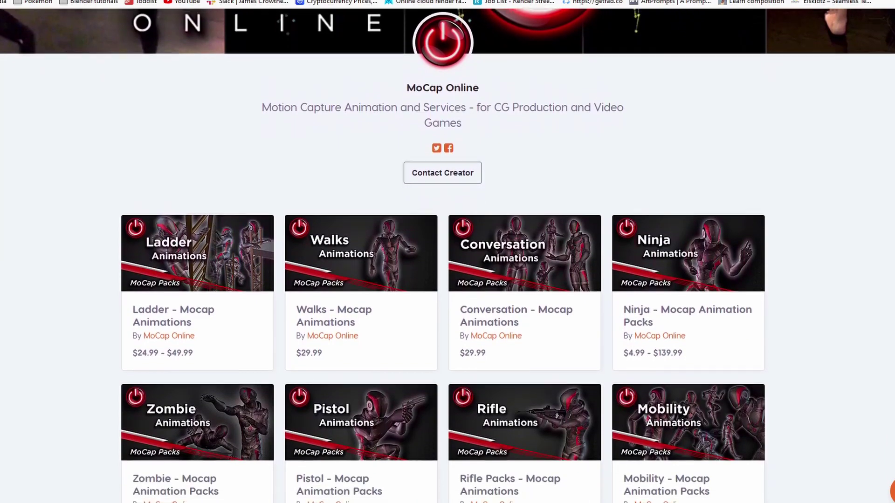
pyautogui.scroll(-2, 447, 256)
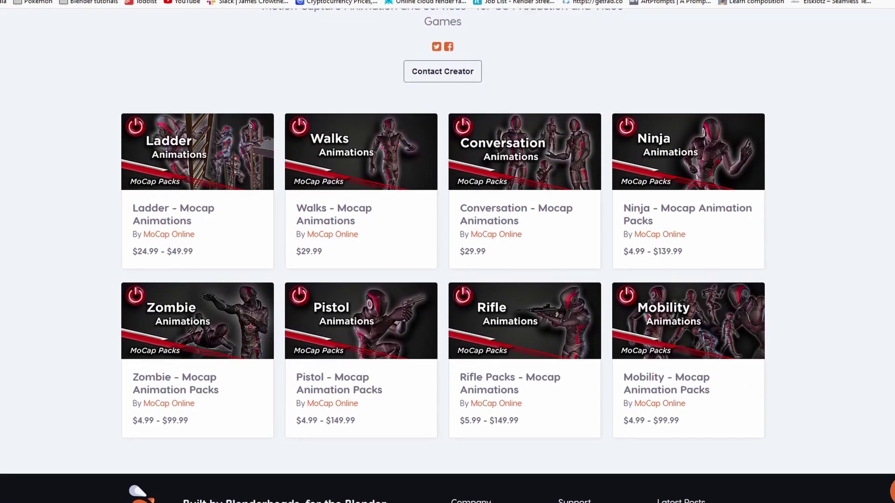
pyautogui.scroll(-2, 447, 256)
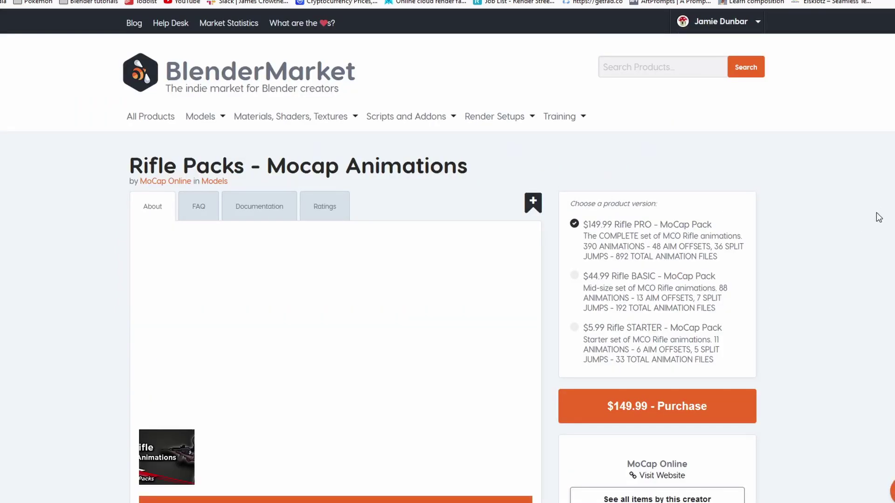
# Examine the Rifle Packs product page on Blender Market and look through its preview images.
pyautogui.middleClick(875, 213)
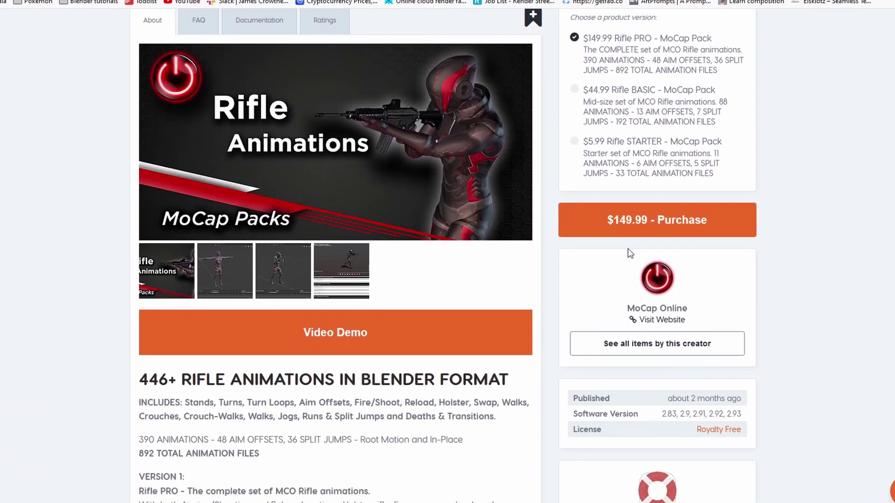
pyautogui.click(216, 271)
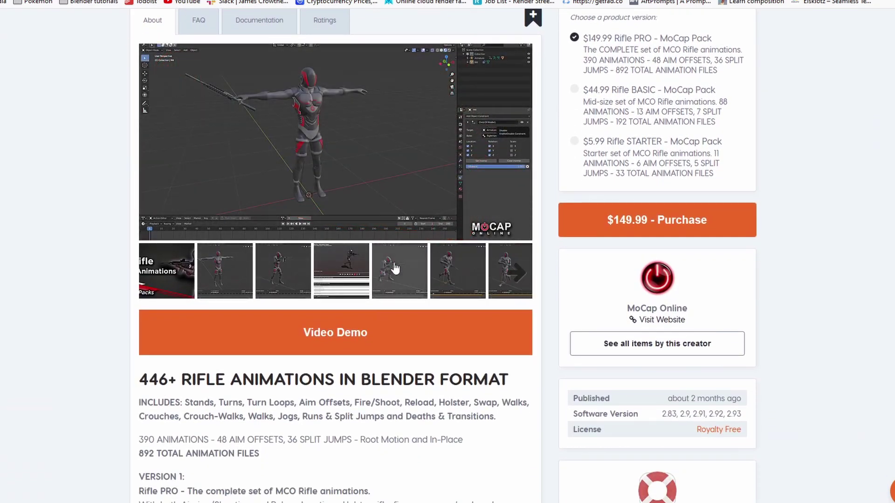
pyautogui.click(394, 268)
pyautogui.click(454, 285)
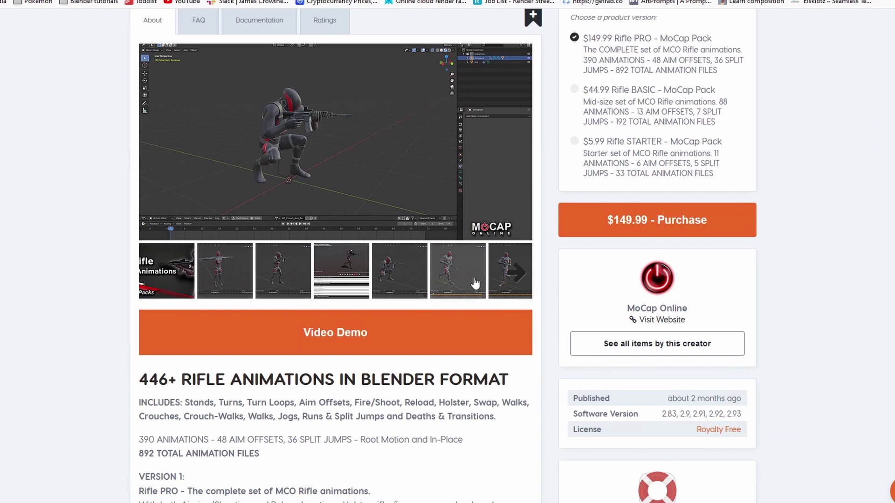
pyautogui.click(519, 270)
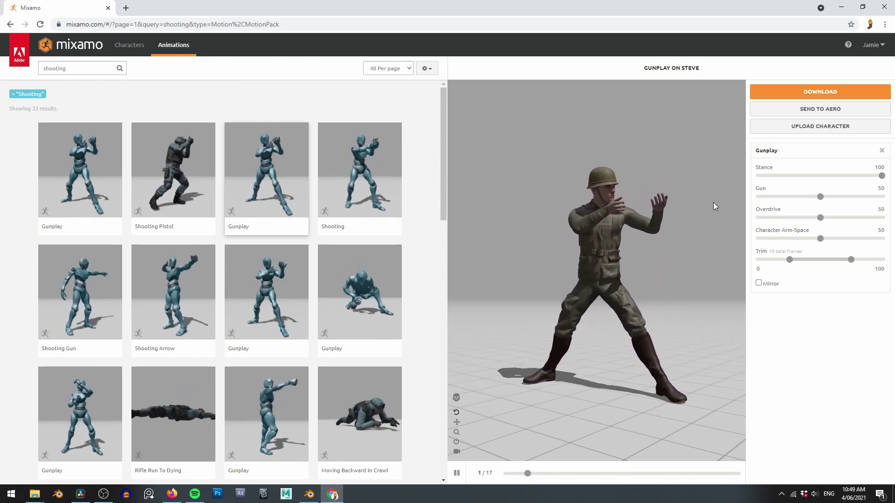
# Search the Mixamo animation library for "dive" instead of "shooting".
pyautogui.doubleClick(61, 69)
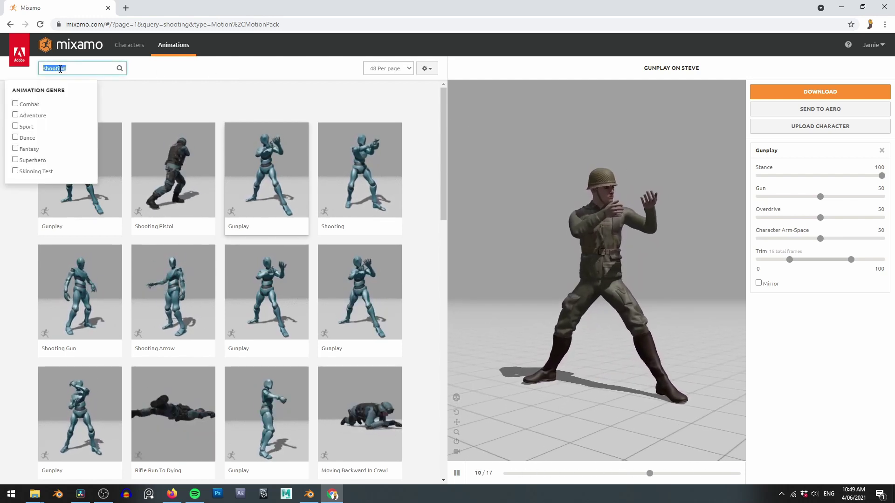
pyautogui.write('dive')
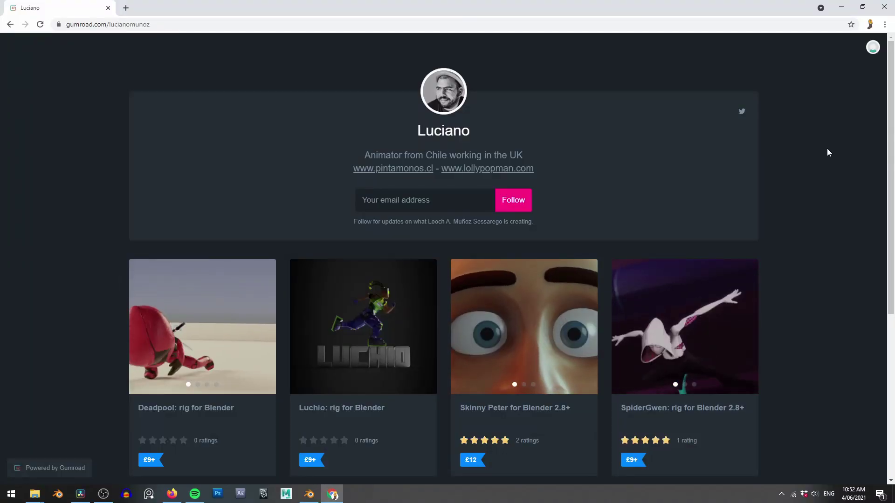
# Browse the rig creator's Gumroad store and open the page of the rocket girl character rig.
pyautogui.middleClick(830, 143)
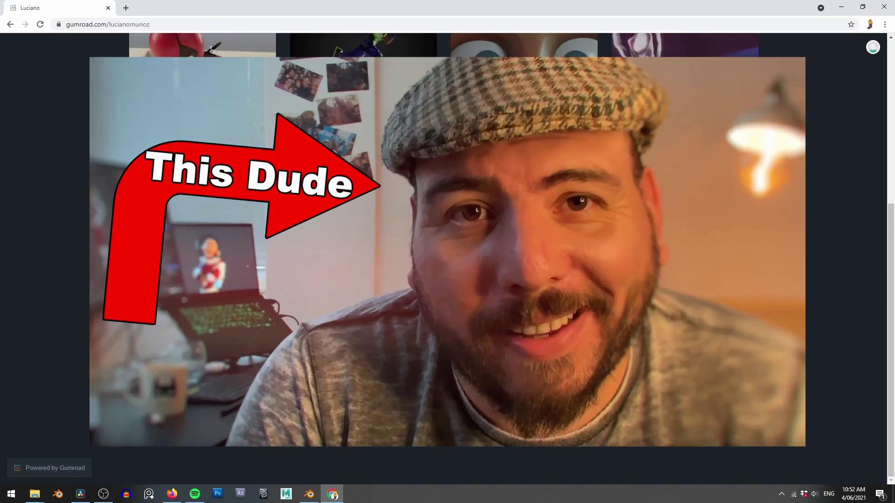
pyautogui.click(730, 226)
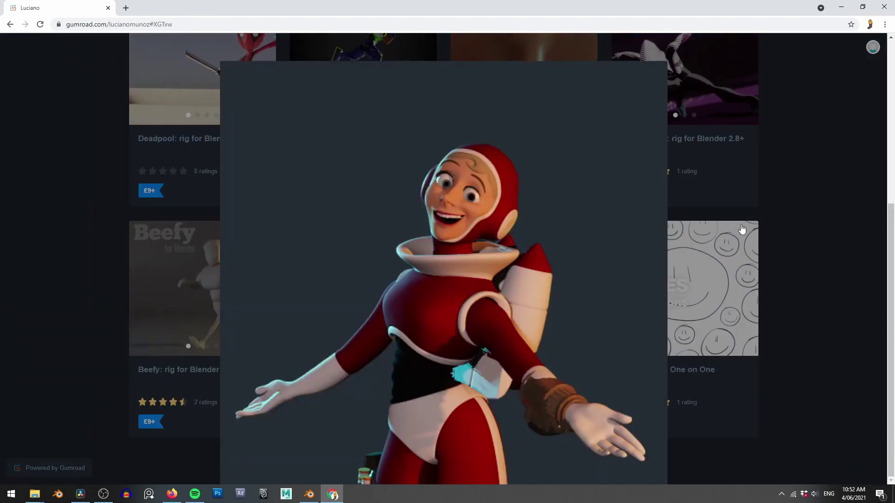
pyautogui.middleClick(807, 191)
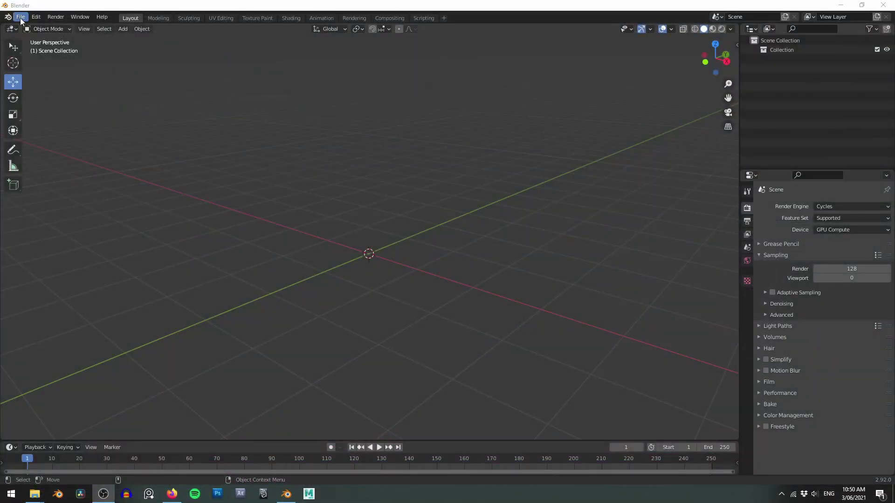
# Open RocketGirl_01.blend from the Motion Capture - Combining Animations folder in Blender, with Load UI off.
pyautogui.click(21, 18)
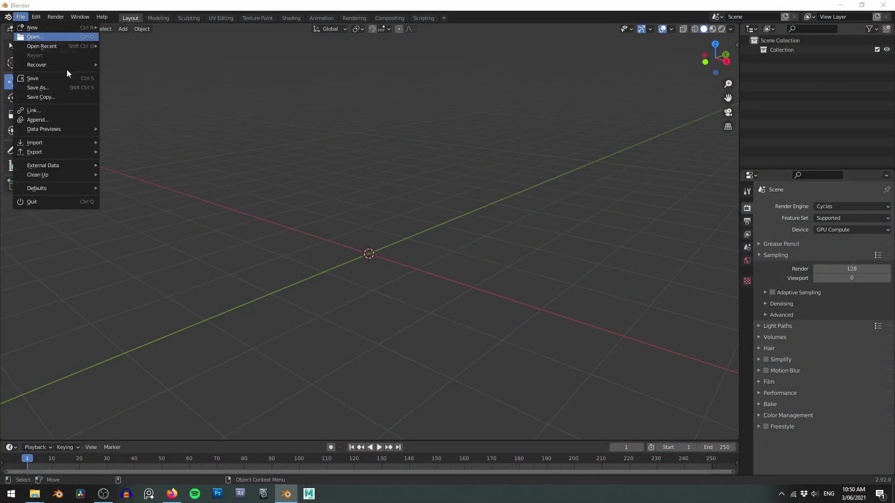
pyautogui.click(35, 37)
pyautogui.click(438, 188)
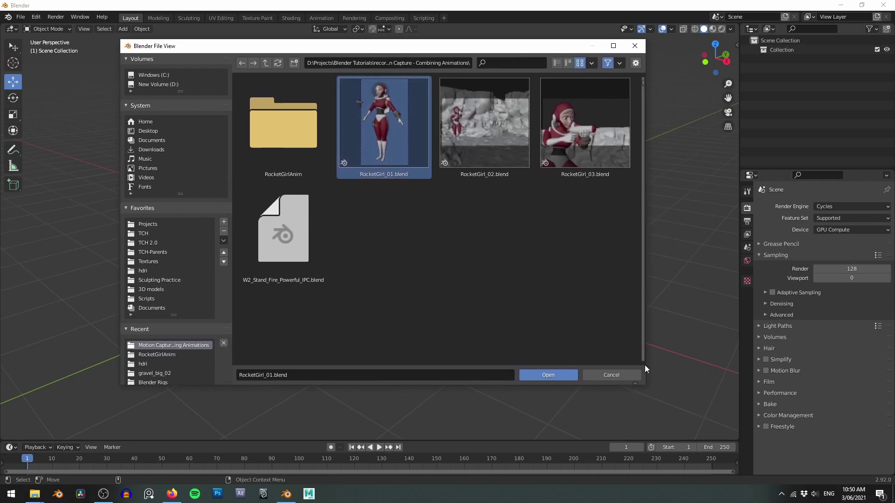
pyautogui.moveTo(647, 386); pyautogui.dragTo(694, 425)
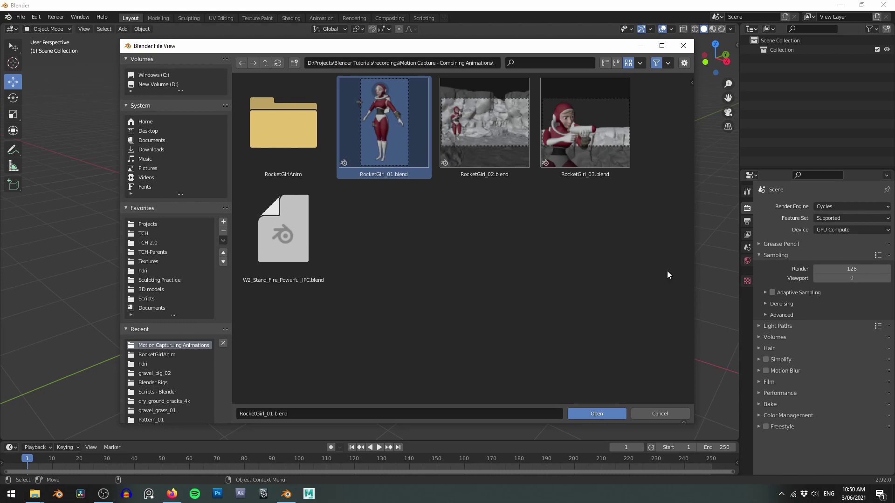
pyautogui.press('n')
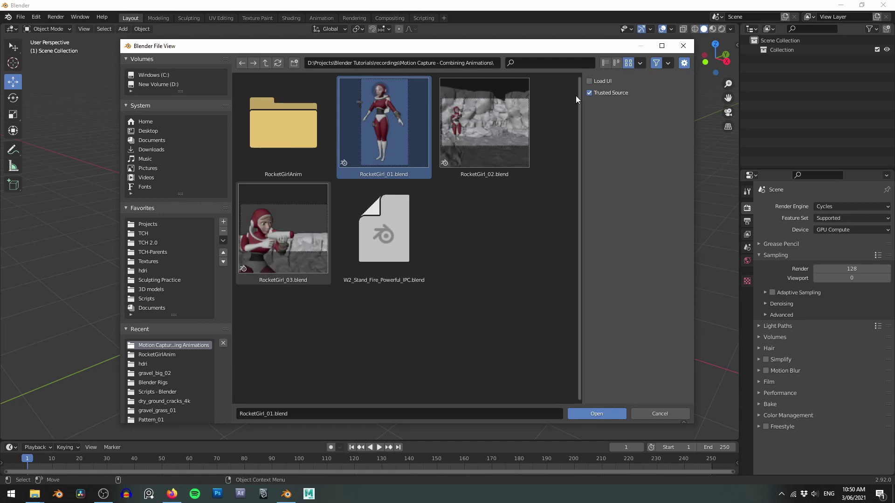
pyautogui.click(590, 414)
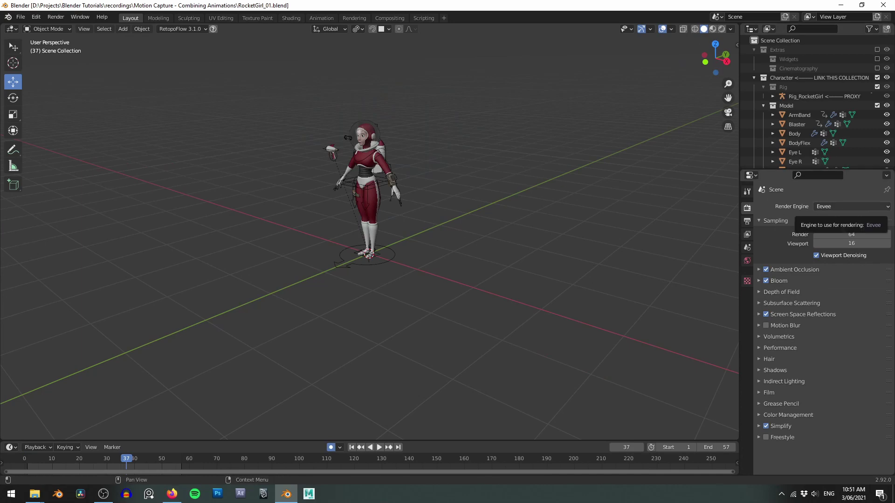
# Import Running Dive Roll.fbx as FBX with Automatic Bone Orientation enabled in the armature options.
pyautogui.scroll(2, 404, 133)
pyautogui.keyDown('alt'); pyautogui.moveTo(404, 133); pyautogui.dragTo(438, 178); pyautogui.keyUp('alt')
pyautogui.scroll(1, 441, 175)
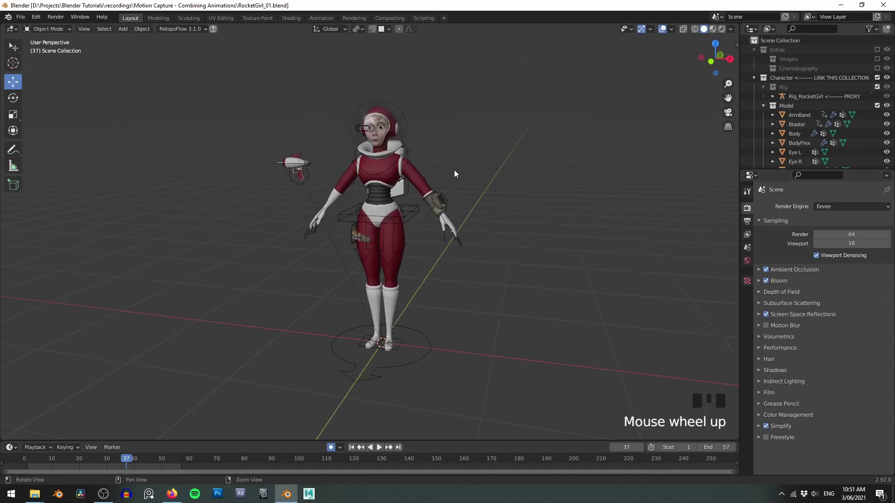
pyautogui.keyDown('alt'); pyautogui.middleClick(450, 169); pyautogui.keyUp('alt')
pyautogui.click(21, 16)
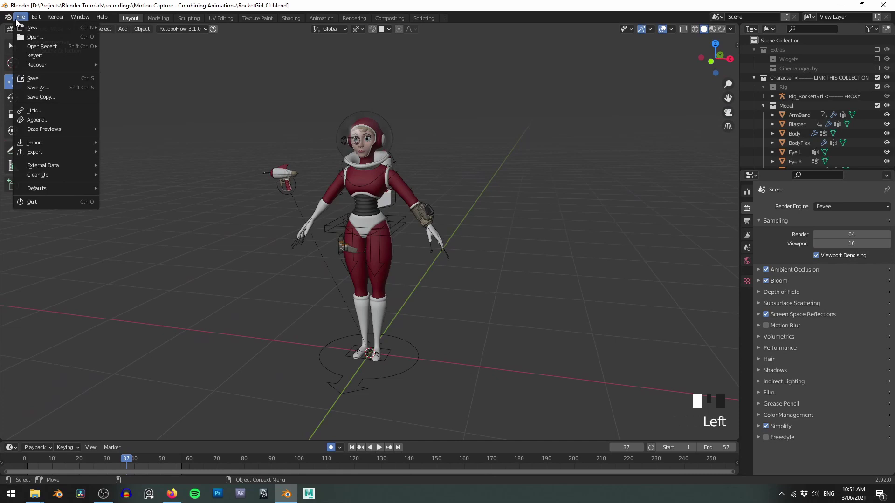
pyautogui.moveTo(65, 144)
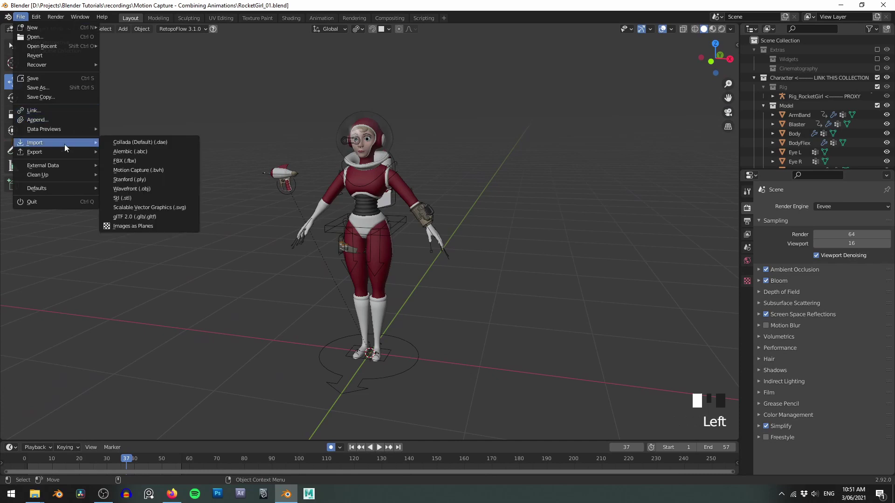
pyautogui.click(138, 162)
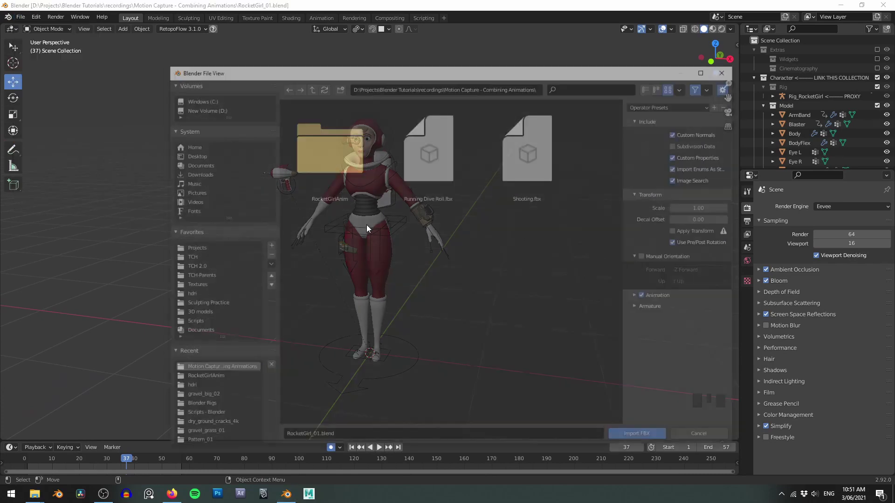
pyautogui.click(381, 144)
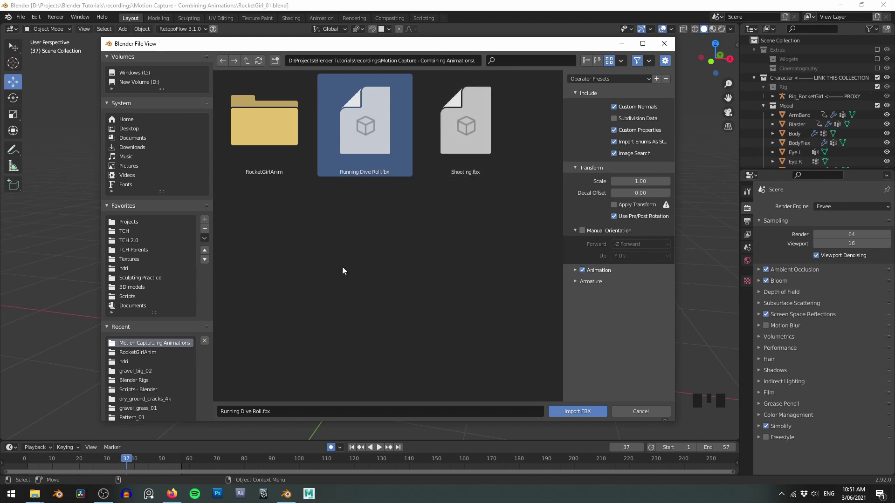
pyautogui.click(588, 283)
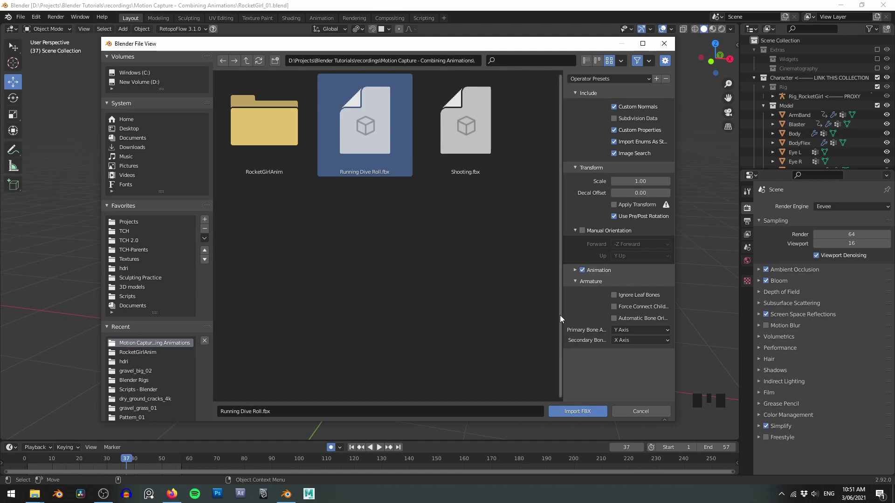
pyautogui.moveTo(564, 314); pyautogui.dragTo(510, 313)
pyautogui.click(619, 319)
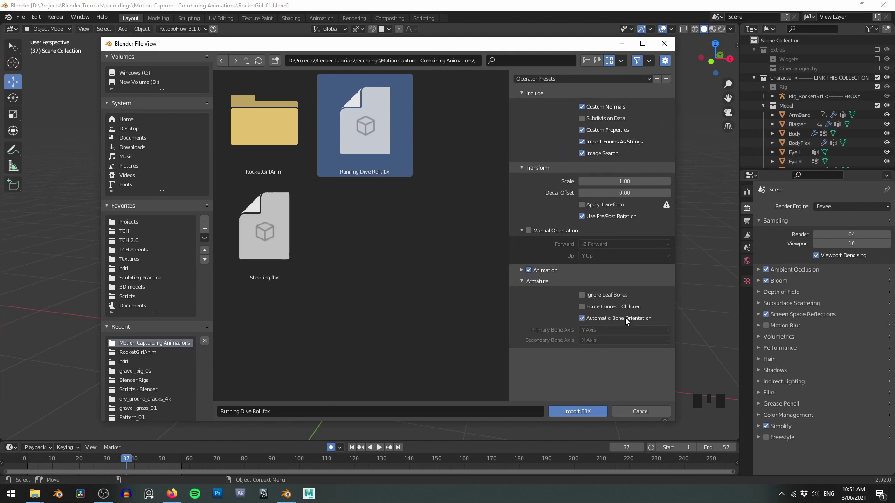
pyautogui.click(572, 412)
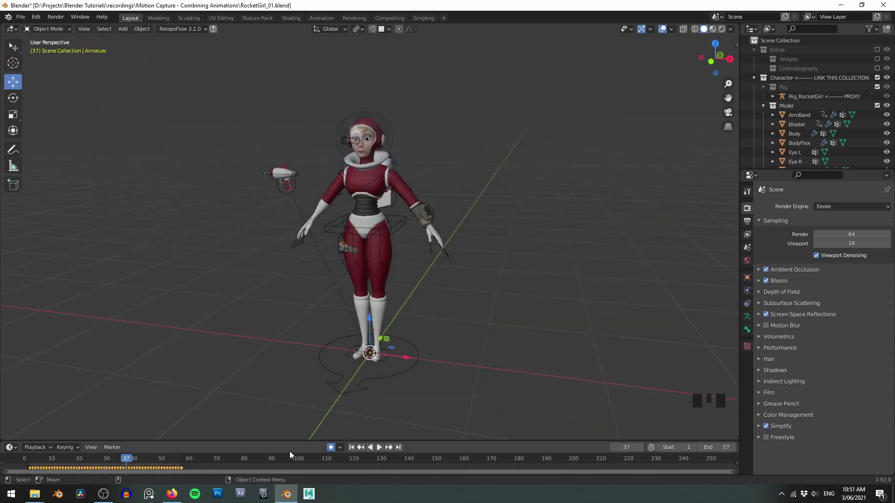
# Enlarge the timeline area and bring the imported armature into view together with the rocket girl character.
pyautogui.moveTo(292, 440); pyautogui.dragTo(292, 401)
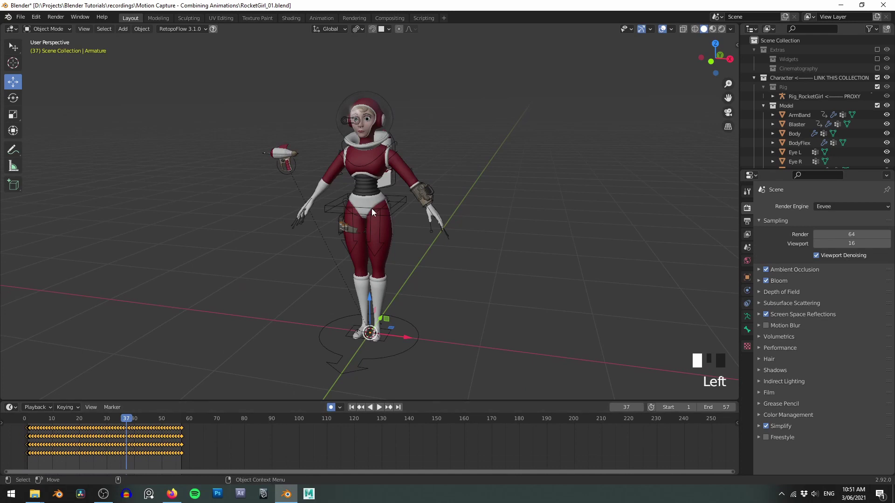
pyautogui.scroll(-8, 371, 242)
pyautogui.scroll(2, 335, 275)
pyautogui.scroll(2, 324, 237)
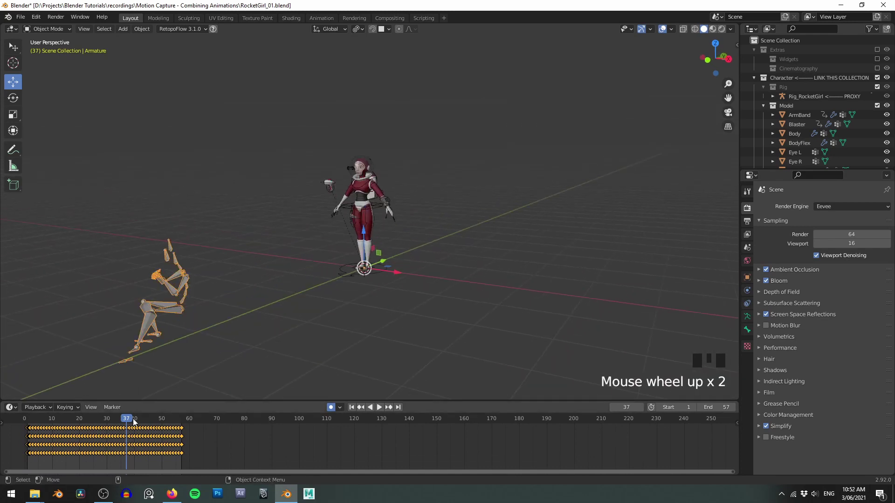
# Play back the imported dive roll animation and examine the armature's motion beside the rocket girl from several sides.
pyautogui.moveTo(288, 445); pyautogui.dragTo(541, 445, button='middle')
pyautogui.scroll(4, 541, 445)
pyautogui.keyDown('alt'); pyautogui.moveTo(428, 188); pyautogui.dragTo(433, 222, button='middle'); pyautogui.keyUp('alt')
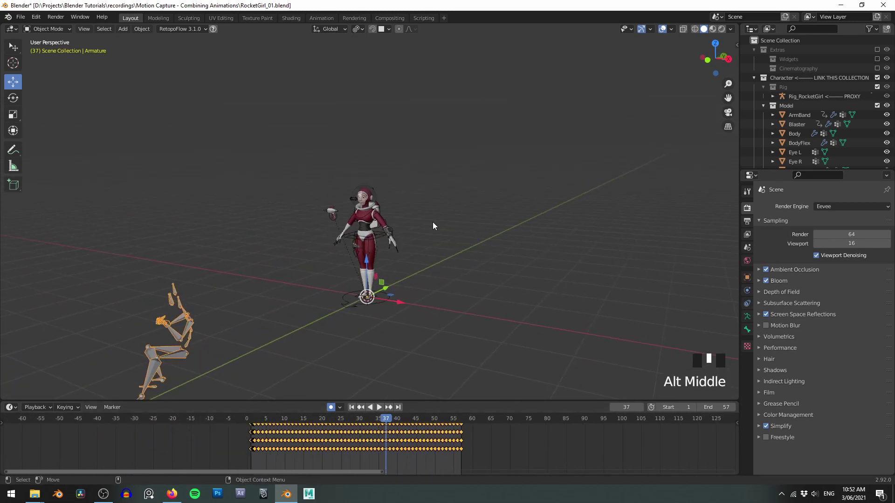
pyautogui.scroll(2, 432, 222)
pyautogui.moveTo(298, 444); pyautogui.dragTo(245, 444, button='right')
pyautogui.keyDown('alt'); pyautogui.moveTo(298, 373); pyautogui.dragTo(403, 244); pyautogui.keyUp('alt')
pyautogui.hotkey('shift', 'space')
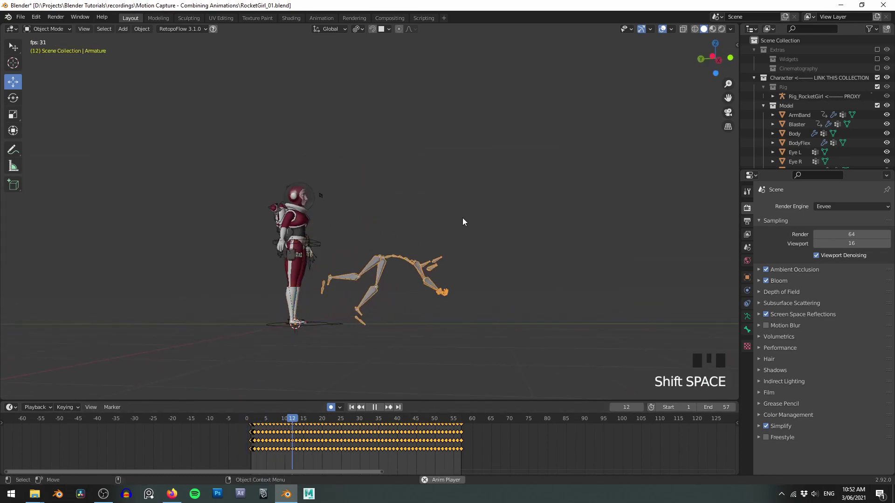
pyautogui.keyDown('alt'); pyautogui.moveTo(462, 217); pyautogui.dragTo(407, 203, button='middle'); pyautogui.keyUp('alt')
pyautogui.keyDown('alt'); pyautogui.moveTo(406, 203); pyautogui.dragTo(476, 215); pyautogui.keyUp('alt')
pyautogui.keyDown('alt'); pyautogui.moveTo(476, 215); pyautogui.dragTo(424, 214, button='middle'); pyautogui.keyUp('alt')
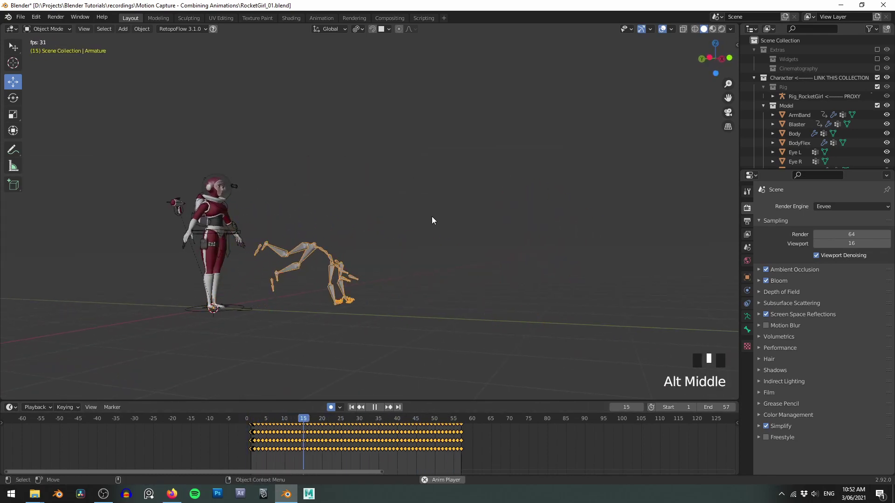
pyautogui.hotkey('shift', 'space')
pyautogui.moveTo(534, 227)
pyautogui.keyDown('alt'); pyautogui.mouseDown()
pyautogui.moveTo(492, 242)
pyautogui.moveTo(546, 219)
pyautogui.moveTo(524, 234)
pyautogui.mouseUp(); pyautogui.keyUp('alt')
pyautogui.keyDown('alt'); pyautogui.moveTo(524, 234); pyautogui.dragTo(374, 334, button='middle'); pyautogui.keyUp('alt')
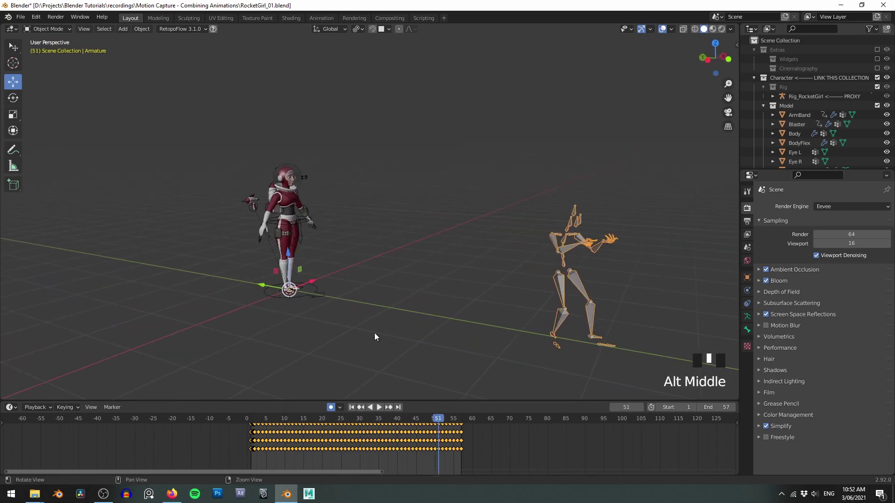
pyautogui.keyDown('alt'); pyautogui.moveTo(373, 334); pyautogui.dragTo(400, 247); pyautogui.keyUp('alt')
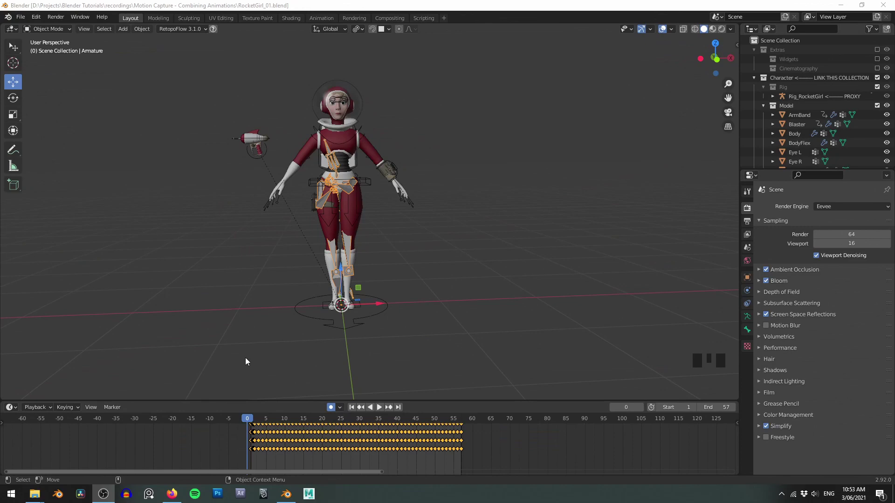
# Append the Armature object from W2_Stand_Fire_Powerful_IPC.blend in the Motion Capture - Combining Animations folder to the scene.
pyautogui.moveTo(34, 493)
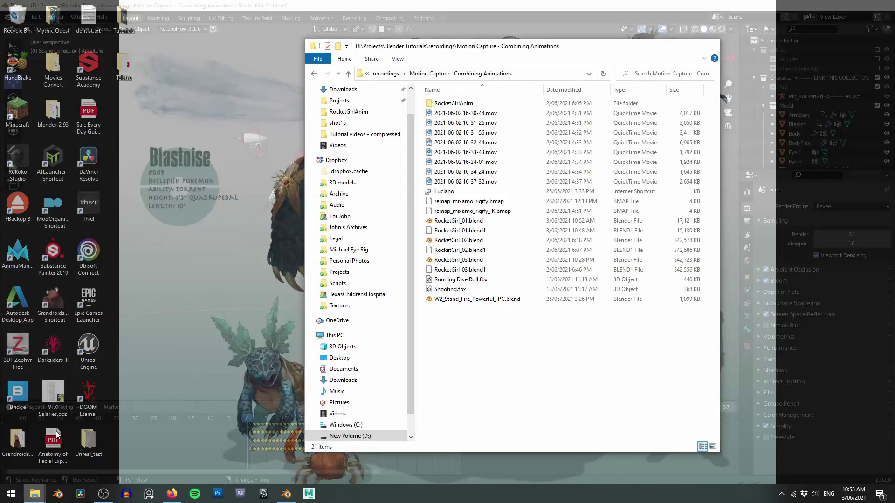
pyautogui.click(57, 435)
pyautogui.moveTo(487, 48); pyautogui.dragTo(529, 40)
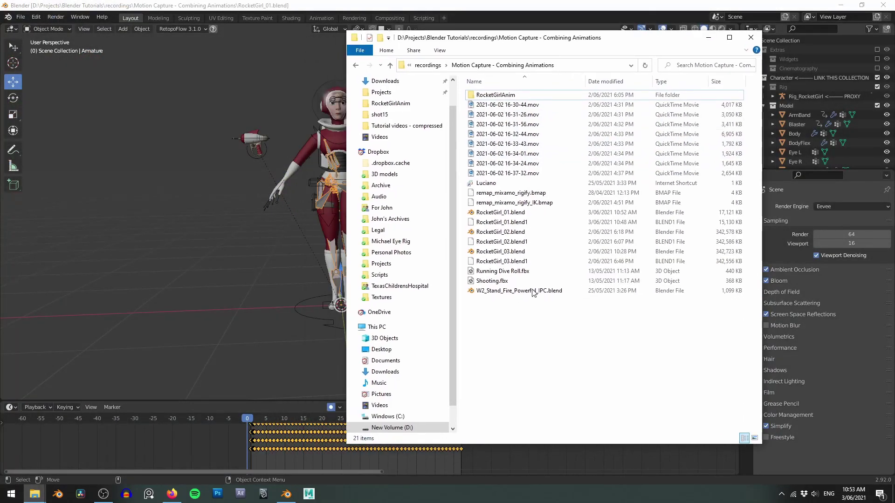
pyautogui.click(544, 295)
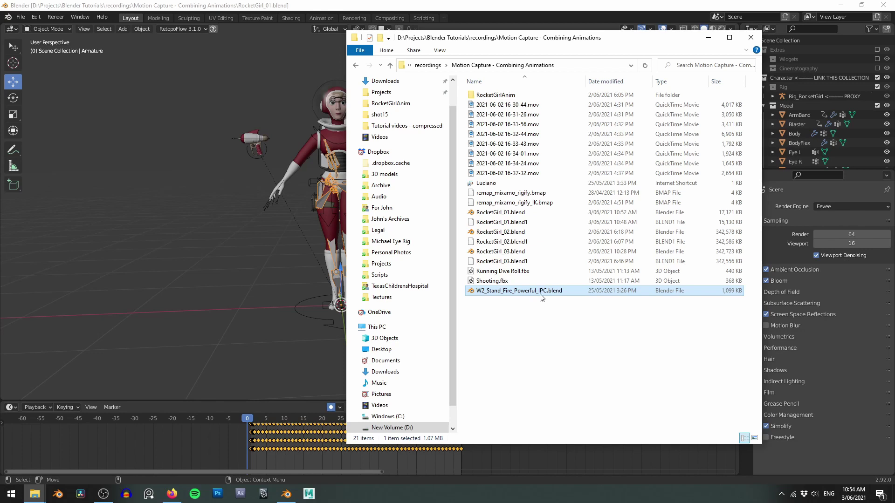
pyautogui.moveTo(527, 38); pyautogui.dragTo(570, 25)
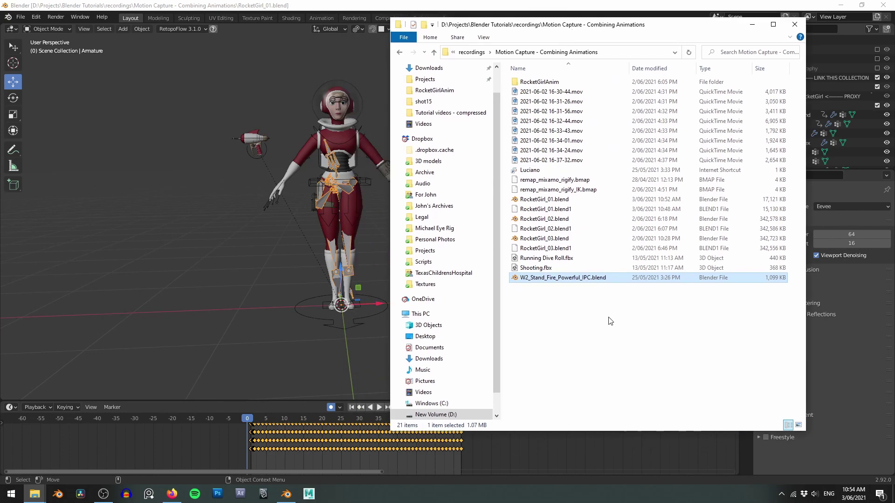
pyautogui.moveTo(584, 282); pyautogui.dragTo(191, 243)
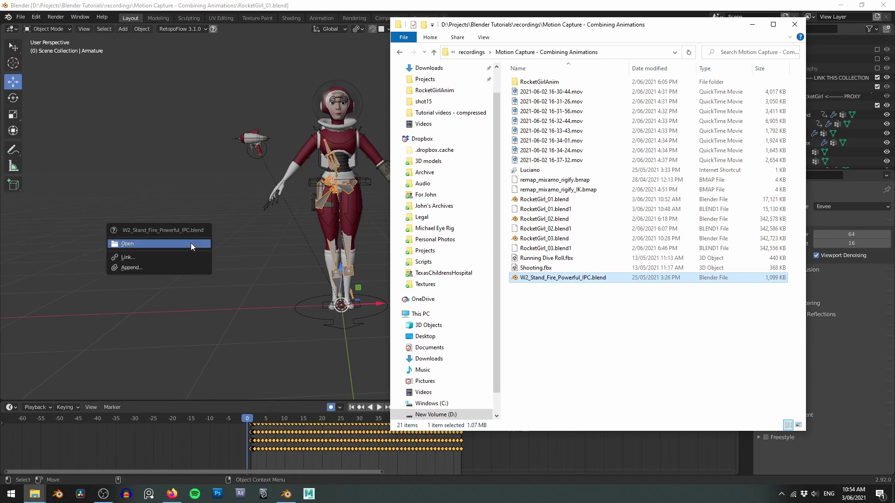
pyautogui.click(150, 265)
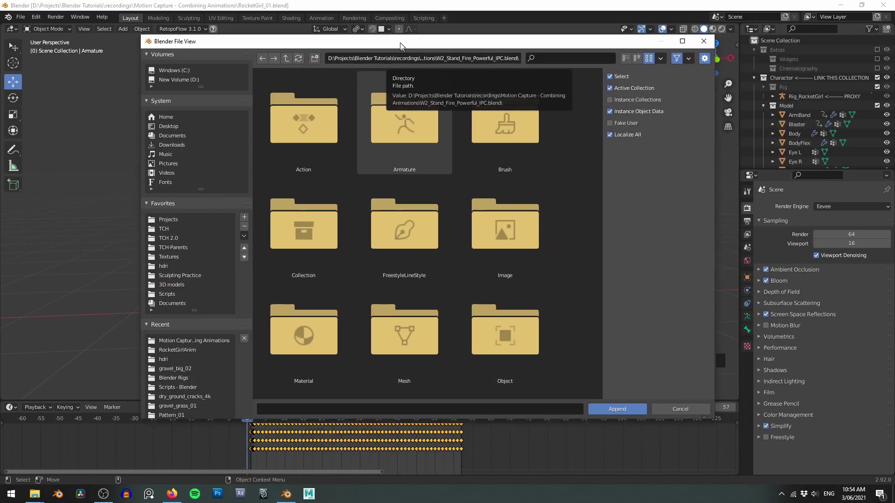
pyautogui.moveTo(401, 45); pyautogui.dragTo(394, 36)
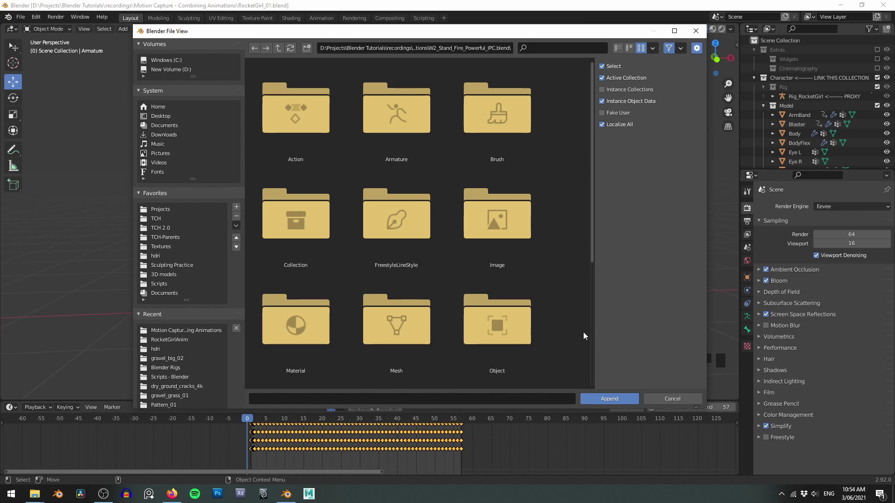
pyautogui.doubleClick(515, 325)
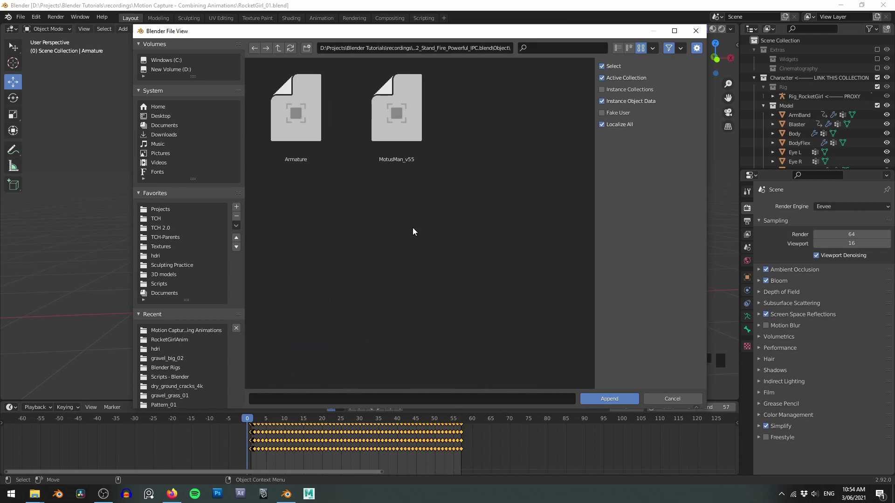
pyautogui.click(293, 125)
pyautogui.click(582, 397)
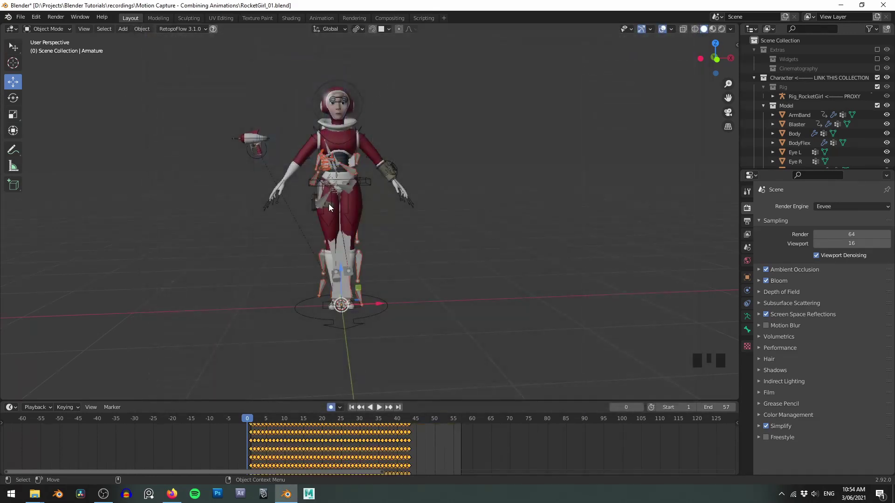
# Isolate the appended armature in local view and play back its firing animation from the side.
pyautogui.keyDown('alt'); pyautogui.moveTo(455, 256); pyautogui.dragTo(455, 241); pyautogui.keyUp('alt')
pyautogui.press('KP_Divide')
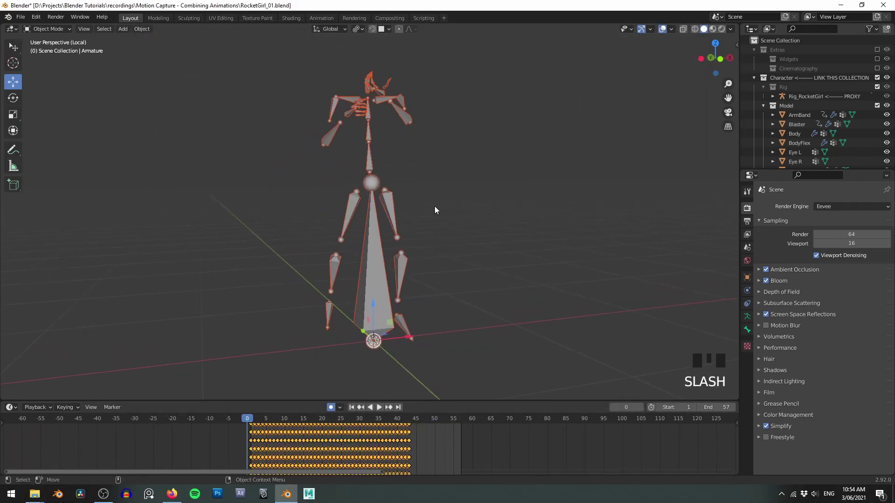
pyautogui.keyDown('alt'); pyautogui.moveTo(434, 206); pyautogui.dragTo(501, 189); pyautogui.keyUp('alt')
pyautogui.scroll(-1, 489, 215)
pyautogui.keyDown('alt'); pyautogui.middleClick(486, 215); pyautogui.keyUp('alt')
pyautogui.hotkey('shift', 'space')
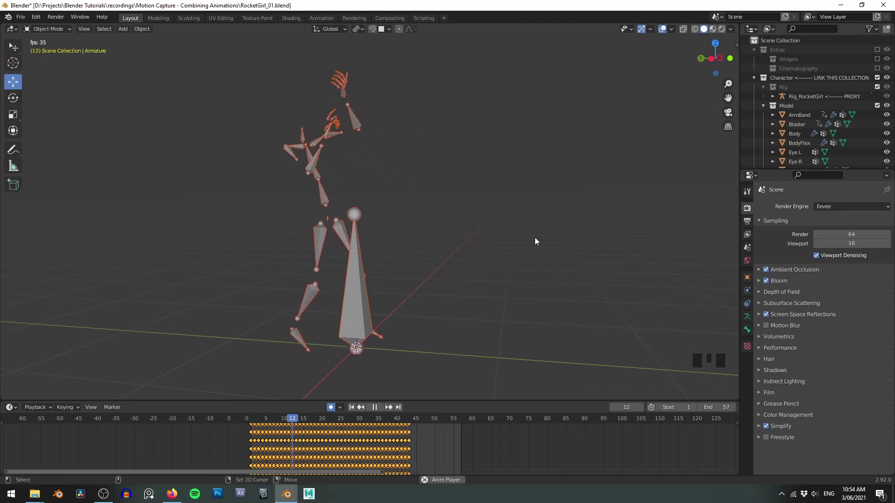
pyautogui.hotkey('shift', 'space')
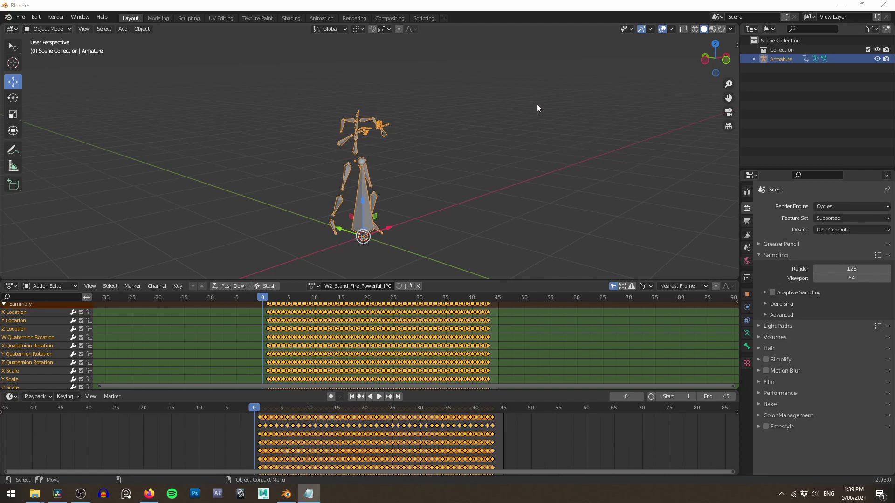
# Preview the armature's W2_Stand_Fire_Powerful_IPC action and append the W2_Stand_Relaxed_Death_F_IPC action from its blend file in the IPC folder.
pyautogui.press('space')
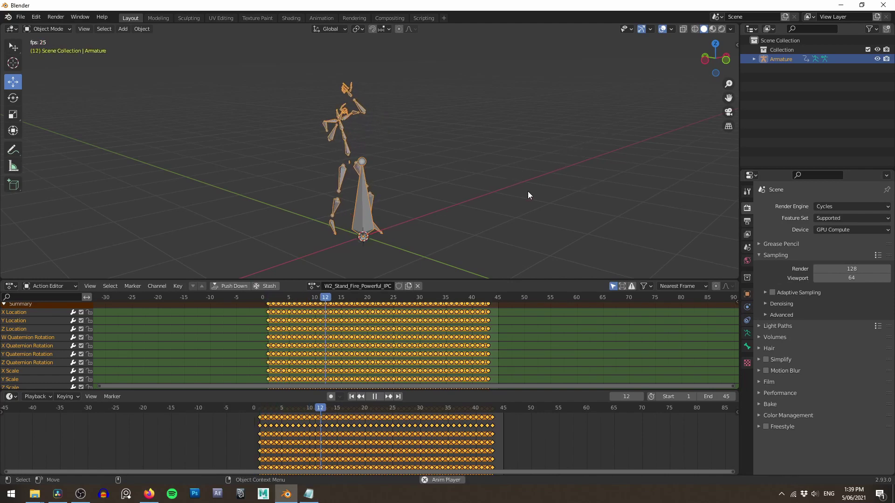
pyautogui.press('space')
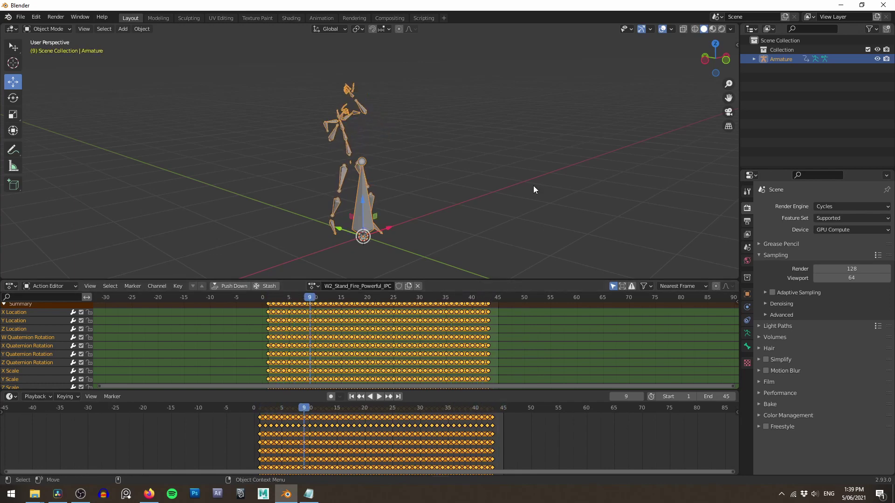
pyautogui.moveTo(894, 40); pyautogui.dragTo(813, 52)
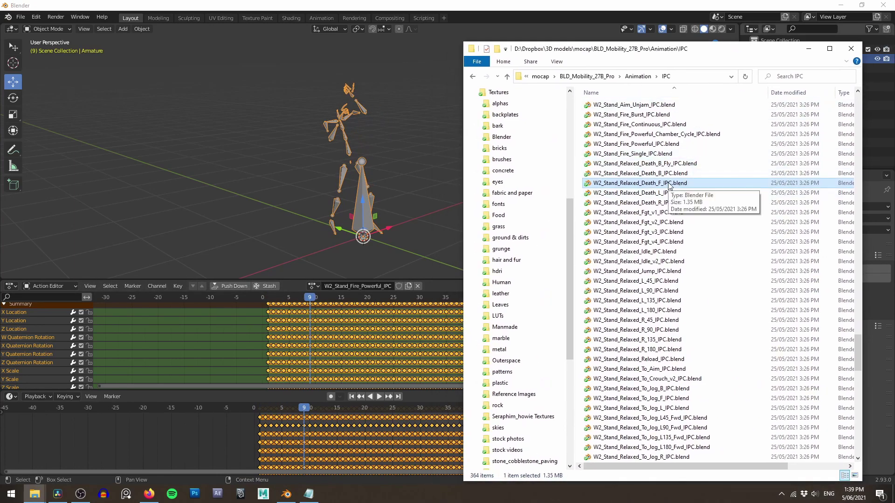
pyautogui.moveTo(667, 185); pyautogui.dragTo(396, 151)
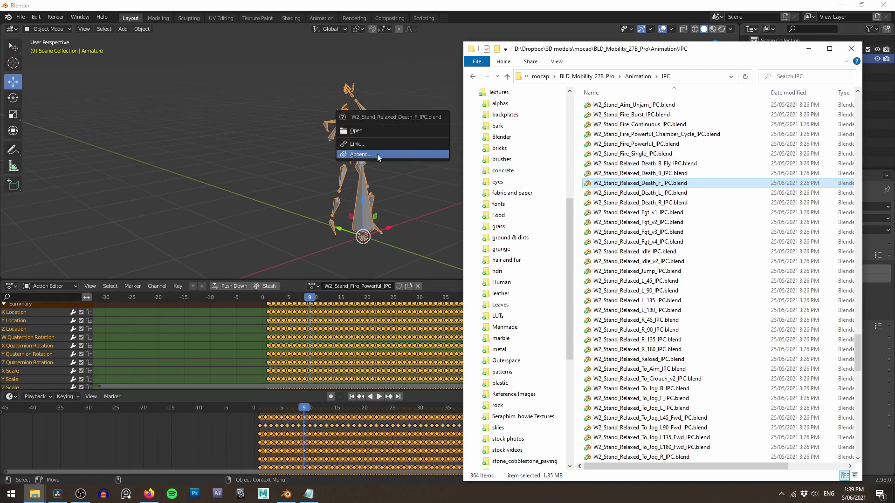
pyautogui.click(376, 154)
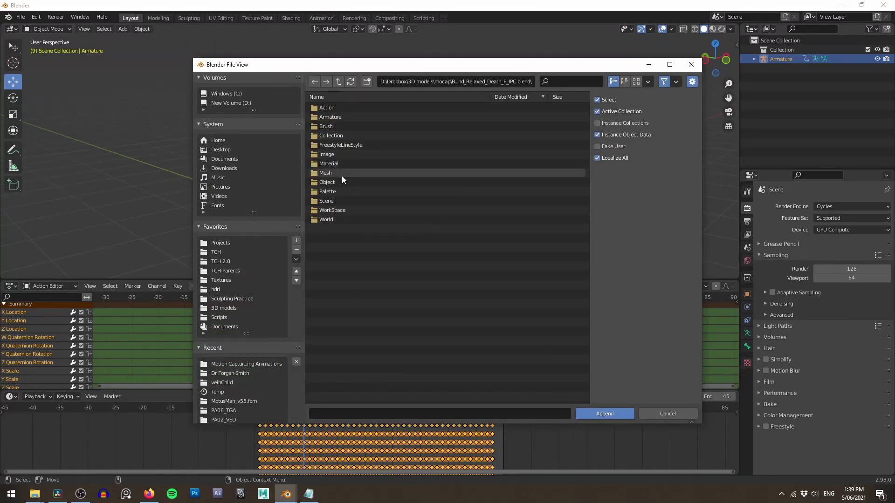
pyautogui.click(329, 108)
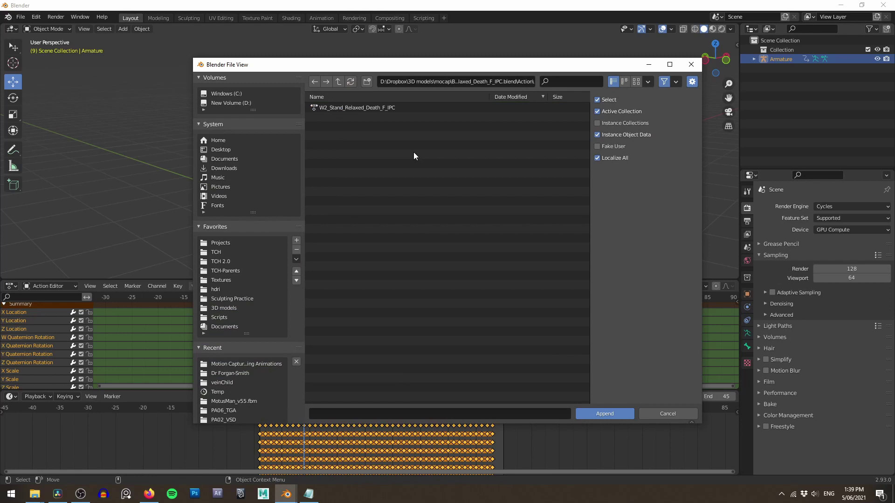
pyautogui.doubleClick(352, 107)
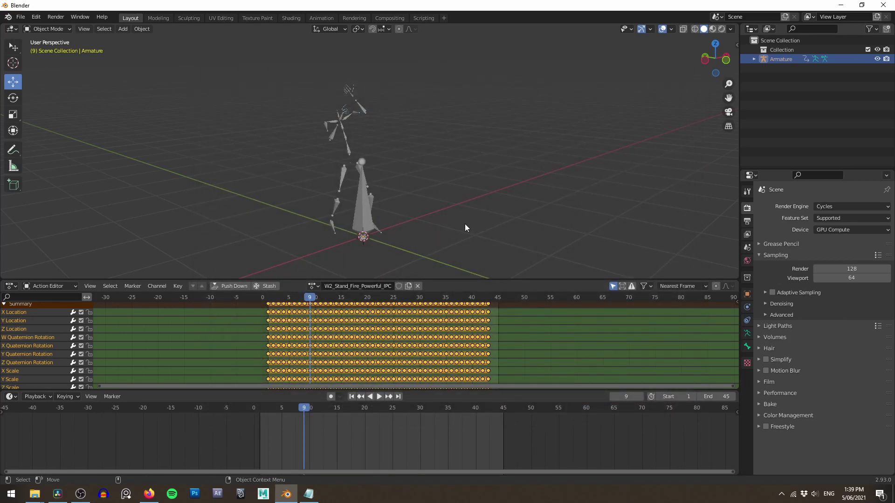
# Assign the W2_Stand_Relaxed_Death_F_IPC action to the armature.
pyautogui.click(314, 286)
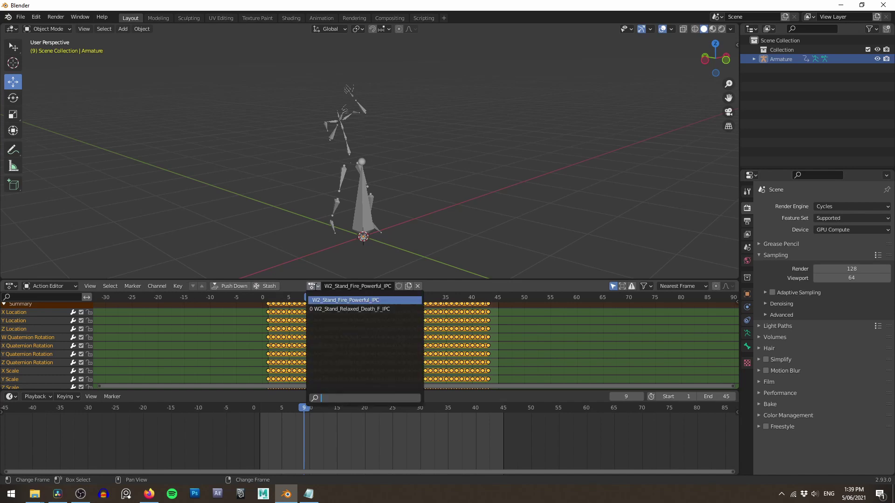
pyautogui.click(349, 310)
pyautogui.scroll(-3, 511, 443)
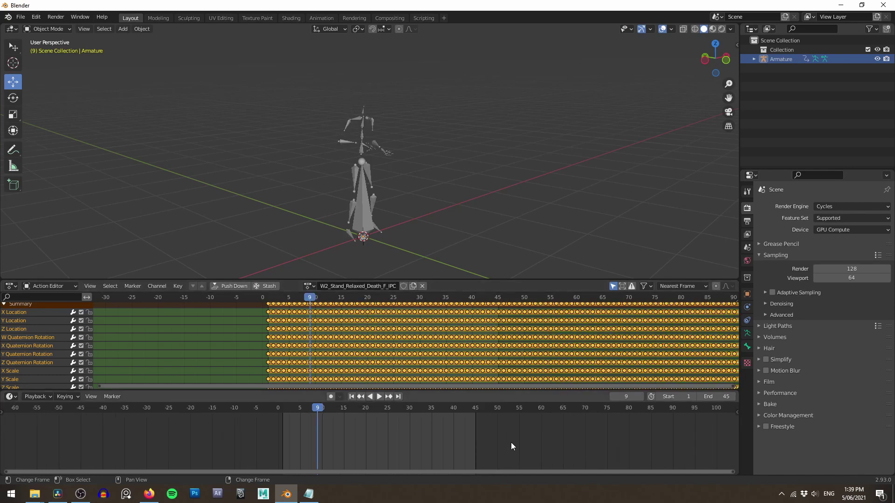
# Set the scene's end frame to 118 and play back the death animation on the selected armature.
pyautogui.moveTo(713, 396); pyautogui.dragTo(792, 397)
pyautogui.click(375, 235)
pyautogui.press('space')
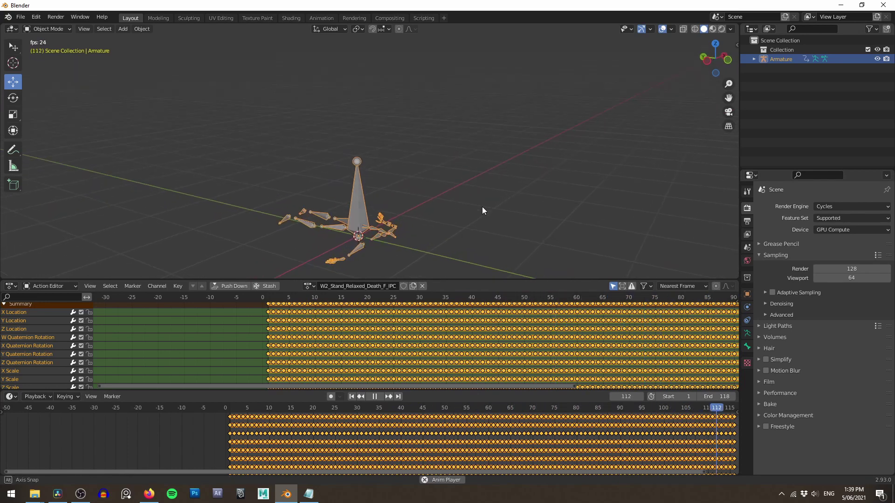
pyautogui.press('space')
# Check the actions available for the armature and append the W2_Run_F_Jump_IPC action from its blend file in the IPC folder.
pyautogui.click(311, 285)
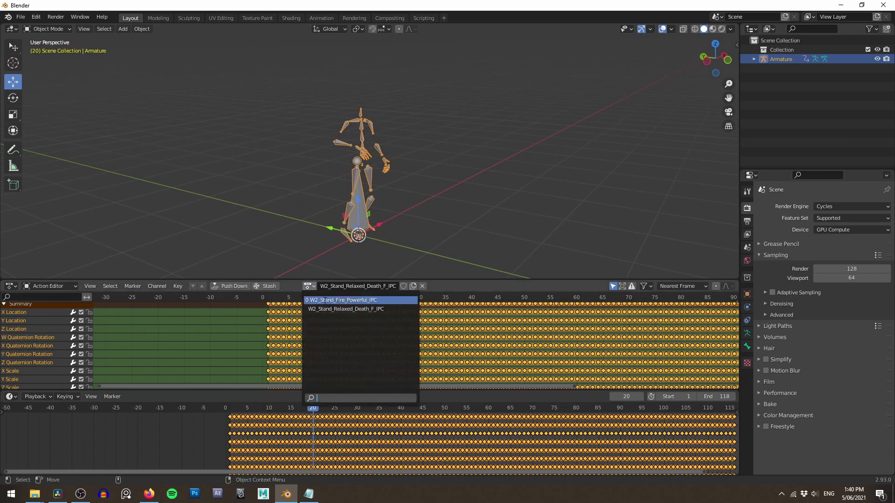
pyautogui.click(345, 304)
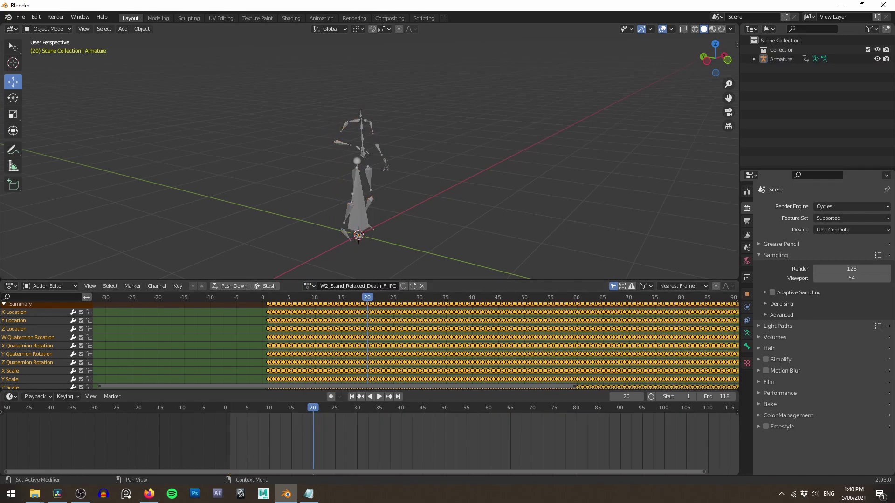
pyautogui.click(34, 494)
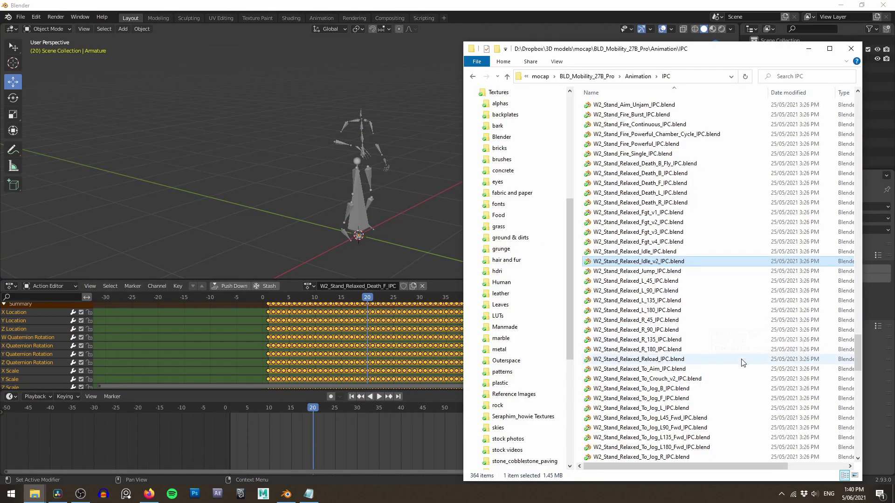
pyautogui.scroll(-6, 707, 361)
pyautogui.moveTo(627, 241); pyautogui.dragTo(390, 103)
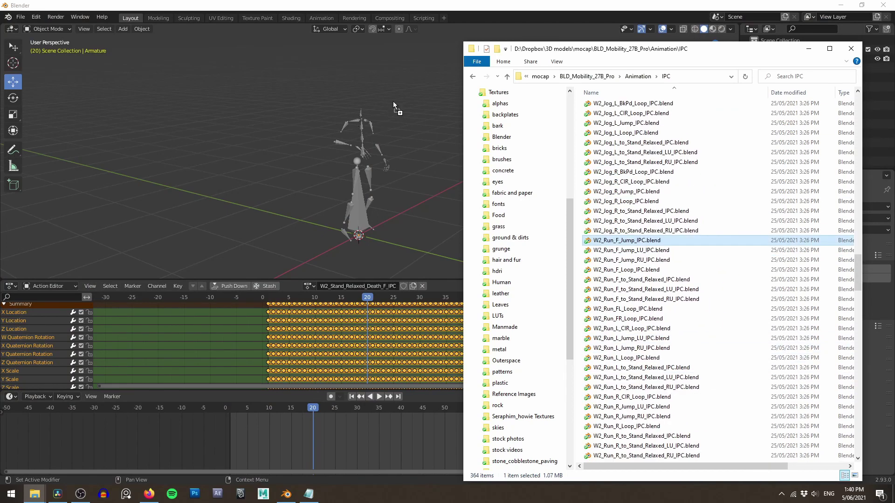
pyautogui.click(373, 114)
pyautogui.doubleClick(325, 106)
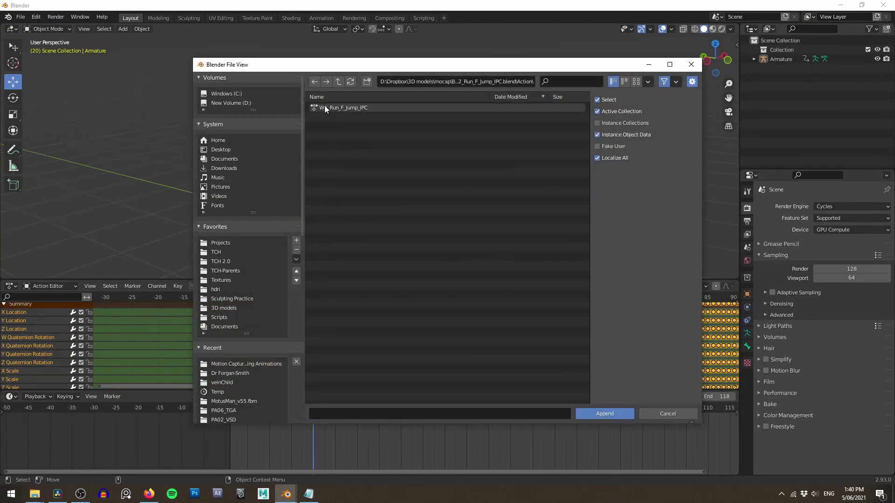
pyautogui.doubleClick(342, 109)
# Assign the W2_Run_F_Jump_IPC action to the armature and play it back from frame 0.
pyautogui.click(310, 286)
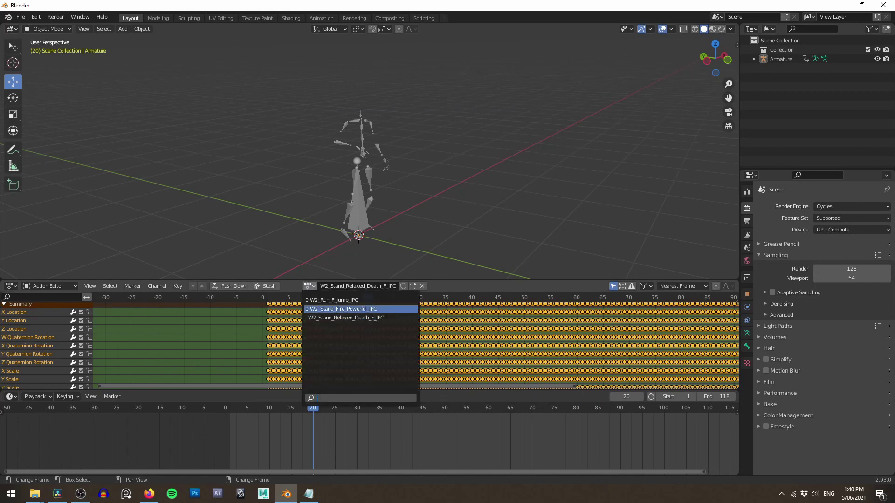
pyautogui.click(345, 303)
pyautogui.keyDown('shift'); pyautogui.moveTo(364, 261); pyautogui.dragTo(357, 264, button='middle'); pyautogui.keyUp('shift')
pyautogui.rightClick(256, 350)
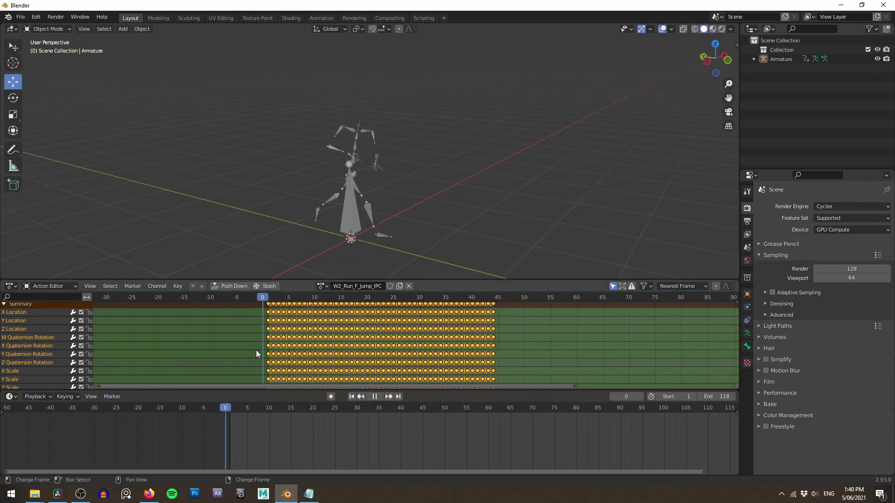
pyautogui.press('space')
pyautogui.hotkey('alt', 'a')
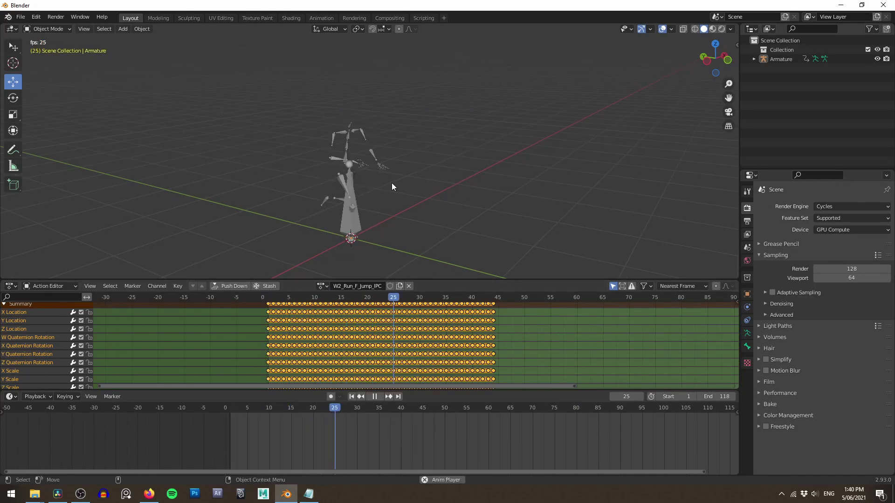
# Inspect the run-jump animation from a lower angle and stop the playback.
pyautogui.moveTo(466, 185); pyautogui.dragTo(471, 177, button='middle')
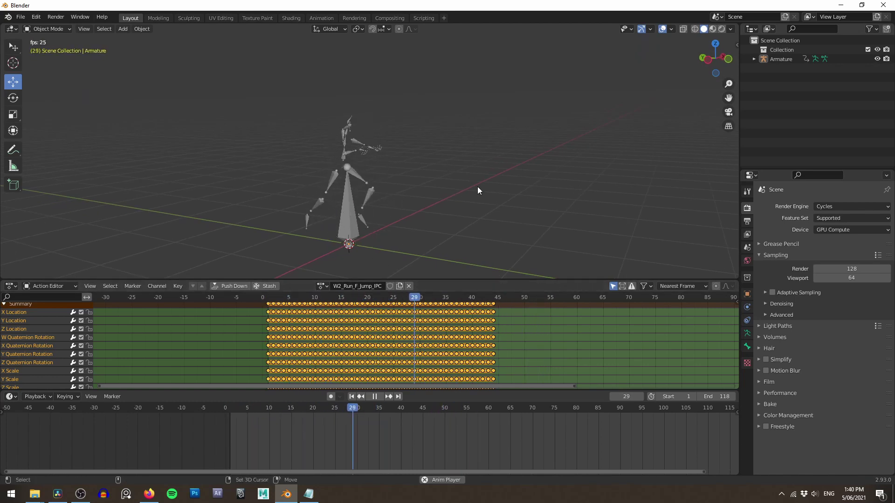
pyautogui.press('space')
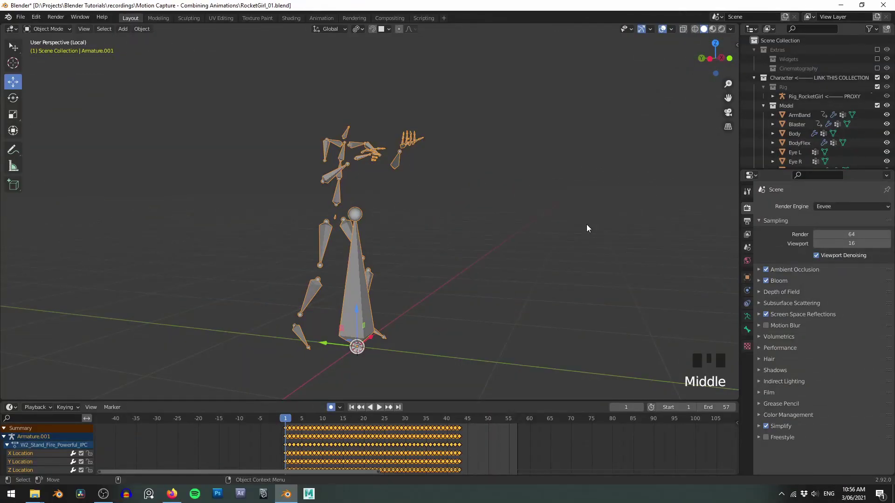
# Exit local view on Armature.001 and collapse the Model, Character and Extras collections in the outliner.
pyautogui.press('KP_Divide')
pyautogui.keyDown('alt'); pyautogui.moveTo(451, 160); pyautogui.dragTo(431, 190); pyautogui.keyUp('alt')
pyautogui.keyDown('alt'); pyautogui.moveTo(431, 190); pyautogui.dragTo(473, 197, button='middle'); pyautogui.keyUp('alt')
pyautogui.keyDown('alt'); pyautogui.moveTo(475, 197); pyautogui.dragTo(508, 180); pyautogui.keyUp('alt')
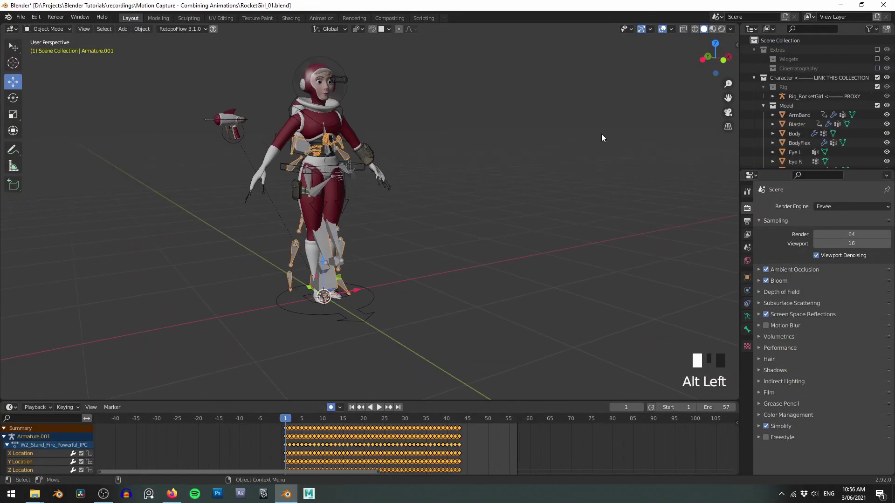
pyautogui.keyDown('alt'); pyautogui.moveTo(607, 129); pyautogui.dragTo(636, 164, button='middle'); pyautogui.keyUp('alt')
pyautogui.click(764, 106)
pyautogui.click(754, 77)
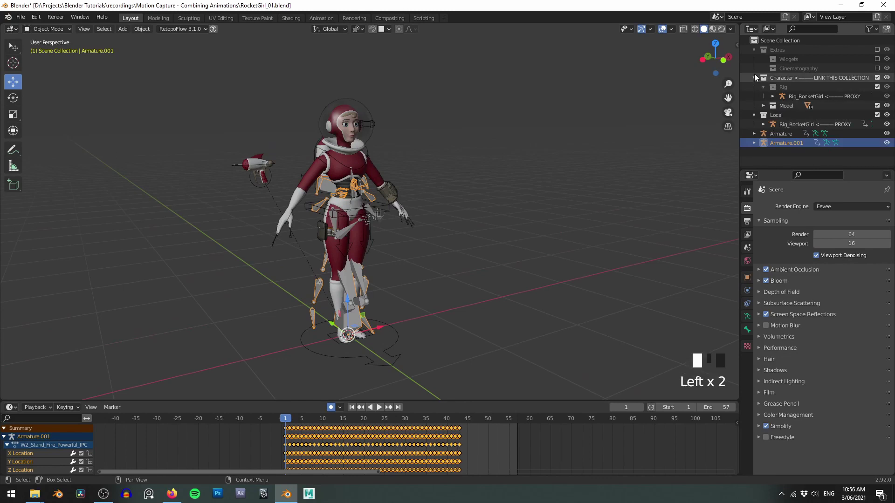
pyautogui.click(754, 49)
# Hide the Character and Local collections, select Armature and inspect the two motion capture armatures.
pyautogui.click(880, 60)
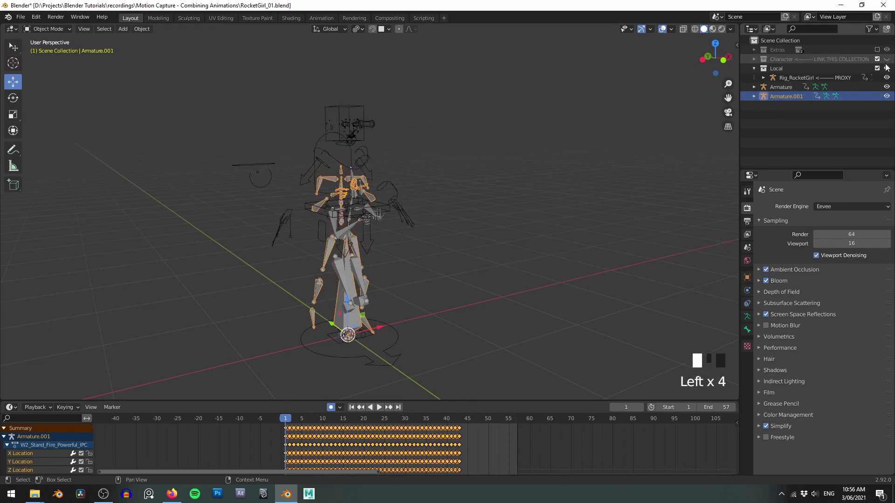
pyautogui.keyDown('alt'); pyautogui.click(349, 278); pyautogui.keyUp('alt')
pyautogui.press('KP_Decimal')
pyautogui.keyDown('alt'); pyautogui.moveTo(489, 237); pyautogui.dragTo(432, 182); pyautogui.keyUp('alt')
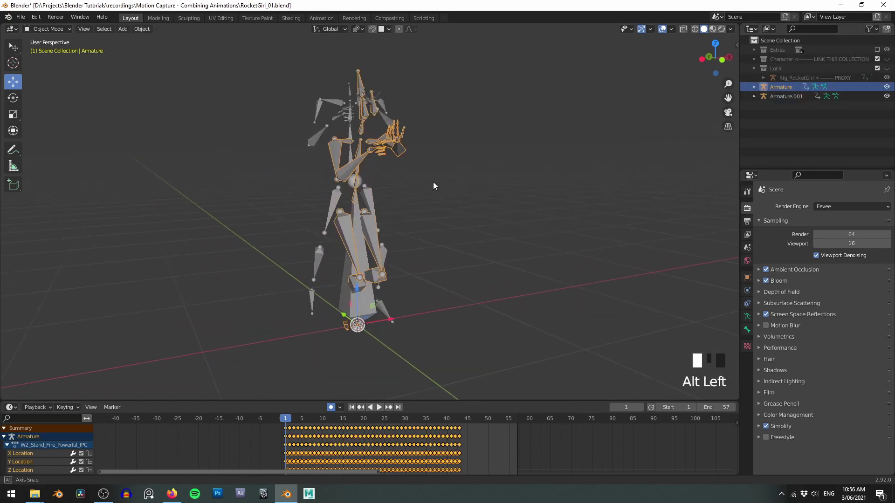
pyautogui.keyDown('alt'); pyautogui.moveTo(432, 182); pyautogui.dragTo(404, 328, button='middle'); pyautogui.keyUp('alt')
pyautogui.keyDown('alt'); pyautogui.moveTo(385, 233); pyautogui.dragTo(471, 202); pyautogui.keyUp('alt')
pyautogui.keyDown('alt'); pyautogui.moveTo(471, 202); pyautogui.dragTo(573, 231, button='middle'); pyautogui.keyUp('alt')
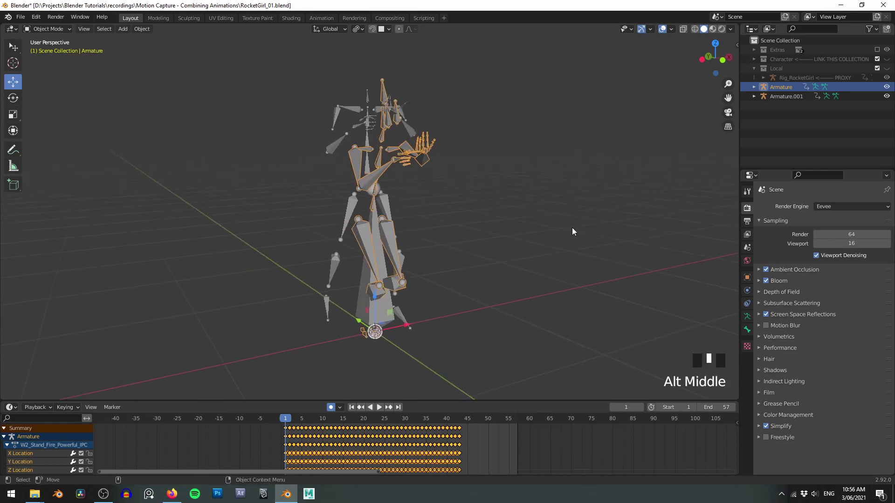
# Show the Character and Local collections again and expand only the Auto-Rig Pro: Remap settings.
pyautogui.press('n')
pyautogui.moveTo(886, 69); pyautogui.dragTo(886, 59)
pyautogui.keyDown('alt'); pyautogui.moveTo(448, 198); pyautogui.dragTo(440, 237, button='middle'); pyautogui.keyUp('alt')
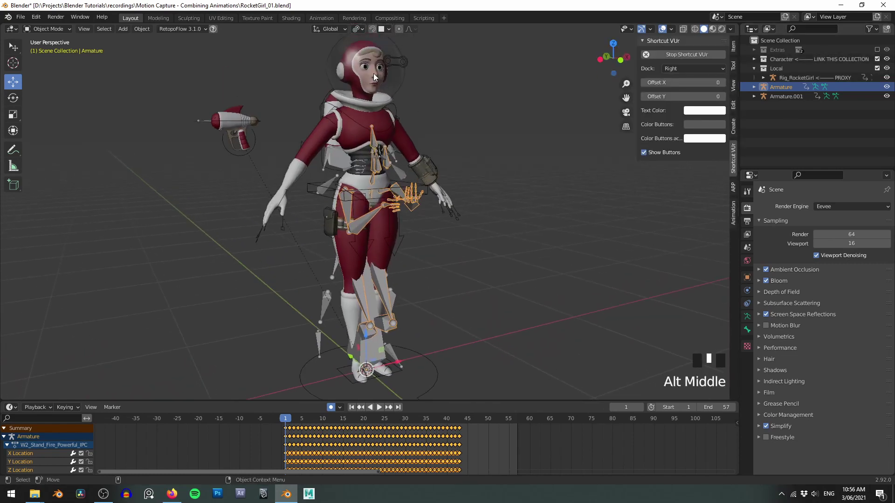
pyautogui.keyDown('alt'); pyautogui.moveTo(504, 84); pyautogui.dragTo(499, 117, button='middle'); pyautogui.keyUp('alt')
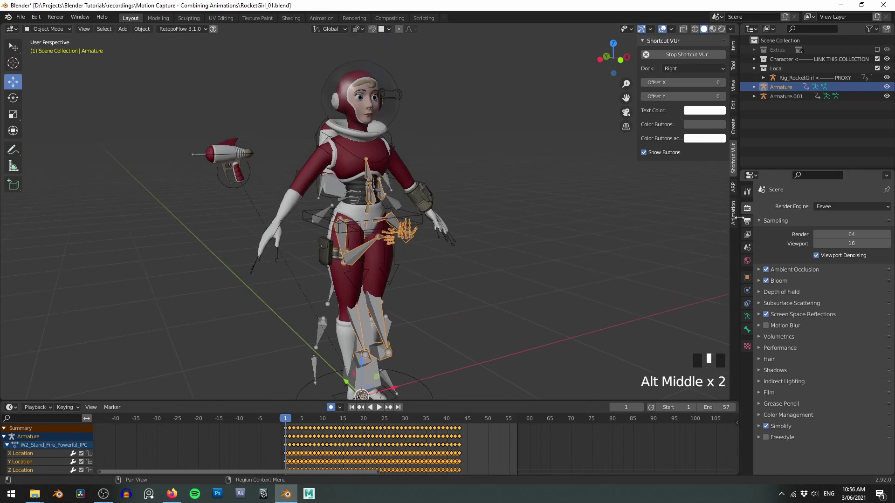
pyautogui.click(733, 187)
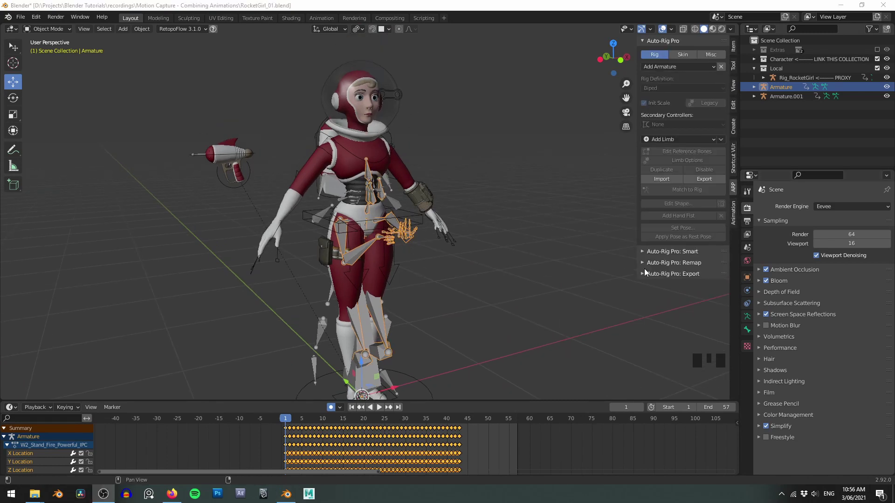
pyautogui.click(645, 264)
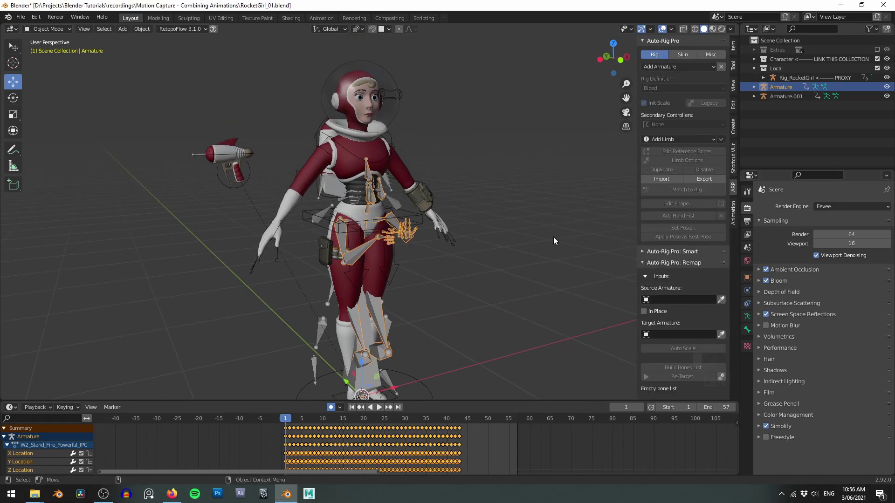
pyautogui.click(665, 41)
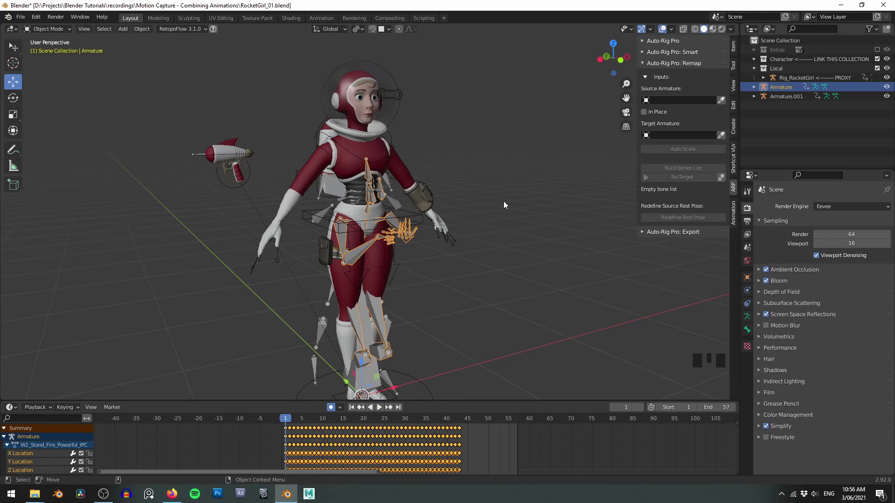
# Hide Armature.001 in the viewport and view the rocket girl and Armature from the side.
pyautogui.keyDown('alt'); pyautogui.moveTo(503, 200); pyautogui.dragTo(516, 177, button='middle'); pyautogui.keyUp('alt')
pyautogui.keyDown('alt'); pyautogui.moveTo(515, 177); pyautogui.dragTo(507, 180); pyautogui.keyUp('alt')
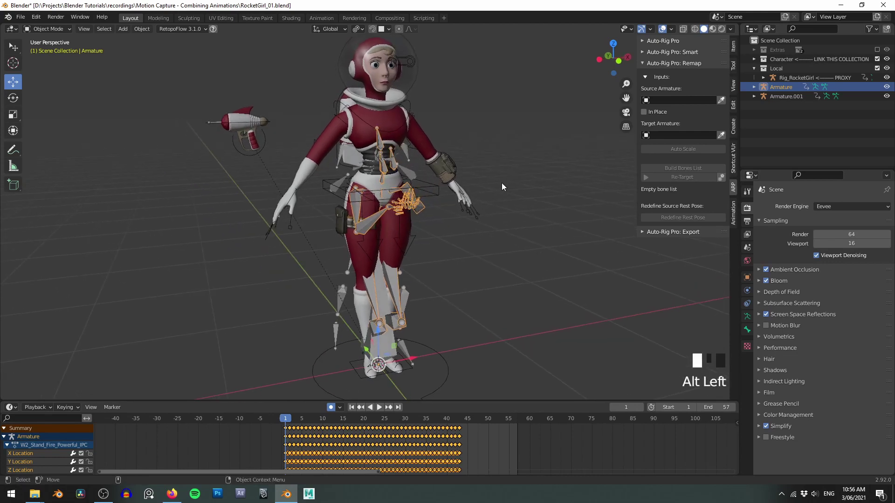
pyautogui.keyDown('alt'); pyautogui.moveTo(527, 135); pyautogui.dragTo(593, 140, button='middle'); pyautogui.keyUp('alt')
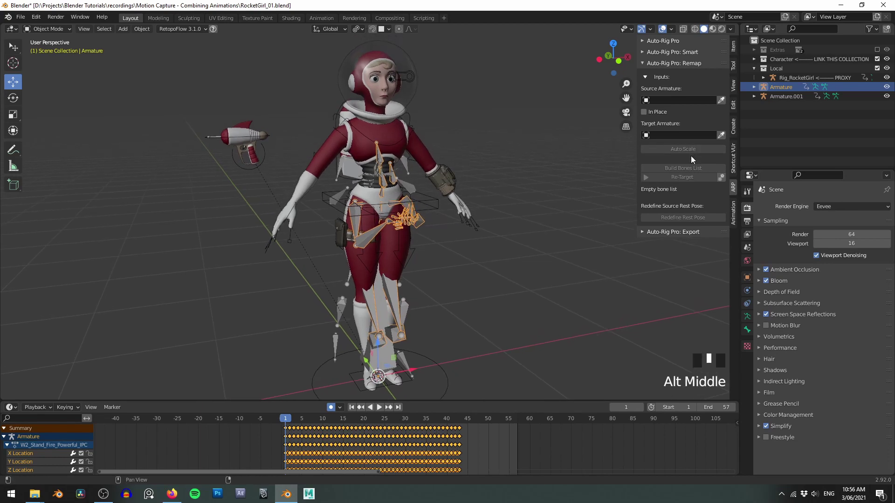
pyautogui.click(887, 96)
pyautogui.keyDown('alt'); pyautogui.moveTo(515, 205); pyautogui.dragTo(519, 207); pyautogui.keyUp('alt')
pyautogui.keyDown('alt'); pyautogui.moveTo(519, 208); pyautogui.dragTo(338, 436, button='middle'); pyautogui.keyUp('alt')
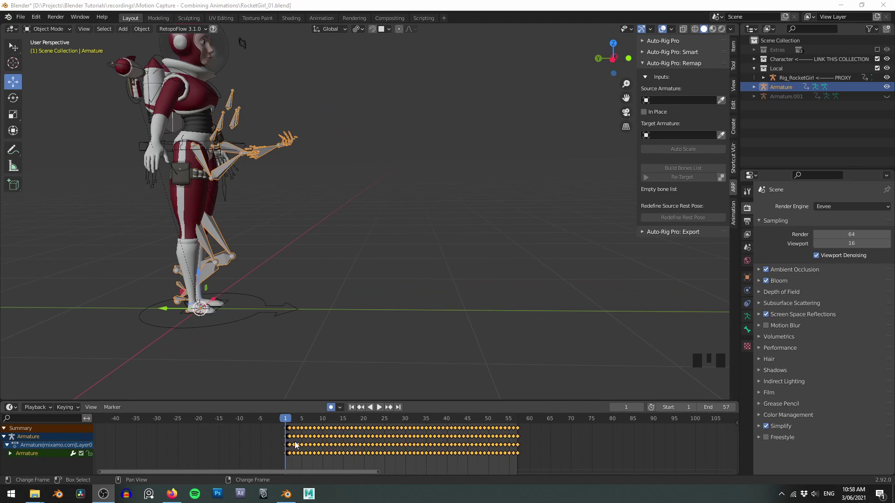
# Play back and scrub through the Mixamo animation on Armature, stopping at frame 18.
pyautogui.press('space')
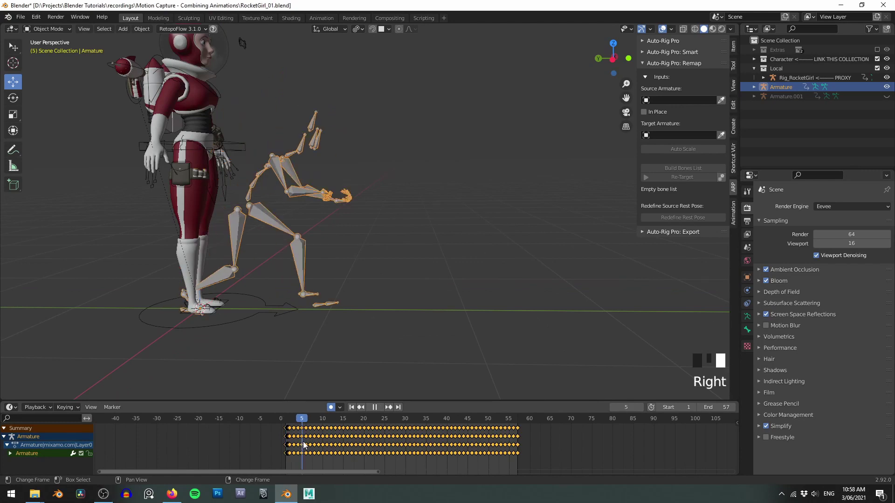
pyautogui.moveTo(370, 441); pyautogui.dragTo(418, 439, button='right')
pyautogui.keyDown('alt'); pyautogui.moveTo(407, 232); pyautogui.dragTo(303, 261, button='middle'); pyautogui.keyUp('alt')
pyautogui.scroll(-1, 321, 207)
pyautogui.keyDown('alt'); pyautogui.moveTo(378, 218); pyautogui.dragTo(437, 229, button='middle'); pyautogui.keyUp('alt')
pyautogui.moveTo(386, 452); pyautogui.dragTo(356, 451, button='right')
pyautogui.keyDown('alt'); pyautogui.moveTo(374, 273); pyautogui.dragTo(468, 217, button='middle'); pyautogui.keyUp('alt')
pyautogui.keyDown('alt'); pyautogui.moveTo(334, 214); pyautogui.dragTo(336, 205); pyautogui.keyUp('alt')
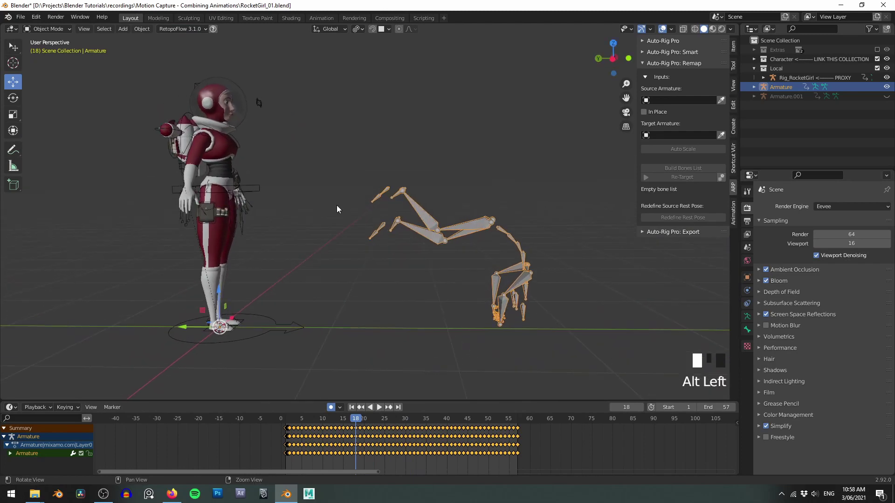
pyautogui.keyDown('alt'); pyautogui.moveTo(446, 133); pyautogui.dragTo(450, 146, button='middle'); pyautogui.keyUp('alt')
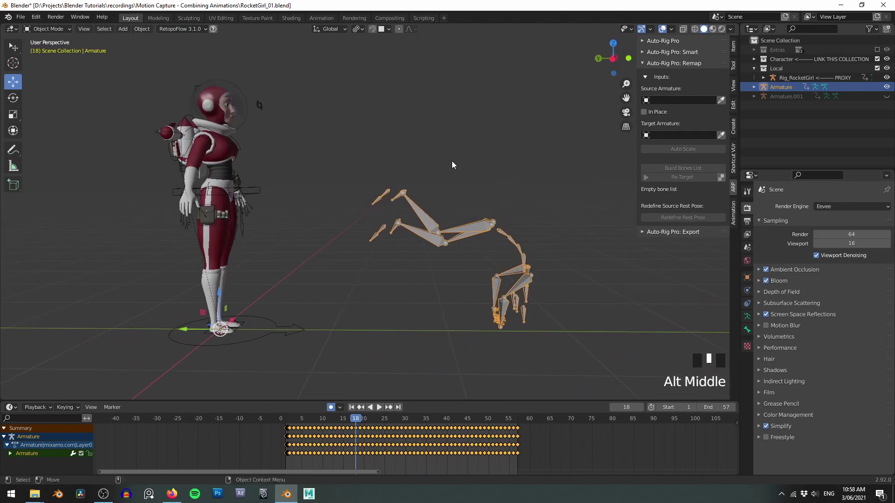
# Set Armature as the remap source armature and the Rig_RocketGirl proxy as the target armature.
pyautogui.click(722, 100)
pyautogui.keyDown('alt'); pyautogui.moveTo(325, 203); pyautogui.dragTo(381, 182, button='middle'); pyautogui.keyUp('alt')
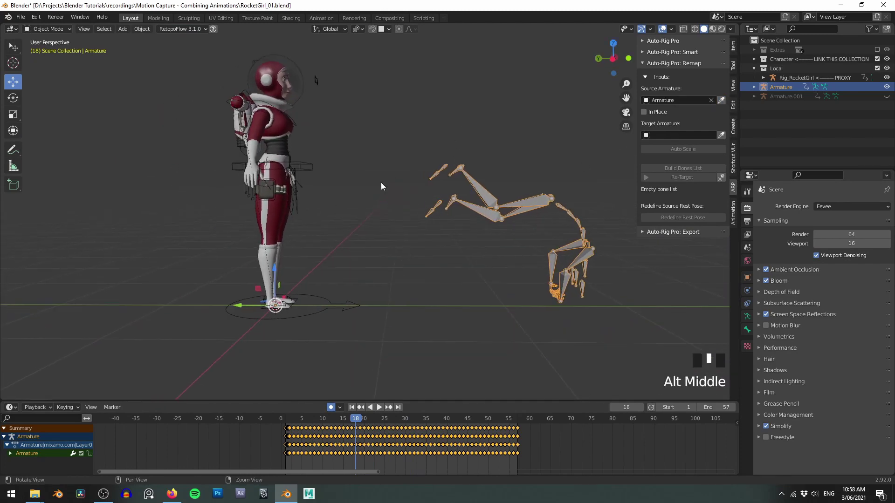
pyautogui.keyDown('alt'); pyautogui.moveTo(381, 183); pyautogui.dragTo(349, 198); pyautogui.keyUp('alt')
pyautogui.click(331, 276)
pyautogui.keyDown('alt'); pyautogui.moveTo(389, 205); pyautogui.dragTo(378, 232, button='middle'); pyautogui.keyUp('alt')
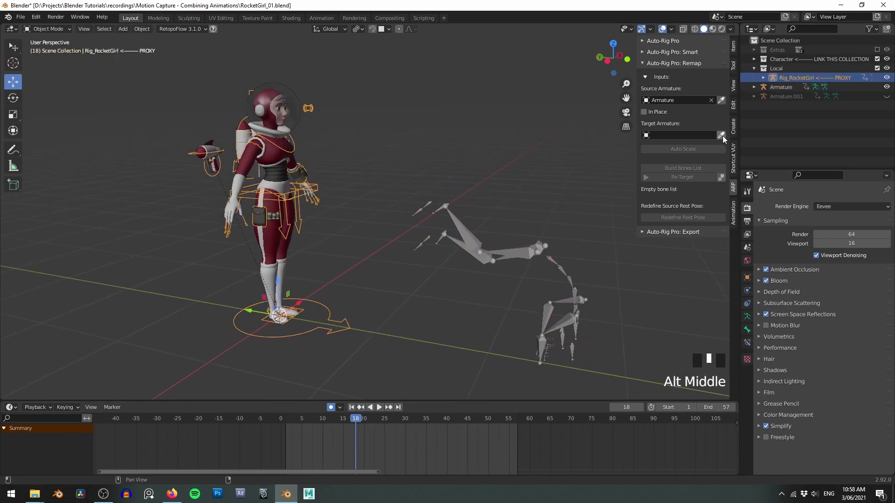
pyautogui.click(721, 135)
pyautogui.keyDown('alt'); pyautogui.moveTo(440, 177); pyautogui.dragTo(493, 186, button='middle'); pyautogui.keyUp('alt')
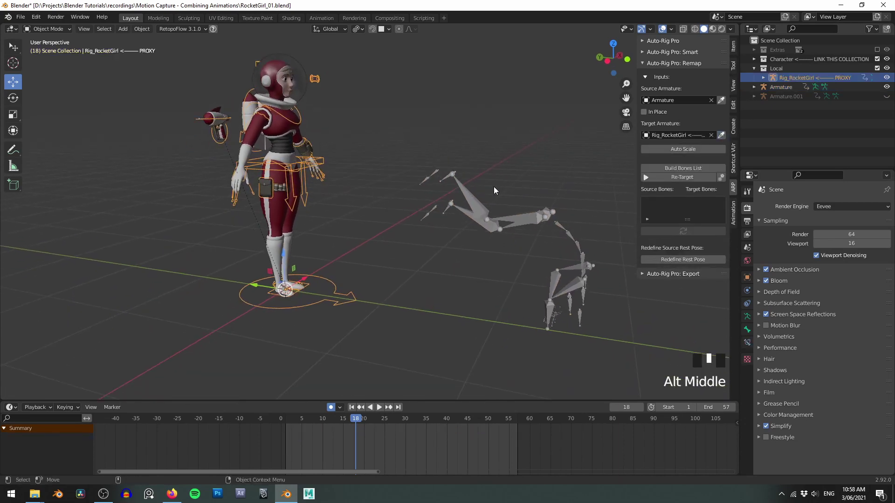
# Auto-scale the source armature to match the rocket girl rig.
pyautogui.click(689, 150)
pyautogui.keyDown('alt'); pyautogui.moveTo(483, 161); pyautogui.dragTo(474, 230); pyautogui.keyUp('alt')
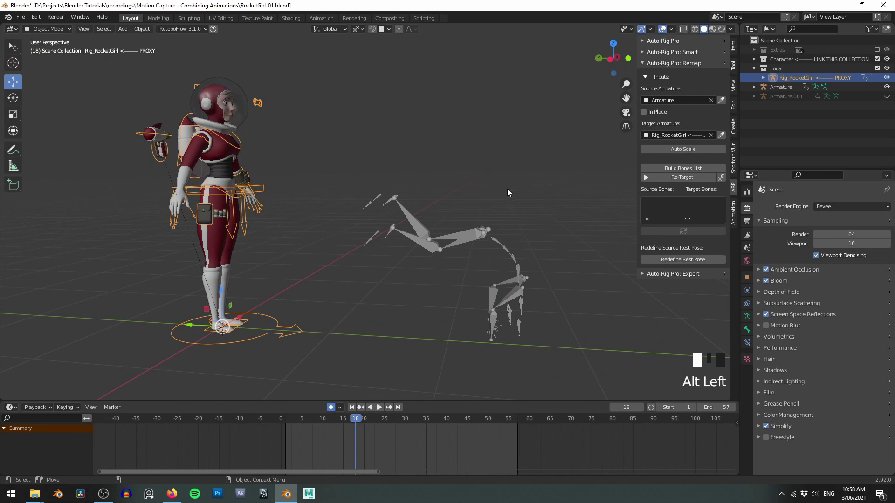
pyautogui.keyDown('alt'); pyautogui.moveTo(507, 189); pyautogui.dragTo(513, 177, button='middle'); pyautogui.keyUp('alt')
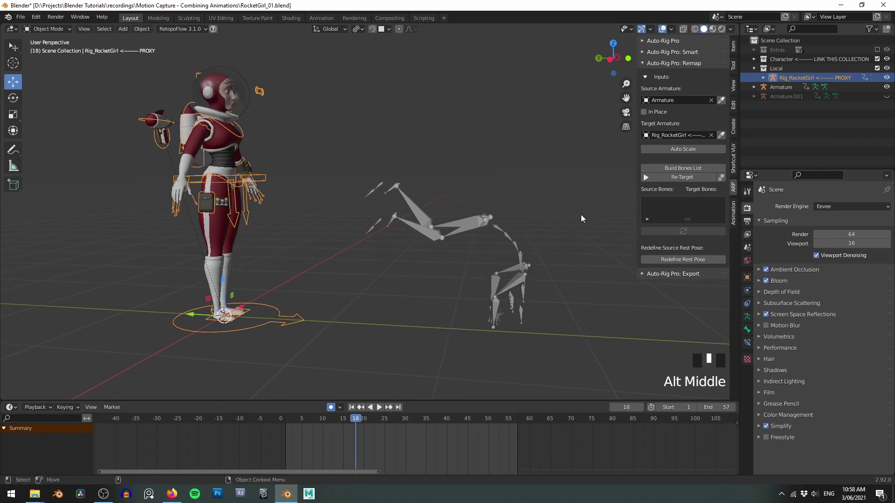
# Build the remap bones list and enlarge its display so that more source and target bones fit.
pyautogui.click(679, 169)
pyautogui.moveTo(635, 272); pyautogui.dragTo(567, 273)
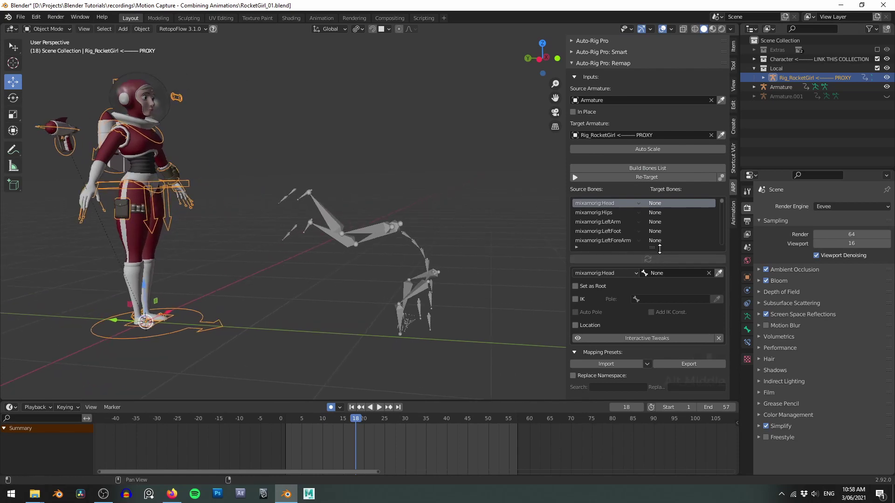
pyautogui.moveTo(652, 247); pyautogui.dragTo(653, 284)
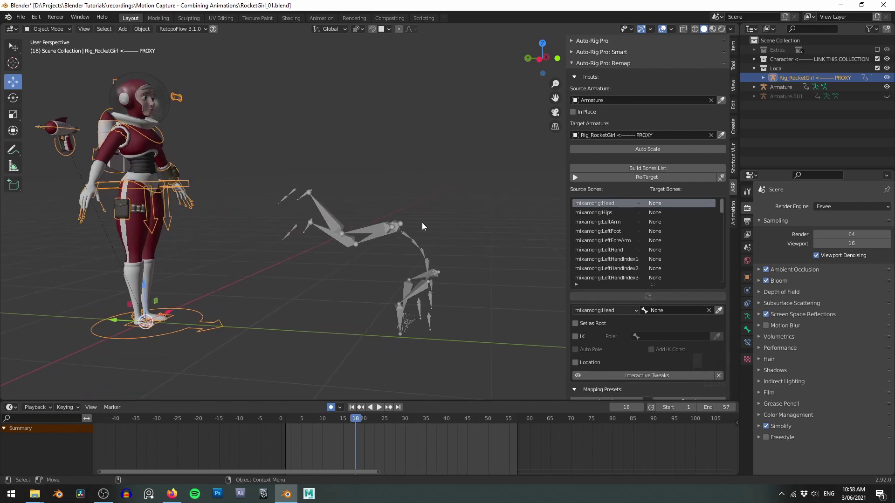
pyautogui.moveTo(315, 219); pyautogui.dragTo(295, 215, button='middle')
pyautogui.scroll(3, 295, 214)
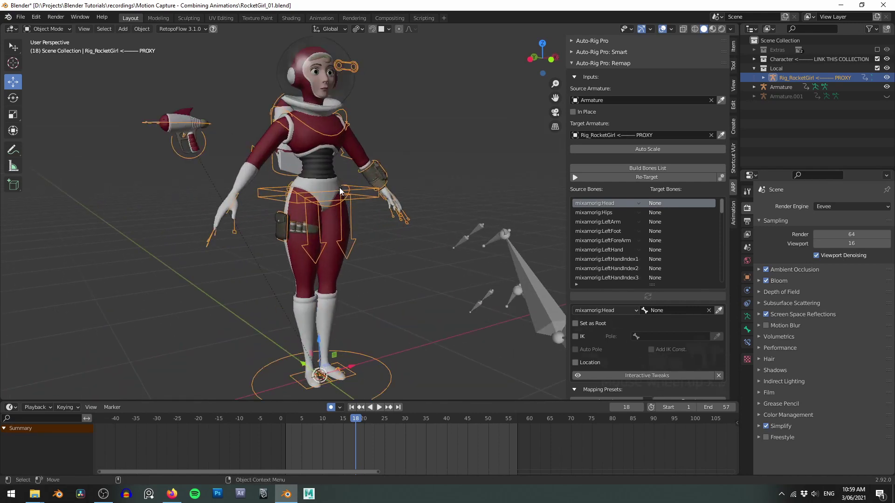
# Import the mapping preset remap_mixamo_rigify_IK.bmap for the bones list.
pyautogui.scroll(-4, 632, 337)
pyautogui.click(624, 329)
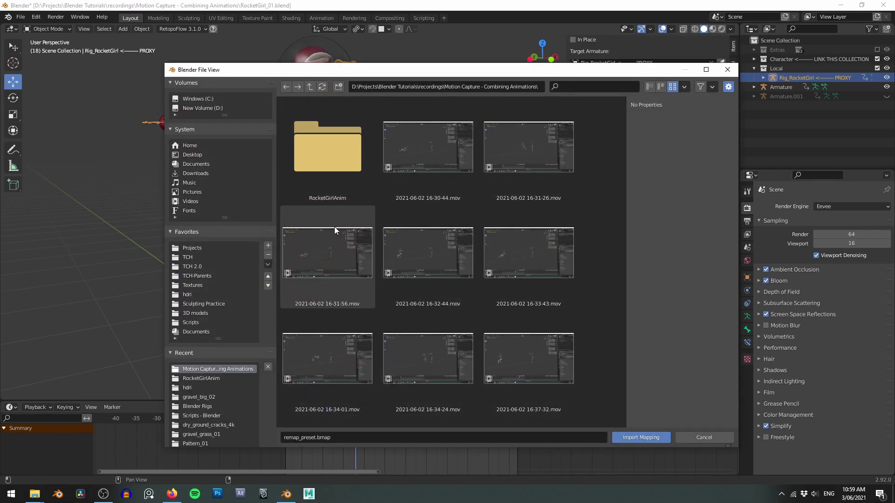
pyautogui.scroll(-4, 564, 181)
pyautogui.scroll(-2, 574, 184)
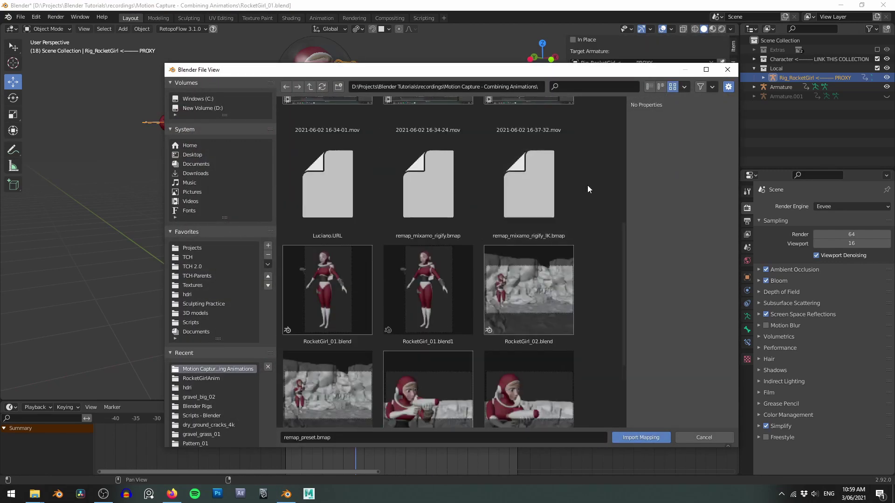
pyautogui.click(540, 232)
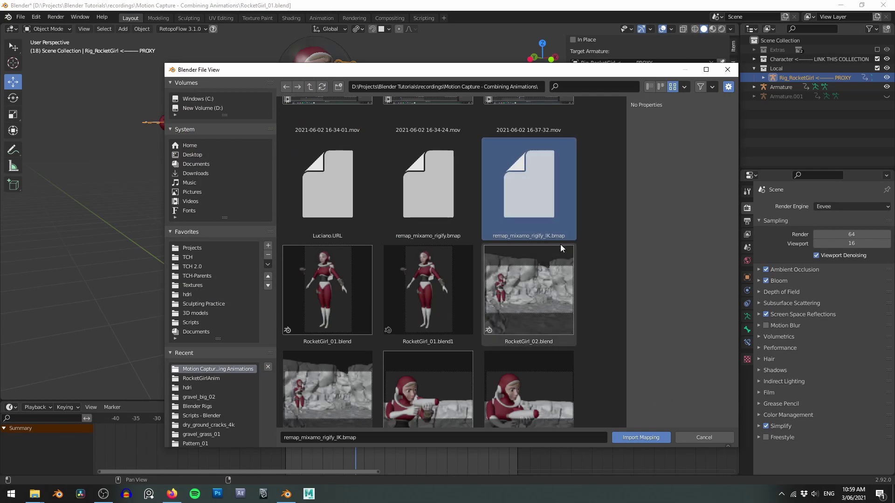
pyautogui.click(634, 437)
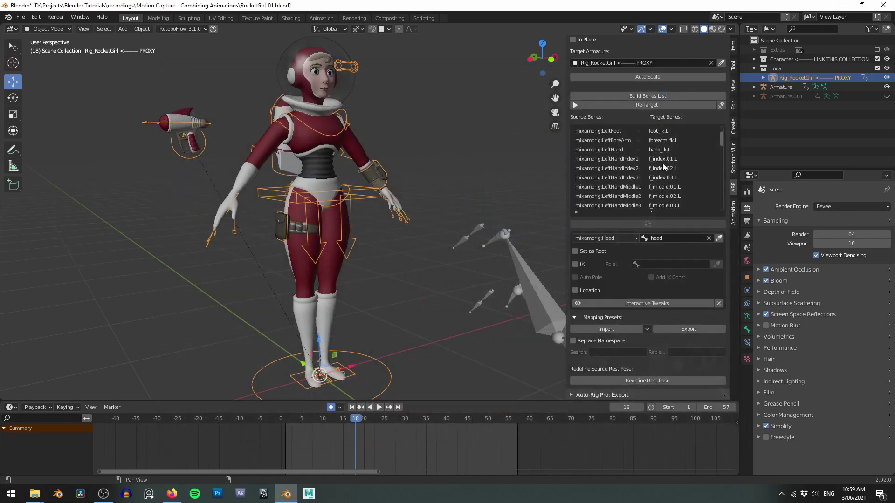
# Review the source-to-target bone mapping through to the spine bones.
pyautogui.scroll(-15, 701, 143)
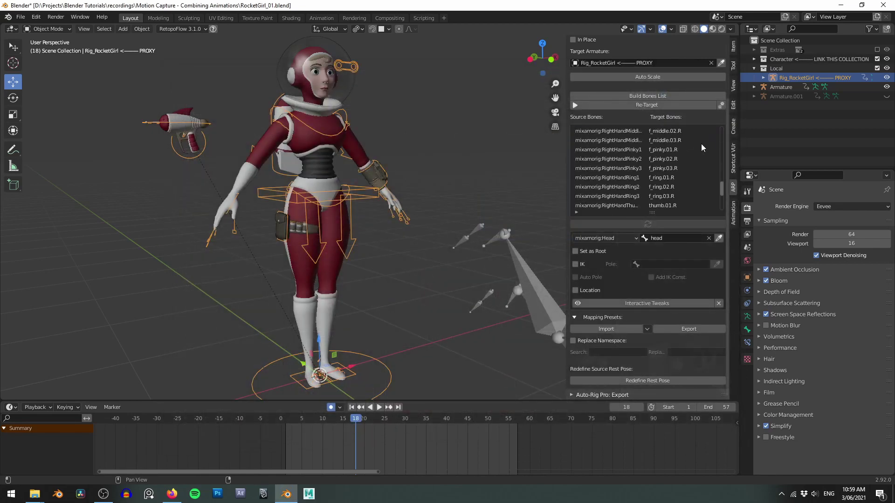
pyautogui.click(724, 203)
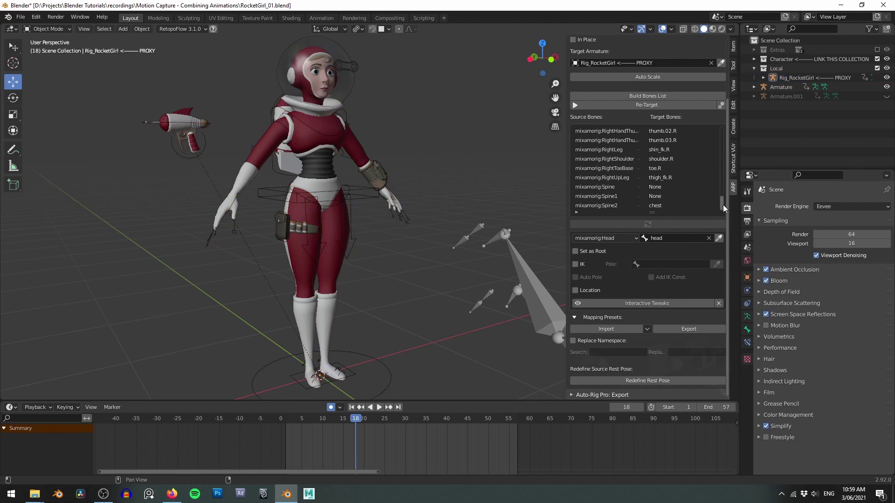
pyautogui.moveTo(722, 204)
pyautogui.mouseDown()
pyautogui.moveTo(726, 177)
pyautogui.moveTo(731, 212)
pyautogui.mouseUp()
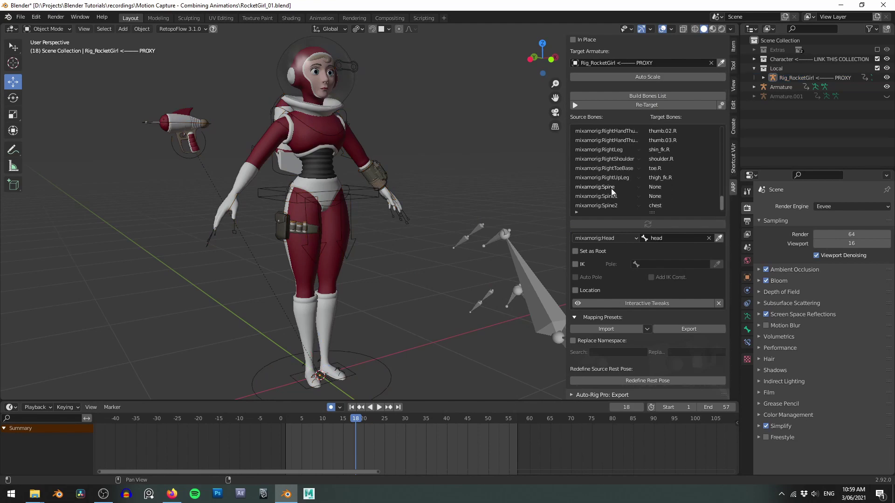
# Compare the rocket girl with the source armature, reselect the Rig_RocketGirl proxy and check the hand bone mappings.
pyautogui.moveTo(438, 186); pyautogui.dragTo(489, 164, button='middle')
pyautogui.keyDown('shift'); pyautogui.moveTo(489, 163); pyautogui.dragTo(347, 108, button='middle'); pyautogui.keyUp('shift')
pyautogui.keyDown('shift'); pyautogui.moveTo(515, 194); pyautogui.dragTo(463, 203, button='middle'); pyautogui.keyUp('shift')
pyautogui.click(448, 178)
pyautogui.press('f')
pyautogui.keyDown('alt'); pyautogui.moveTo(381, 140); pyautogui.dragTo(423, 200, button='middle'); pyautogui.keyUp('alt')
pyautogui.keyDown('alt'); pyautogui.moveTo(275, 161); pyautogui.dragTo(360, 194, button='middle'); pyautogui.keyUp('alt')
pyautogui.keyDown('alt'); pyautogui.moveTo(360, 194); pyautogui.dragTo(345, 201); pyautogui.keyUp('alt')
pyautogui.click(220, 207)
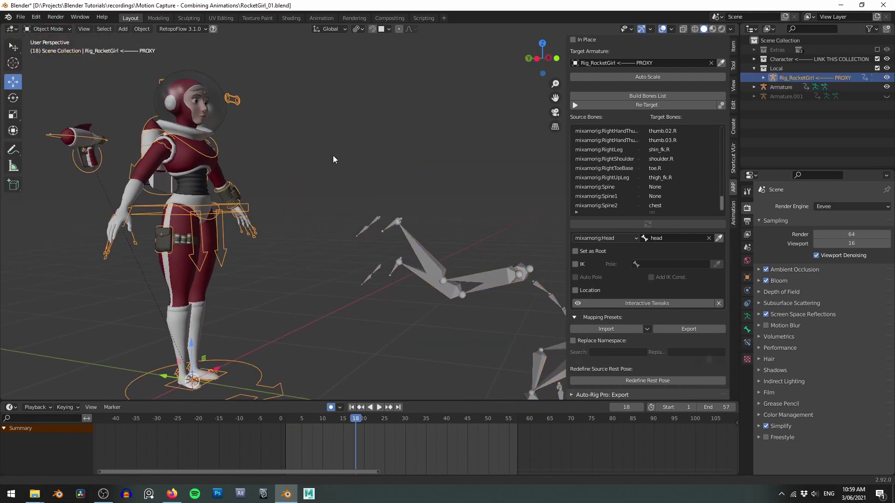
pyautogui.keyDown('alt'); pyautogui.moveTo(333, 155); pyautogui.dragTo(361, 137, button='middle'); pyautogui.keyUp('alt')
pyautogui.scroll(7, 649, 181)
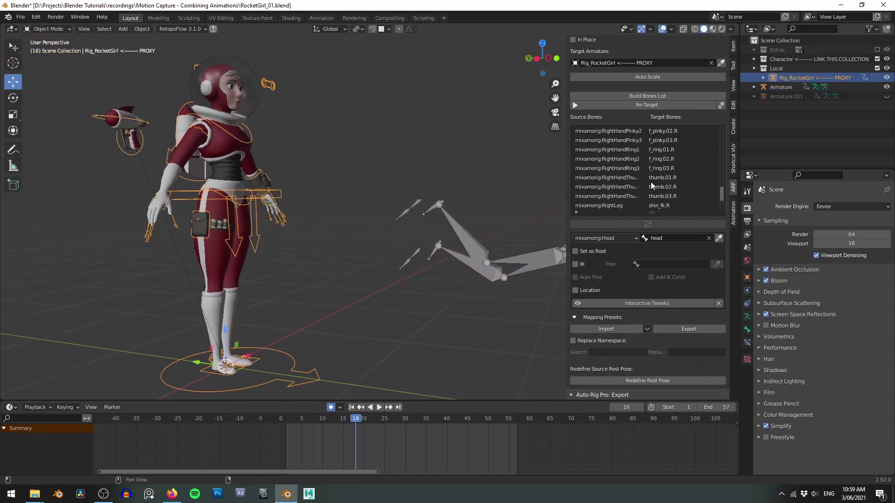
# Start redefining the source Armature's rest pose from its actual Rest Pose, isolated in local view.
pyautogui.scroll(15, 649, 179)
pyautogui.keyDown('alt'); pyautogui.moveTo(464, 196); pyautogui.dragTo(527, 205, button='middle'); pyautogui.keyUp('alt')
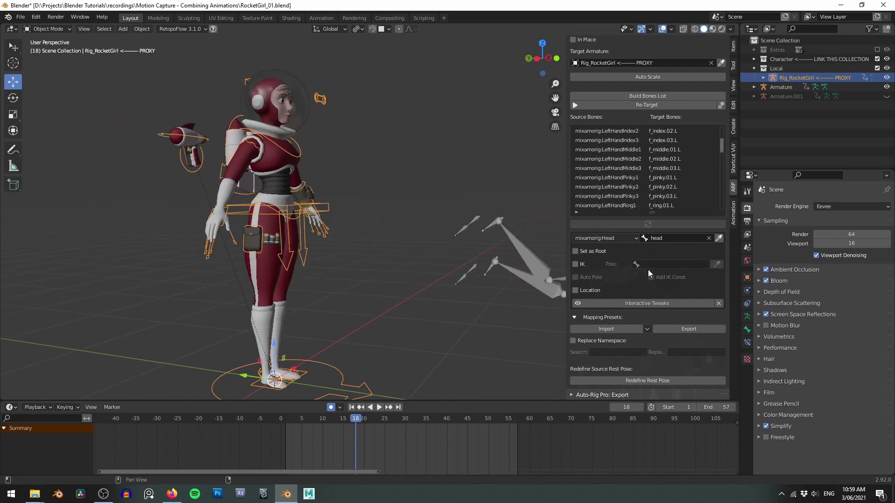
pyautogui.keyDown('alt'); pyautogui.moveTo(476, 218); pyautogui.dragTo(382, 209, button='middle'); pyautogui.keyUp('alt')
pyautogui.keyDown('alt'); pyautogui.moveTo(382, 209); pyautogui.dragTo(371, 209, button='right'); pyautogui.keyUp('alt')
pyautogui.click(438, 256)
pyautogui.keyDown('alt'); pyautogui.moveTo(438, 256); pyautogui.dragTo(427, 194, button='right'); pyautogui.keyUp('alt')
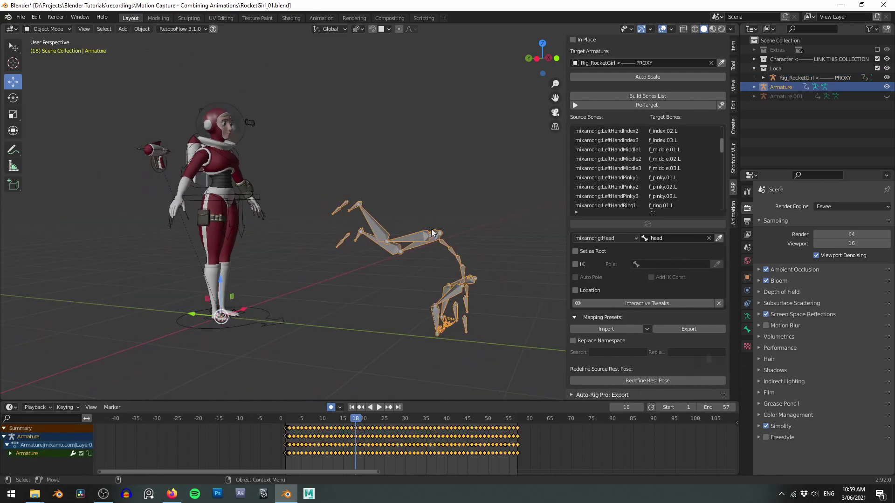
pyautogui.click(663, 381)
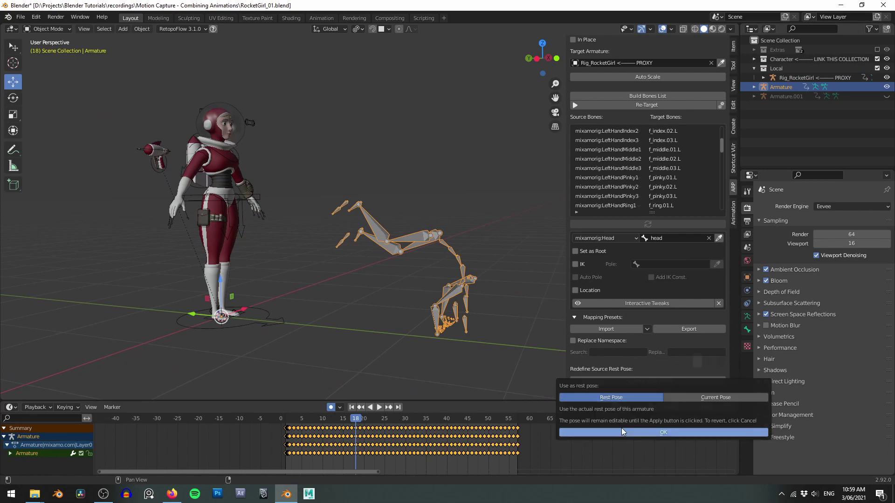
pyautogui.click(621, 430)
pyautogui.press('KP_Divide')
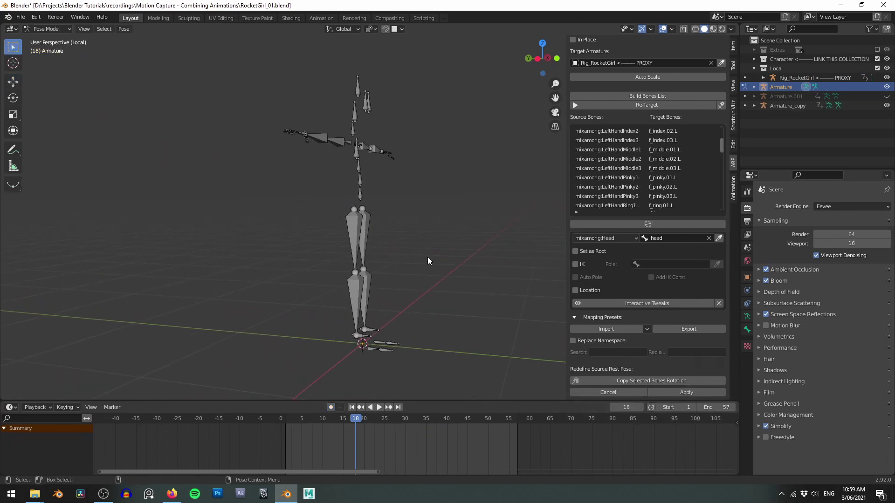
# Select the shoulder, upper arm and forearm bones of both arms on the source armature.
pyautogui.moveTo(427, 256); pyautogui.dragTo(283, 205, button='middle')
pyautogui.keyDown('alt'); pyautogui.moveTo(283, 205); pyautogui.dragTo(217, 205); pyautogui.keyUp('alt')
pyautogui.scroll(3, 217, 205)
pyautogui.keyDown('alt'); pyautogui.moveTo(319, 215); pyautogui.dragTo(341, 175, button='middle'); pyautogui.keyUp('alt')
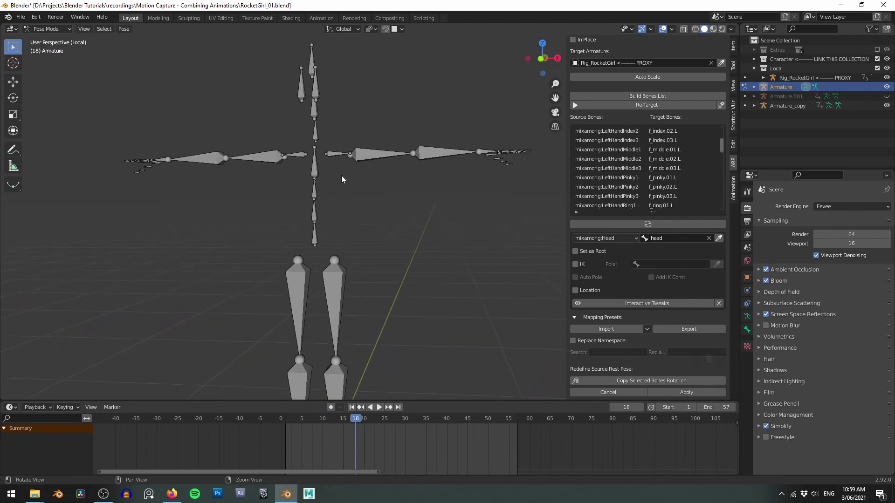
pyautogui.keyDown('alt'); pyautogui.moveTo(341, 175); pyautogui.dragTo(365, 160); pyautogui.keyUp('alt')
pyautogui.click(371, 151)
pyautogui.keyDown('shift'); pyautogui.click(421, 150); pyautogui.keyUp('shift')
pyautogui.keyDown('alt'); pyautogui.moveTo(248, 186); pyautogui.dragTo(273, 190, button='middle'); pyautogui.keyUp('alt')
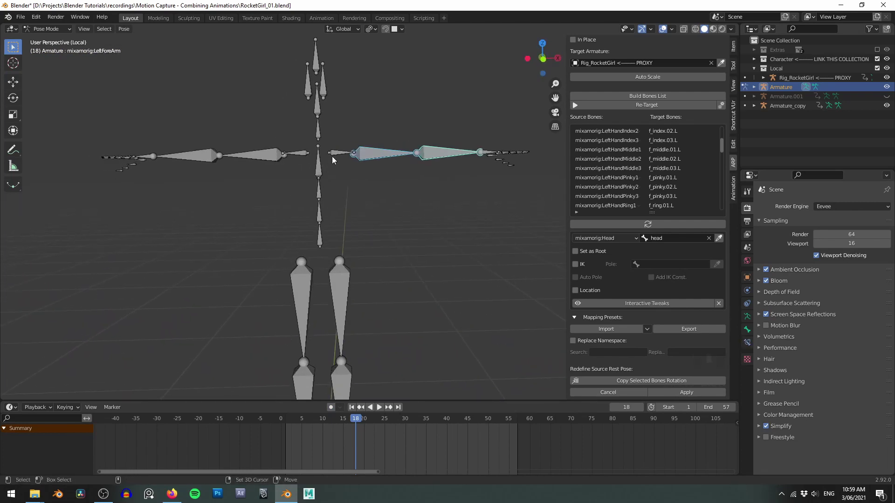
pyautogui.keyDown('shift'); pyautogui.click(338, 154); pyautogui.keyUp('shift')
pyautogui.keyDown('shift'); pyautogui.click(301, 155); pyautogui.keyUp('shift')
pyautogui.keyDown('shift'); pyautogui.click(263, 156); pyautogui.keyUp('shift')
pyautogui.keyDown('shift'); pyautogui.click(206, 156); pyautogui.keyUp('shift')
# Add the upper and lower leg bones of both legs to the bone selection.
pyautogui.keyDown('alt'); pyautogui.moveTo(273, 226); pyautogui.dragTo(259, 130, button='middle'); pyautogui.keyUp('alt')
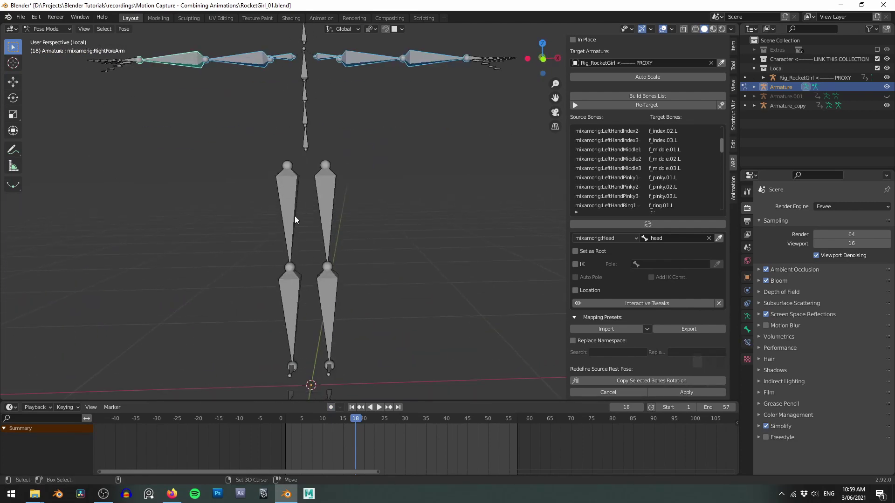
pyautogui.keyDown('shift'); pyautogui.click(294, 217); pyautogui.keyUp('shift')
pyautogui.keyDown('shift'); pyautogui.click(326, 224); pyautogui.keyUp('shift')
pyautogui.keyDown('shift'); pyautogui.click(287, 297); pyautogui.keyUp('shift')
pyautogui.keyDown('shift'); pyautogui.click(334, 301); pyautogui.keyUp('shift')
# Copy the target rotation onto the selected arm and leg bones, apply the redefined rest pose and exit local view.
pyautogui.scroll(-2, 335, 301)
pyautogui.keyDown('alt'); pyautogui.moveTo(373, 199); pyautogui.dragTo(363, 253, button='middle'); pyautogui.keyUp('alt')
pyautogui.keyDown('alt'); pyautogui.moveTo(363, 253); pyautogui.dragTo(392, 256); pyautogui.keyUp('alt')
pyautogui.keyDown('alt'); pyautogui.moveTo(335, 235); pyautogui.dragTo(385, 220, button='middle'); pyautogui.keyUp('alt')
pyautogui.keyDown('alt'); pyautogui.moveTo(404, 254); pyautogui.dragTo(385, 233, button='middle'); pyautogui.keyUp('alt')
pyautogui.keyDown('alt'); pyautogui.moveTo(373, 145); pyautogui.dragTo(374, 156, button='middle'); pyautogui.keyUp('alt')
pyautogui.click(628, 380)
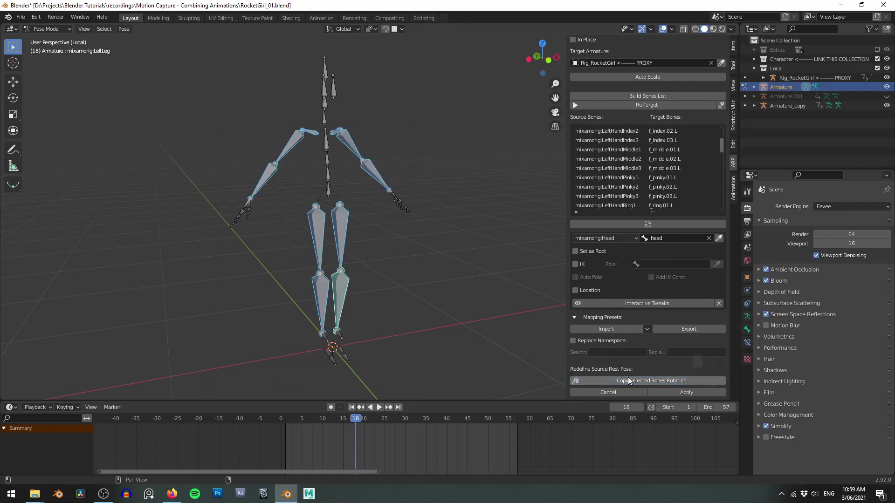
pyautogui.click(686, 392)
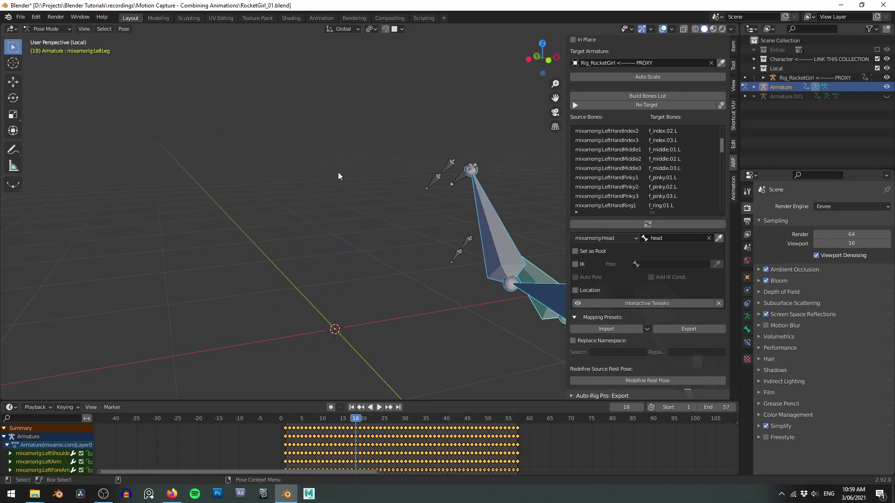
pyautogui.press('KP_Divide')
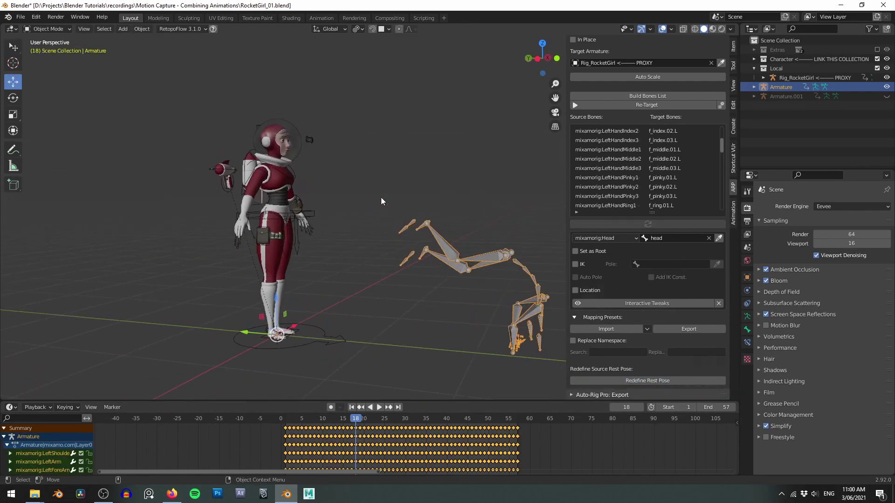
# Retarget the Armature animation onto the rocket girl rig for frames 1 to 57.
pyautogui.scroll(6, 625, 267)
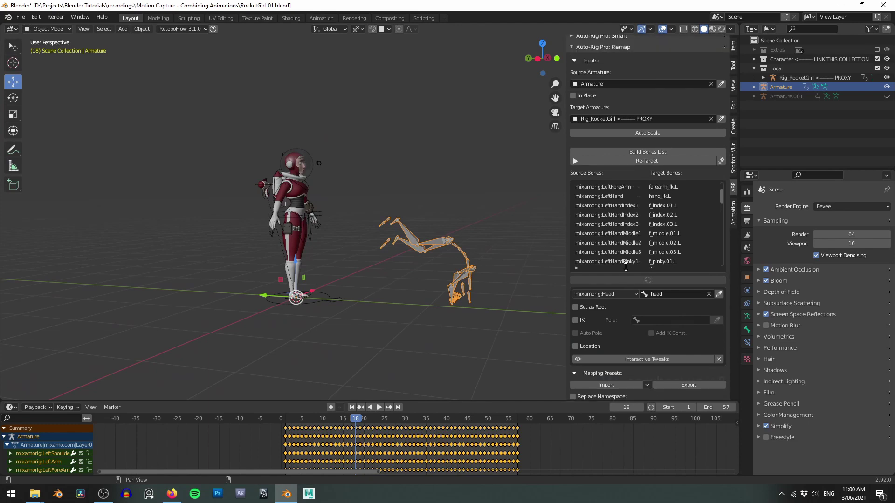
pyautogui.scroll(-6, 625, 267)
pyautogui.scroll(-3, 640, 340)
pyautogui.scroll(4, 639, 339)
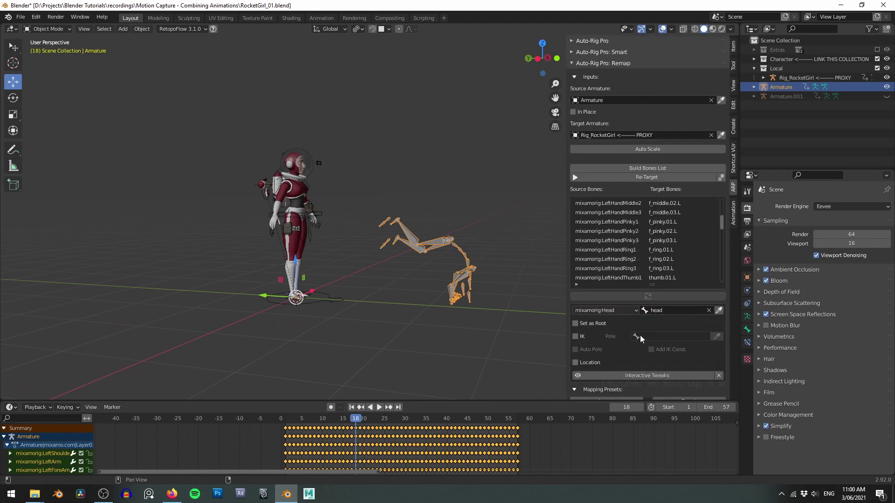
pyautogui.click(666, 178)
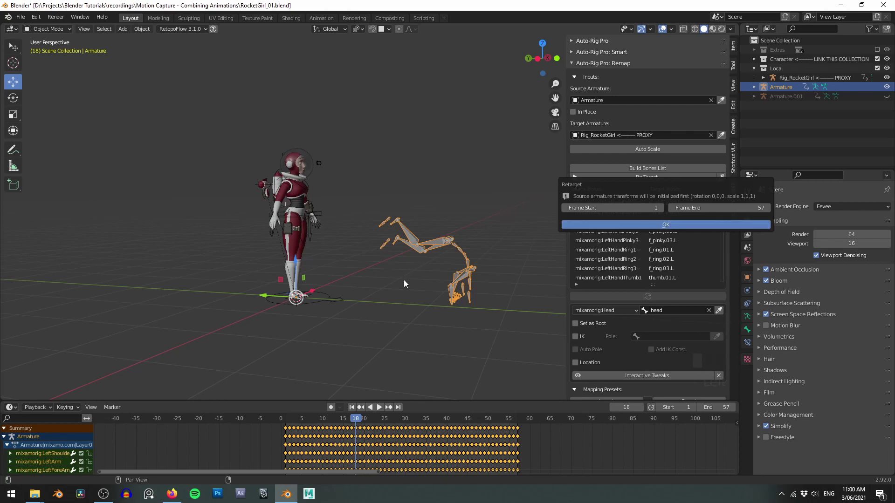
# Play and scrub the first frames of the retargeted animation to check the rocket girl's motion.
pyautogui.moveTo(409, 273); pyautogui.dragTo(416, 268, button='middle')
pyautogui.keyDown('shift'); pyautogui.moveTo(416, 269); pyautogui.dragTo(319, 285, button='middle'); pyautogui.keyUp('shift')
pyautogui.rightClick(294, 438)
pyautogui.press('space')
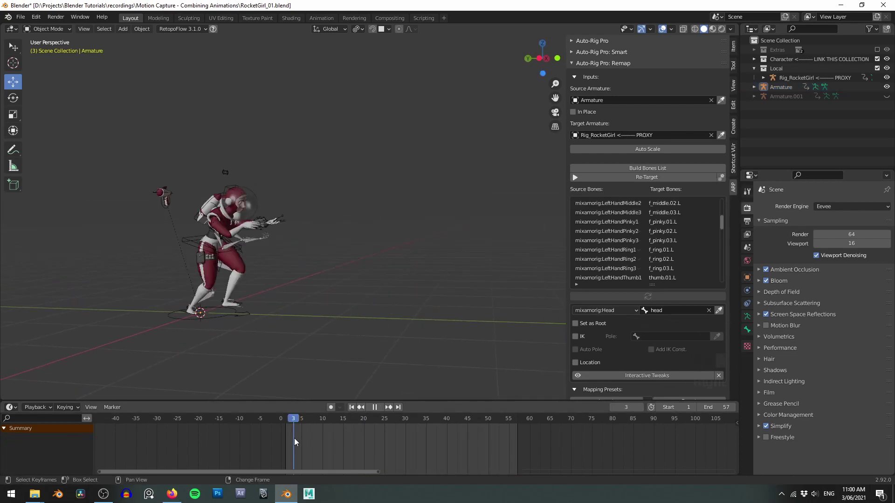
pyautogui.moveTo(295, 438)
pyautogui.mouseDown(button='right')
pyautogui.moveTo(381, 427)
pyautogui.moveTo(467, 431)
pyautogui.moveTo(298, 433)
pyautogui.mouseUp(button='right')
pyautogui.keyDown('alt'); pyautogui.moveTo(393, 244); pyautogui.dragTo(466, 288, button='middle'); pyautogui.keyUp('alt')
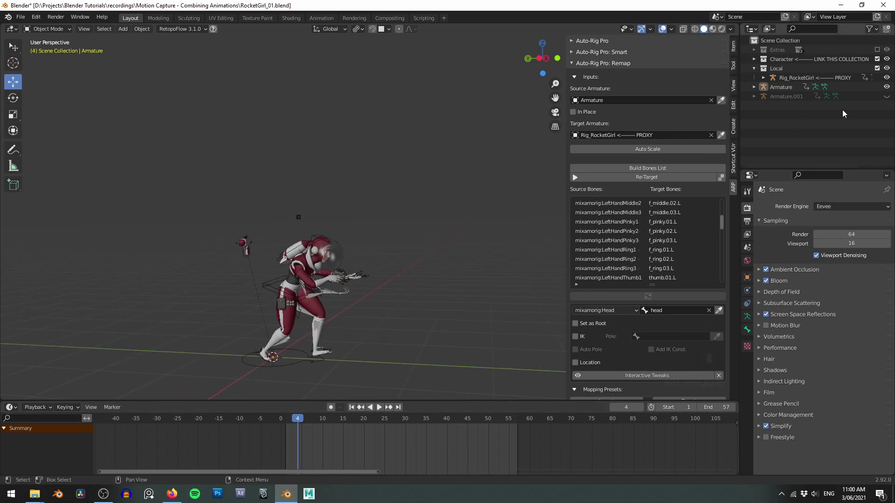
# Hide the first source Armature and show Armature.001 in the scene.
pyautogui.click(886, 87)
pyautogui.click(886, 96)
pyautogui.keyDown('alt'); pyautogui.moveTo(403, 263); pyautogui.dragTo(425, 207, button='middle'); pyautogui.keyUp('alt')
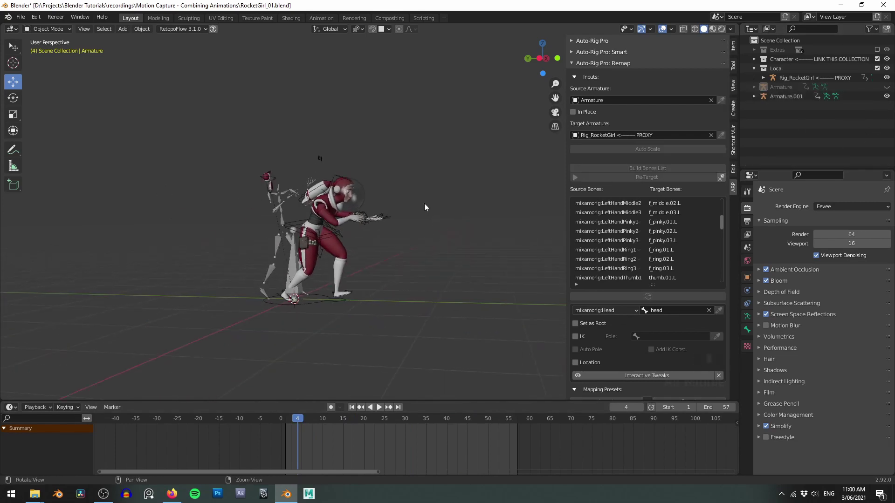
pyautogui.keyDown('alt'); pyautogui.moveTo(424, 207); pyautogui.dragTo(431, 207); pyautogui.keyUp('alt')
pyautogui.scroll(3, 294, 218)
pyautogui.scroll(-1, 468, 206)
pyautogui.keyDown('alt'); pyautogui.moveTo(462, 195); pyautogui.dragTo(465, 217, button='middle'); pyautogui.keyUp('alt')
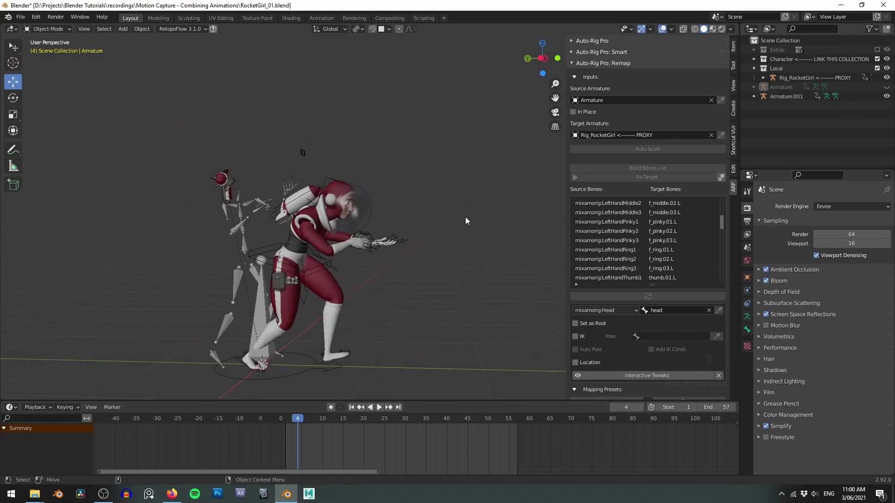
# Set Armature.001 as the remap source armature and auto scale it to the rocket girl rig.
pyautogui.click(267, 219)
pyautogui.keyDown('alt'); pyautogui.moveTo(520, 180); pyautogui.dragTo(519, 191, button='middle'); pyautogui.keyUp('alt')
pyautogui.scroll(4, 622, 224)
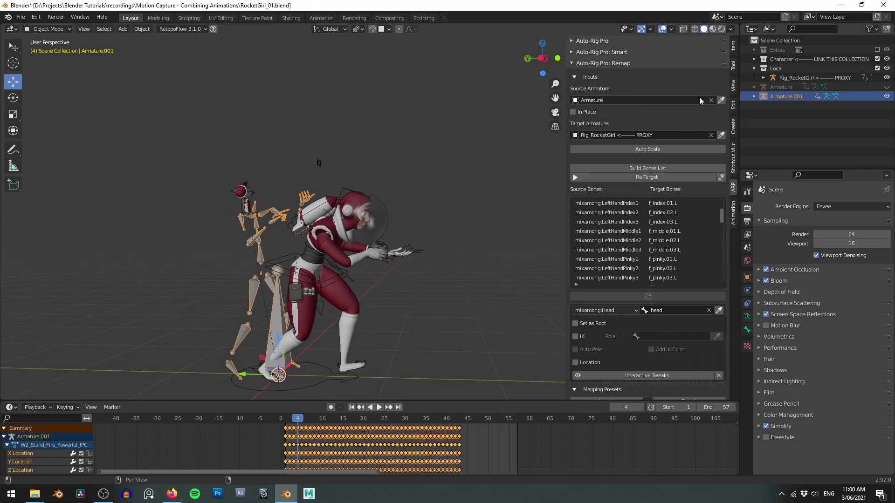
pyautogui.click(722, 100)
pyautogui.keyDown('alt'); pyautogui.moveTo(501, 210); pyautogui.dragTo(511, 200, button='middle'); pyautogui.keyUp('alt')
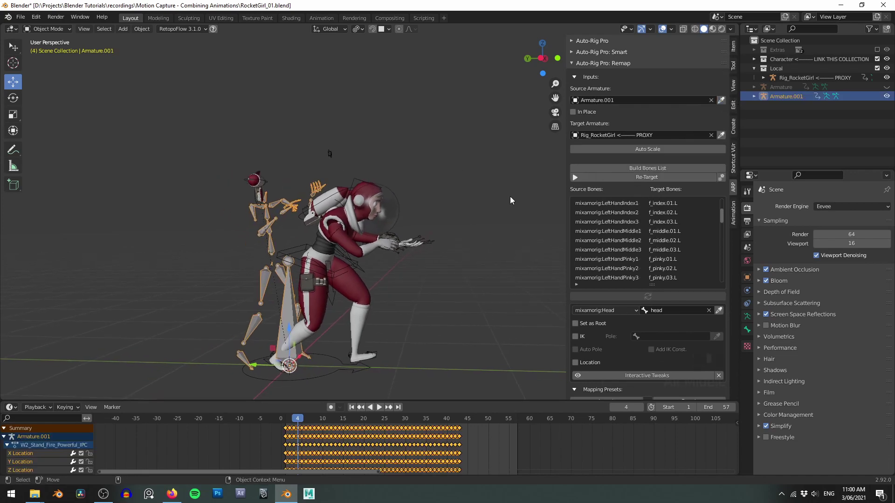
pyautogui.click(635, 150)
# Show the first Armature again and briefly play the animation to view both source armatures beside the rocket girl.
pyautogui.keyDown('alt'); pyautogui.moveTo(290, 228); pyautogui.dragTo(302, 224, button='middle'); pyautogui.keyUp('alt')
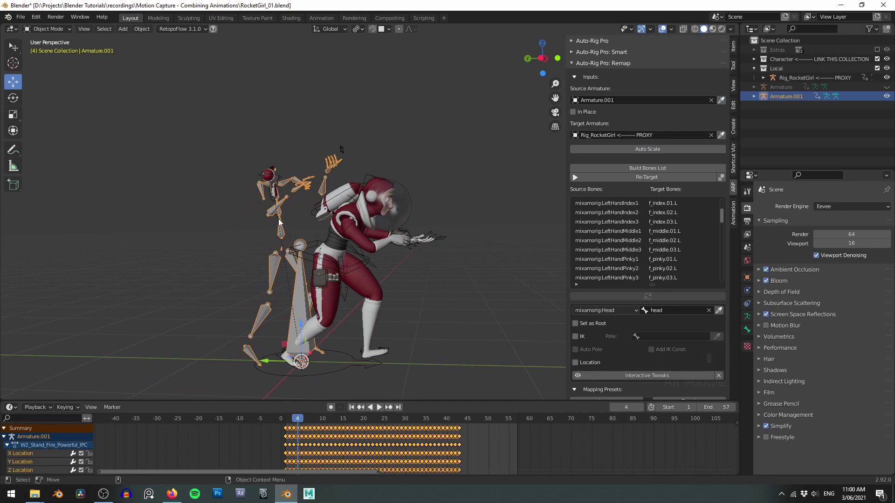
pyautogui.keyDown('alt'); pyautogui.moveTo(362, 184); pyautogui.dragTo(460, 202, button='right'); pyautogui.keyUp('alt')
pyautogui.keyDown('alt'); pyautogui.moveTo(293, 238); pyautogui.dragTo(302, 218, button='middle'); pyautogui.keyUp('alt')
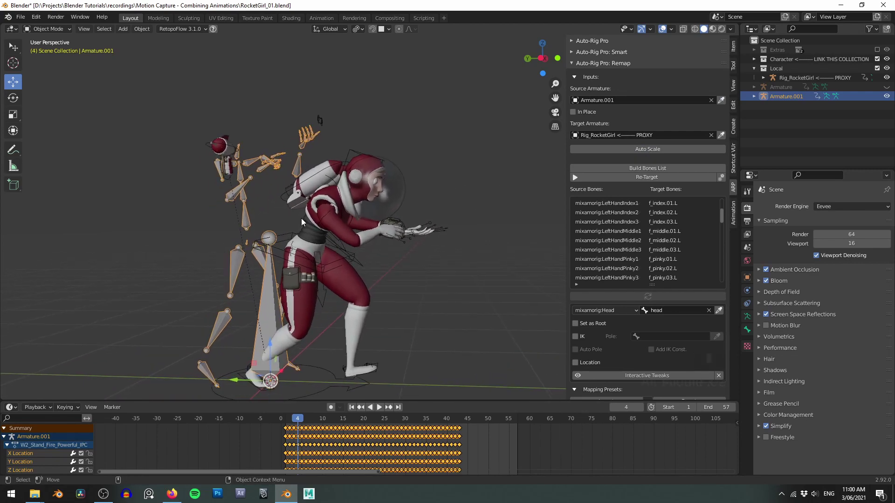
pyautogui.keyDown('alt'); pyautogui.moveTo(218, 214); pyautogui.dragTo(351, 190); pyautogui.keyUp('alt')
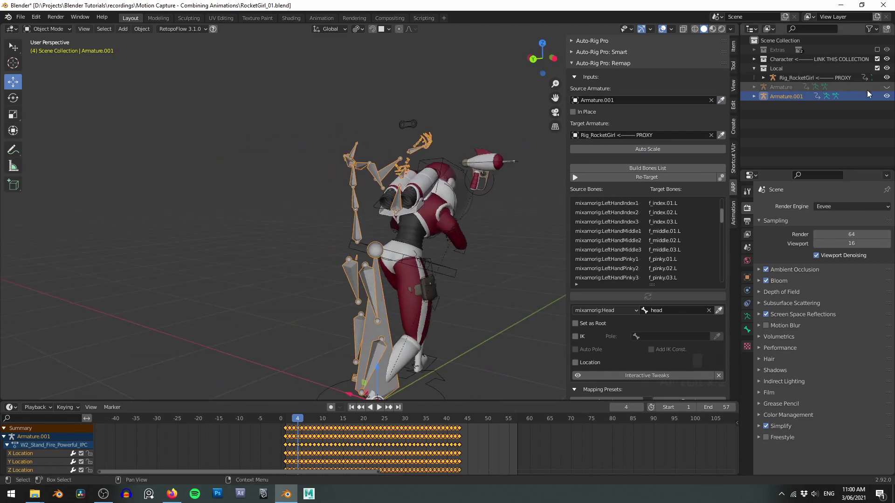
pyautogui.click(886, 87)
pyautogui.press('space')
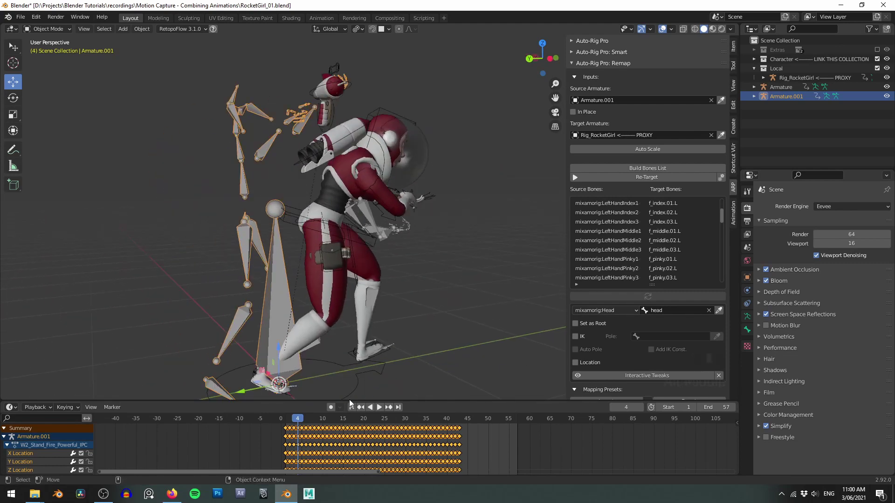
pyautogui.press('space')
# Isolate both source armatures to compare their bone structures, and return to the full scene with the first Armature hidden.
pyautogui.keyDown('shift'); pyautogui.click(426, 222); pyautogui.keyUp('shift')
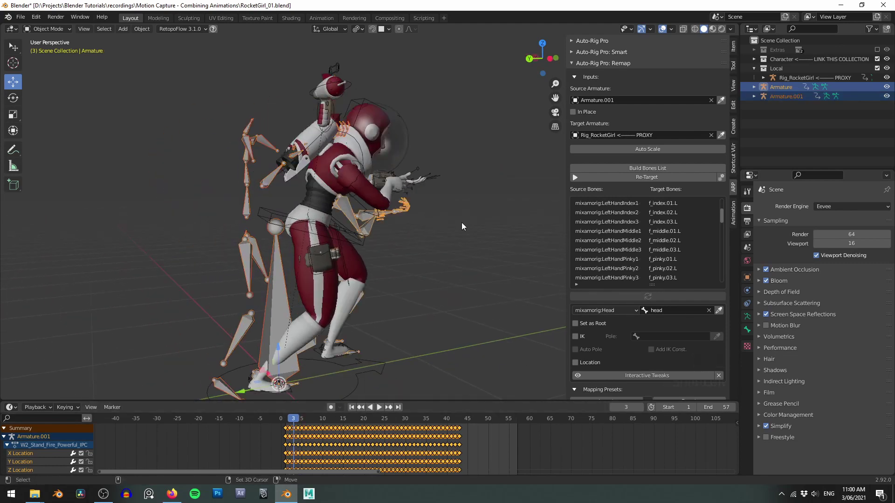
pyautogui.press('KP_Divide')
pyautogui.click(439, 214)
pyautogui.scroll(3, 359, 225)
pyautogui.keyDown('alt'); pyautogui.moveTo(357, 230); pyautogui.dragTo(326, 275); pyautogui.keyUp('alt')
pyautogui.moveTo(367, 201); pyautogui.dragTo(307, 157, button='middle')
pyautogui.keyDown('alt'); pyautogui.moveTo(308, 157); pyautogui.dragTo(327, 159); pyautogui.keyUp('alt')
pyautogui.click(400, 162)
pyautogui.keyDown('alt'); pyautogui.moveTo(468, 166); pyautogui.dragTo(438, 162); pyautogui.keyUp('alt')
pyautogui.moveTo(394, 175); pyautogui.dragTo(380, 207, button='middle')
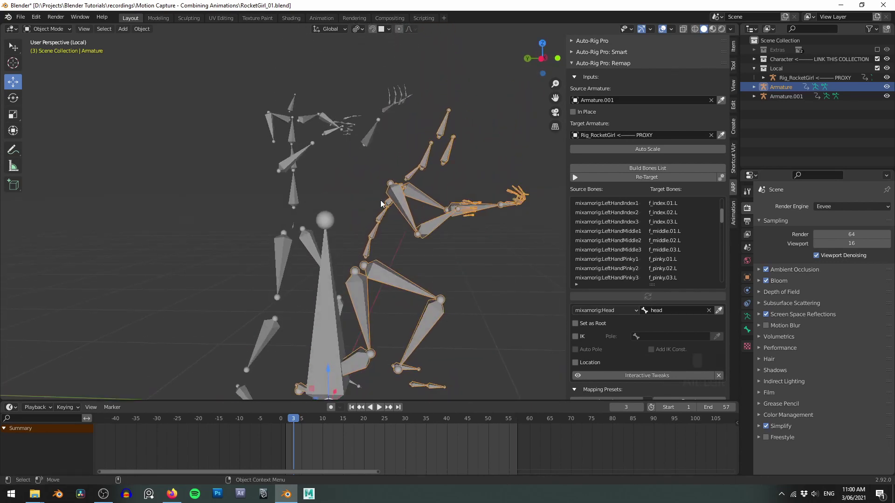
pyautogui.press('KP_Divide')
pyautogui.press('h')
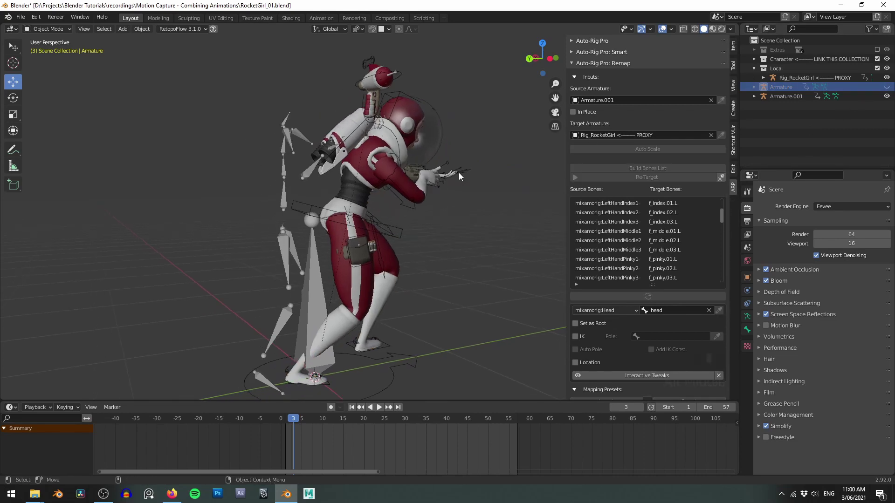
# Build the bones list for Armature.001, import a mapping preset matching its bone names and review the mapped bones.
pyautogui.click(641, 168)
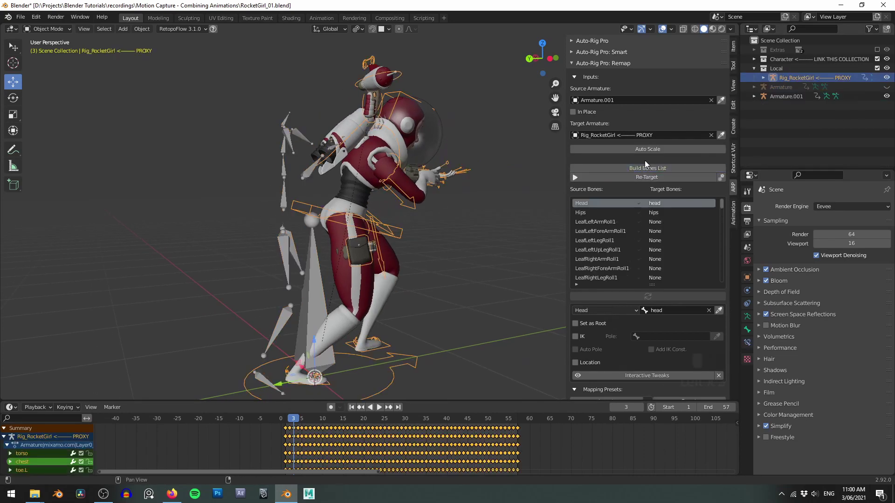
pyautogui.moveTo(329, 206); pyautogui.dragTo(373, 206, button='middle')
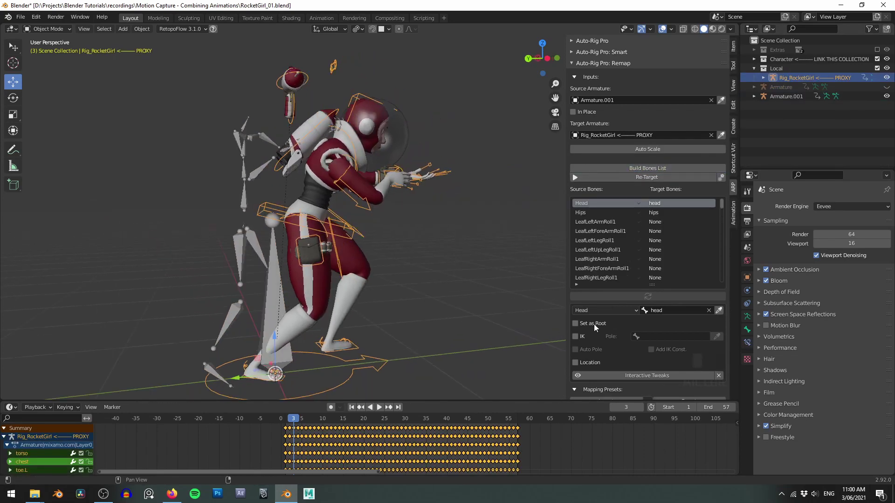
pyautogui.scroll(-4, 593, 324)
pyautogui.click(619, 330)
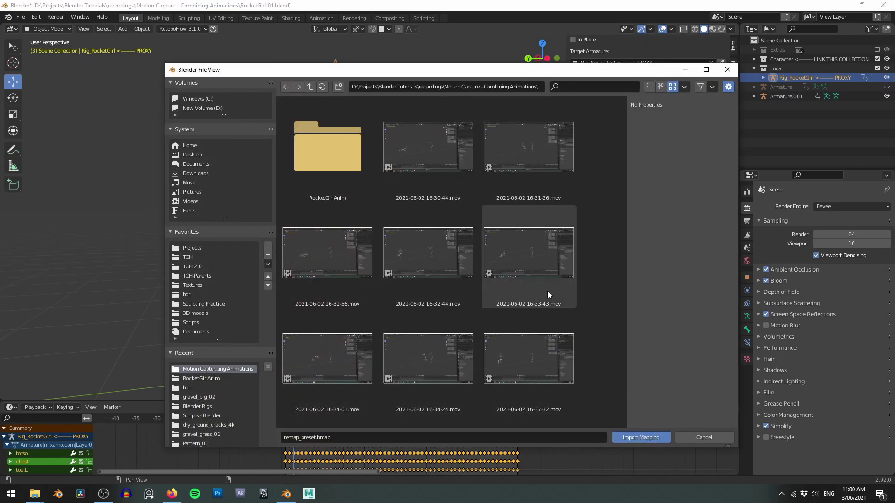
pyautogui.scroll(-5, 548, 290)
pyautogui.doubleClick(526, 260)
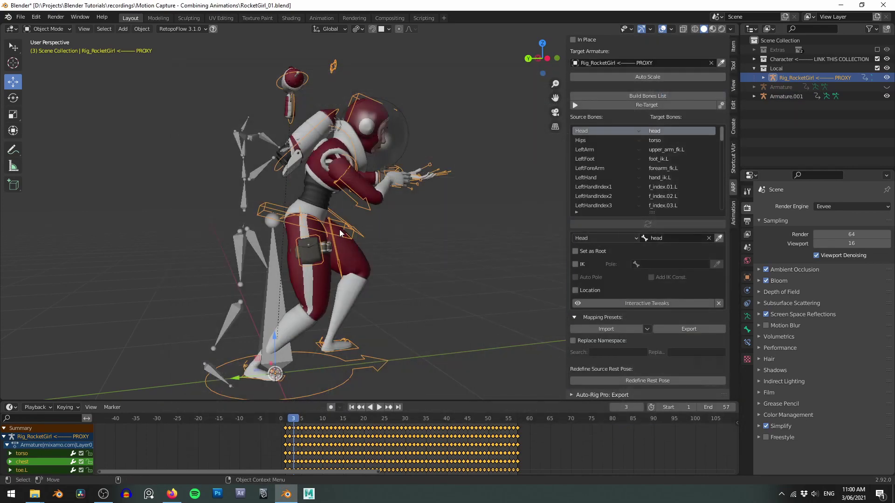
pyautogui.scroll(-15, 672, 191)
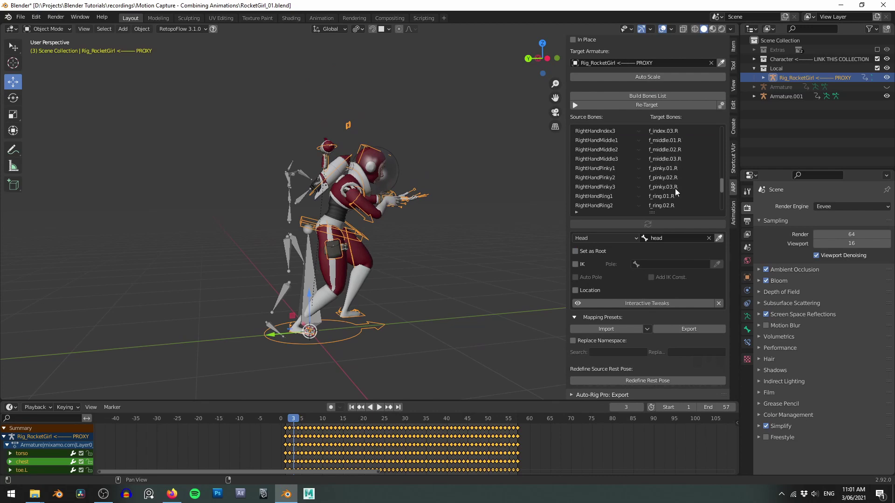
pyautogui.scroll(-3, 676, 187)
# Isolate Armature.001 in local view and start redefining its rest pose from its actual Rest Pose.
pyautogui.moveTo(462, 219); pyautogui.dragTo(469, 242, button='middle')
pyautogui.click(270, 244)
pyautogui.press('KP_Divide')
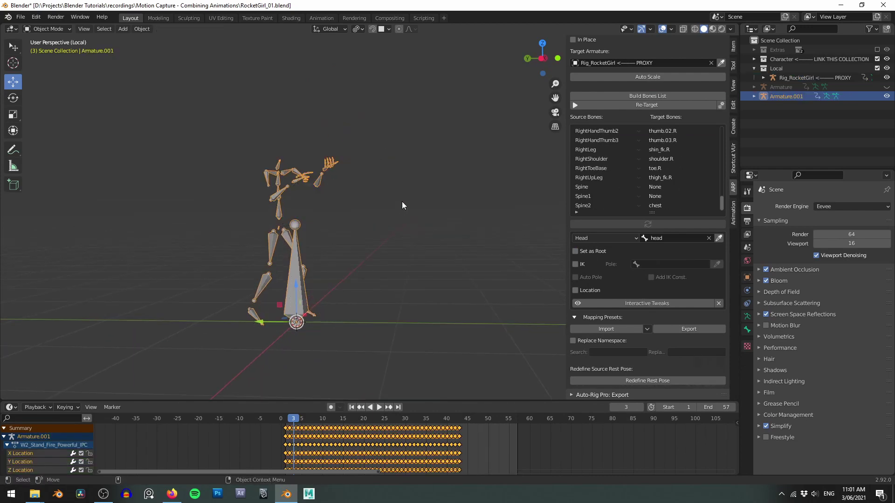
pyautogui.moveTo(415, 169); pyautogui.dragTo(351, 212, button='middle')
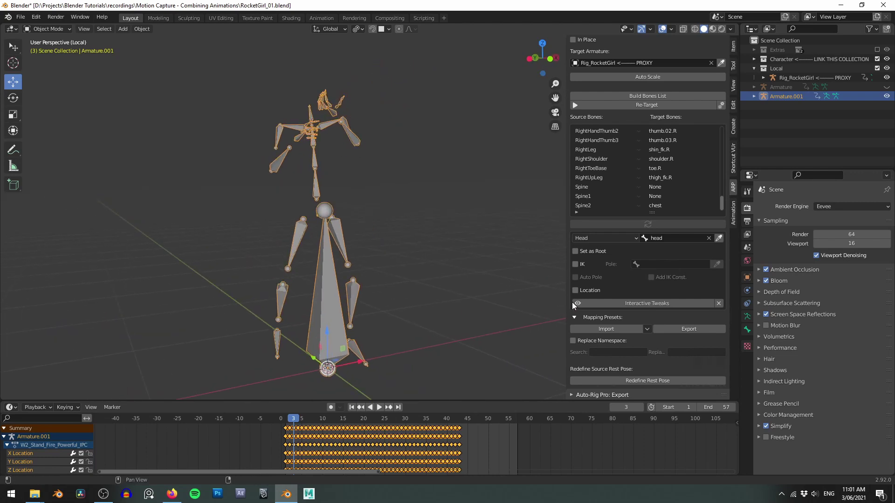
pyautogui.click(665, 380)
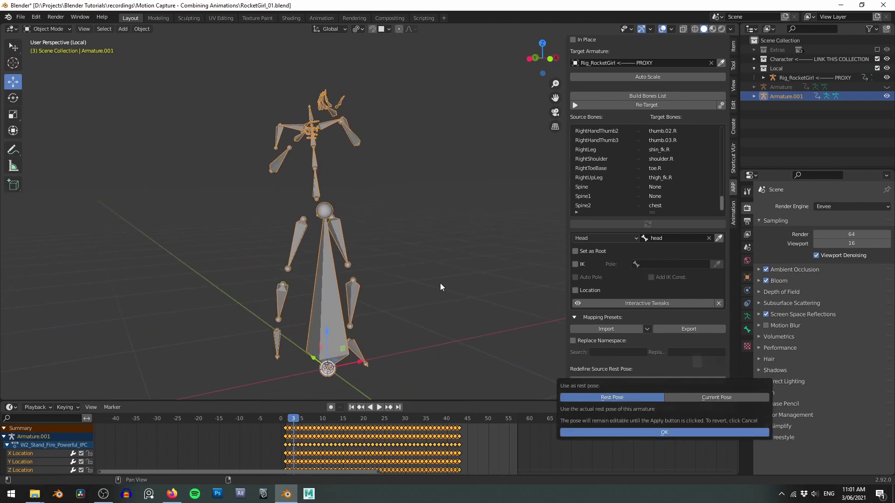
pyautogui.click(638, 434)
pyautogui.keyDown('alt'); pyautogui.moveTo(325, 216); pyautogui.dragTo(325, 190, button='right'); pyautogui.keyUp('alt')
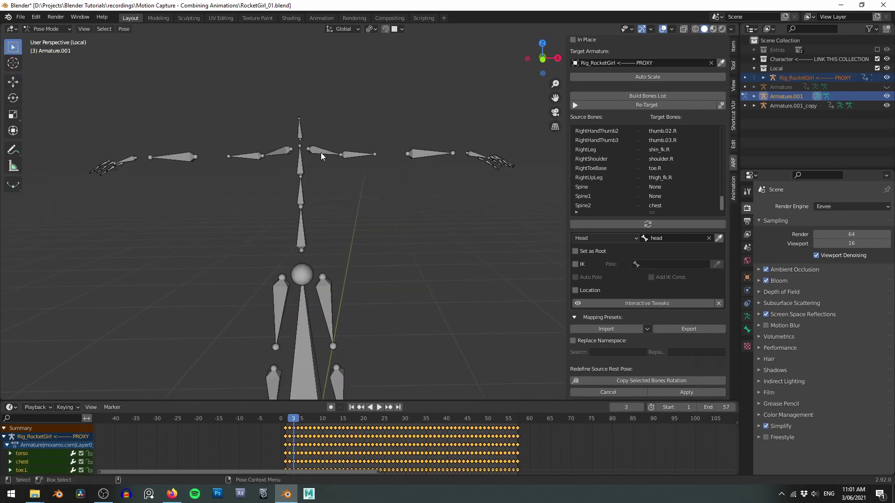
# Select the shoulder, upper arm and forearm bones on both sides of Armature.001.
pyautogui.click(321, 152)
pyautogui.keyDown('shift'); pyautogui.click(360, 155); pyautogui.keyUp('shift')
pyautogui.keyDown('shift'); pyautogui.click(410, 153); pyautogui.keyUp('shift')
pyautogui.keyDown('alt'); pyautogui.moveTo(268, 182); pyautogui.dragTo(325, 187, button='middle'); pyautogui.keyUp('alt')
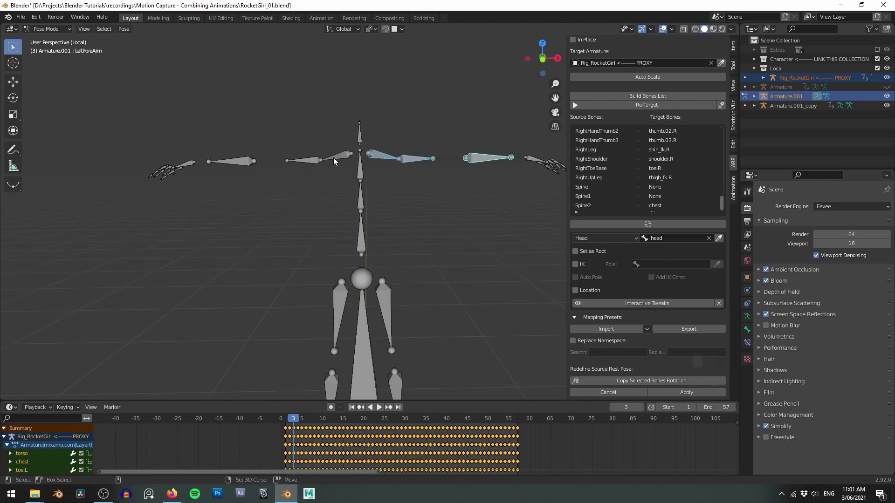
pyautogui.keyDown('shift'); pyautogui.click(334, 157); pyautogui.keyUp('shift')
pyautogui.keyDown('shift'); pyautogui.click(304, 160); pyautogui.keyUp('shift')
pyautogui.keyDown('shift'); pyautogui.click(244, 163); pyautogui.keyUp('shift')
# Add both upper and lower leg bones to the selection and copy the selected bones' rotation for the rest pose.
pyautogui.keyDown('alt'); pyautogui.moveTo(337, 229); pyautogui.dragTo(336, 153, button='middle'); pyautogui.keyUp('alt')
pyautogui.keyDown('shift'); pyautogui.click(340, 242); pyautogui.keyUp('shift')
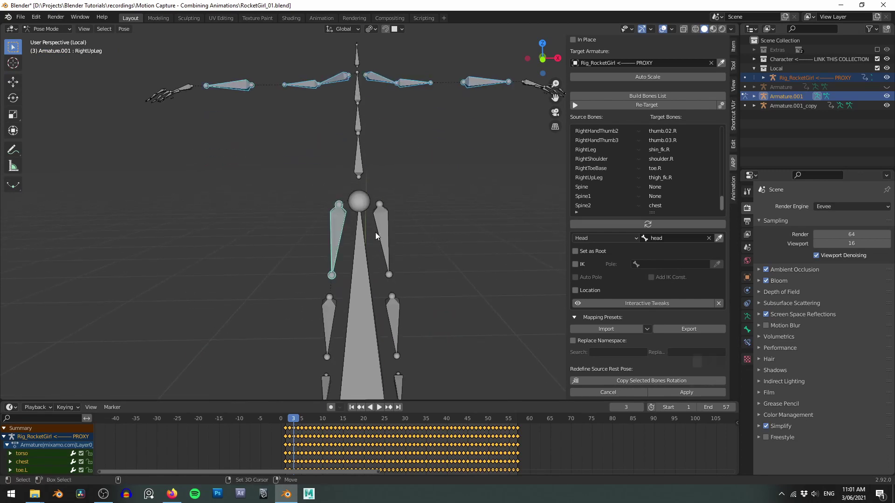
pyautogui.keyDown('shift'); pyautogui.click(375, 232); pyautogui.keyUp('shift')
pyautogui.keyDown('shift'); pyautogui.click(329, 326); pyautogui.keyUp('shift')
pyautogui.keyDown('shift'); pyautogui.click(393, 326); pyautogui.keyUp('shift')
pyautogui.moveTo(289, 170)
pyautogui.keyDown('alt'); pyautogui.mouseDown(button='middle')
pyautogui.moveTo(301, 234)
pyautogui.moveTo(293, 177)
pyautogui.mouseUp(button='middle'); pyautogui.keyUp('alt')
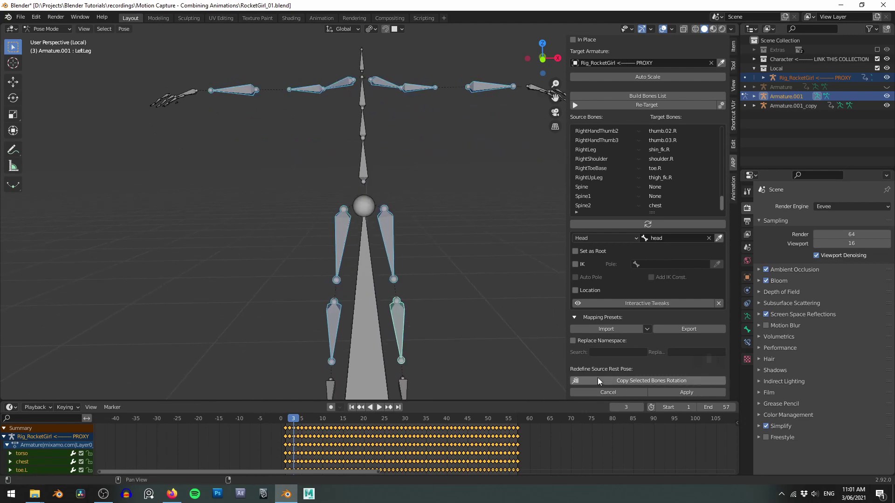
pyautogui.click(609, 380)
# Apply the redefined rest pose of Armature.001 and return to the full scene in Object Mode.
pyautogui.moveTo(432, 282); pyautogui.dragTo(264, 275, button='middle')
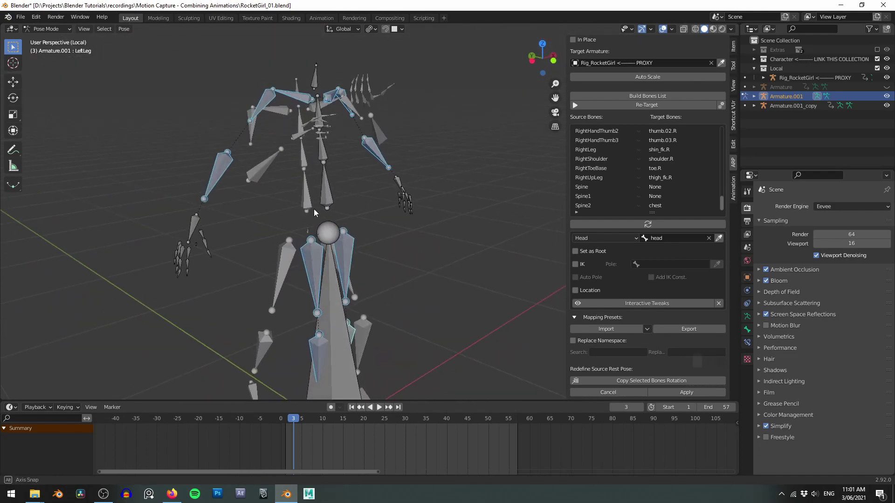
pyautogui.moveTo(314, 209); pyautogui.dragTo(363, 219, button='middle')
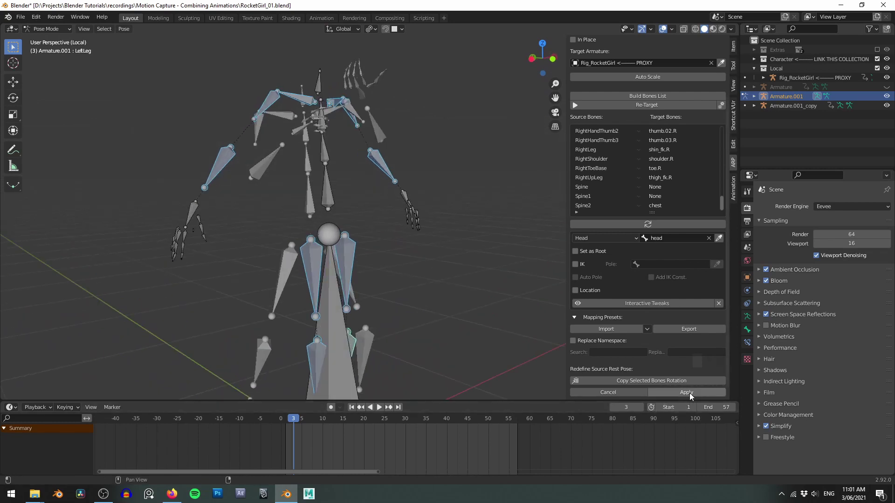
pyautogui.click(686, 392)
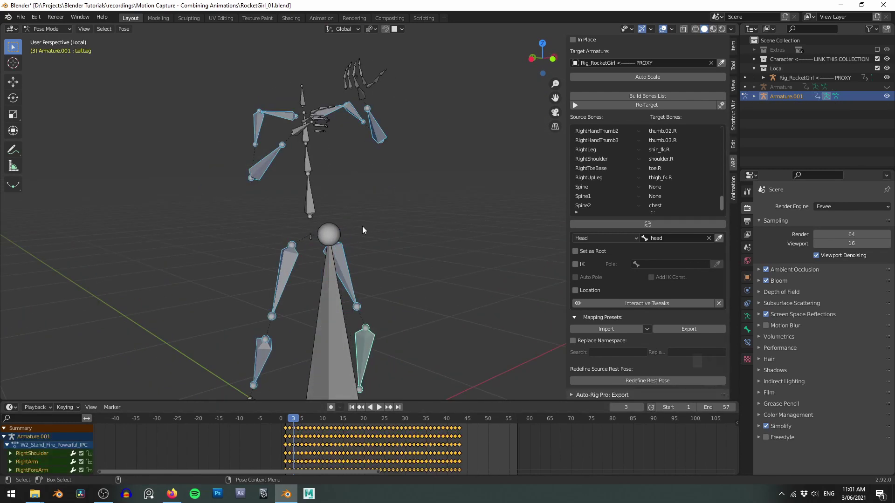
pyautogui.hotkey('ctrl', 'Tab')
pyautogui.press('KP_Divide')
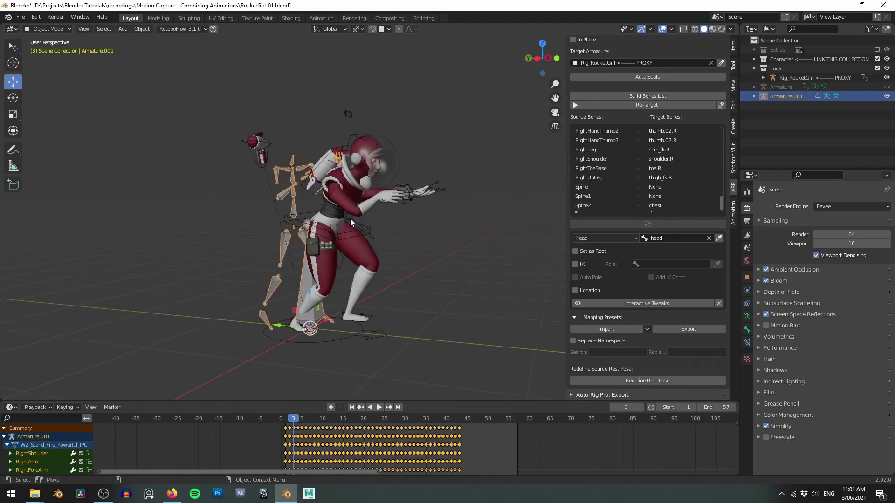
# Move the playhead to frame 2 and save the file.
pyautogui.keyDown('shift'); pyautogui.moveTo(444, 212); pyautogui.dragTo(479, 209, button='middle'); pyautogui.keyUp('shift')
pyautogui.keyDown('shift'); pyautogui.rightClick(288, 451); pyautogui.keyUp('shift')
pyautogui.scroll(3, 647, 168)
pyautogui.hotkey('ctrl', 's')
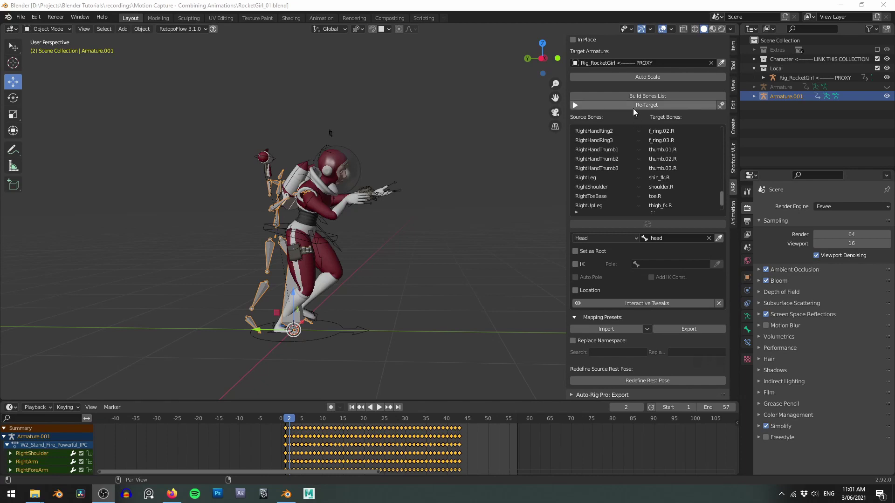
pyautogui.scroll(1, 354, 224)
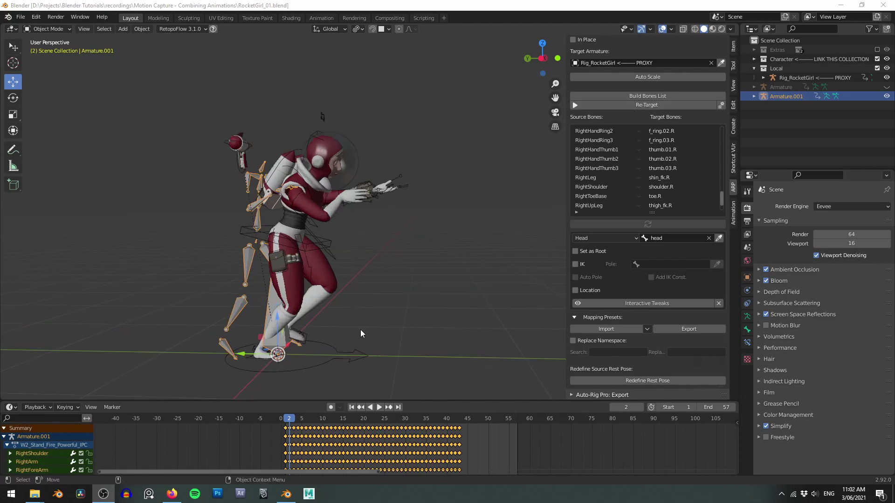
# Select the rocket girl rig and move the playhead to frame 1.
pyautogui.click(362, 359)
pyautogui.keyDown('shift'); pyautogui.moveTo(482, 234); pyautogui.dragTo(527, 237, button='middle'); pyautogui.keyUp('shift')
pyautogui.keyDown('shift'); pyautogui.moveTo(527, 205); pyautogui.dragTo(523, 184, button='middle'); pyautogui.keyUp('shift')
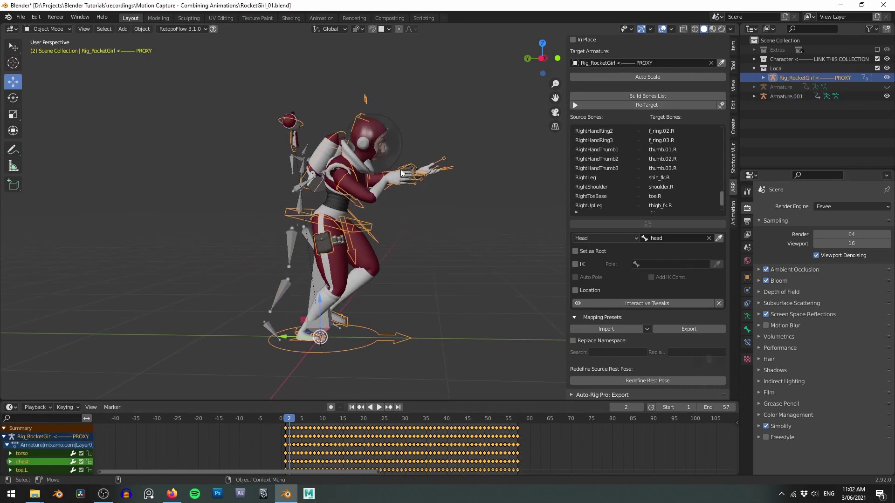
pyautogui.keyDown('shift'); pyautogui.moveTo(423, 151); pyautogui.dragTo(398, 126, button='middle'); pyautogui.keyUp('shift')
pyautogui.keyDown('shift'); pyautogui.moveTo(373, 99); pyautogui.dragTo(381, 114, button='middle'); pyautogui.keyUp('shift')
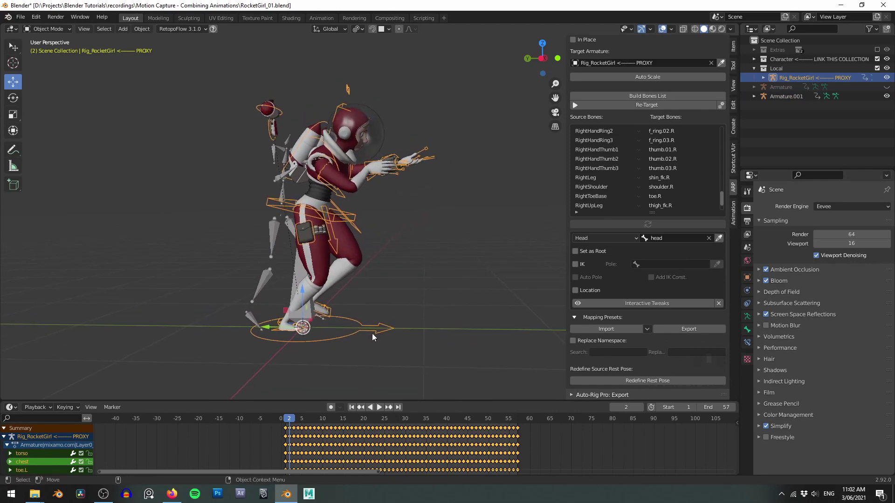
pyautogui.moveTo(286, 441)
pyautogui.mouseDown(button='right')
pyautogui.moveTo(402, 443)
pyautogui.moveTo(286, 450)
pyautogui.mouseUp(button='right')
pyautogui.press('space')
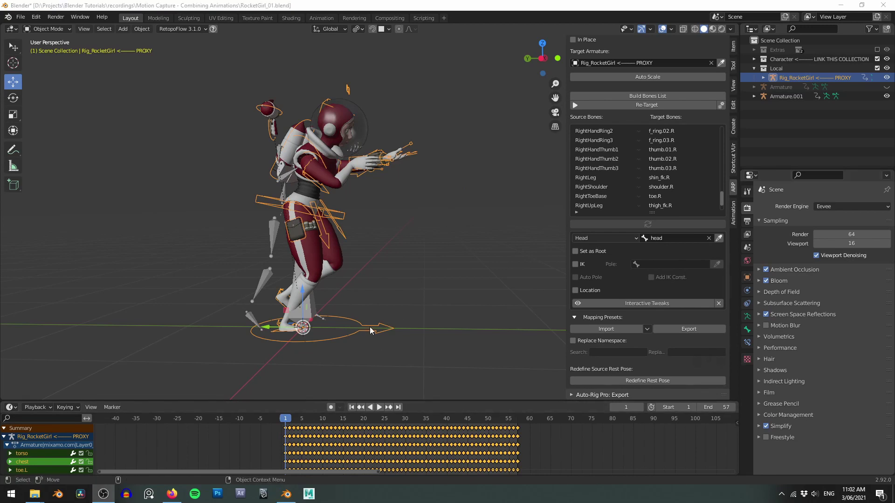
# Replace the Timeline with the Action Editor to examine the rocket girl rig's current action.
pyautogui.click(12, 409)
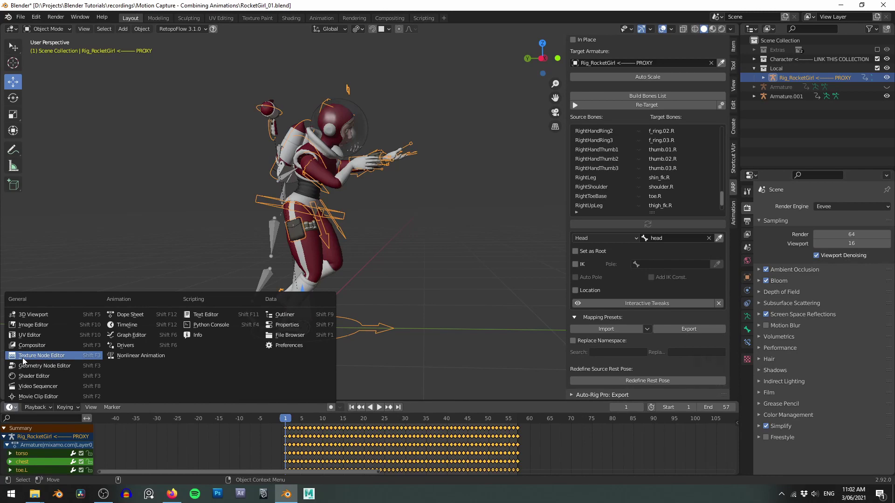
pyautogui.click(140, 355)
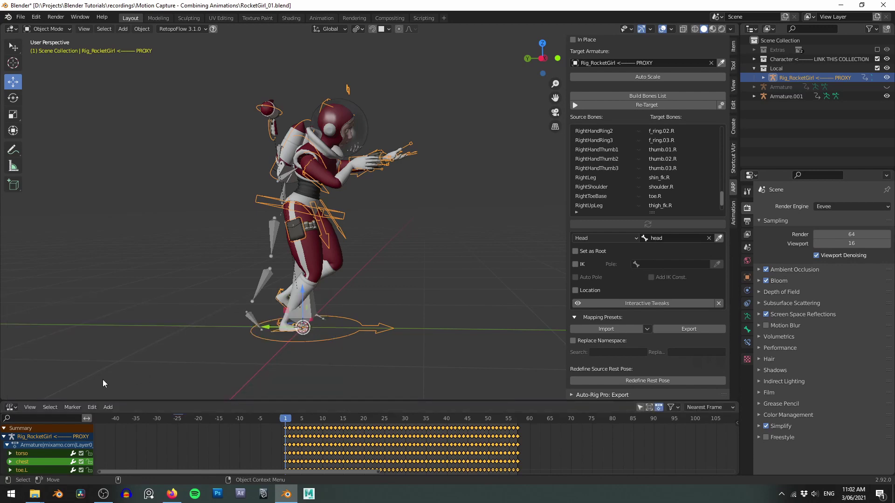
pyautogui.click(13, 409)
pyautogui.click(130, 315)
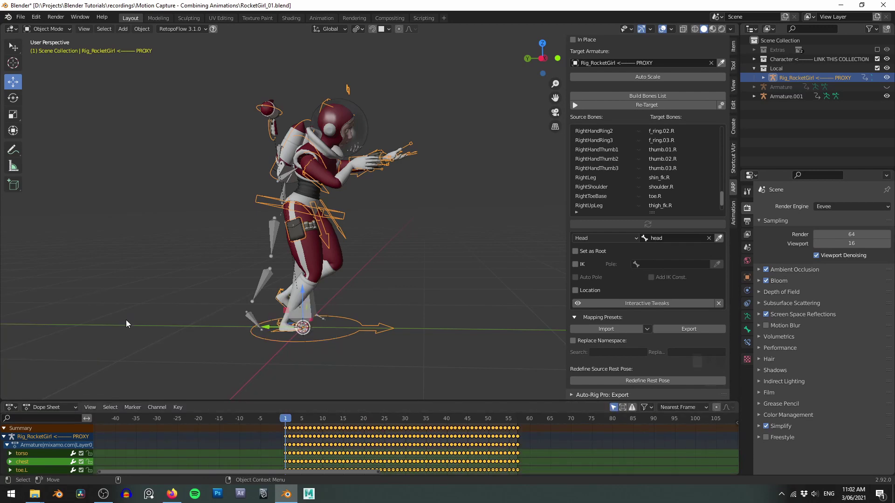
pyautogui.click(58, 407)
pyautogui.click(63, 383)
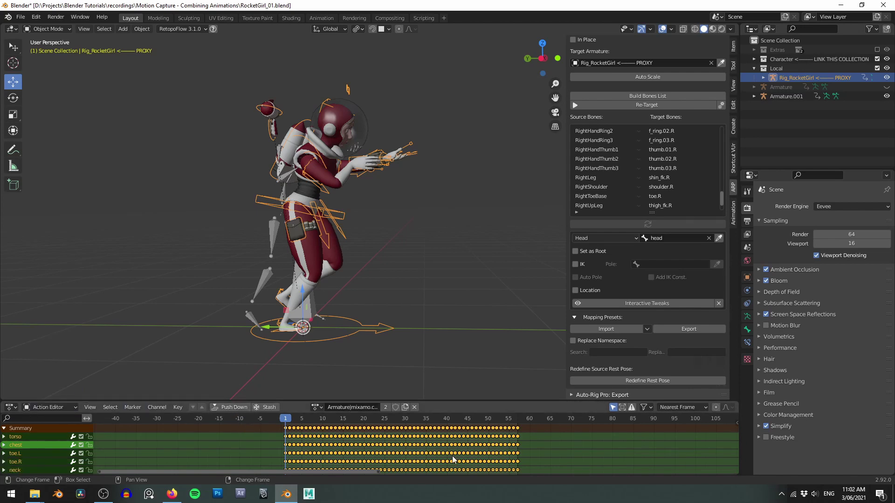
pyautogui.moveTo(303, 461); pyautogui.dragTo(284, 462)
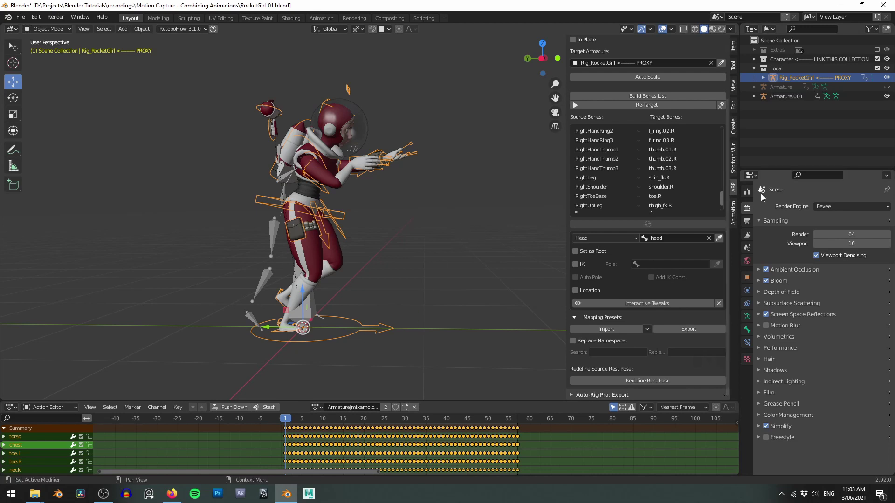
# View the Animation Layers options, return to the Auto-Rig Pro Remap settings and restore the Timeline.
pyautogui.click(733, 213)
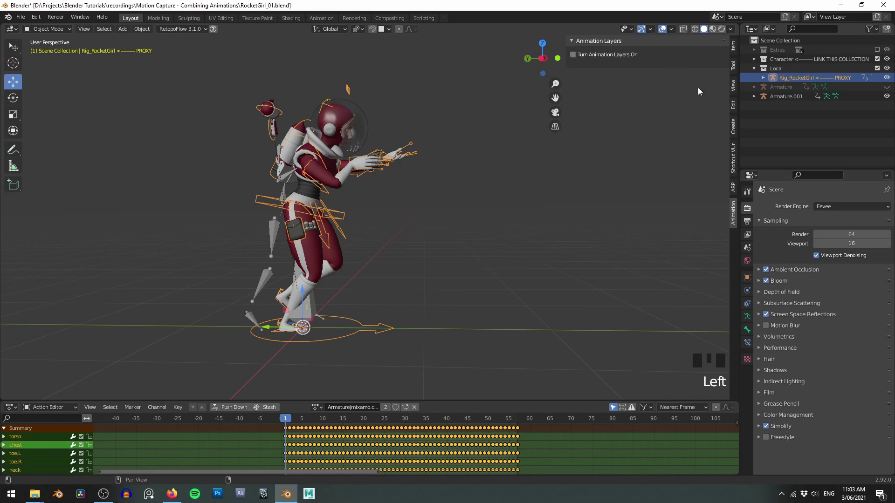
pyautogui.click(730, 187)
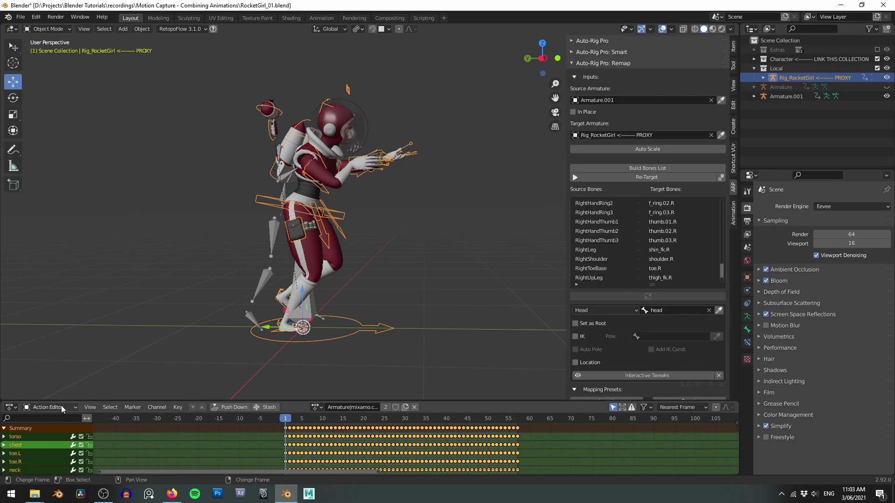
pyautogui.click(14, 407)
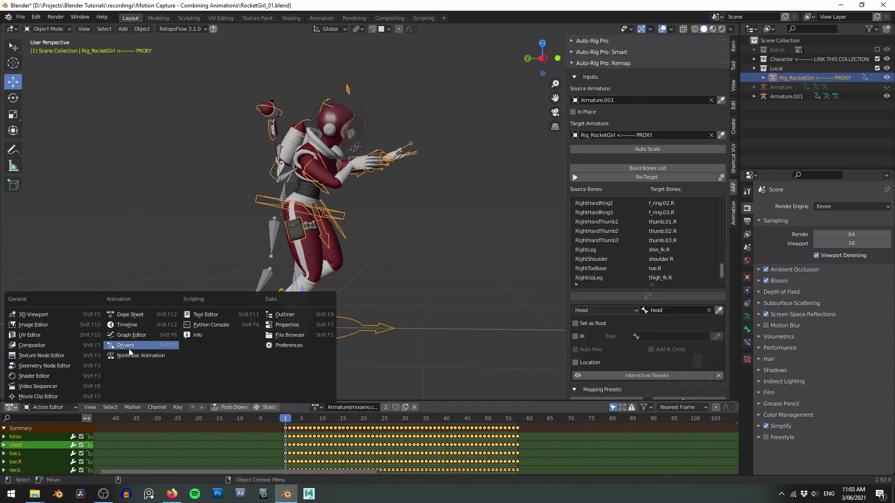
pyautogui.click(127, 325)
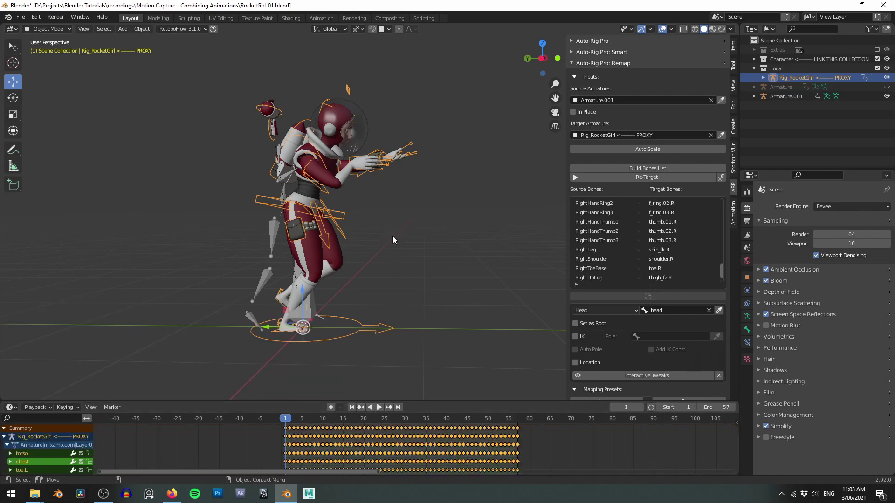
# Enter Pose Mode on the rocket girl rig and select all of its bones.
pyautogui.keyDown('alt'); pyautogui.moveTo(392, 236); pyautogui.dragTo(347, 242, button='middle'); pyautogui.keyUp('alt')
pyautogui.moveTo(346, 242)
pyautogui.keyDown('alt'); pyautogui.mouseDown()
pyautogui.moveTo(341, 258)
pyautogui.moveTo(358, 254)
pyautogui.mouseUp(); pyautogui.keyUp('alt')
pyautogui.press('Tab')
pyautogui.click(354, 300)
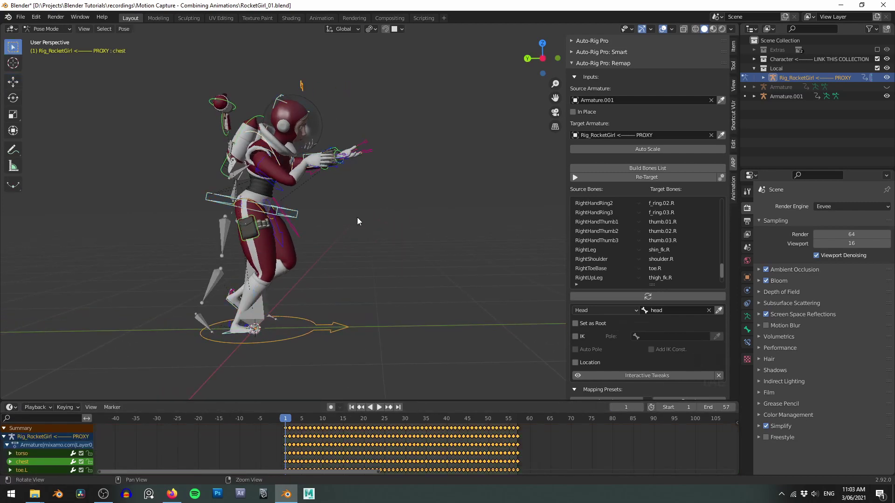
pyautogui.press('a')
pyautogui.keyDown('alt'); pyautogui.moveTo(357, 217); pyautogui.dragTo(343, 182); pyautogui.keyUp('alt')
pyautogui.keyDown('alt'); pyautogui.moveTo(312, 182); pyautogui.dragTo(329, 172, button='middle'); pyautogui.keyUp('alt')
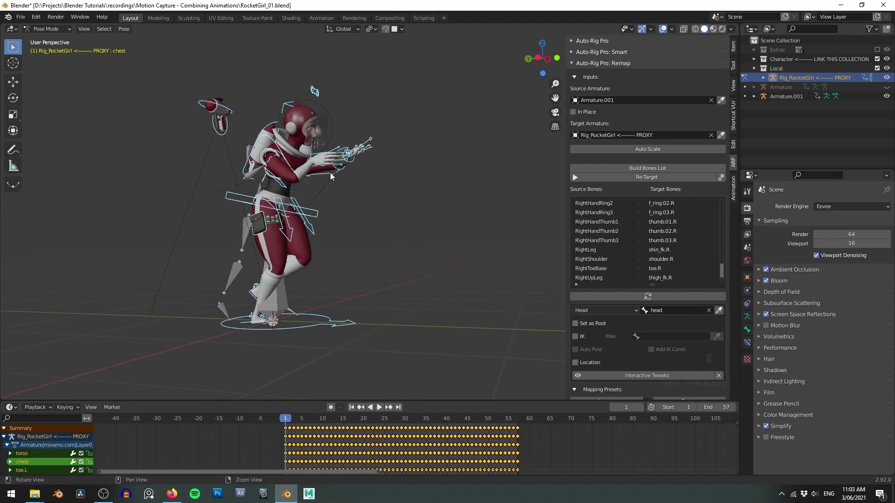
pyautogui.keyDown('alt'); pyautogui.moveTo(330, 172); pyautogui.dragTo(273, 234); pyautogui.keyUp('alt')
# Delete all keyframes of the rocket girl rig and keep the playhead at frame 1.
pyautogui.click(587, 451)
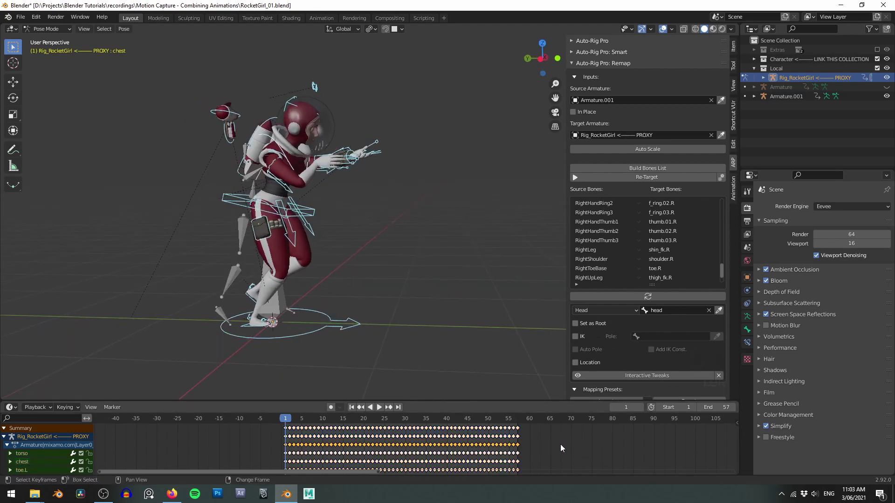
pyautogui.press('a')
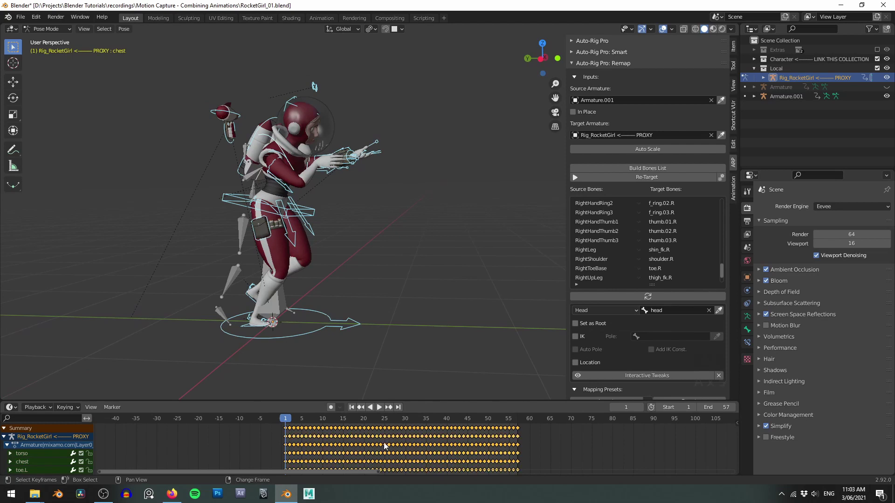
pyautogui.press('ctrl')
pyautogui.press('Delete')
pyautogui.press('space')
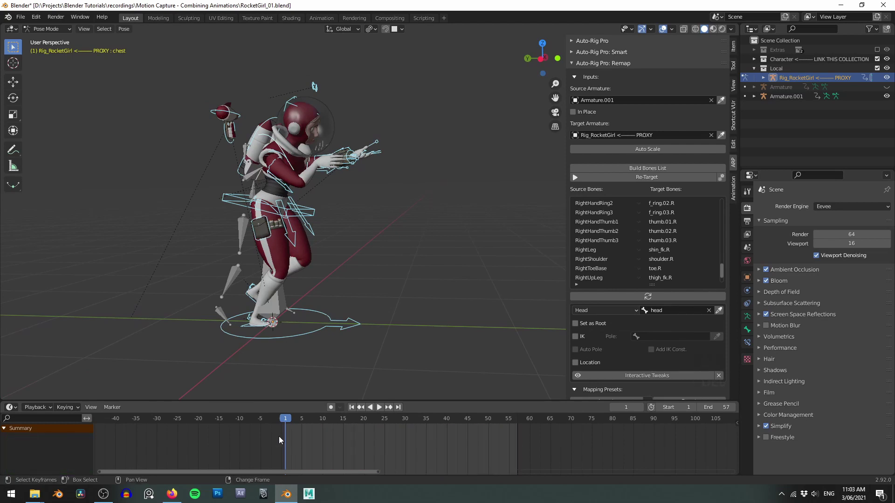
pyautogui.press('space')
pyautogui.moveTo(312, 442); pyautogui.dragTo(285, 441, button='right')
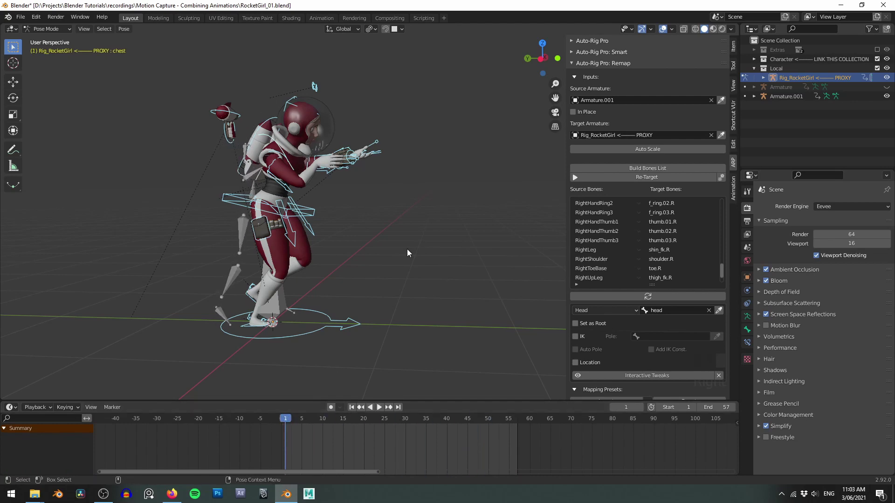
# Try inserting Location, Rotation & Scale keyframes on all the rig's bones at frame 1, and undo them.
pyautogui.press('Tab')
pyautogui.hotkey('ctrl', 'Tab')
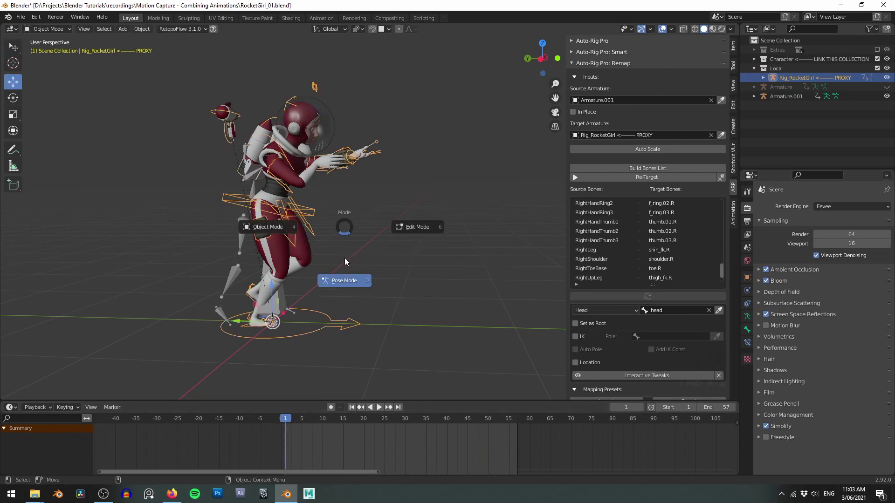
pyautogui.click(340, 279)
pyautogui.press('k')
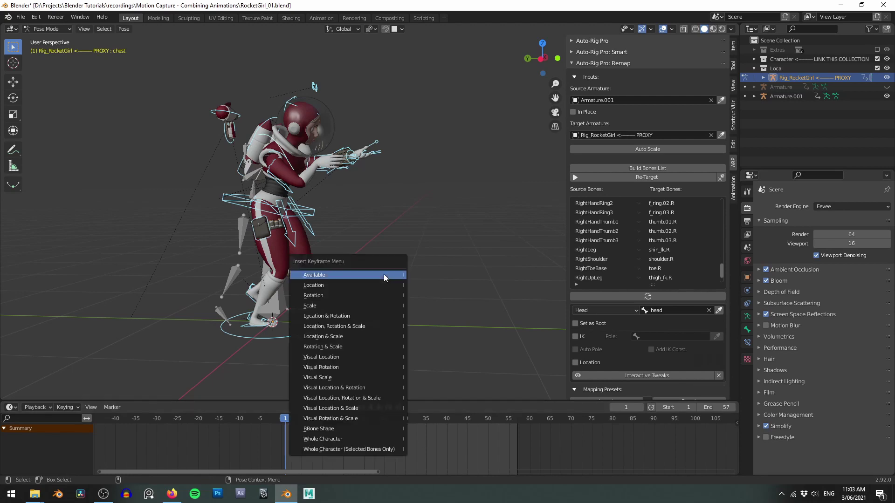
pyautogui.click(367, 328)
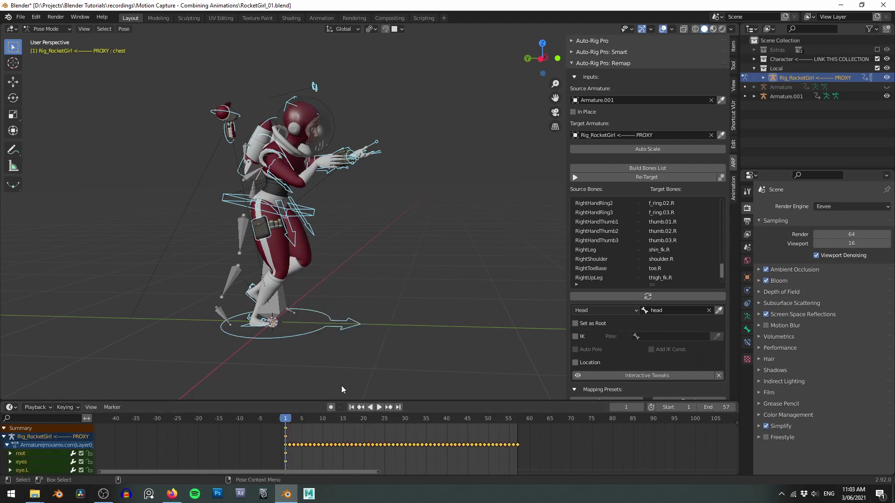
pyautogui.press('space')
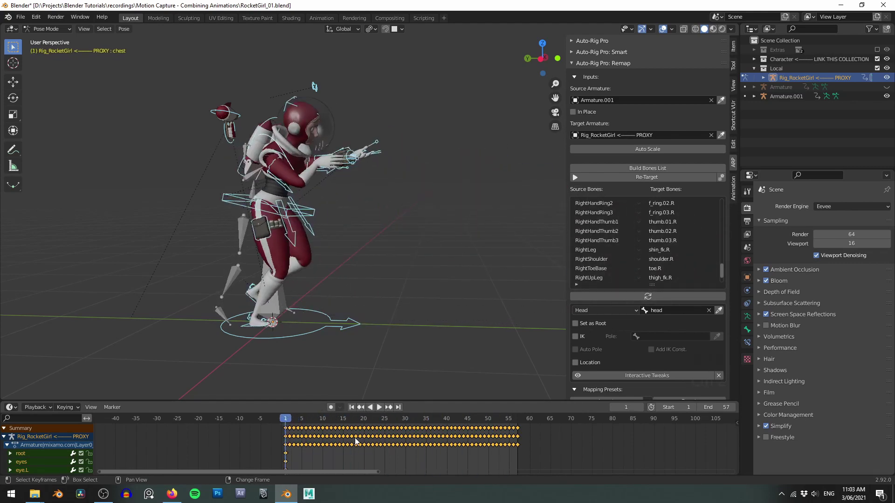
pyautogui.hotkey('ctrl', 'z')
pyautogui.hotkey('ctrl', 'z')
# Switch to Object Mode and retarget Armature.001's animation onto the rocket girl rig for frames 1 to 43.
pyautogui.press('Tab')
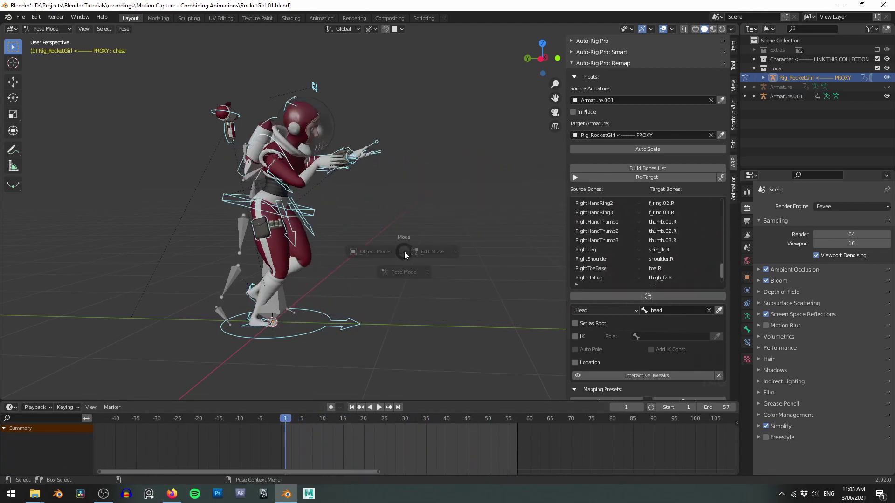
pyautogui.click(374, 254)
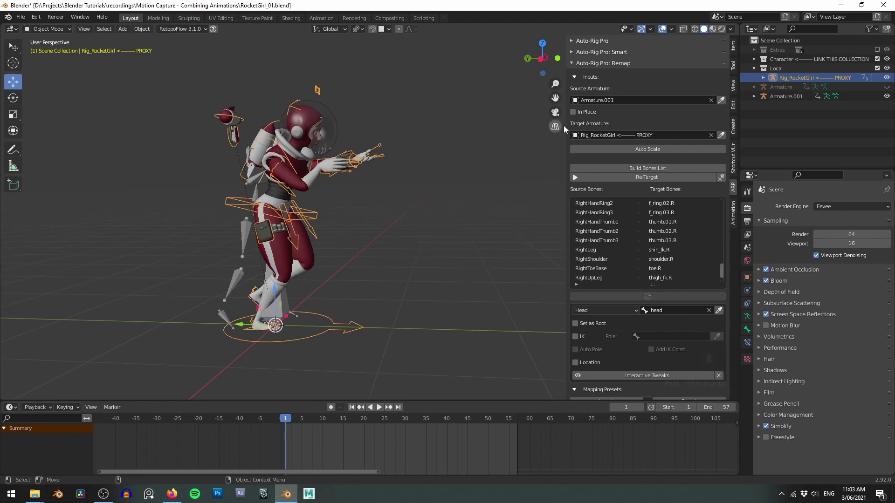
pyautogui.click(630, 177)
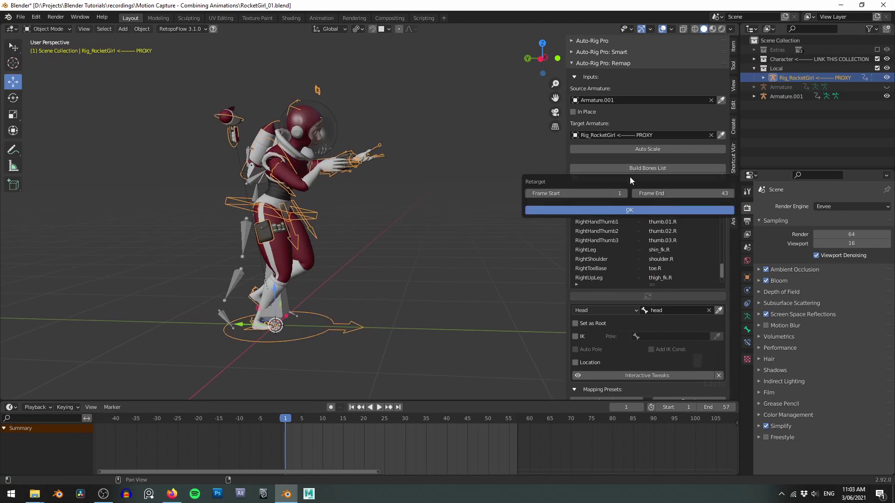
pyautogui.click(636, 208)
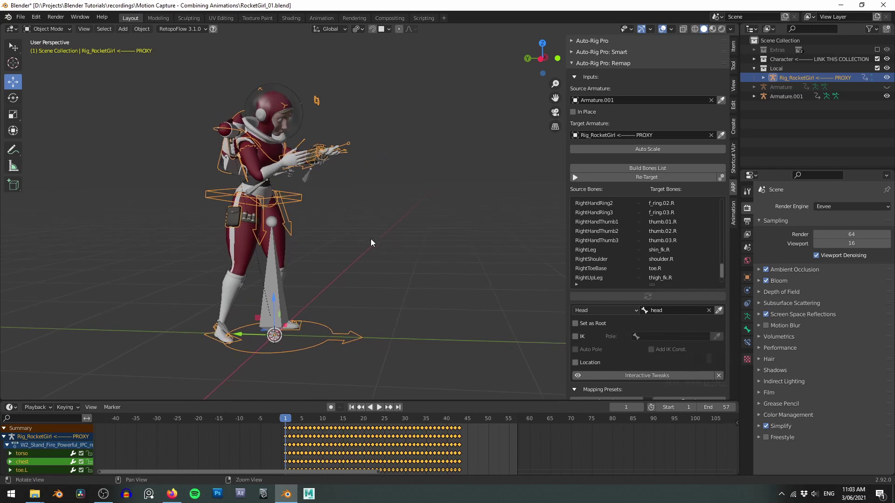
# Preview the retargeted animation, return to frame 1, and enter Pose Mode with all the rig's bones selected.
pyautogui.press('space')
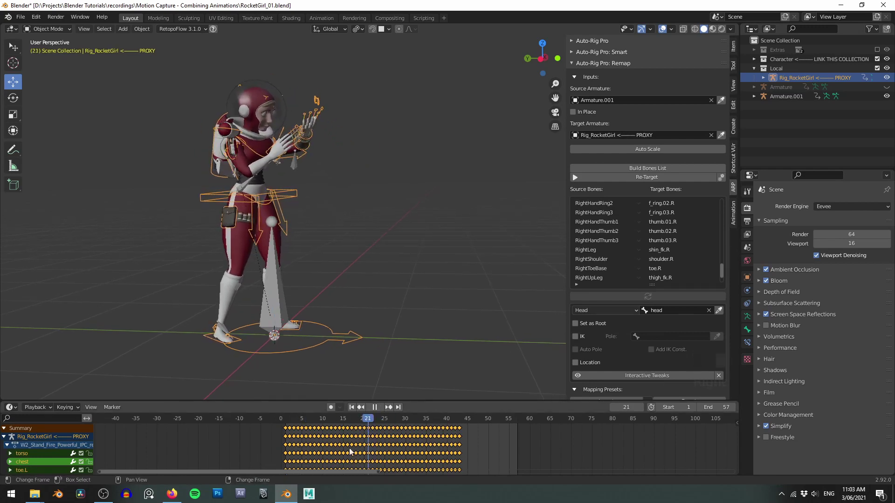
pyautogui.click(288, 452)
pyautogui.press('Tab')
pyautogui.click(362, 303)
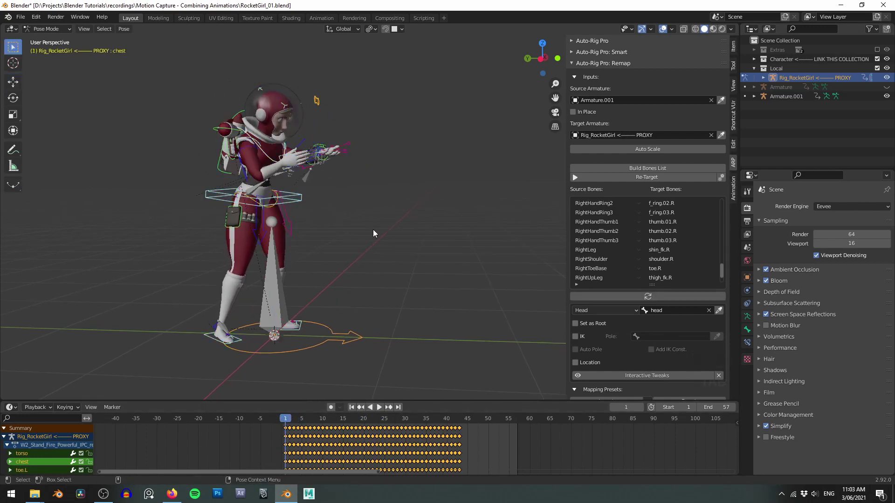
# Move the rig's keyframes so they start at about frame 119, and paste the copied keyframes at frame 1.
pyautogui.scroll(-3, 410, 443)
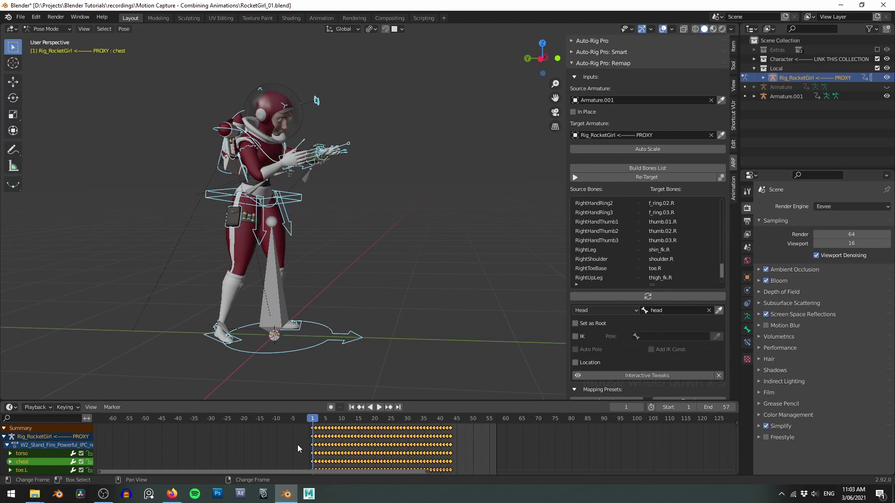
pyautogui.scroll(-2, 298, 449)
pyautogui.press('g')
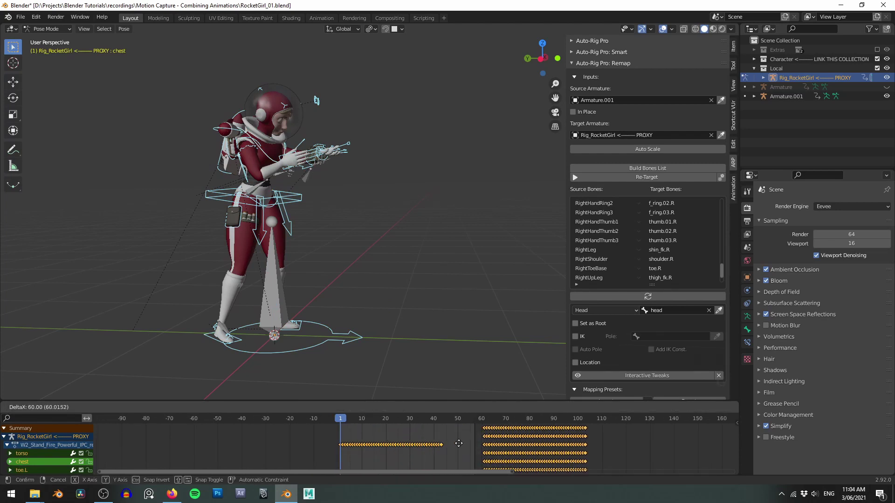
pyautogui.click(586, 445)
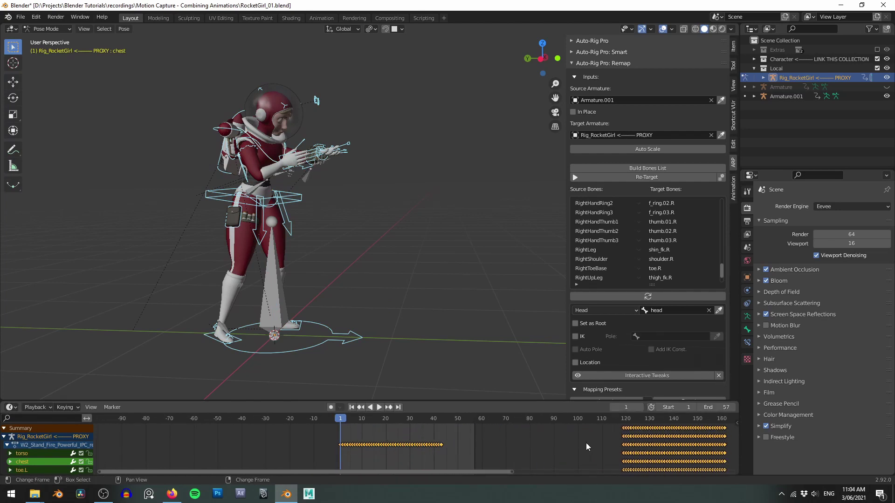
pyautogui.hotkey('ctrl', 'v')
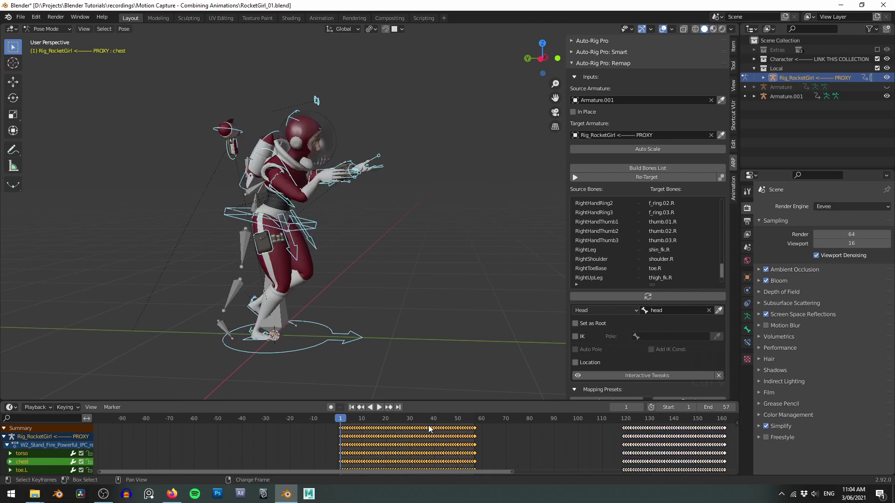
# Select the later block of keyframes and move it back to start at frame 58, directly after the pasted block.
pyautogui.moveTo(583, 433); pyautogui.dragTo(465, 442, button='middle')
pyautogui.moveTo(667, 437); pyautogui.dragTo(468, 461)
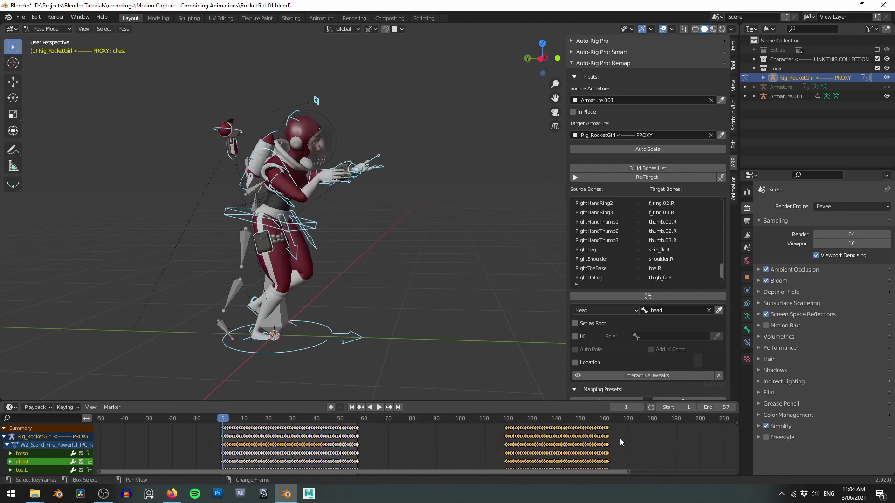
pyautogui.press('g')
pyautogui.click(476, 441)
pyautogui.scroll(5, 371, 450)
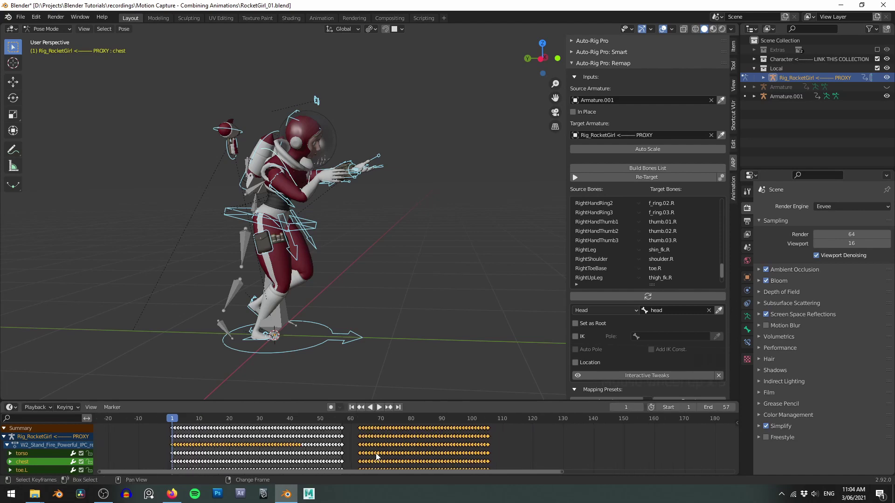
pyautogui.press('g')
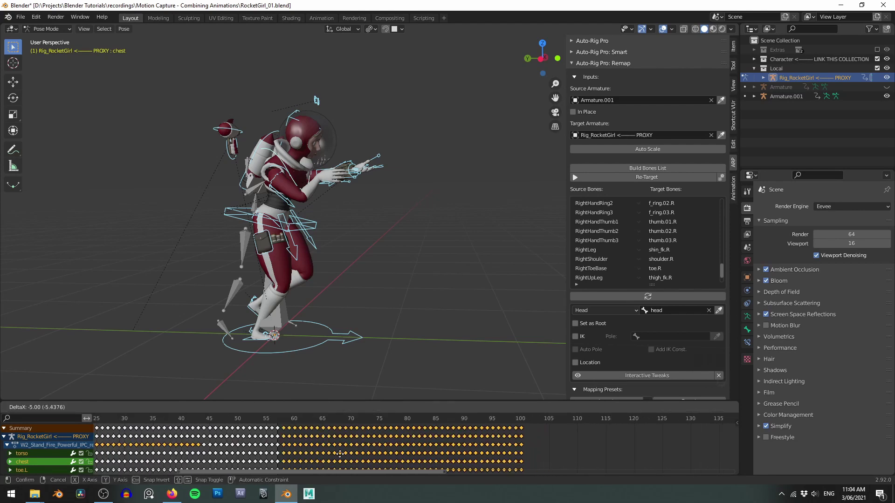
pyautogui.click(340, 453)
# Set the scene's end frame to 100.
pyautogui.scroll(-5, 383, 442)
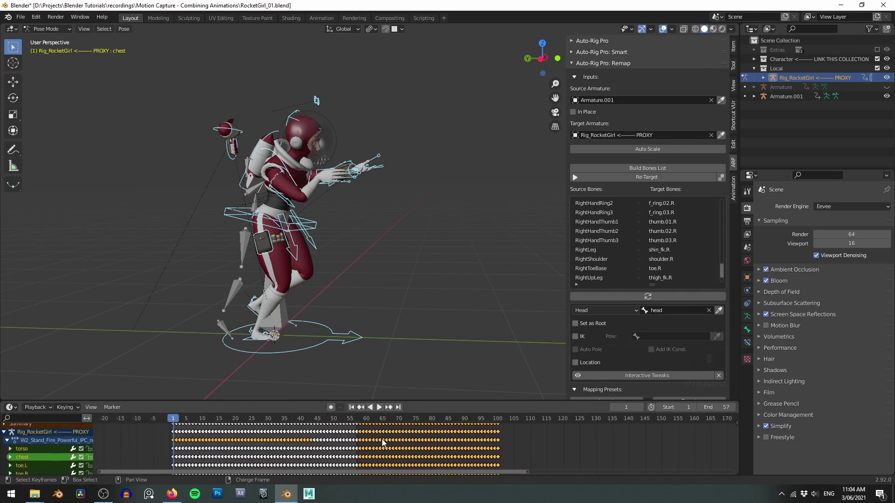
pyautogui.moveTo(716, 407); pyautogui.dragTo(751, 407)
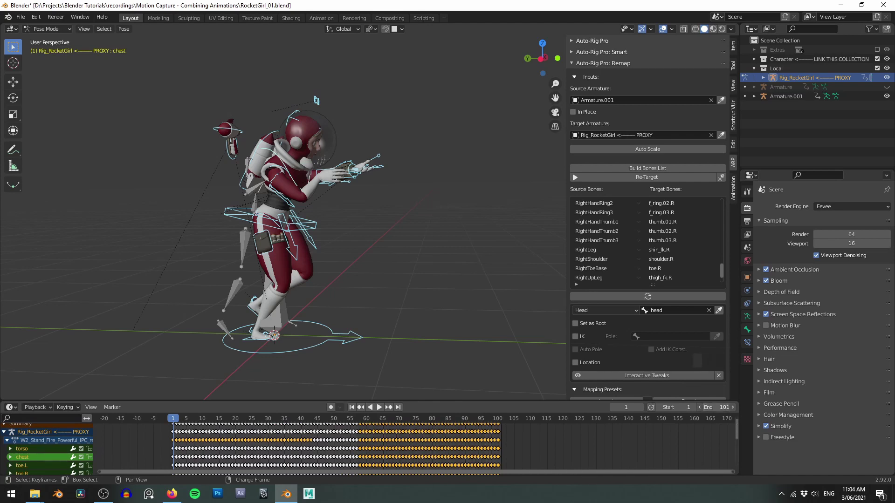
pyautogui.moveTo(751, 408); pyautogui.dragTo(748, 407)
# Switch the rig to Object Mode and hide Armature.001.
pyautogui.scroll(-4, 362, 275)
pyautogui.hotkey('ctrl', 'Tab')
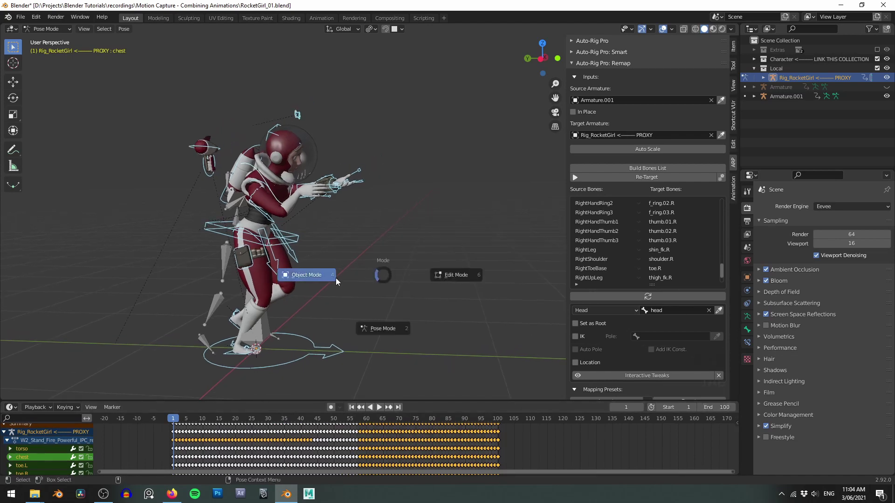
pyautogui.click(335, 278)
pyautogui.click(885, 97)
# Play the combined animation with viewport overlays hidden, check the transition around frames 57 and 58, and save the file.
pyautogui.keyDown('shift'); pyautogui.moveTo(405, 207); pyautogui.dragTo(373, 206, button='middle'); pyautogui.keyUp('shift')
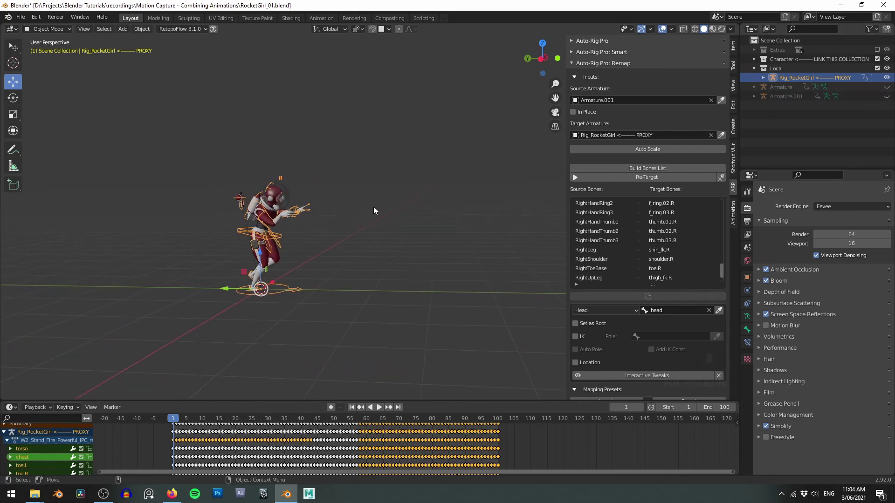
pyautogui.press('z')
pyautogui.click(373, 191)
pyautogui.press('space')
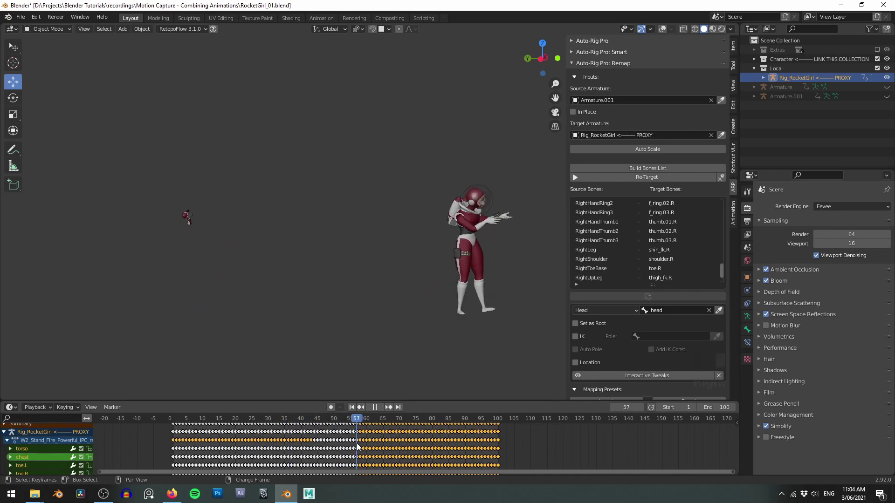
pyautogui.press('space')
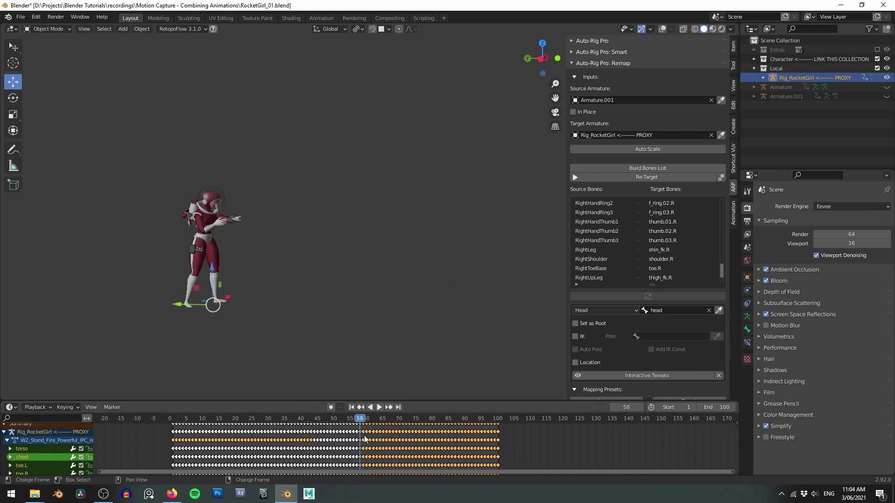
pyautogui.press('space')
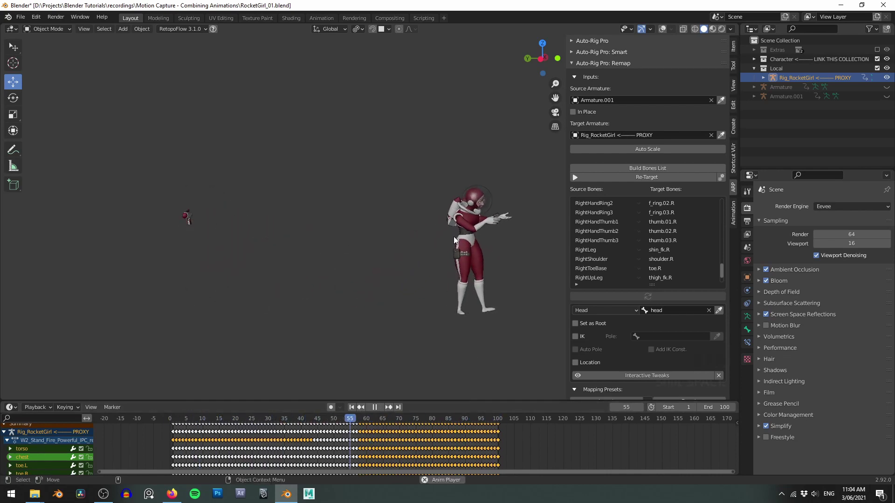
pyautogui.press('space')
pyautogui.hotkey('ctrl', 's')
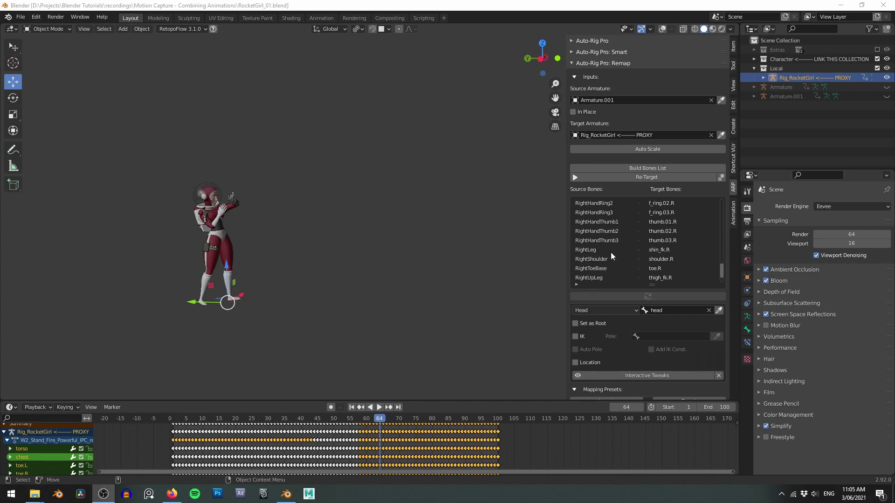
# Bring up the Animation Layers settings and show the viewport overlays again, with the playhead at frame 58.
pyautogui.click(733, 214)
pyautogui.keyDown('alt'); pyautogui.middleClick(358, 242); pyautogui.keyUp('alt')
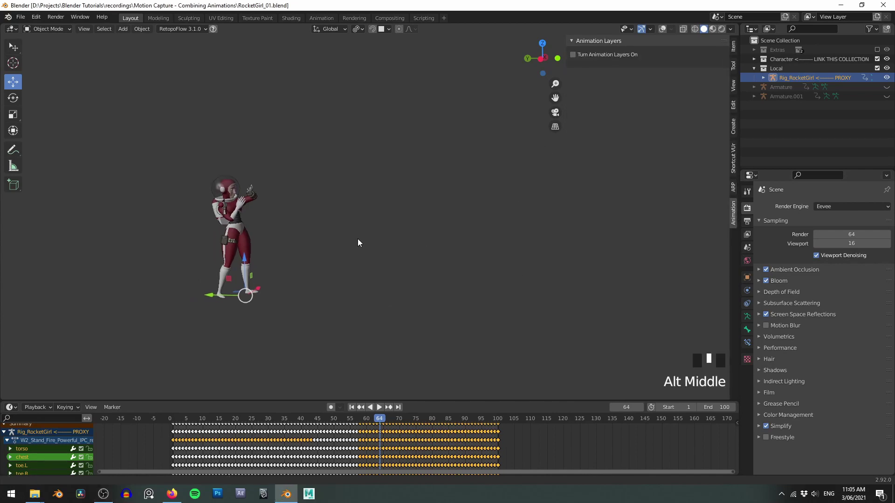
pyautogui.hotkey('shift', 'alt', 'z')
pyautogui.scroll(4, 359, 216)
pyautogui.keyDown('alt'); pyautogui.middleClick(269, 215); pyautogui.keyUp('alt')
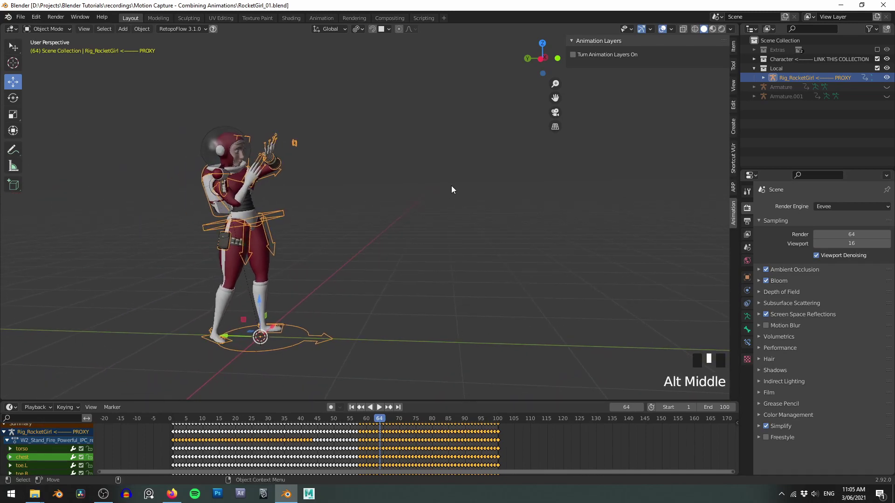
pyautogui.moveTo(451, 190)
pyautogui.keyDown('alt'); pyautogui.mouseDown()
pyautogui.moveTo(460, 192)
pyautogui.moveTo(451, 193)
pyautogui.mouseUp(); pyautogui.keyUp('alt')
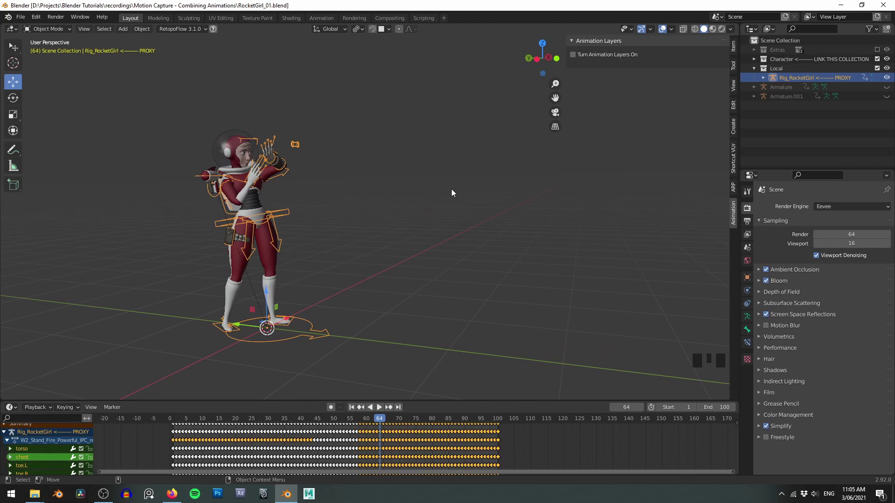
pyautogui.moveTo(364, 442); pyautogui.dragTo(359, 446, button='right')
pyautogui.keyDown('alt'); pyautogui.middleClick(468, 237); pyautogui.keyUp('alt')
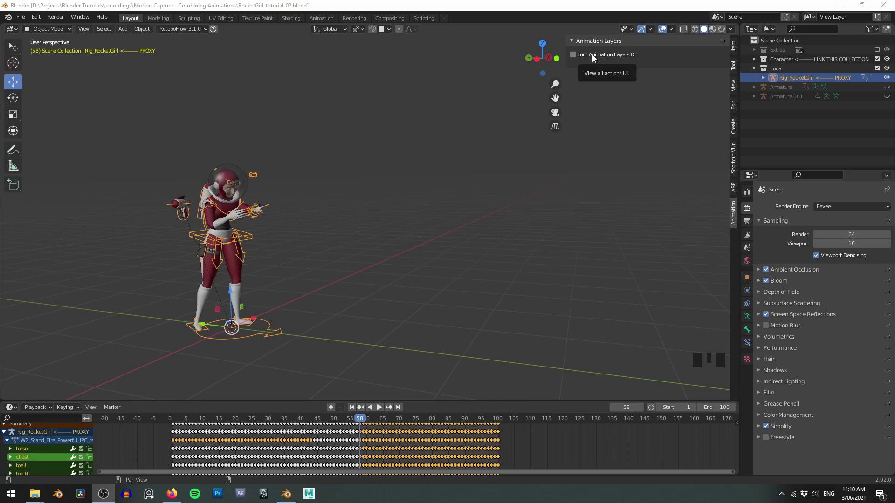
# Turn on Animation Layers for the rocket girl rig and add Base_Layer plus a second layer above it.
pyautogui.click(592, 55)
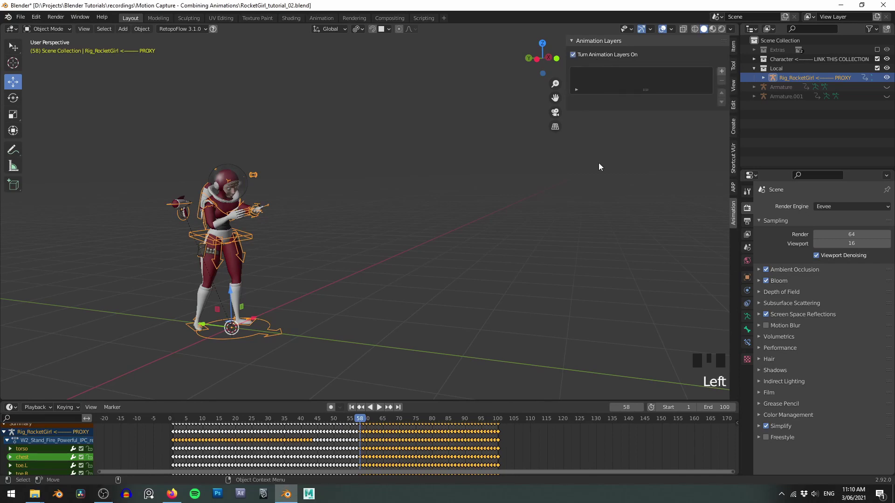
pyautogui.keyDown('alt'); pyautogui.moveTo(507, 152); pyautogui.dragTo(546, 152, button='middle'); pyautogui.keyUp('alt')
pyautogui.click(721, 72)
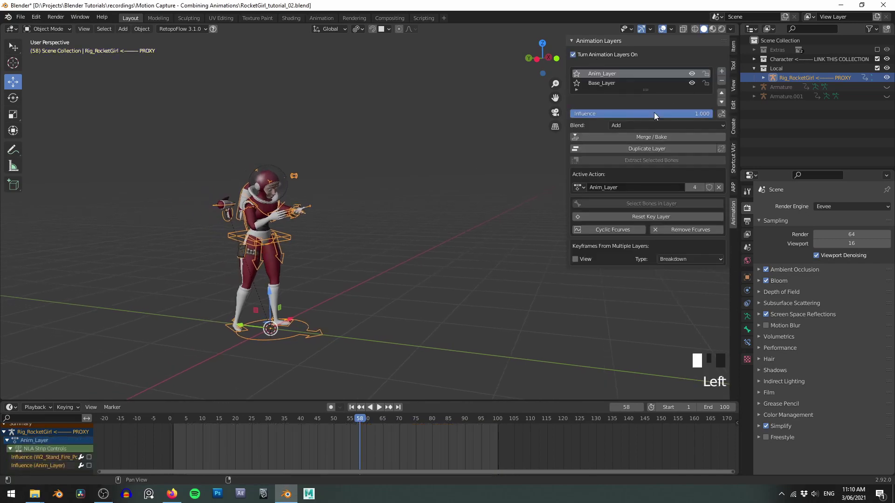
pyautogui.moveTo(645, 90); pyautogui.dragTo(644, 108)
# Select Base_Layer and step back to frame 57 to examine the character's position before the transition.
pyautogui.click(616, 83)
pyautogui.keyDown('alt'); pyautogui.moveTo(391, 306); pyautogui.dragTo(400, 295, button='middle'); pyautogui.keyUp('alt')
pyautogui.moveTo(359, 441)
pyautogui.mouseDown(button='right')
pyautogui.moveTo(343, 443)
pyautogui.moveTo(380, 440)
pyautogui.moveTo(357, 442)
pyautogui.mouseUp(button='right')
pyautogui.keyDown('alt'); pyautogui.moveTo(453, 235); pyautogui.dragTo(443, 240, button='middle'); pyautogui.keyUp('alt')
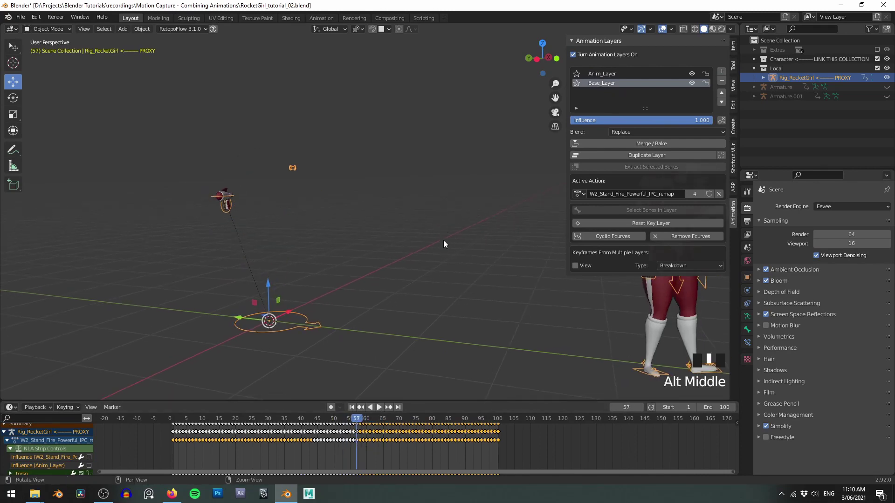
# Rename the Anim_Layer animation layer as offset.
pyautogui.tripleClick(603, 74)
pyautogui.write('offset')
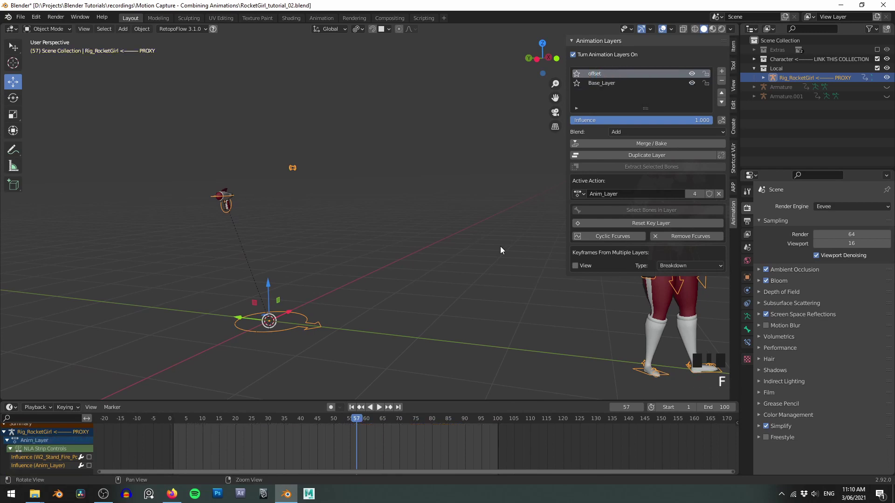
pyautogui.keyDown('alt'); pyautogui.scroll(1, 519, 146); pyautogui.keyUp('alt')
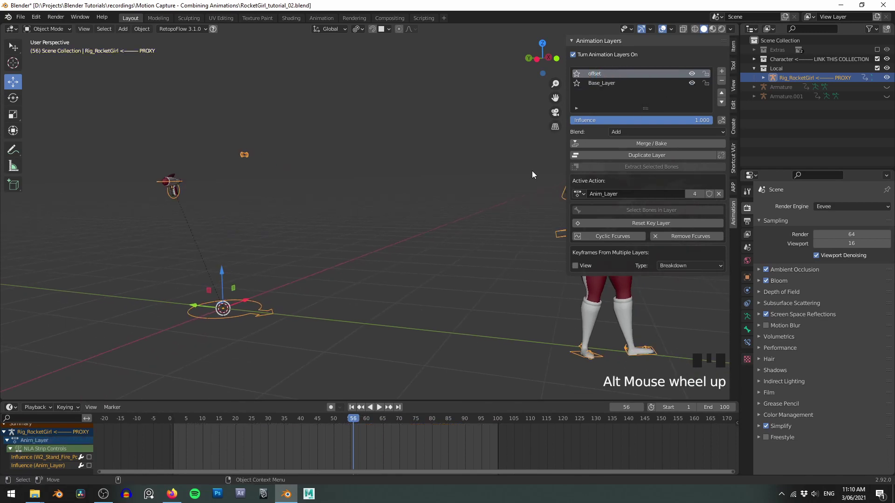
pyautogui.keyDown('alt'); pyautogui.middleClick(386, 256); pyautogui.keyUp('alt')
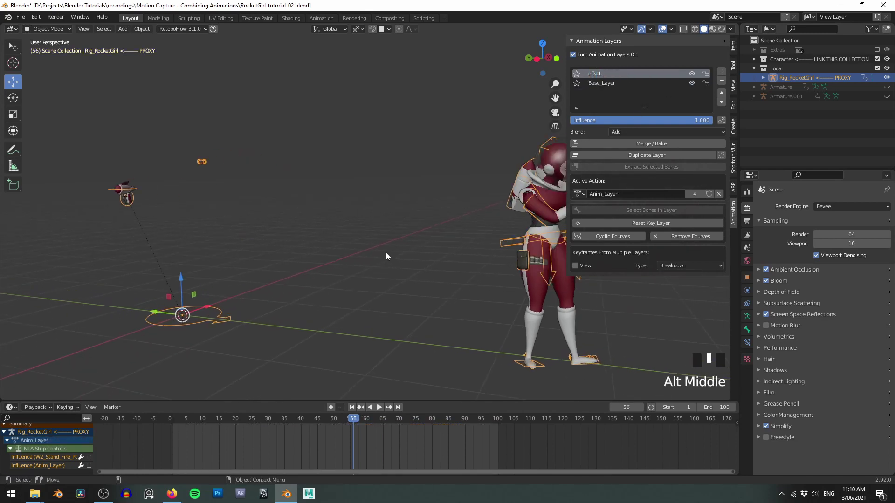
pyautogui.keyDown('alt'); pyautogui.middleClick(454, 258); pyautogui.keyUp('alt')
pyautogui.press('Tab')
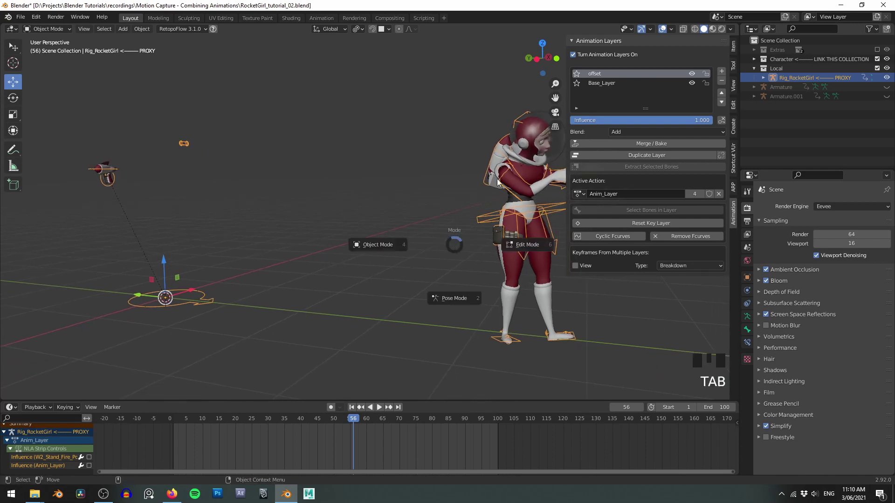
# Select Base_Layer and step between frames 57 and 58 to compare the character's positions at the transition.
pyautogui.click(601, 83)
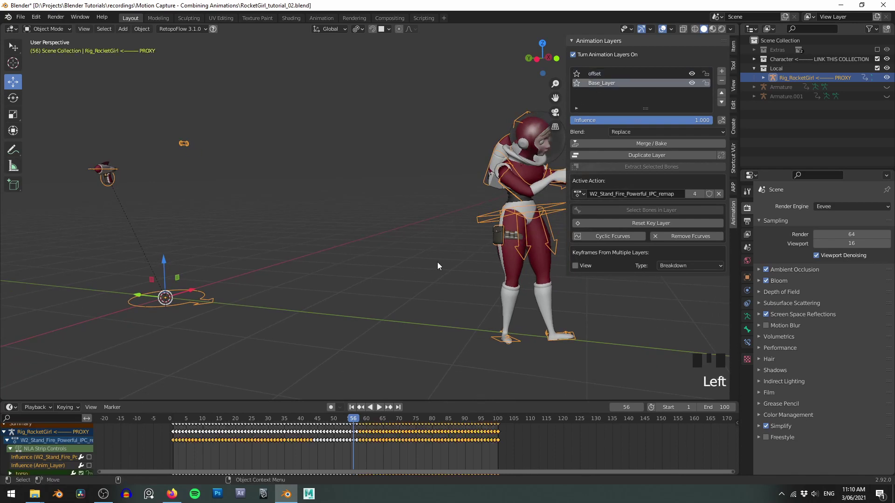
pyautogui.keyDown('alt'); pyautogui.middleClick(437, 261); pyautogui.keyUp('alt')
pyautogui.keyDown('alt'); pyautogui.scroll(-1, 376, 452); pyautogui.keyUp('alt')
pyautogui.scroll(9, 368, 446)
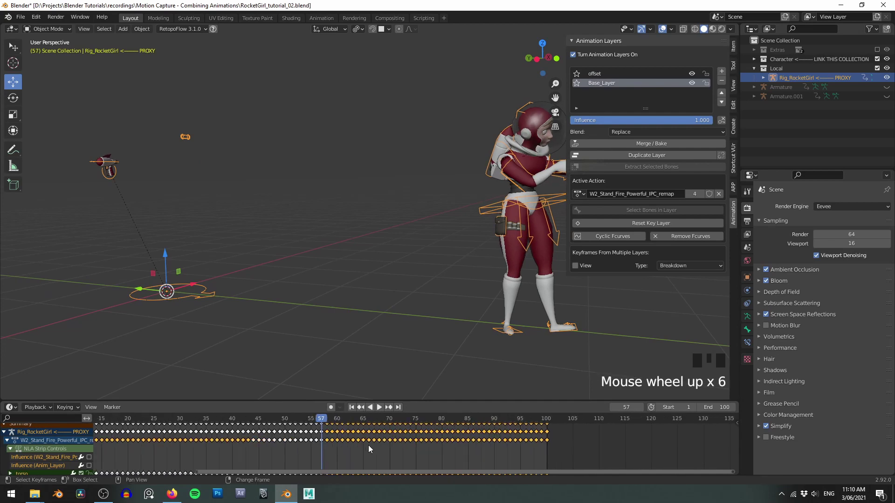
pyautogui.keyDown('alt'); pyautogui.scroll(-1, 303, 440); pyautogui.keyUp('alt')
pyautogui.keyDown('alt'); pyautogui.scroll(1, 303, 439); pyautogui.keyUp('alt')
pyautogui.keyDown('alt'); pyautogui.scroll(-1, 302, 440); pyautogui.keyUp('alt')
pyautogui.keyDown('alt'); pyautogui.scroll(1, 302, 440); pyautogui.keyUp('alt')
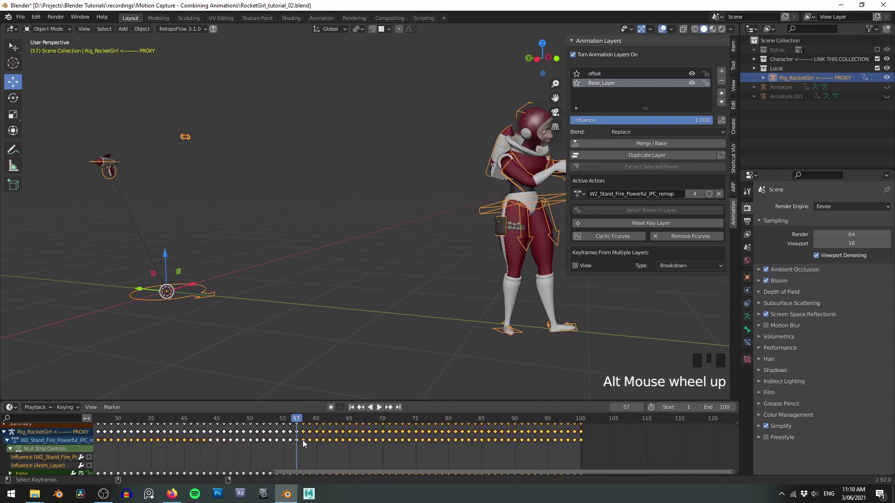
pyautogui.keyDown('alt'); pyautogui.scroll(-1, 303, 440); pyautogui.keyUp('alt')
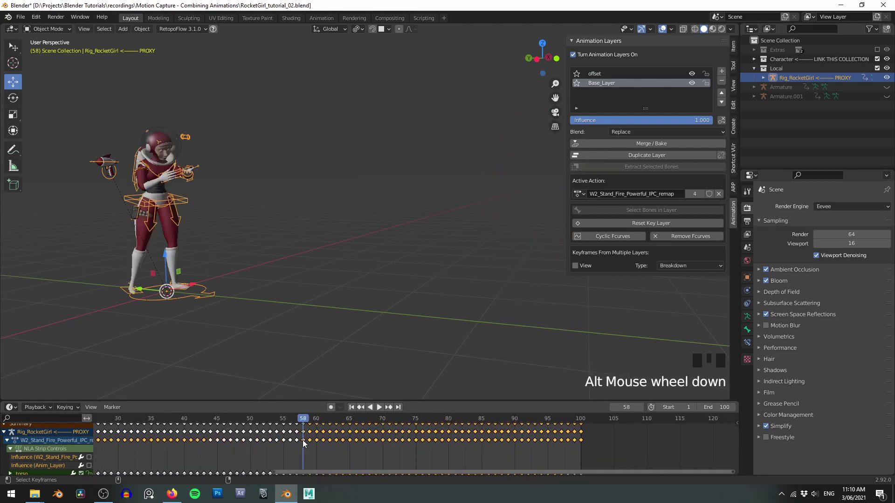
pyautogui.keyDown('alt'); pyautogui.scroll(1, 303, 440); pyautogui.keyUp('alt')
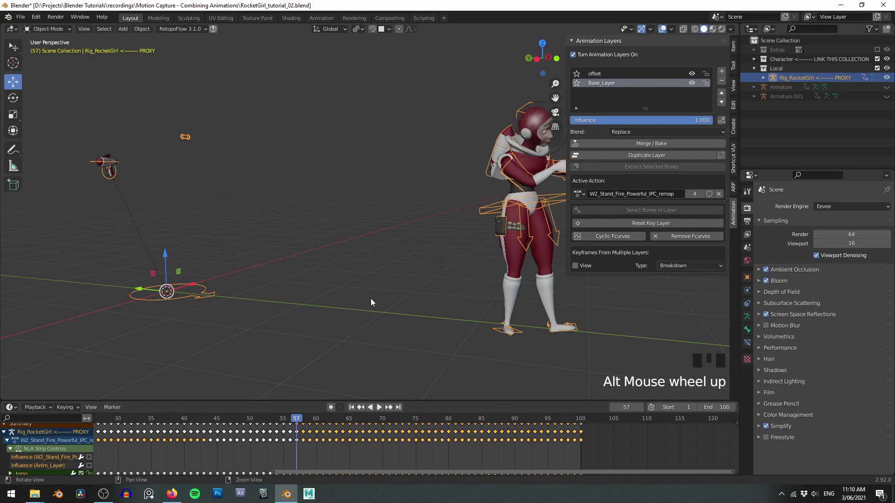
# Switch the rocket girl rig to Pose Mode and make the offset animation layer active.
pyautogui.keyDown('alt'); pyautogui.moveTo(370, 298); pyautogui.dragTo(333, 301, button='middle'); pyautogui.keyUp('alt')
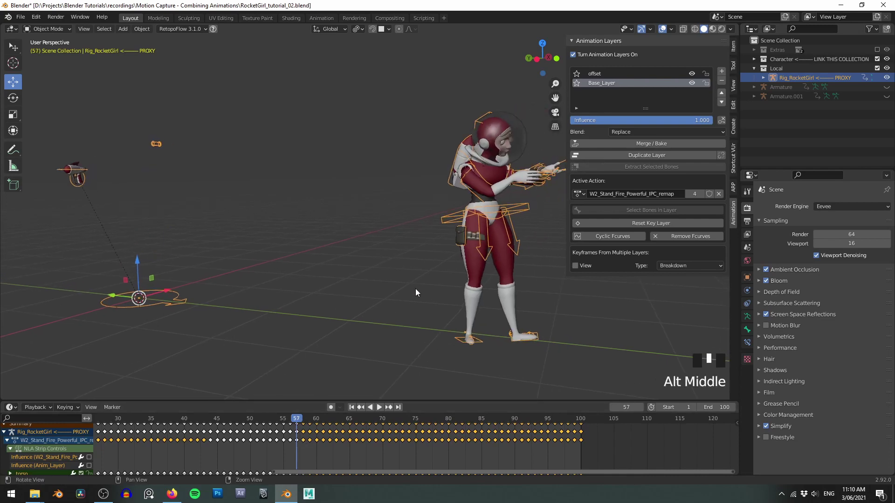
pyautogui.keyDown('alt'); pyautogui.moveTo(415, 289); pyautogui.dragTo(377, 277, button='middle'); pyautogui.keyUp('alt')
pyautogui.press('Tab')
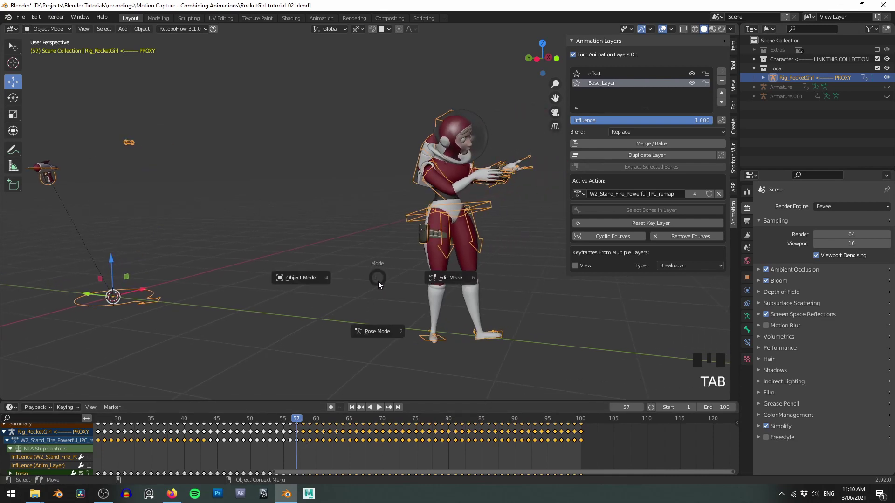
pyautogui.click(379, 331)
pyautogui.click(594, 74)
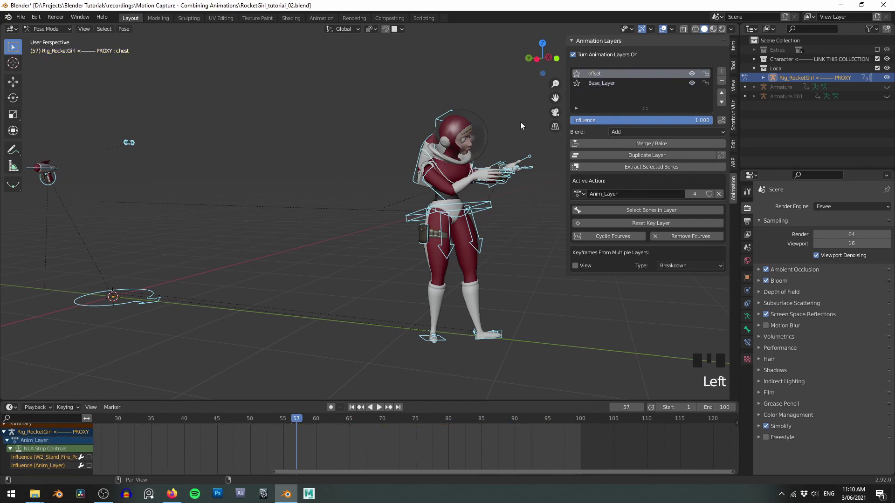
# Try moving the character's torso control on its own.
pyautogui.click(343, 246)
pyautogui.keyDown('alt'); pyautogui.moveTo(342, 246); pyautogui.dragTo(352, 214); pyautogui.keyUp('alt')
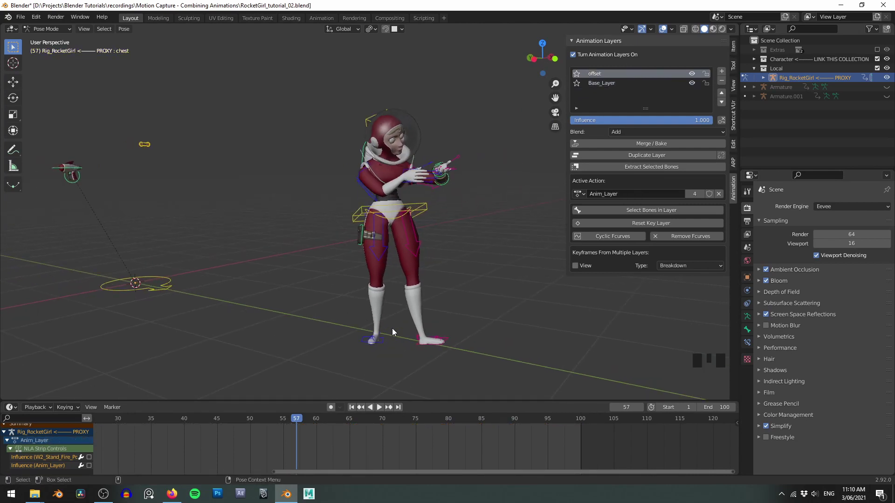
pyautogui.click(354, 214)
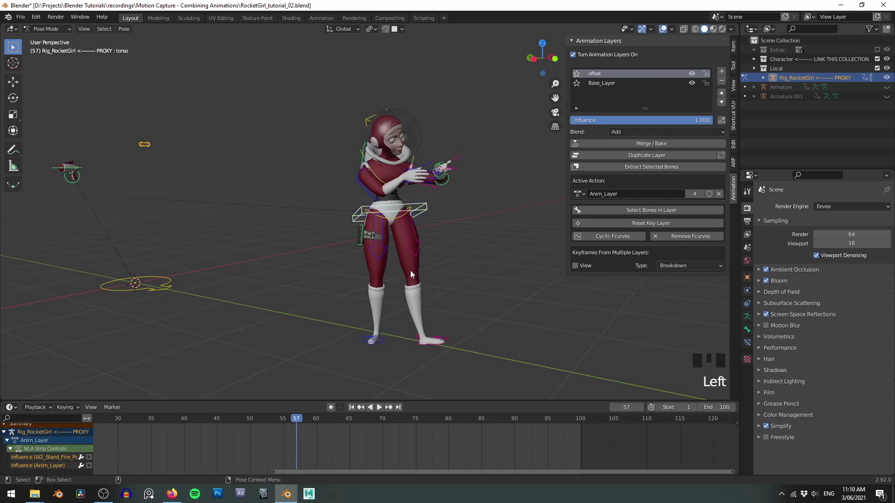
pyautogui.keyDown('alt'); pyautogui.moveTo(444, 259); pyautogui.dragTo(446, 253, button='middle'); pyautogui.keyUp('alt')
pyautogui.press('g')
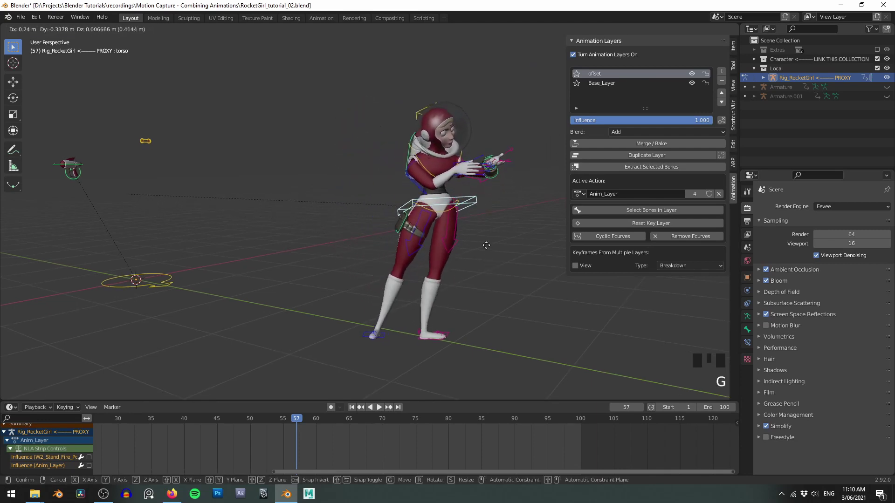
pyautogui.click(434, 240)
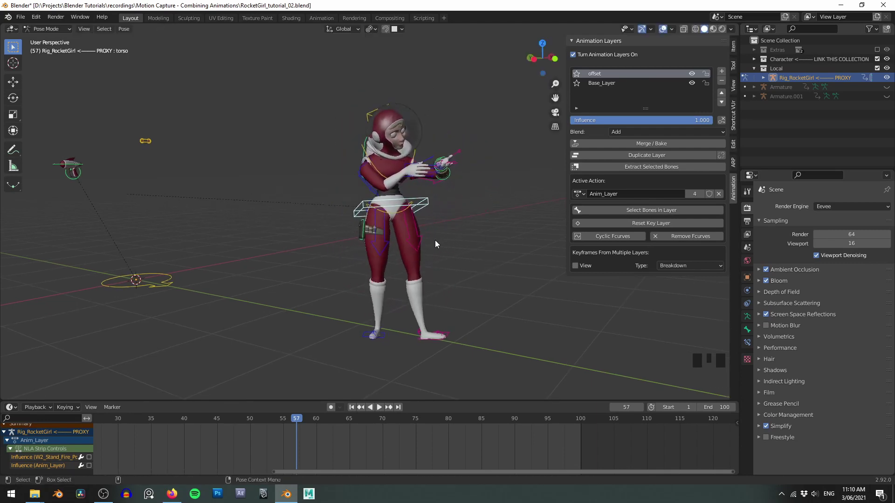
# Add both foot IK controls to the torso selection and try moving all three together.
pyautogui.keyDown('shift'); pyautogui.click(366, 333); pyautogui.keyUp('shift')
pyautogui.keyDown('shift'); pyautogui.click(443, 336); pyautogui.keyUp('shift')
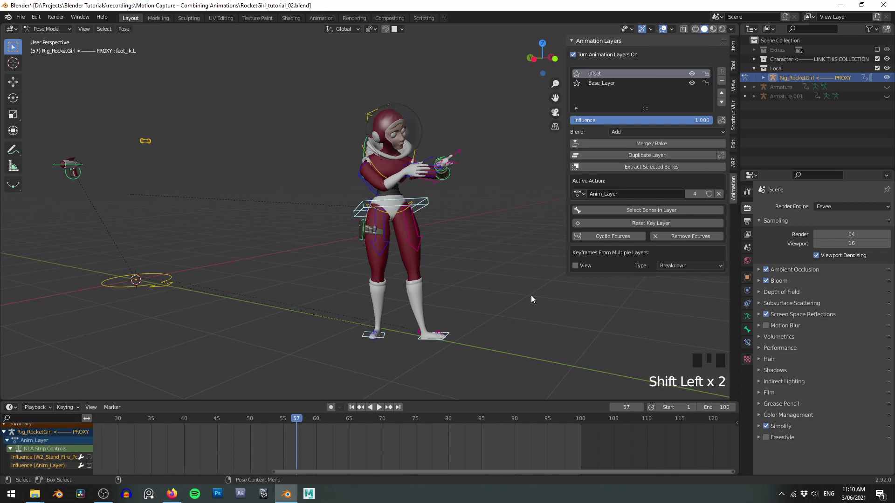
pyautogui.press('g')
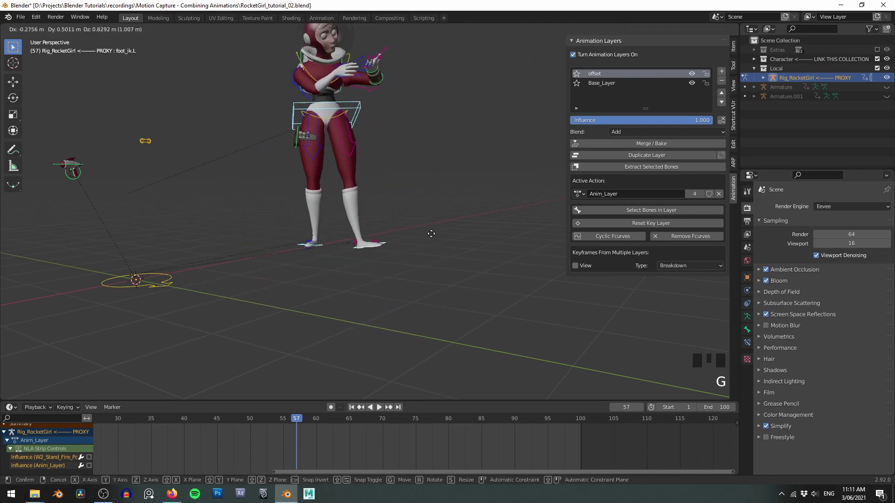
pyautogui.rightClick(478, 249)
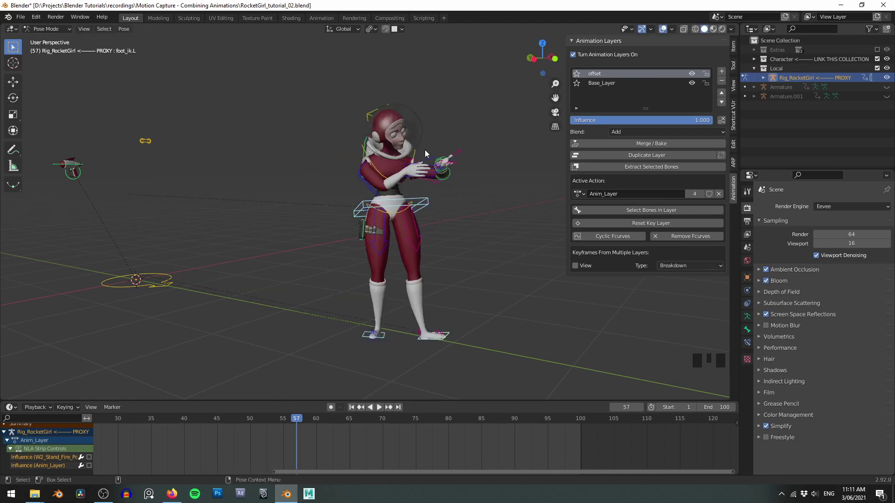
# Select the right hand IK control and try moving it independently of the body.
pyautogui.keyDown('alt'); pyautogui.moveTo(427, 152); pyautogui.dragTo(382, 169, button='middle'); pyautogui.keyUp('alt')
pyautogui.scroll(1, 396, 177)
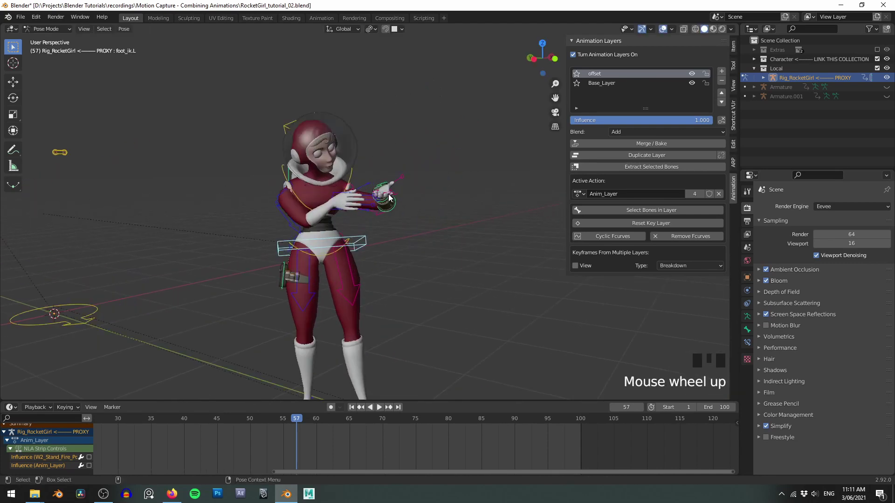
pyautogui.scroll(1, 322, 209)
pyautogui.click(319, 210)
pyautogui.scroll(2, 396, 227)
pyautogui.keyDown('alt'); pyautogui.middleClick(262, 202); pyautogui.keyUp('alt')
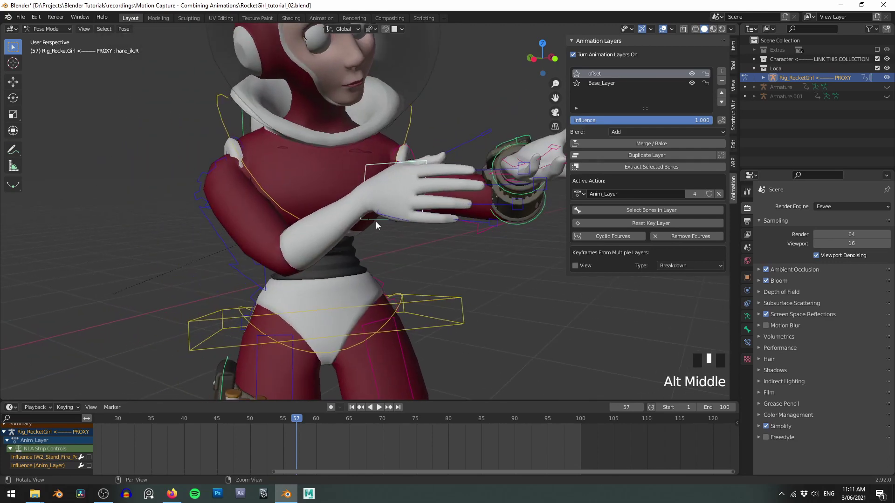
pyautogui.press('g')
pyautogui.click(413, 219)
pyautogui.scroll(-3, 408, 251)
pyautogui.keyDown('alt'); pyautogui.moveTo(408, 254); pyautogui.dragTo(417, 188, button='middle'); pyautogui.keyUp('alt')
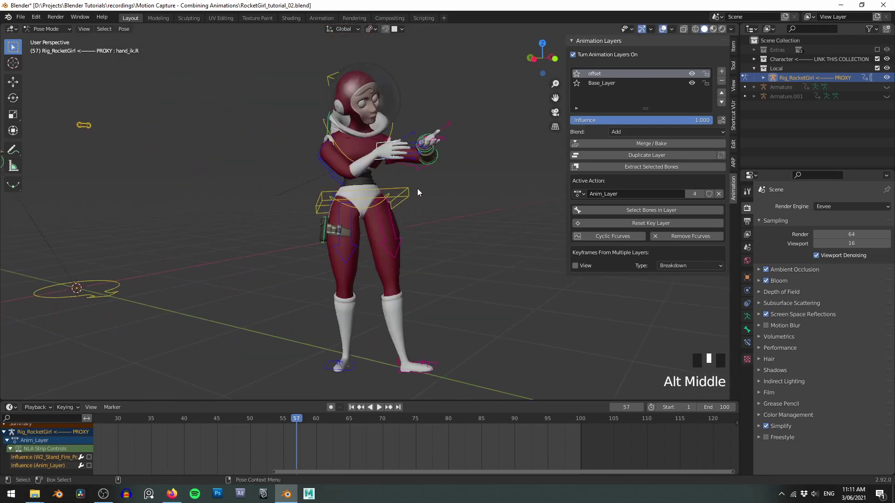
# Try moving the torso control again and extend the selection to both foot IK controls.
pyautogui.click(403, 196)
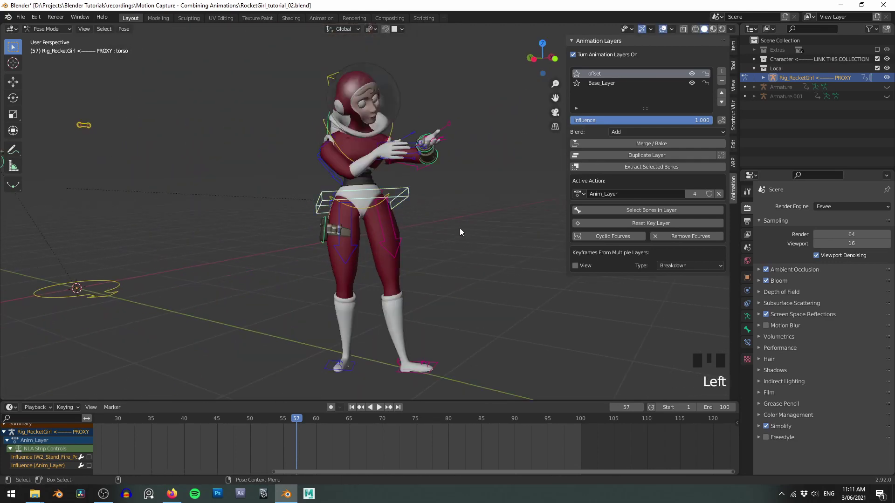
pyautogui.press('g')
pyautogui.keyDown('shift'); pyautogui.click(326, 364); pyautogui.keyUp('shift')
pyautogui.keyDown('shift'); pyautogui.click(441, 366); pyautogui.keyUp('shift')
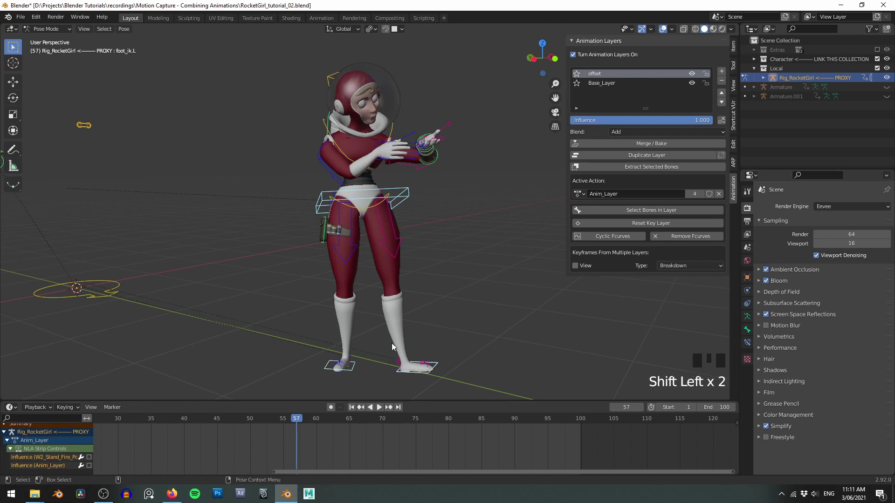
# Check the IK parent options of the right hand IK control and keep Chest as its parent.
pyautogui.click(393, 149)
pyautogui.scroll(2, 404, 242)
pyautogui.keyDown('alt'); pyautogui.middleClick(438, 214); pyautogui.keyUp('alt')
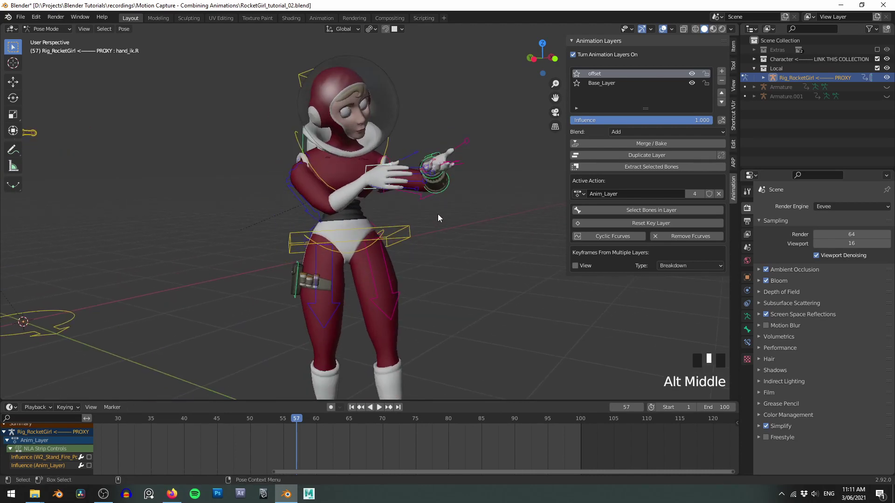
pyautogui.click(733, 48)
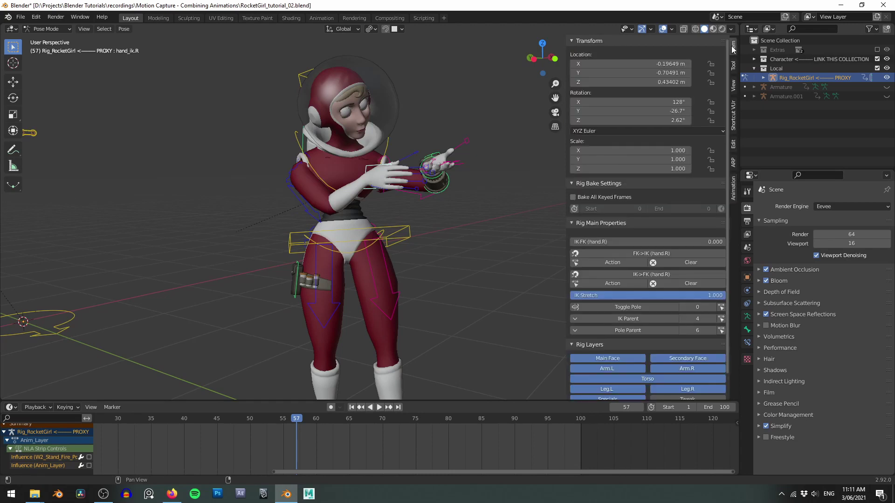
pyautogui.click(573, 319)
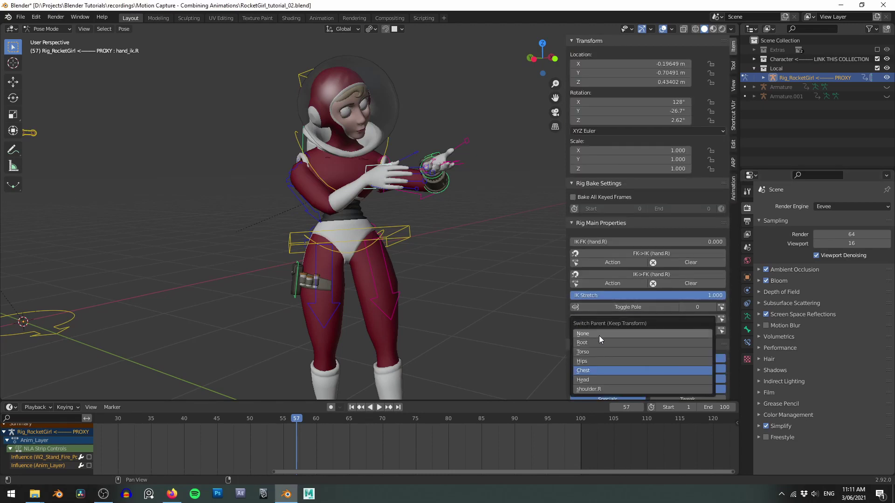
pyautogui.click(592, 370)
# Try rotating the chest control freely to test how the hands follow it.
pyautogui.moveTo(363, 250); pyautogui.dragTo(339, 181, button='middle')
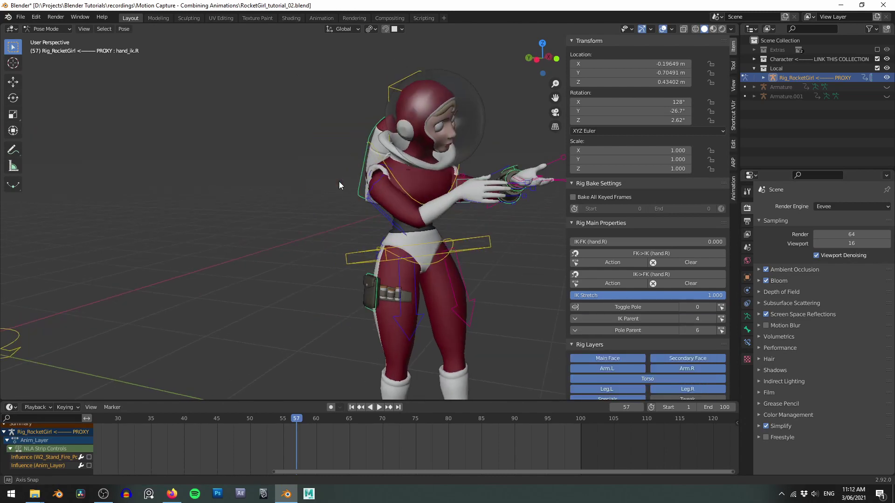
pyautogui.keyDown('alt'); pyautogui.click(396, 182); pyautogui.keyUp('alt')
pyautogui.press('r')
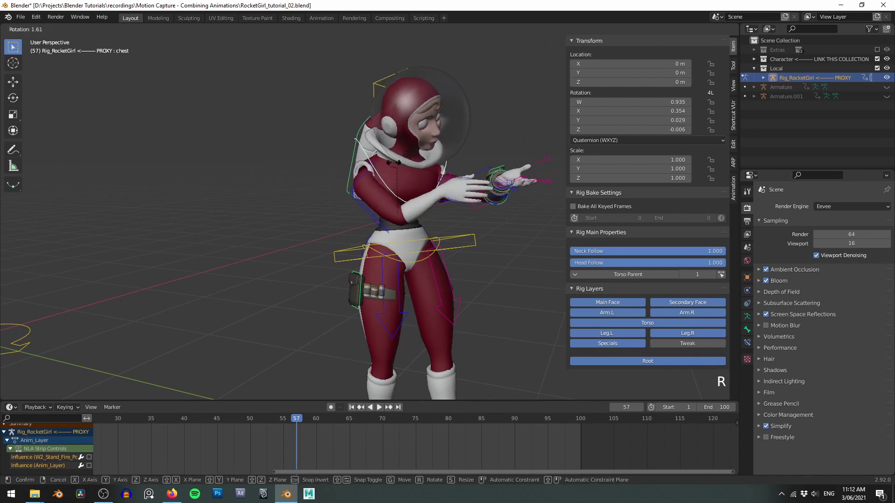
pyautogui.press('r')
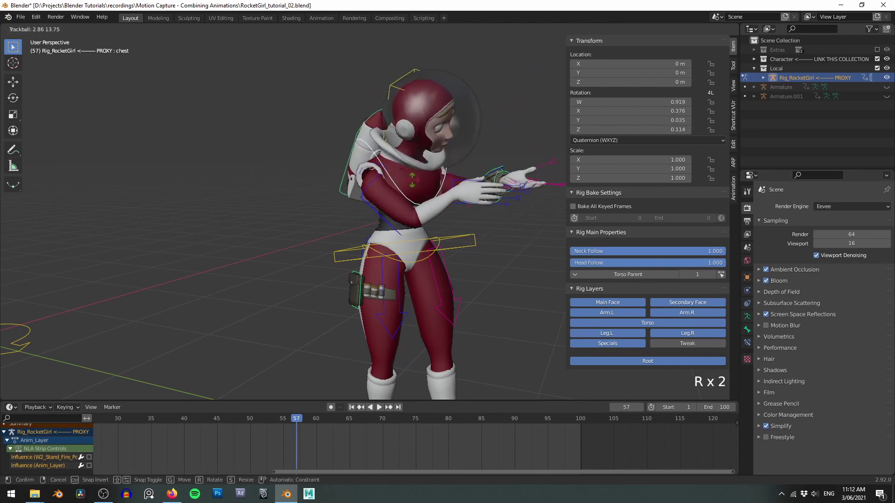
pyautogui.click(485, 219)
pyautogui.keyDown('alt'); pyautogui.moveTo(484, 219); pyautogui.dragTo(404, 181, button='middle'); pyautogui.keyUp('alt')
# Review the available IK parents for the right hand IK control without changing the parent.
pyautogui.click(409, 188)
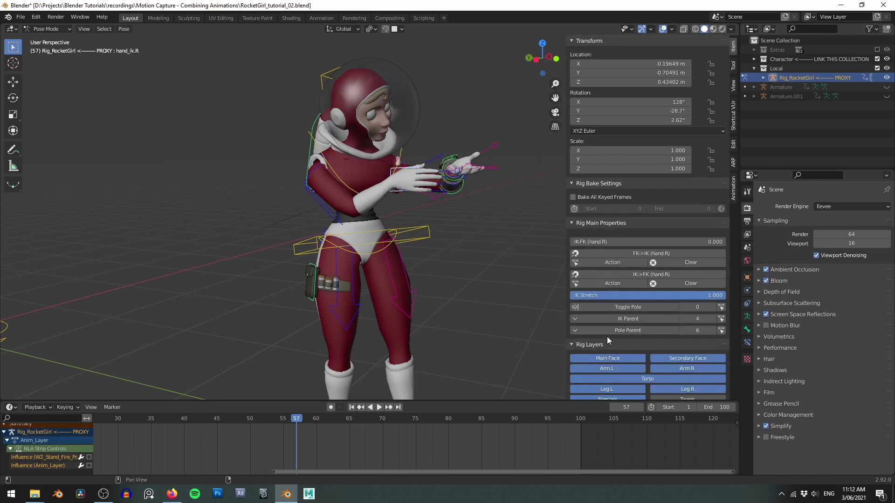
pyautogui.click(596, 319)
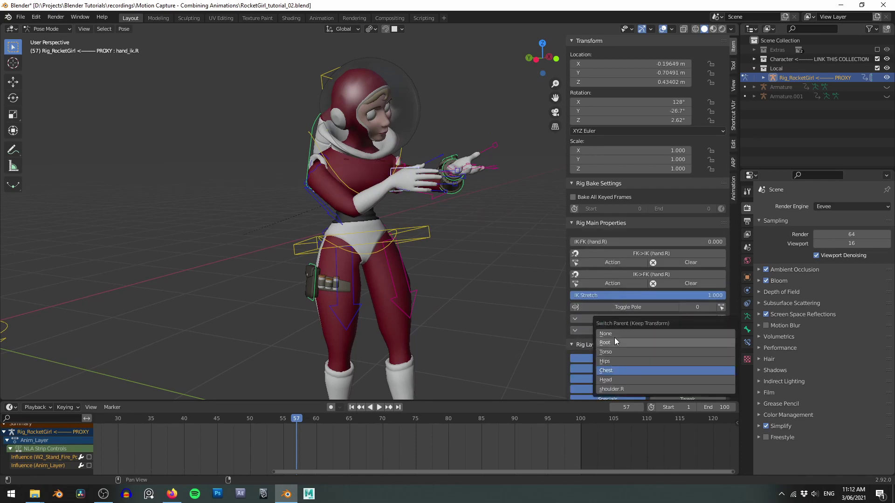
pyautogui.click(514, 247)
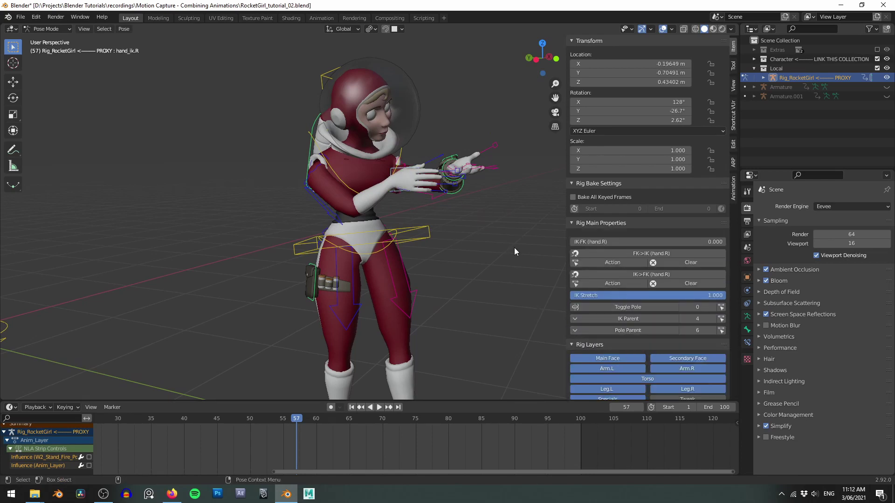
# Select the torso and both foot IK controls and insert a Location, Rotation & Scale keyframe at frame 57.
pyautogui.scroll(-4, 513, 247)
pyautogui.keyDown('alt'); pyautogui.moveTo(457, 250); pyautogui.dragTo(462, 207, button='middle'); pyautogui.keyUp('alt')
pyautogui.scroll(4, 462, 207)
pyautogui.scroll(-2, 415, 156)
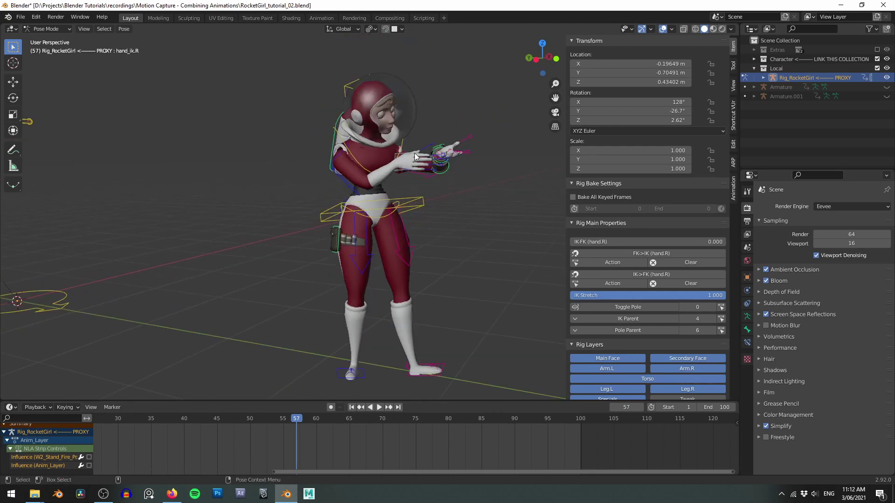
pyautogui.click(424, 205)
pyautogui.keyDown('alt'); pyautogui.moveTo(465, 307); pyautogui.dragTo(458, 278, button='middle'); pyautogui.keyUp('alt')
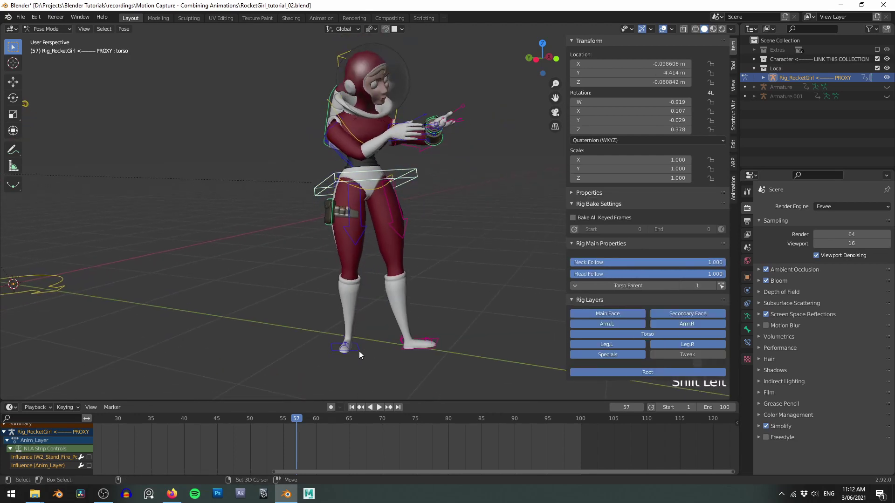
pyautogui.keyDown('shift'); pyautogui.click(359, 351); pyautogui.keyUp('shift')
pyautogui.keyDown('shift'); pyautogui.click(438, 337); pyautogui.keyUp('shift')
pyautogui.moveTo(474, 309); pyautogui.dragTo(398, 203, button='middle')
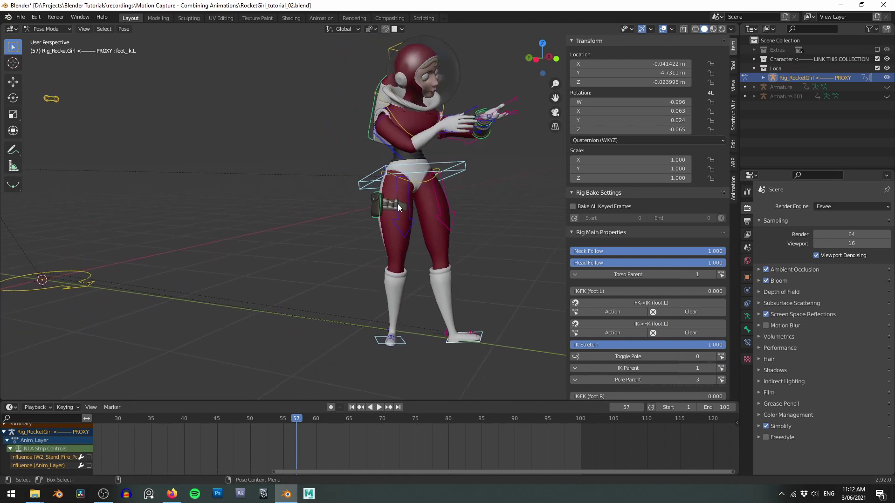
pyautogui.press('i')
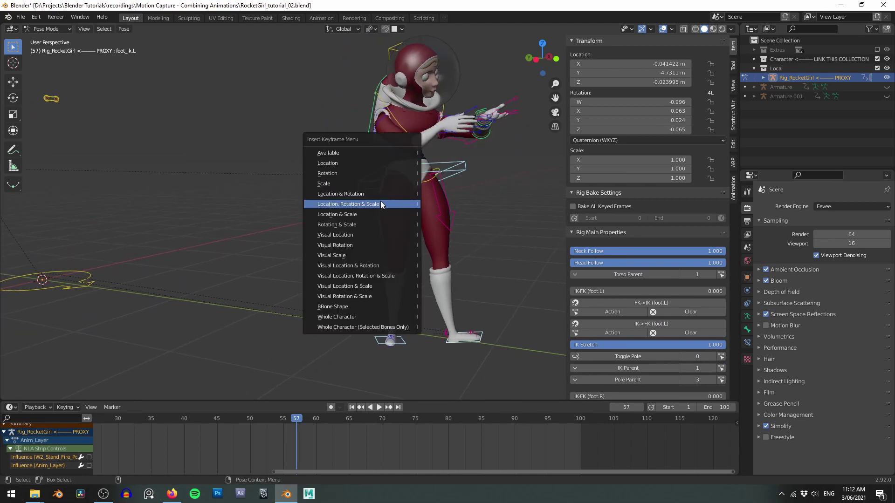
pyautogui.click(361, 203)
# Step from frame 57 to 58 and back to compare the character's position with the keyed offset.
pyautogui.moveTo(421, 192); pyautogui.dragTo(398, 194, button='middle')
pyautogui.moveTo(398, 234)
pyautogui.mouseDown(button='middle')
pyautogui.moveTo(378, 212)
pyautogui.moveTo(382, 233)
pyautogui.mouseUp(button='middle')
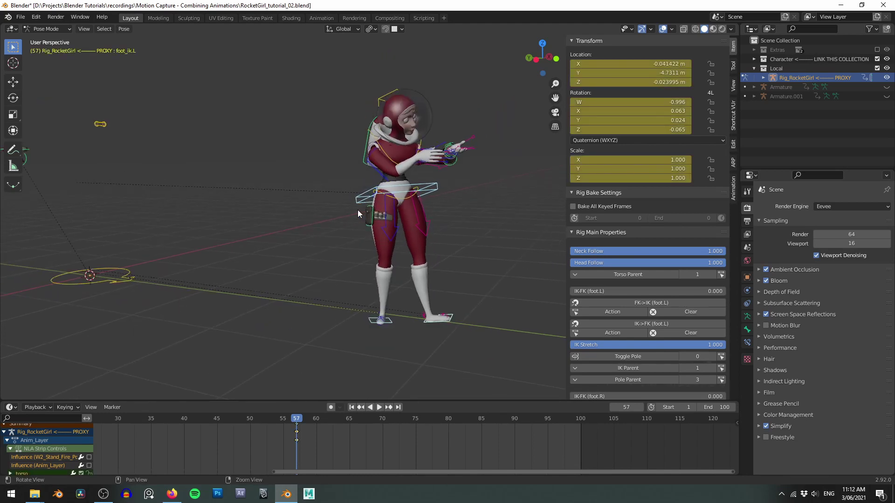
pyautogui.press('Right')
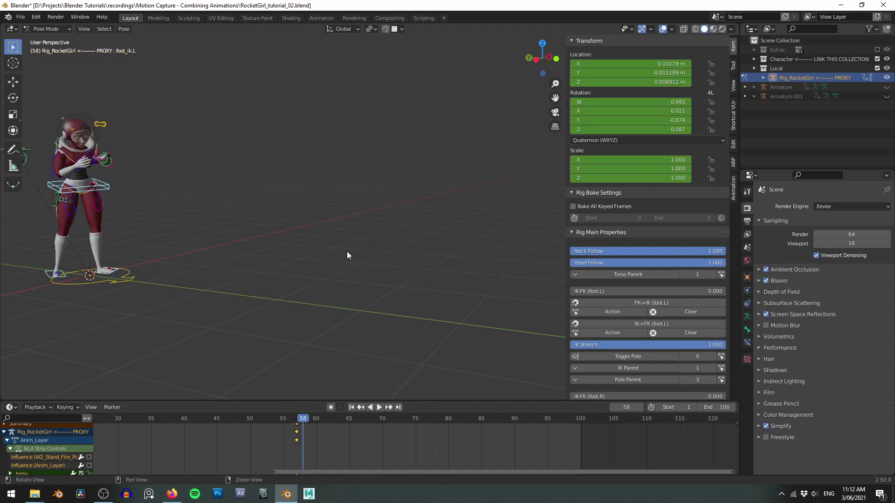
pyautogui.press('Left')
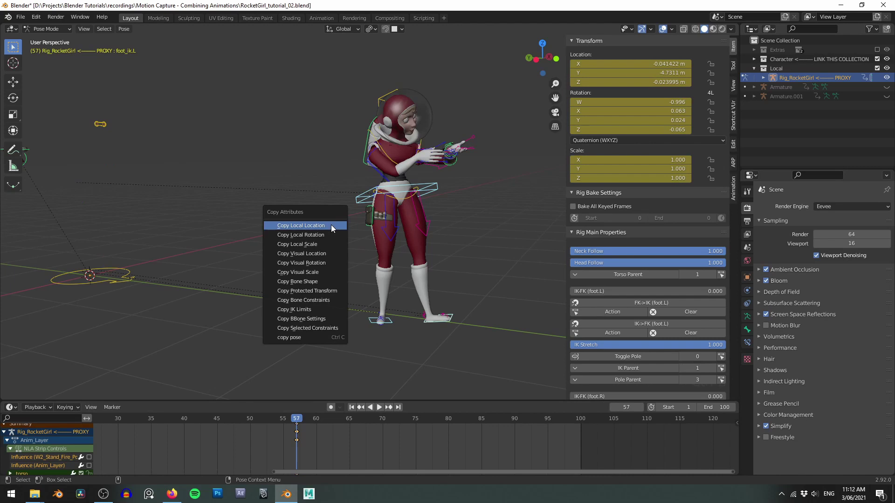
# Try to copy the selected controls' local location and paste the pose at frame 57, hiding the sidebar.
pyautogui.click(330, 225)
pyautogui.press('n')
pyautogui.middleClick(382, 189)
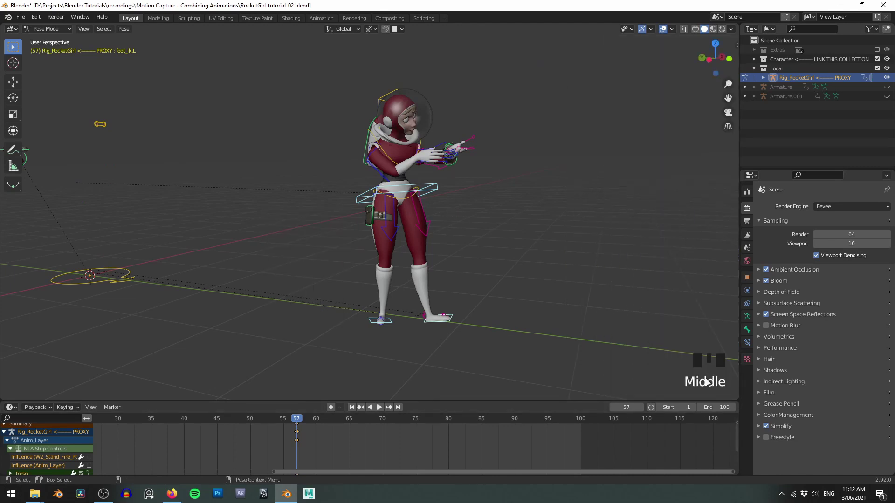
pyautogui.hotkey('ctrl', 'v')
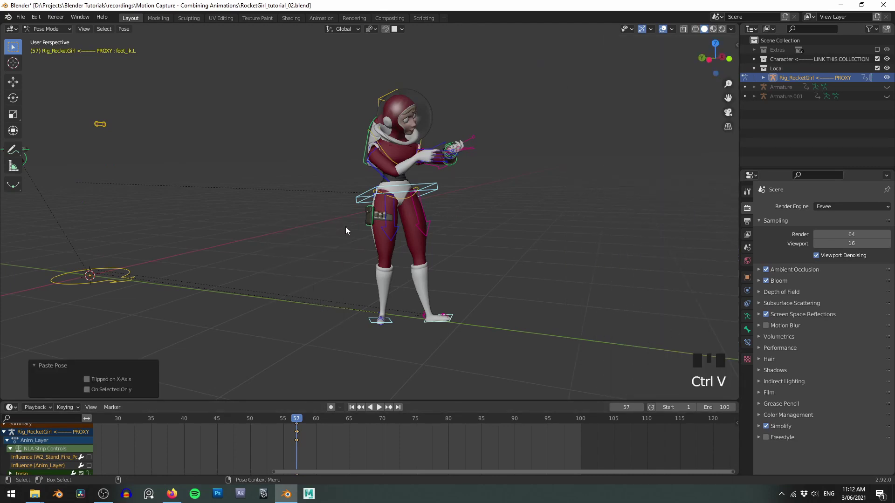
pyautogui.keyDown('alt'); pyautogui.scroll(1, 345, 227); pyautogui.keyUp('alt')
# Copy the pose of the selected torso and foot IK controls at frame 57.
pyautogui.hotkey('ctrl', 'c')
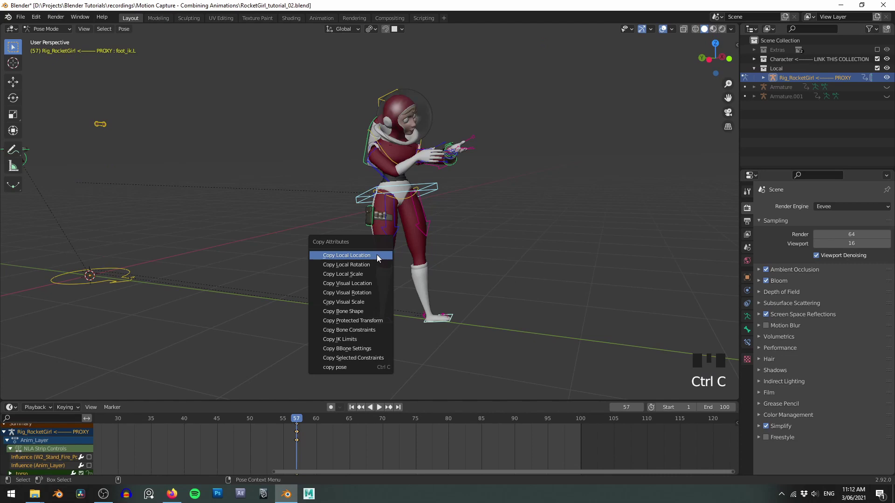
pyautogui.click(359, 368)
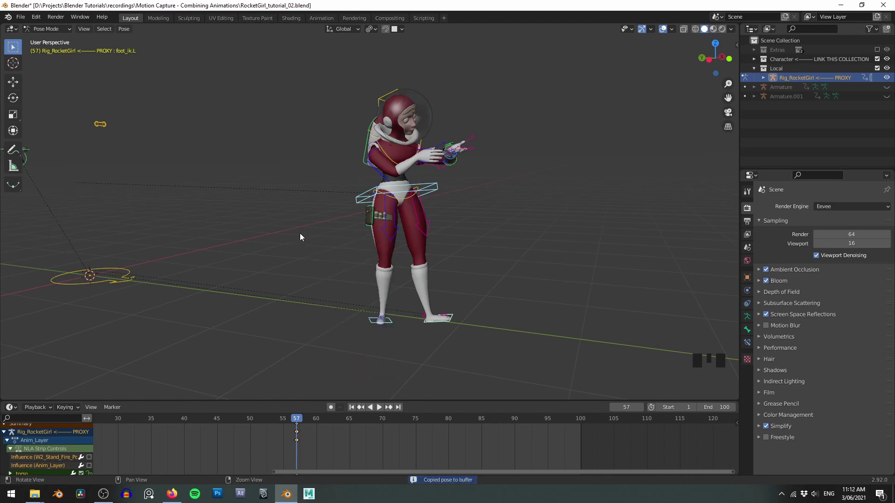
# Paste the copied torso and foot IK pose at frame 58 and insert a keyframe for those controls.
pyautogui.keyDown('alt'); pyautogui.scroll(-1, 300, 236); pyautogui.keyUp('alt')
pyautogui.hotkey('ctrl', 'v')
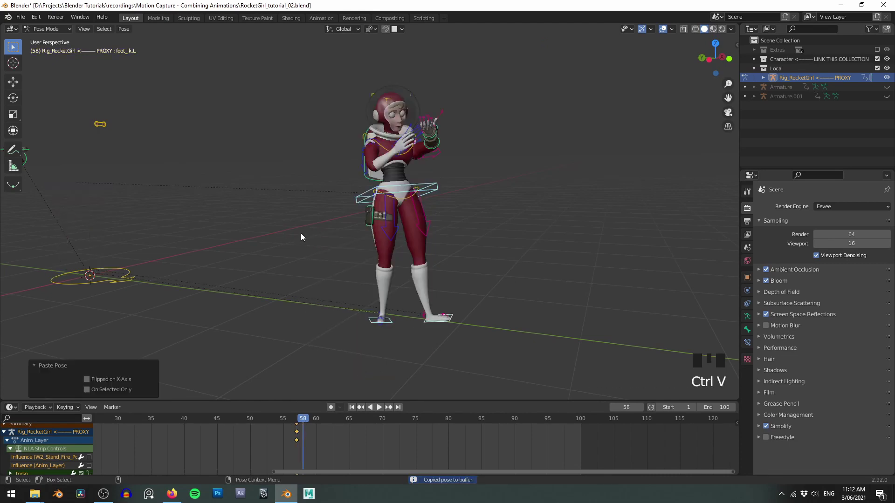
pyautogui.keyDown('alt'); pyautogui.middleClick(335, 156); pyautogui.keyUp('alt')
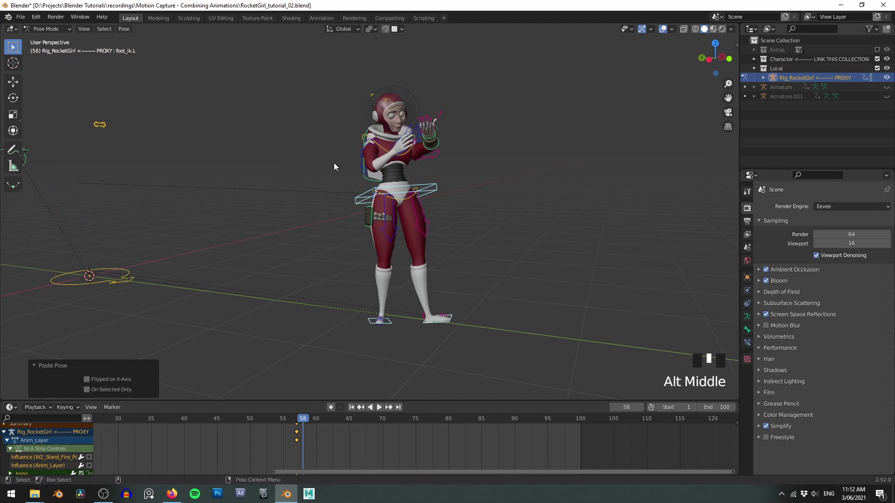
pyautogui.press('i')
pyautogui.click(334, 163)
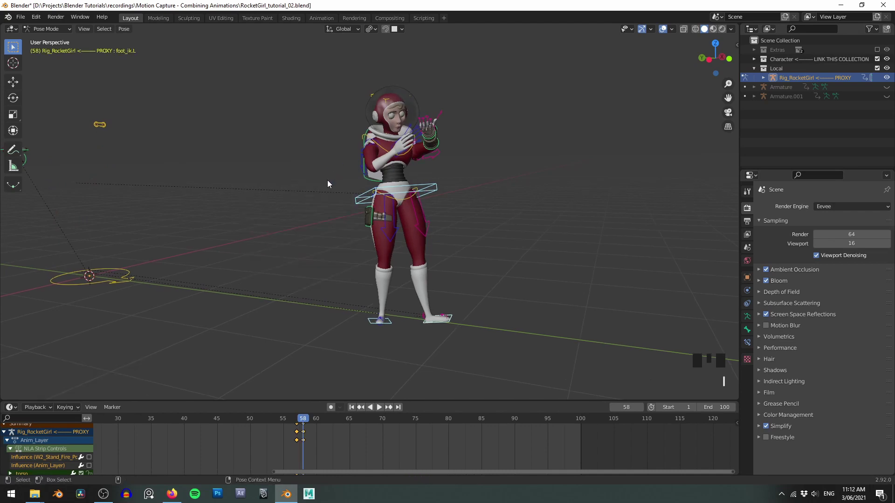
# Enable auto keying and play back the animation to check the transition between the two motions.
pyautogui.click(331, 407)
pyautogui.moveTo(227, 434); pyautogui.dragTo(166, 438, button='right')
pyautogui.hotkey('shift', 'space')
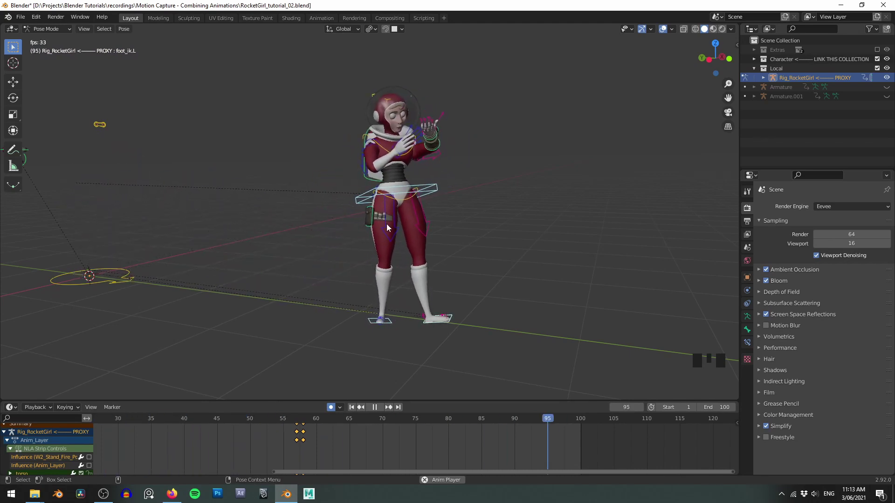
pyautogui.scroll(-2, 431, 306)
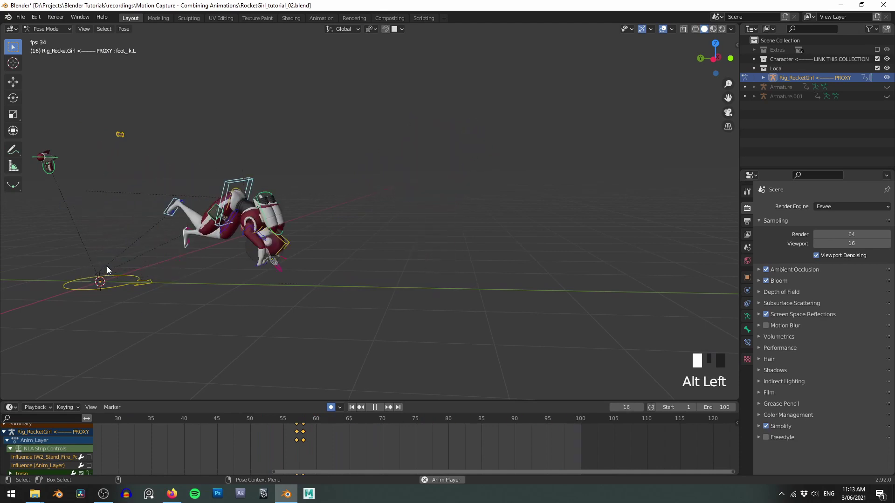
pyautogui.keyDown('alt'); pyautogui.moveTo(307, 153); pyautogui.dragTo(291, 153); pyautogui.keyUp('alt')
pyautogui.keyDown('alt'); pyautogui.moveTo(350, 160); pyautogui.dragTo(340, 169, button='middle'); pyautogui.keyUp('alt')
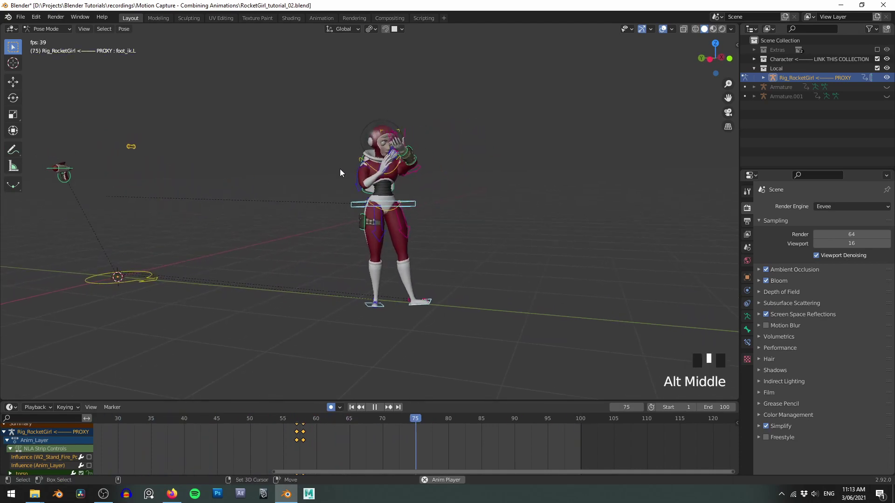
pyautogui.press('space')
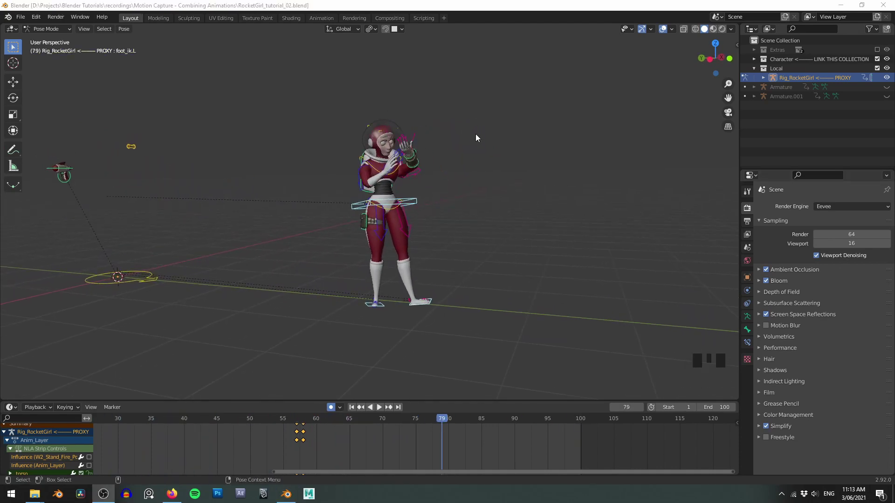
# Return to the transition at frame 57 and compare the character's pose with frame 58.
pyautogui.middleClick(477, 133)
pyautogui.scroll(1, 470, 140)
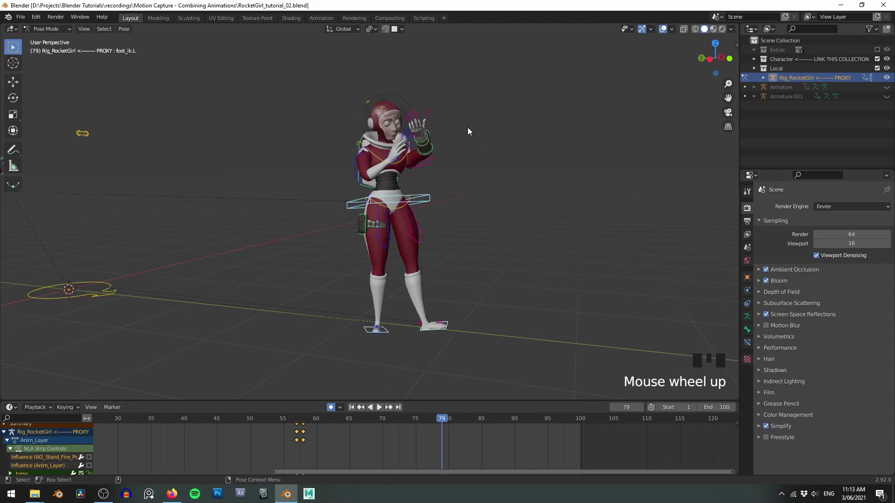
pyautogui.keyDown('alt'); pyautogui.moveTo(448, 184); pyautogui.dragTo(406, 358, button='middle'); pyautogui.keyUp('alt')
pyautogui.scroll(1, 427, 309)
pyautogui.keyDown('alt'); pyautogui.moveTo(426, 310); pyautogui.dragTo(315, 414, button='middle'); pyautogui.keyUp('alt')
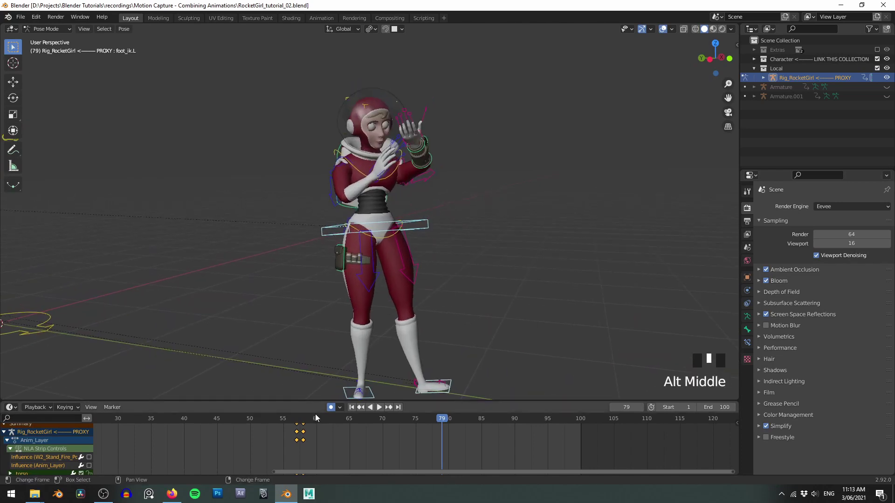
pyautogui.rightClick(301, 433)
pyautogui.scroll(1, 401, 297)
pyautogui.scroll(-1, 401, 297)
pyautogui.scroll(1, 401, 297)
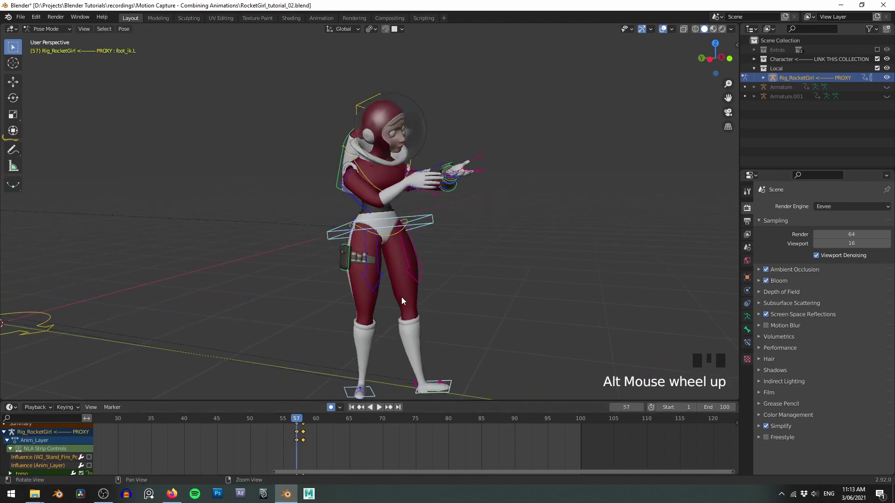
pyautogui.keyDown('alt'); pyautogui.moveTo(401, 297); pyautogui.dragTo(421, 267); pyautogui.keyUp('alt')
# Display the rig's Animation Layers list and collapse the Auto-Rig Pro Remap settings.
pyautogui.press('n')
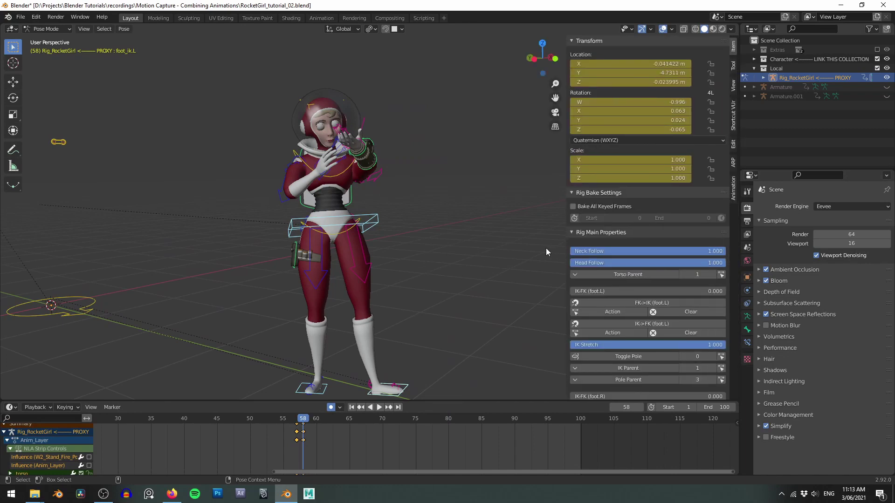
pyautogui.click(732, 162)
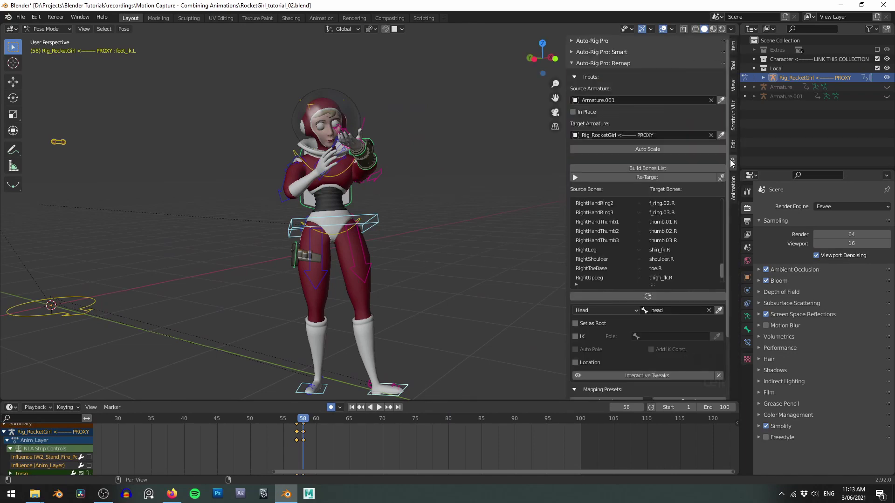
pyautogui.click(598, 65)
pyautogui.click(733, 188)
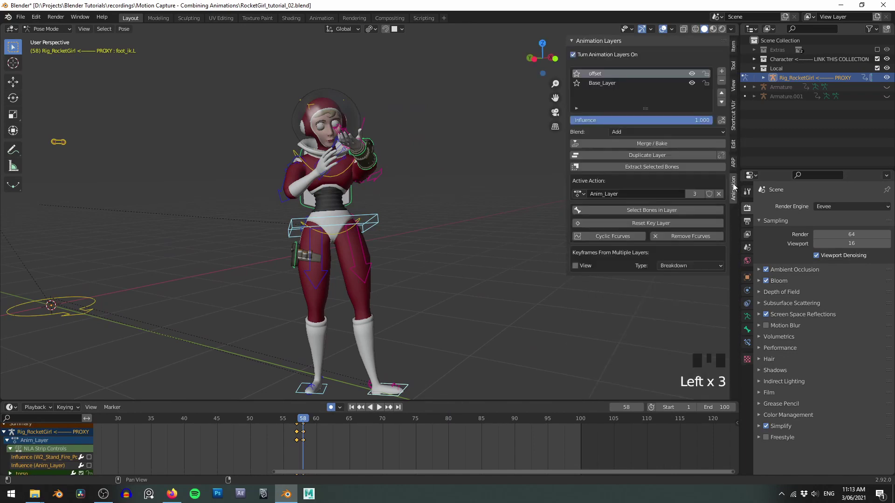
# Step back and forth between frames 57 and 58 to examine how the upper body changes.
pyautogui.keyDown('alt'); pyautogui.moveTo(403, 167); pyautogui.dragTo(404, 169, button='middle'); pyautogui.keyUp('alt')
pyautogui.keyDown('alt'); pyautogui.moveTo(405, 171); pyautogui.dragTo(429, 182); pyautogui.keyUp('alt')
pyautogui.keyDown('alt'); pyautogui.scroll(1, 430, 182); pyautogui.keyUp('alt')
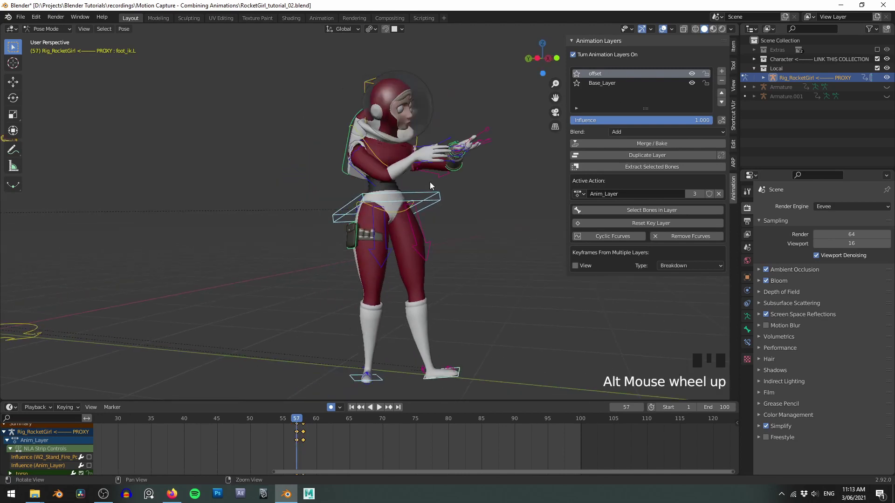
pyautogui.keyDown('alt'); pyautogui.scroll(-1, 430, 183); pyautogui.keyUp('alt')
pyautogui.keyDown('alt'); pyautogui.scroll(1, 429, 182); pyautogui.keyUp('alt')
pyautogui.keyDown('alt'); pyautogui.scroll(-1, 429, 182); pyautogui.keyUp('alt')
pyautogui.keyDown('alt'); pyautogui.scroll(1, 430, 182); pyautogui.keyUp('alt')
pyautogui.keyDown('alt'); pyautogui.scroll(-1, 429, 182); pyautogui.keyUp('alt')
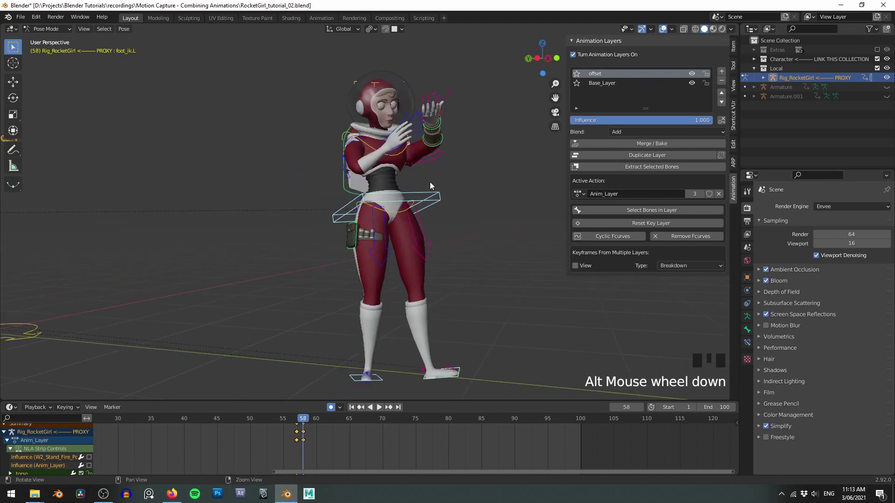
pyautogui.keyDown('alt'); pyautogui.scroll(1, 430, 182); pyautogui.keyUp('alt')
# Select the chest control and insert a location, rotation and scale keyframe at frame 57.
pyautogui.keyDown('alt'); pyautogui.moveTo(429, 182); pyautogui.dragTo(417, 169, button='middle'); pyautogui.keyUp('alt')
pyautogui.scroll(2, 410, 181)
pyautogui.keyDown('alt'); pyautogui.moveTo(405, 190); pyautogui.dragTo(499, 236); pyautogui.keyUp('alt')
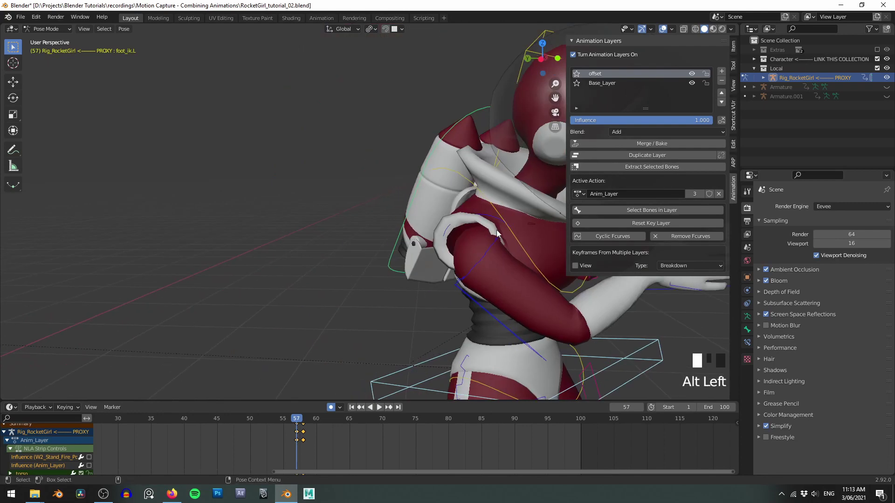
pyautogui.click(511, 232)
pyautogui.press('KP_Decimal')
pyautogui.keyDown('alt'); pyautogui.moveTo(332, 151); pyautogui.dragTo(399, 178); pyautogui.keyUp('alt')
pyautogui.keyDown('alt'); pyautogui.scroll(-1, 400, 182); pyautogui.keyUp('alt')
pyautogui.keyDown('alt'); pyautogui.scroll(1, 400, 181); pyautogui.keyUp('alt')
pyautogui.scroll(-3, 400, 181)
pyautogui.keyDown('alt'); pyautogui.moveTo(396, 182); pyautogui.dragTo(387, 167, button='middle'); pyautogui.keyUp('alt')
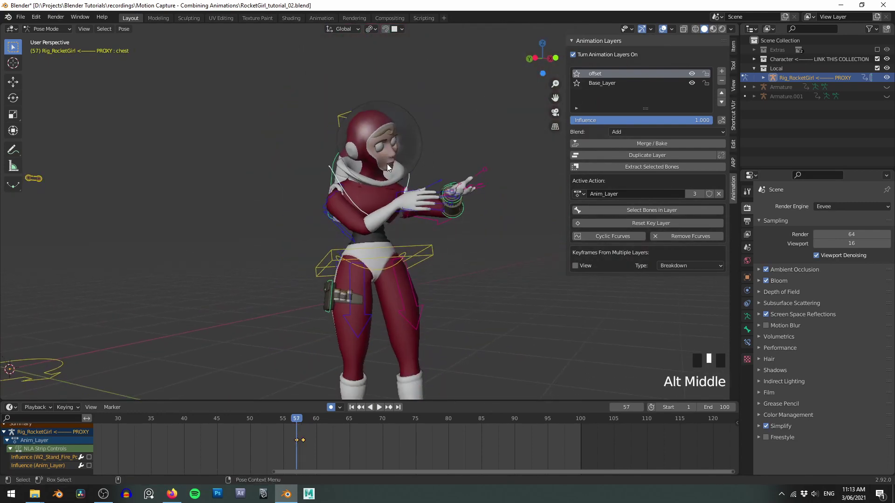
pyautogui.press('i')
pyautogui.click(392, 192)
# Copy the chest control's pose at frame 57 and paste it at frame 58.
pyautogui.hotkey('ctrl', 'c')
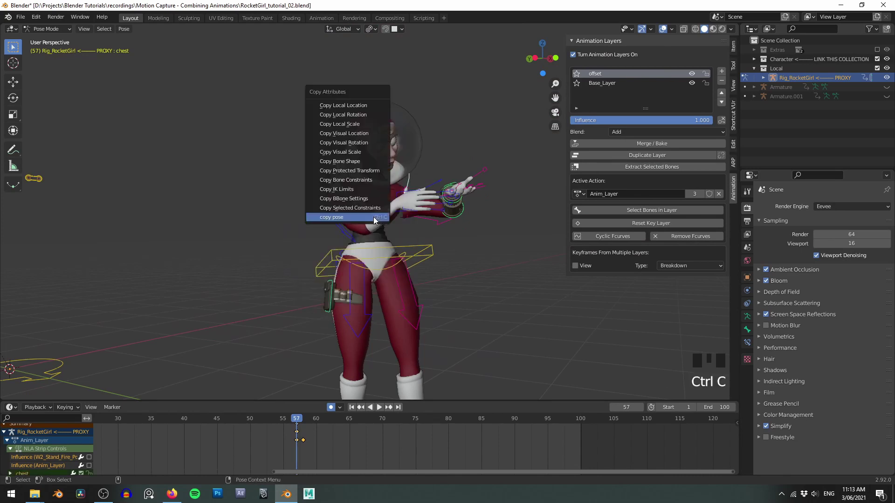
pyautogui.click(373, 217)
pyautogui.keyDown('alt'); pyautogui.scroll(-1, 376, 224); pyautogui.keyUp('alt')
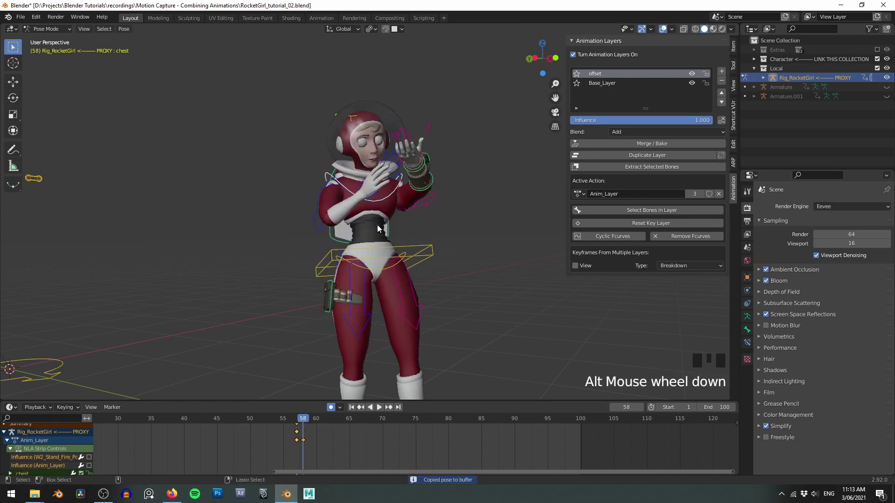
pyautogui.hotkey('ctrl', 'v')
# Flip between frames 57 and 58 to check how the chest lines up across the transition.
pyautogui.keyDown('alt'); pyautogui.scroll(1, 374, 224); pyautogui.keyUp('alt')
pyautogui.keyDown('alt'); pyautogui.scroll(-1, 374, 224); pyautogui.keyUp('alt')
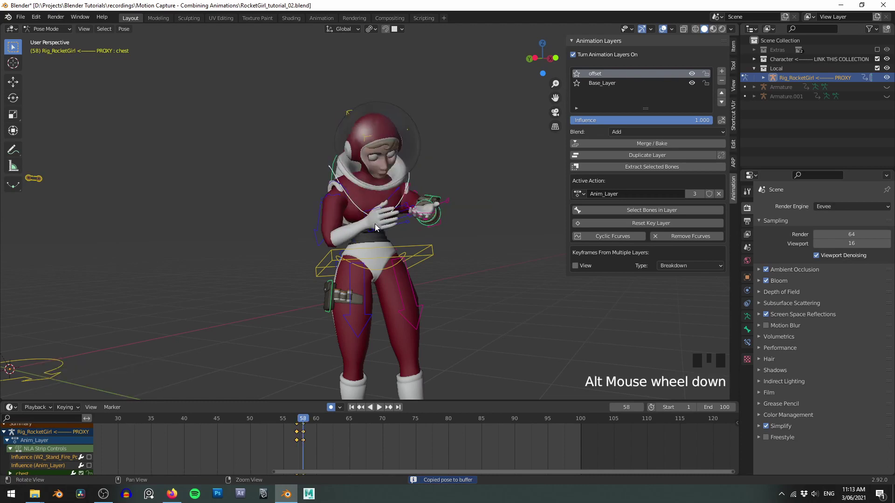
pyautogui.keyDown('alt'); pyautogui.moveTo(374, 224); pyautogui.dragTo(389, 219); pyautogui.keyUp('alt')
pyautogui.keyDown('alt'); pyautogui.scroll(1, 389, 219); pyautogui.keyUp('alt')
pyautogui.keyDown('alt'); pyautogui.scroll(-1, 388, 219); pyautogui.keyUp('alt')
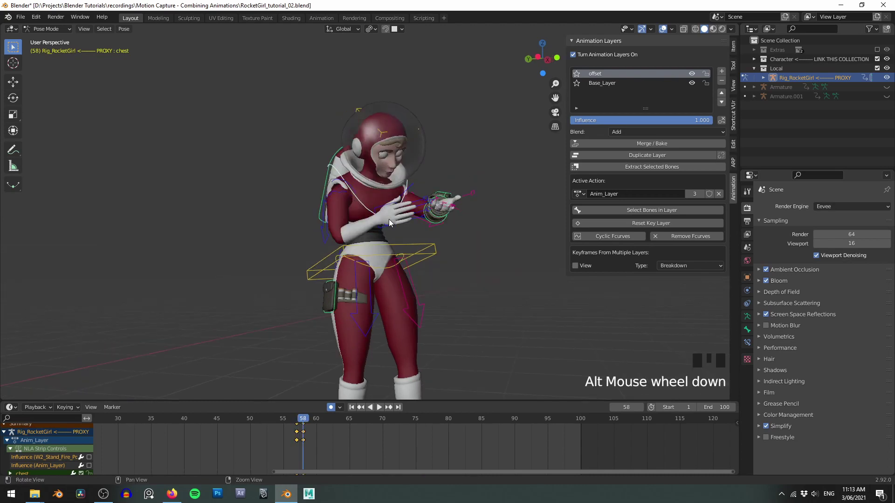
pyautogui.keyDown('alt'); pyautogui.scroll(1, 388, 219); pyautogui.keyUp('alt')
pyautogui.keyDown('alt'); pyautogui.scroll(-1, 389, 219); pyautogui.keyUp('alt')
pyautogui.keyDown('alt'); pyautogui.scroll(1, 388, 219); pyautogui.keyUp('alt')
pyautogui.keyDown('alt'); pyautogui.scroll(-1, 388, 219); pyautogui.keyUp('alt')
pyautogui.keyDown('alt'); pyautogui.scroll(1, 388, 219); pyautogui.keyUp('alt')
# Set the rig's viewport display to In Front so its controls draw over the character mesh.
pyautogui.keyDown('alt'); pyautogui.moveTo(388, 219); pyautogui.dragTo(570, 248); pyautogui.keyUp('alt')
pyautogui.click(747, 317)
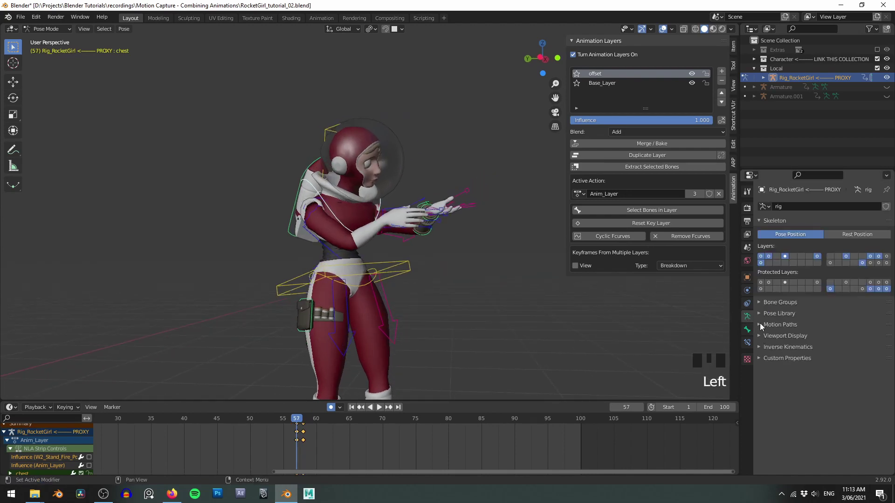
pyautogui.click(783, 337)
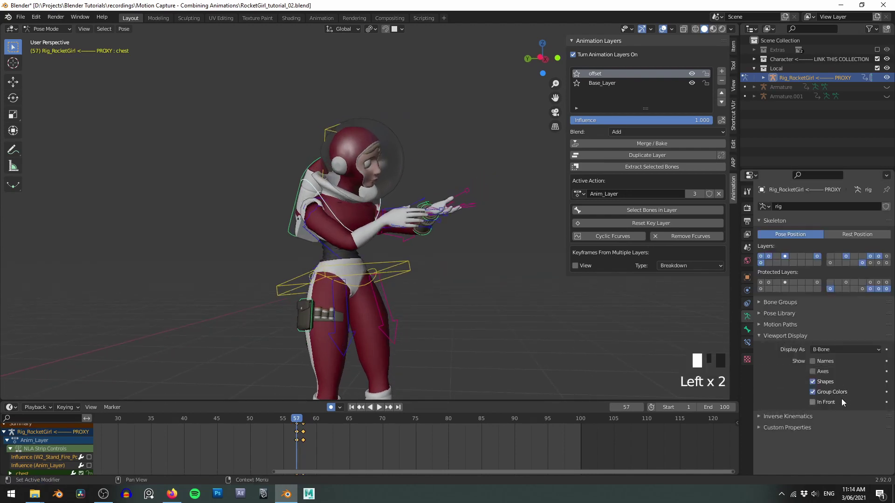
pyautogui.click(829, 401)
# Hide the Secondary Face controls in the rig layers.
pyautogui.keyDown('alt'); pyautogui.moveTo(480, 144); pyautogui.dragTo(387, 210); pyautogui.keyUp('alt')
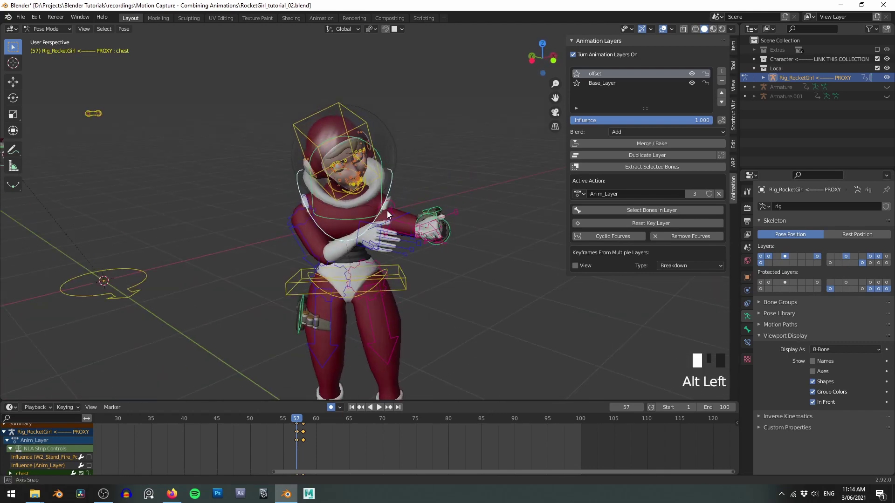
pyautogui.scroll(2, 401, 186)
pyautogui.keyDown('alt'); pyautogui.moveTo(428, 142); pyautogui.dragTo(470, 136); pyautogui.keyUp('alt')
pyautogui.click(733, 67)
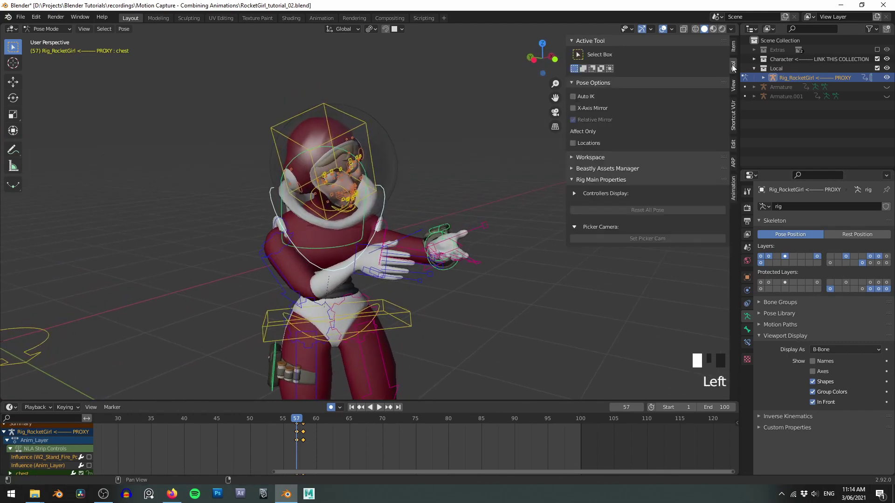
pyautogui.click(732, 47)
pyautogui.keyDown('alt'); pyautogui.moveTo(560, 219); pyautogui.dragTo(541, 249, button='middle'); pyautogui.keyUp('alt')
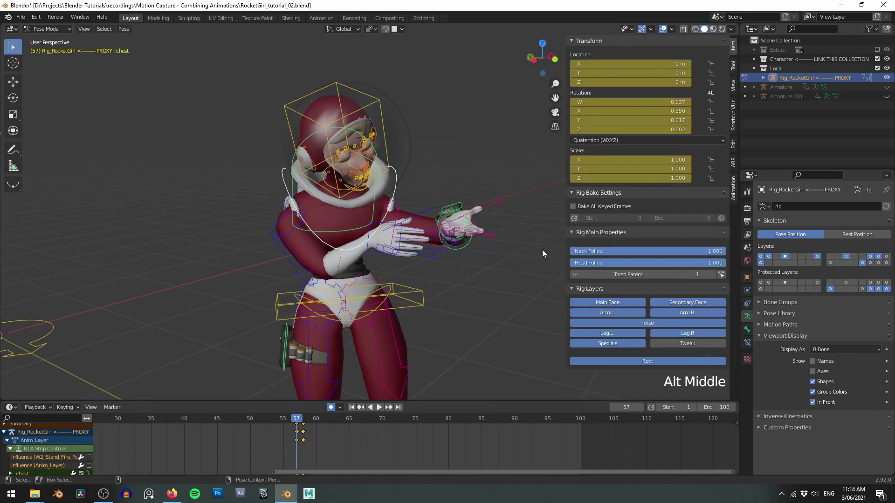
pyautogui.click(664, 300)
pyautogui.keyDown('alt'); pyautogui.moveTo(439, 249); pyautogui.dragTo(414, 245); pyautogui.keyUp('alt')
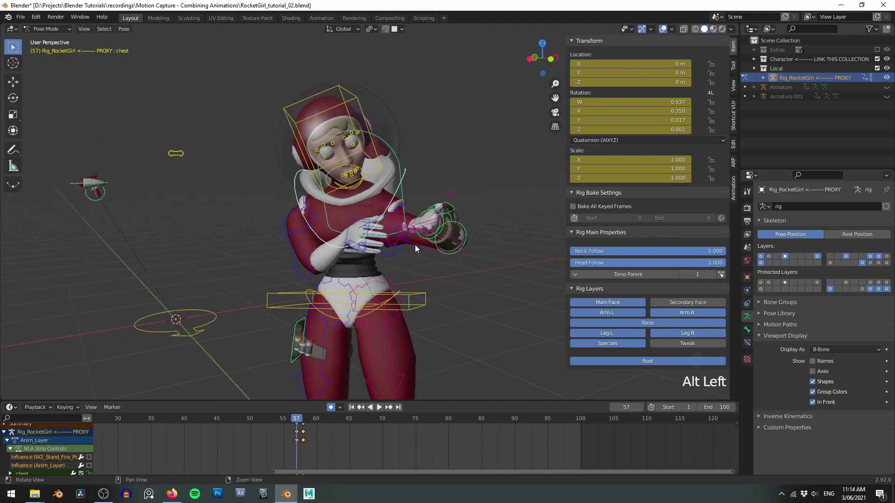
pyautogui.click(603, 303)
pyautogui.keyDown('alt'); pyautogui.moveTo(466, 299); pyautogui.dragTo(513, 289); pyautogui.keyUp('alt')
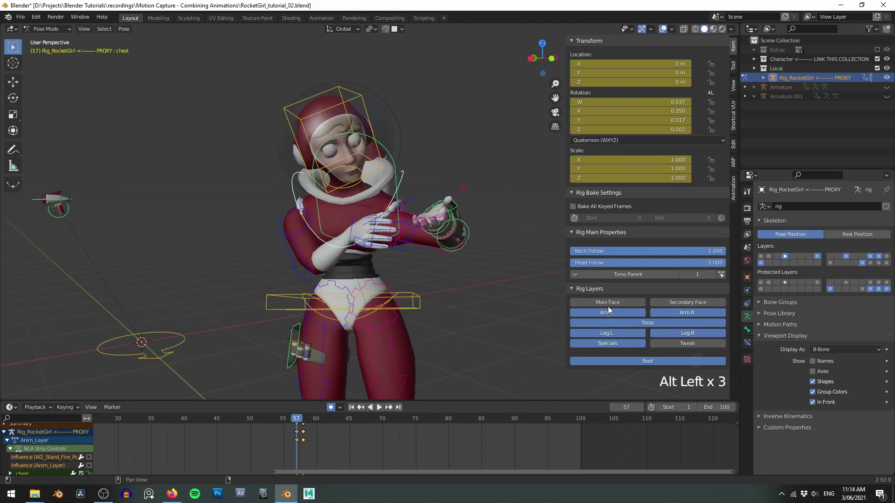
pyautogui.click(608, 303)
# Select the eyes control, set its eyes_follow to 1.000, and hide the Main Face rig layer.
pyautogui.scroll(2, 278, 198)
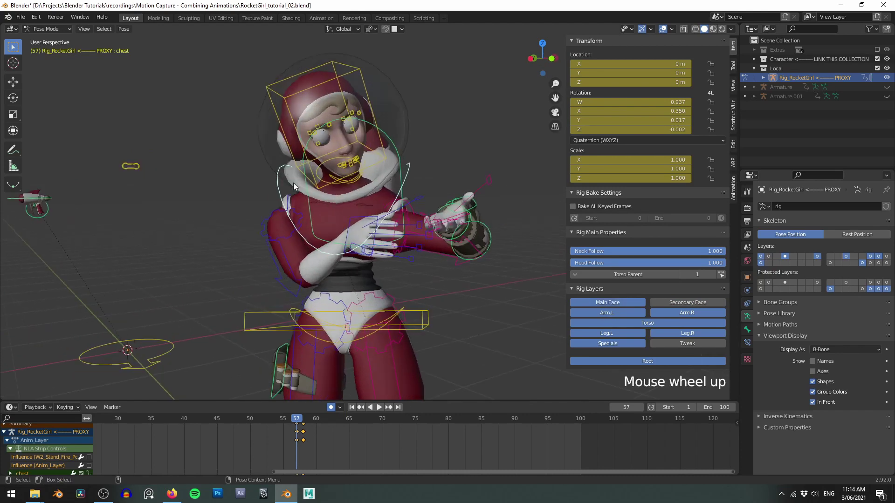
pyautogui.keyDown('alt'); pyautogui.middleClick(278, 201); pyautogui.keyUp('alt')
pyautogui.click(135, 175)
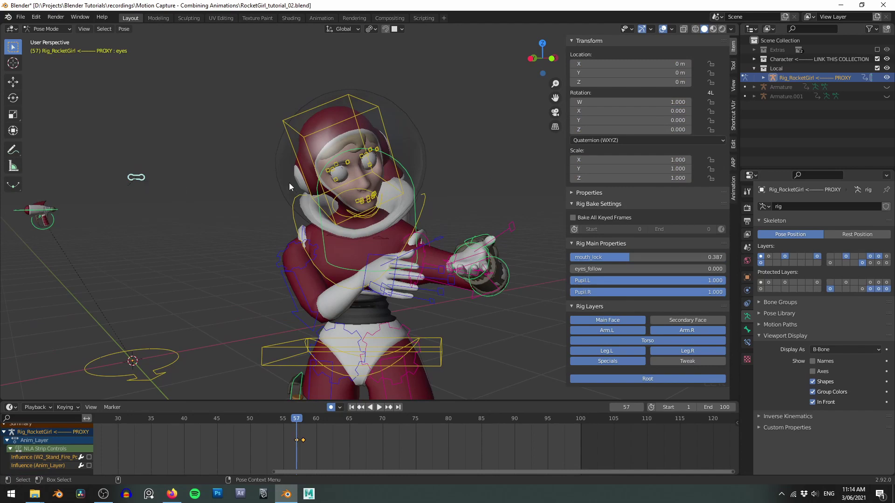
pyautogui.keyDown('alt'); pyautogui.moveTo(335, 188); pyautogui.dragTo(353, 190); pyautogui.keyUp('alt')
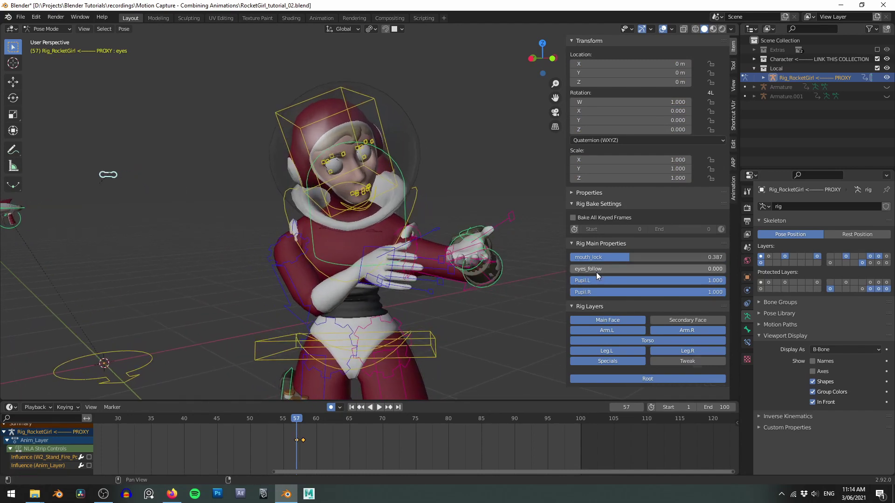
pyautogui.moveTo(596, 272); pyautogui.dragTo(631, 272)
pyautogui.moveTo(699, 269); pyautogui.dragTo(725, 269)
pyautogui.moveTo(387, 173); pyautogui.dragTo(482, 177, button='middle')
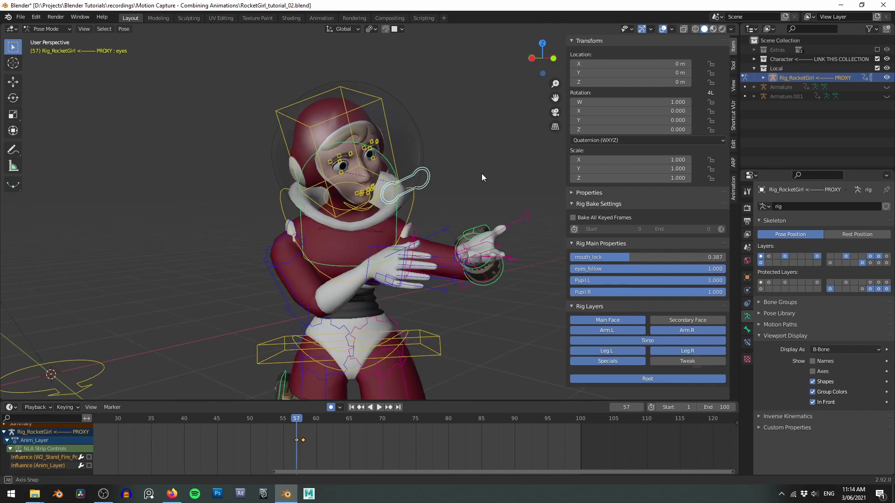
pyautogui.click(614, 320)
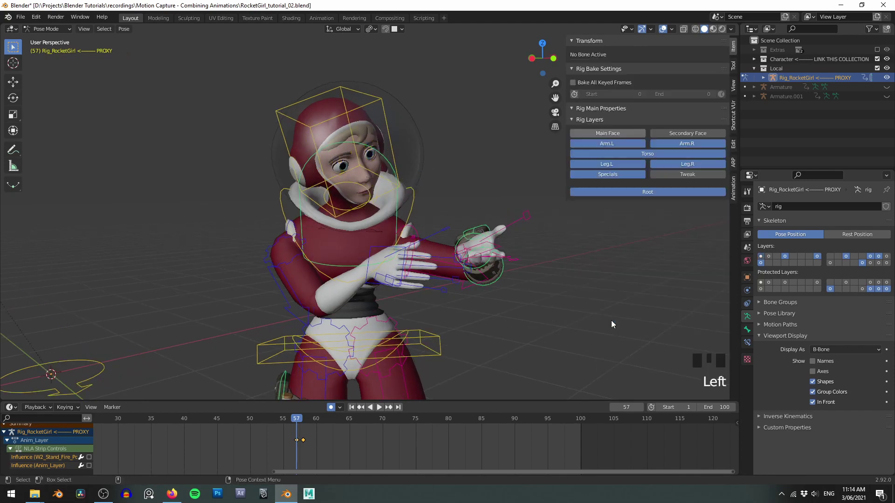
pyautogui.keyDown('alt'); pyautogui.moveTo(432, 207); pyautogui.dragTo(460, 202); pyautogui.keyUp('alt')
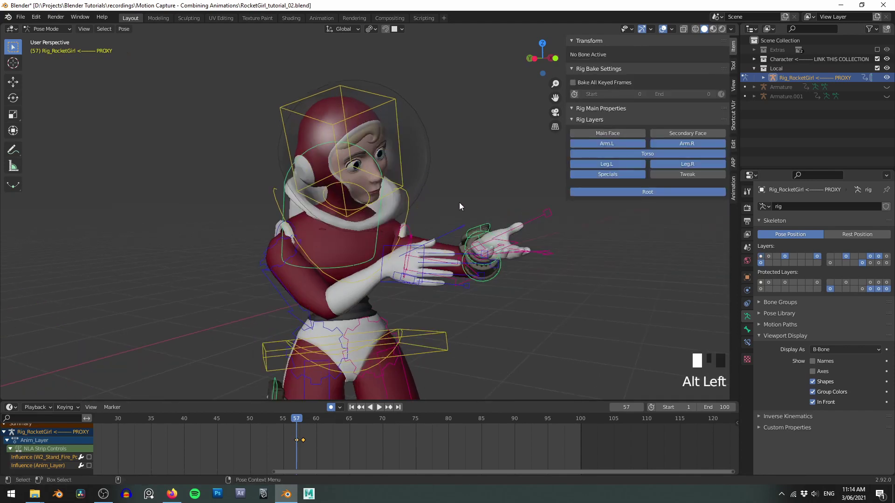
# Select the chest control and compare the upper body between frames 57 and 58.
pyautogui.click(411, 214)
pyautogui.scroll(-2, 434, 216)
pyautogui.keyDown('alt'); pyautogui.middleClick(430, 183); pyautogui.keyUp('alt')
pyautogui.keyDown('alt'); pyautogui.scroll(-3, 430, 183); pyautogui.keyUp('alt')
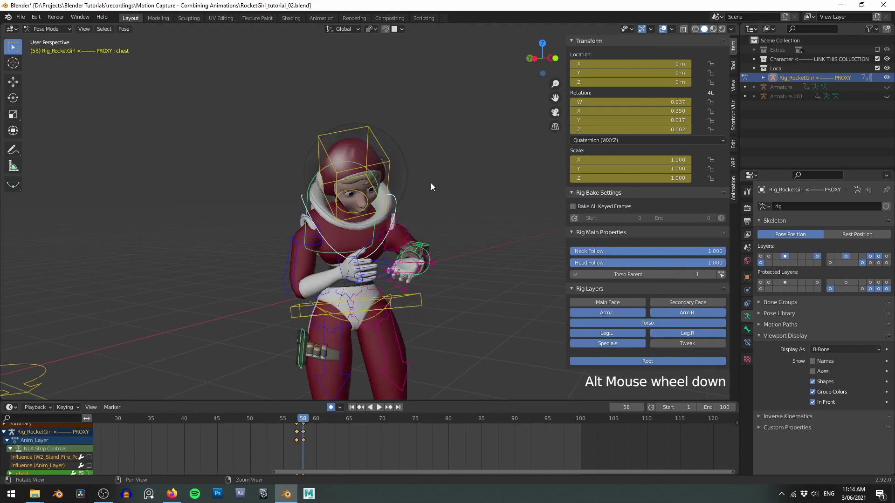
pyautogui.keyDown('alt'); pyautogui.scroll(3, 431, 182); pyautogui.keyUp('alt')
pyautogui.keyDown('alt'); pyautogui.scroll(-3, 430, 183); pyautogui.keyUp('alt')
pyautogui.keyDown('alt'); pyautogui.scroll(3, 430, 183); pyautogui.keyUp('alt')
# Select the head and right hand IK controls together at frame 57.
pyautogui.click(440, 159)
pyautogui.scroll(2, 368, 201)
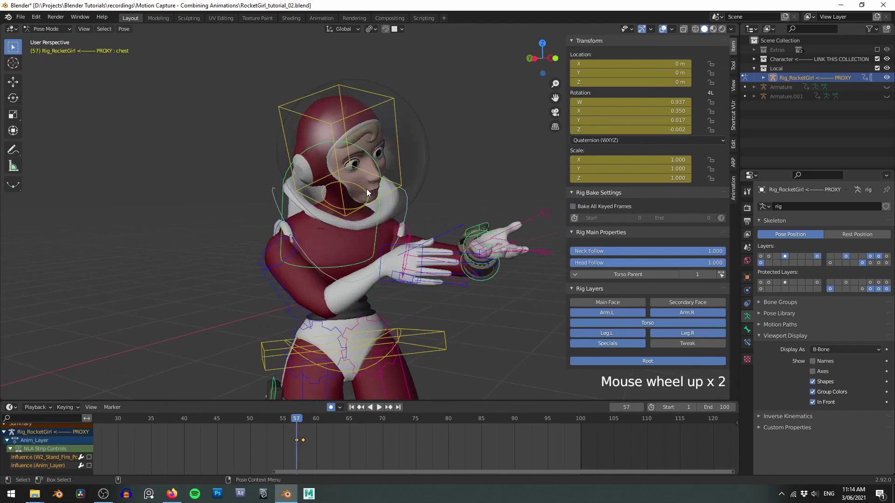
pyautogui.click(387, 114)
pyautogui.keyDown('alt'); pyautogui.middleClick(477, 127); pyautogui.keyUp('alt')
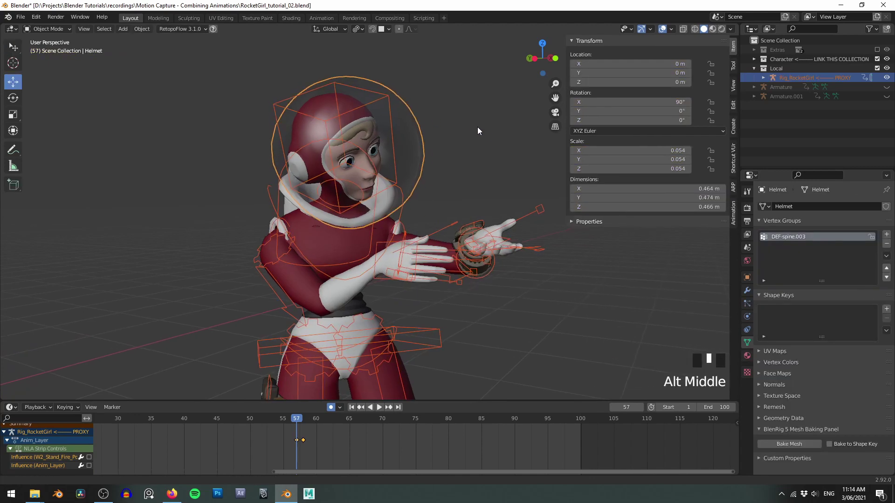
pyautogui.hotkey('ctrl', 'z')
pyautogui.keyDown('shift'); pyautogui.click(396, 103); pyautogui.keyUp('shift')
pyautogui.scroll(1, 473, 111)
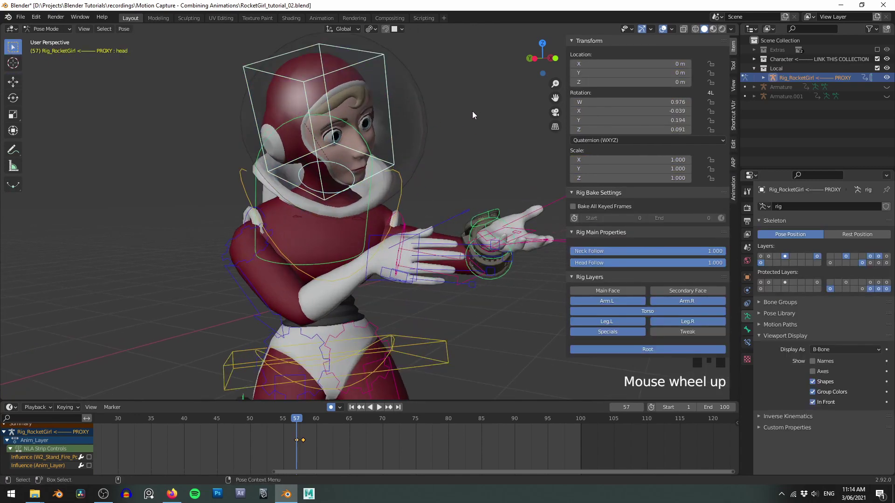
pyautogui.keyDown('shift'); pyautogui.click(372, 234); pyautogui.keyUp('shift')
pyautogui.keyDown('alt'); pyautogui.moveTo(484, 174); pyautogui.dragTo(457, 165, button='middle'); pyautogui.keyUp('alt')
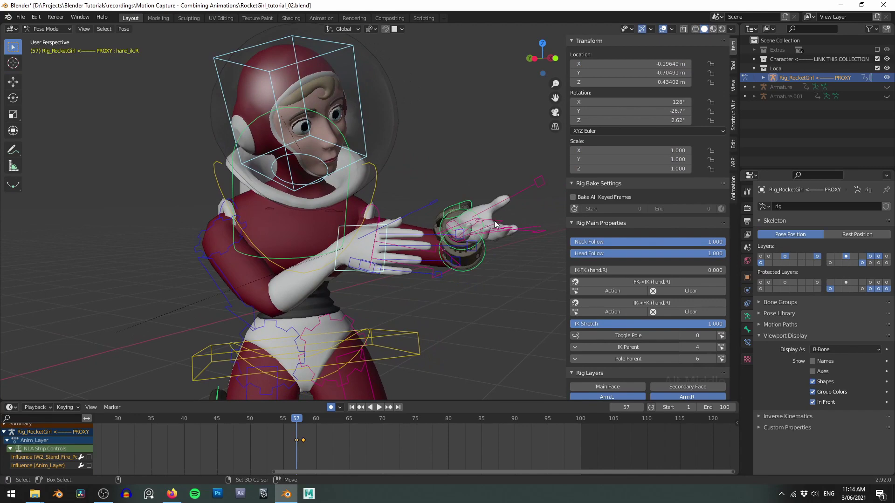
# Key location, rotation and scale of both IK hand controls at frame 57 and copy their pose to frame 58.
pyautogui.keyDown('shift'); pyautogui.click(494, 219); pyautogui.keyUp('shift')
pyautogui.moveTo(493, 220); pyautogui.dragTo(281, 212, button='middle')
pyautogui.press('i')
pyautogui.click(441, 170)
pyautogui.rightClick(441, 170)
pyautogui.click(440, 169)
pyautogui.press('Right')
pyautogui.hotkey('ctrl', 'v')
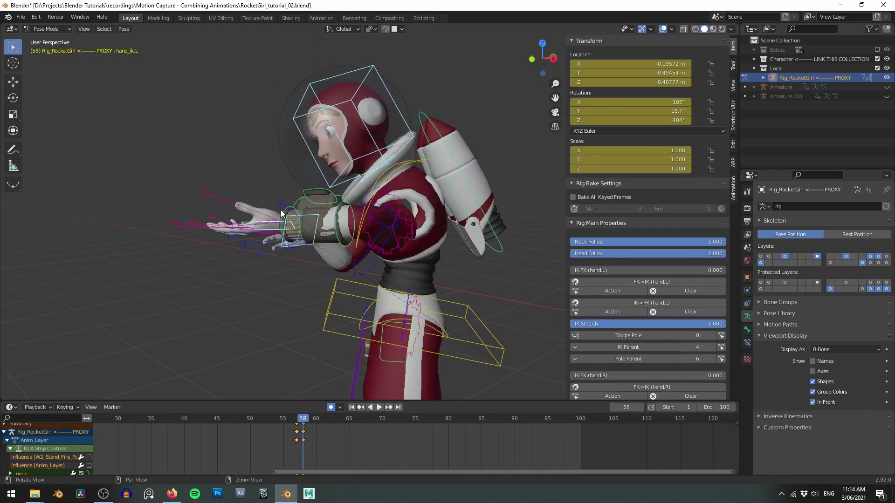
pyautogui.press('Left')
pyautogui.press('Right')
pyautogui.press('Left')
pyautogui.keyDown('alt'); pyautogui.moveTo(300, 201); pyautogui.dragTo(278, 208); pyautogui.keyUp('alt')
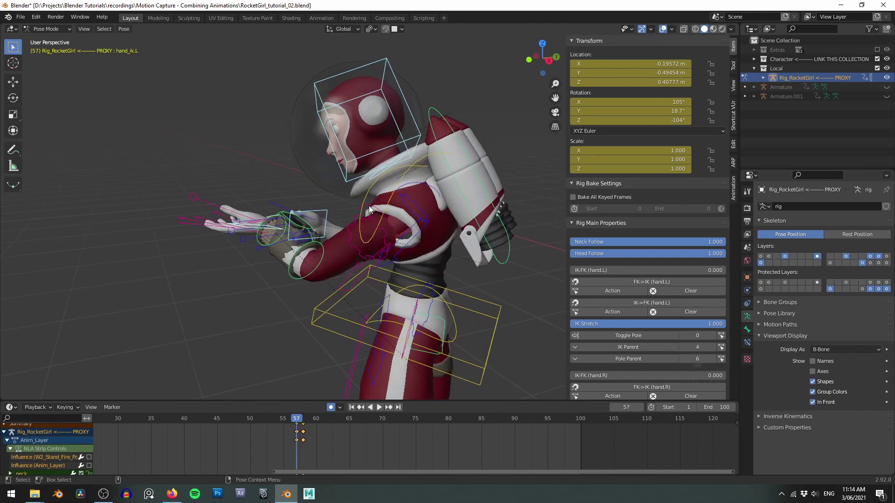
# Key location, rotation and scale of both shoulder controls at frame 57 and copy their pose to frame 58.
pyautogui.click(357, 209)
pyautogui.keyDown('alt'); pyautogui.moveTo(357, 208); pyautogui.dragTo(342, 220); pyautogui.keyUp('alt')
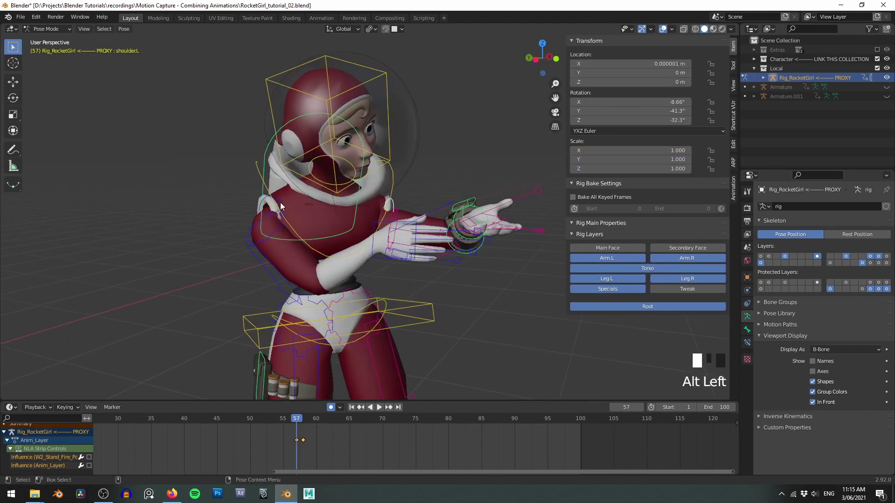
pyautogui.click(385, 179)
pyautogui.press('i')
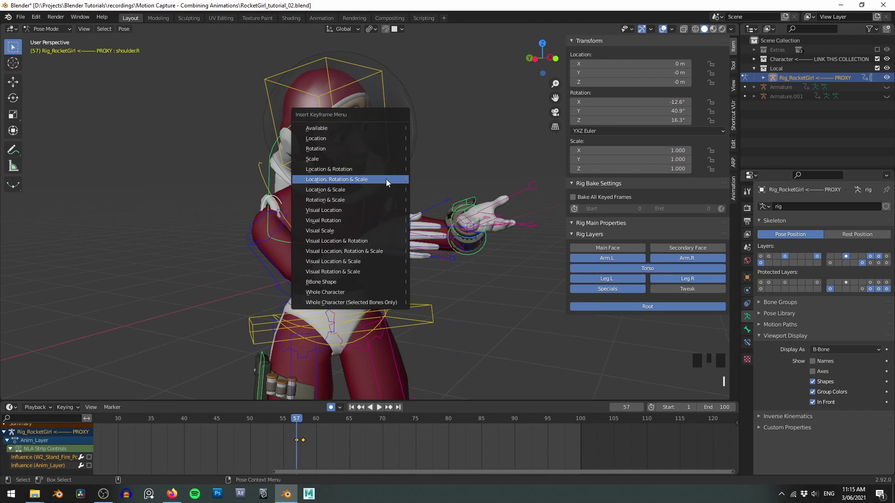
pyautogui.click(386, 179)
pyautogui.hotkey('ctrl', 'c')
pyautogui.click(385, 179)
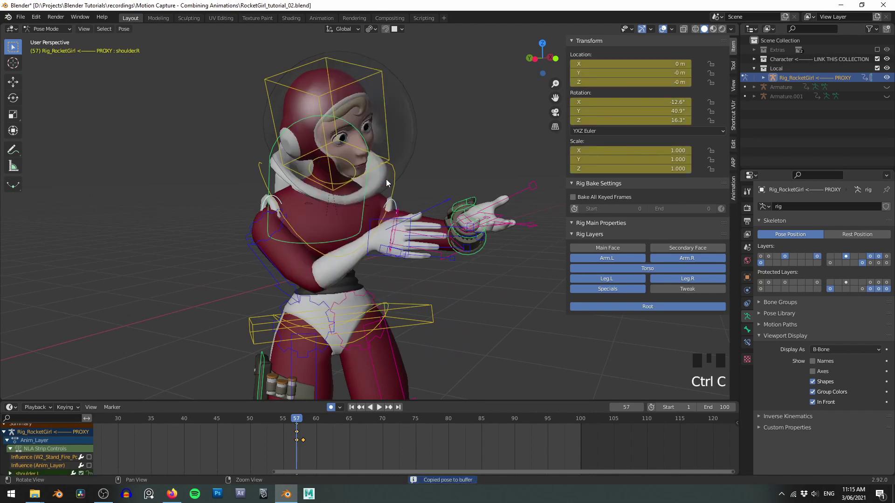
pyautogui.keyDown('alt'); pyautogui.scroll(-1, 385, 179); pyautogui.keyUp('alt')
pyautogui.hotkey('ctrl', 'v')
pyautogui.keyDown('alt'); pyautogui.scroll(1, 386, 179); pyautogui.keyUp('alt')
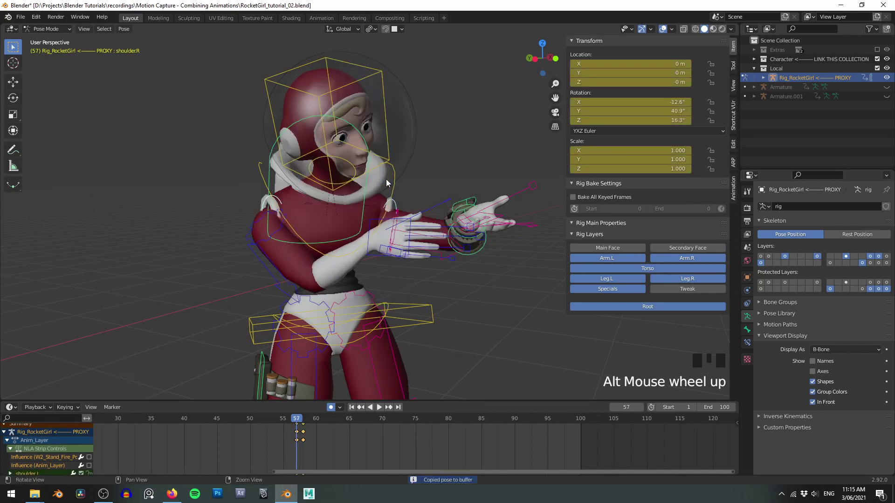
# Compare the character's full-body pose between frames 57 and 58, including the feet.
pyautogui.keyDown('alt'); pyautogui.scroll(-1, 386, 179); pyautogui.keyUp('alt')
pyautogui.keyDown('alt'); pyautogui.scroll(1, 386, 179); pyautogui.keyUp('alt')
pyautogui.keyDown('alt'); pyautogui.scroll(-1, 386, 178); pyautogui.keyUp('alt')
pyautogui.keyDown('alt'); pyautogui.scroll(1, 386, 179); pyautogui.keyUp('alt')
pyautogui.scroll(-5, 386, 179)
pyautogui.keyDown('alt'); pyautogui.moveTo(386, 179); pyautogui.dragTo(368, 132, button='middle'); pyautogui.keyUp('alt')
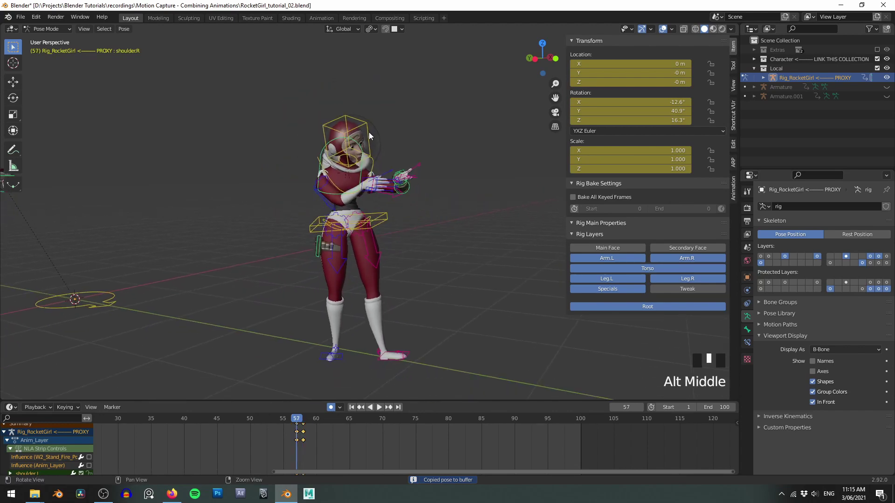
pyautogui.keyDown('alt'); pyautogui.scroll(-1, 368, 132); pyautogui.keyUp('alt')
pyautogui.keyDown('alt'); pyautogui.scroll(1, 368, 132); pyautogui.keyUp('alt')
pyautogui.keyDown('alt'); pyautogui.scroll(-1, 354, 336); pyautogui.keyUp('alt')
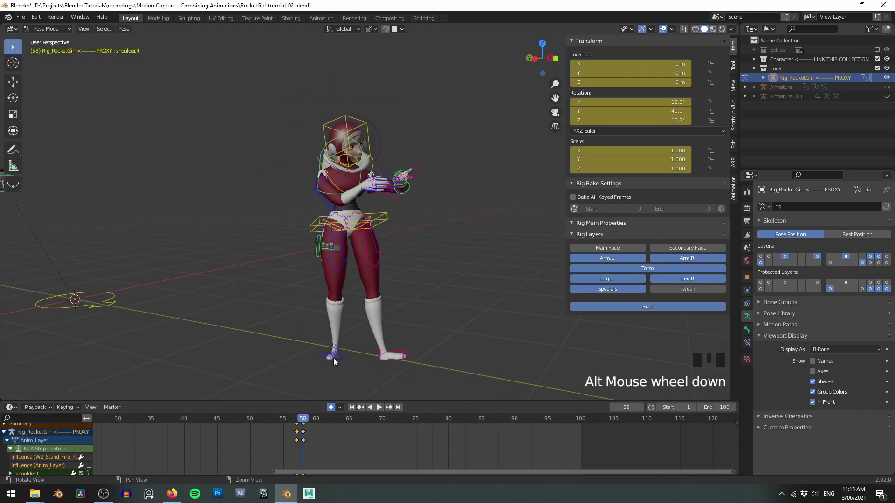
pyautogui.keyDown('alt'); pyautogui.scroll(1, 334, 358); pyautogui.keyUp('alt')
pyautogui.keyDown('alt'); pyautogui.scroll(-1, 334, 358); pyautogui.keyUp('alt')
pyautogui.keyDown('alt'); pyautogui.scroll(1, 334, 358); pyautogui.keyUp('alt')
pyautogui.keyDown('alt'); pyautogui.scroll(-1, 334, 358); pyautogui.keyUp('alt')
pyautogui.keyDown('alt'); pyautogui.moveTo(334, 358); pyautogui.dragTo(320, 254); pyautogui.keyUp('alt')
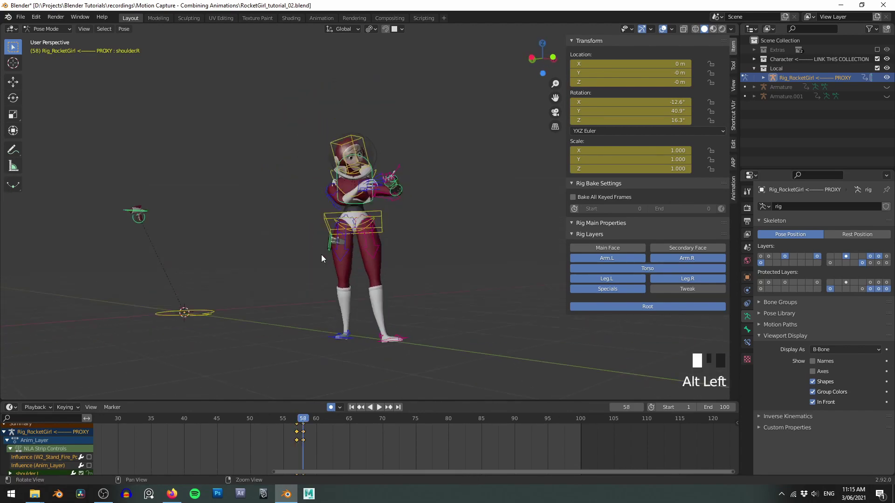
# Play the whole animation with the viewport overlays hidden and examine the character's motion around the key poses.
pyautogui.scroll(-2, 322, 258)
pyautogui.scroll(-3, 310, 442)
pyautogui.moveTo(310, 442); pyautogui.dragTo(373, 405, button='middle')
pyautogui.scroll(-2, 349, 446)
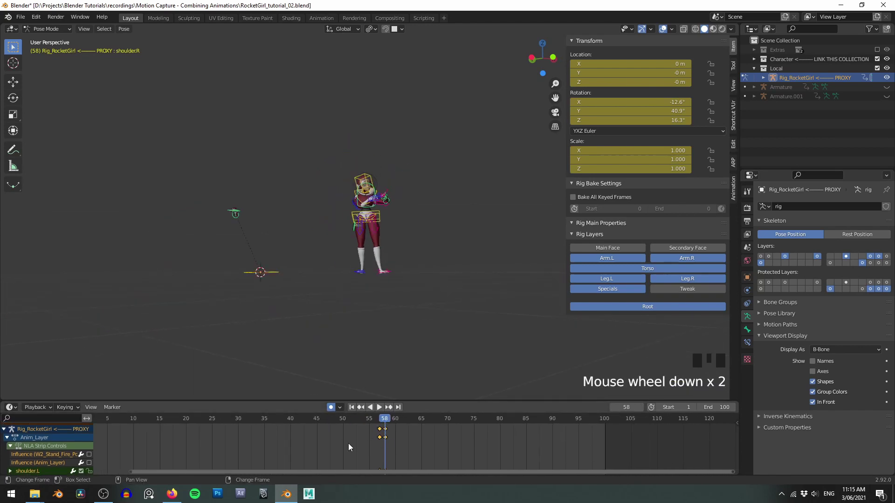
pyautogui.scroll(2, 376, 299)
pyautogui.hotkey('shift', 'space')
pyautogui.keyDown('alt'); pyautogui.moveTo(379, 286); pyautogui.dragTo(401, 264); pyautogui.keyUp('alt')
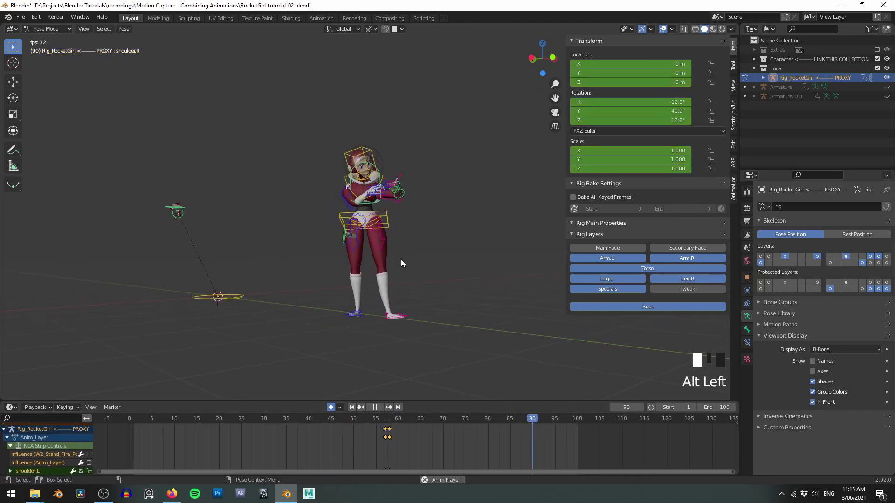
pyautogui.press('z')
pyautogui.keyDown('alt'); pyautogui.moveTo(435, 211); pyautogui.dragTo(428, 217, button='middle'); pyautogui.keyUp('alt')
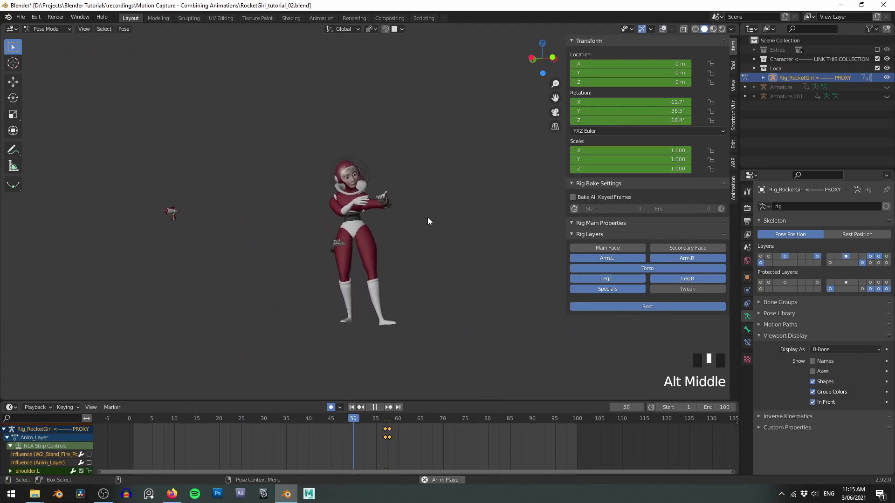
pyautogui.keyDown('alt'); pyautogui.moveTo(428, 222); pyautogui.dragTo(391, 245); pyautogui.keyUp('alt')
pyautogui.scroll(2, 397, 227)
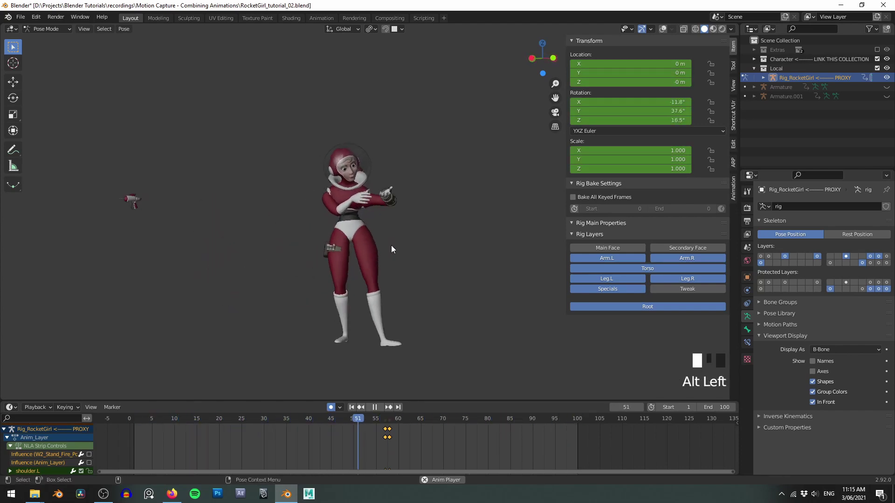
pyautogui.moveTo(407, 223)
pyautogui.keyDown('alt'); pyautogui.mouseDown()
pyautogui.moveTo(359, 228)
pyautogui.moveTo(393, 228)
pyautogui.mouseUp(); pyautogui.keyUp('alt')
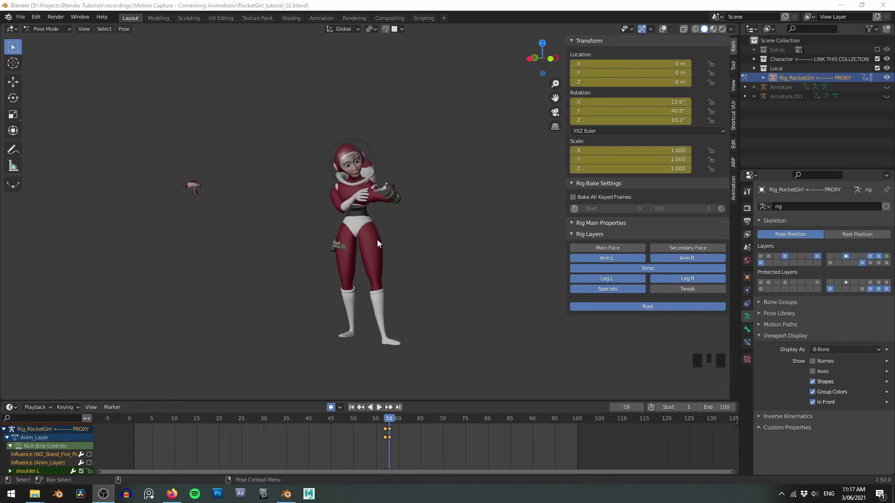
# Replay the animation from several angles, examining the character's movement before and after the transition.
pyautogui.middleClick(299, 375)
pyautogui.hotkey('shift', 'space')
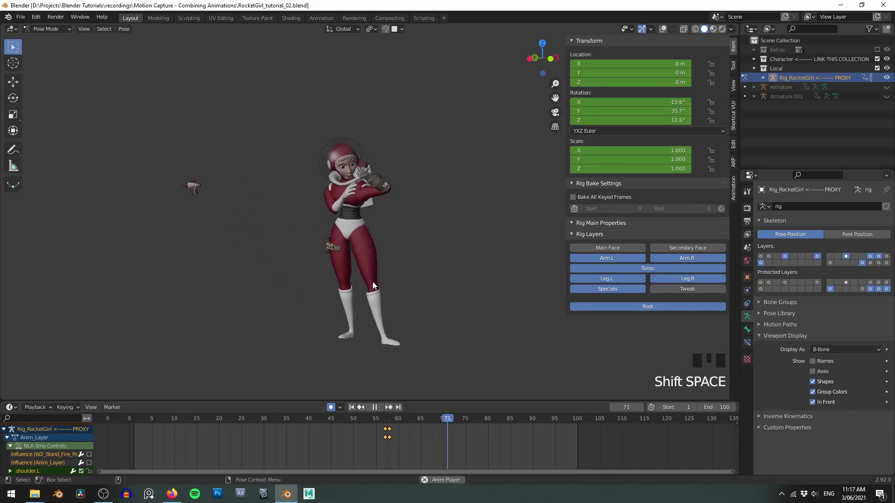
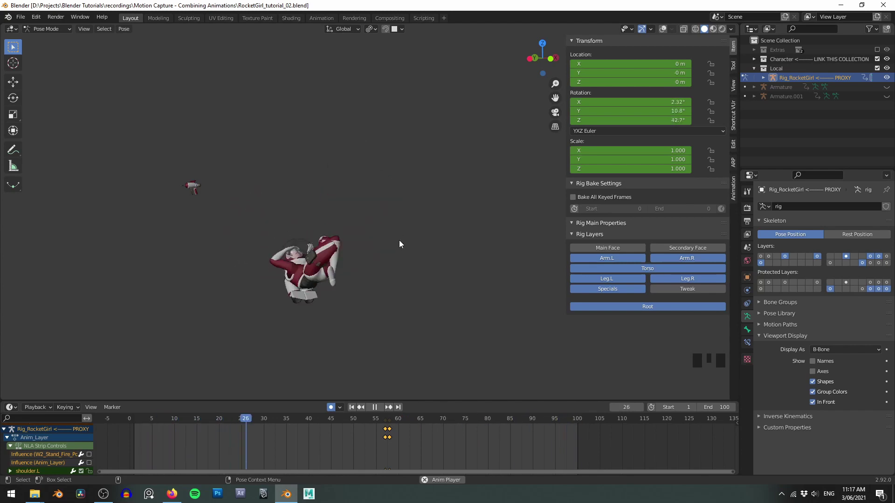
pyautogui.hotkey('shift', 'space')
pyautogui.keyDown('alt'); pyautogui.moveTo(392, 243); pyautogui.dragTo(365, 252); pyautogui.keyUp('alt')
pyautogui.scroll(2, 188, 186)
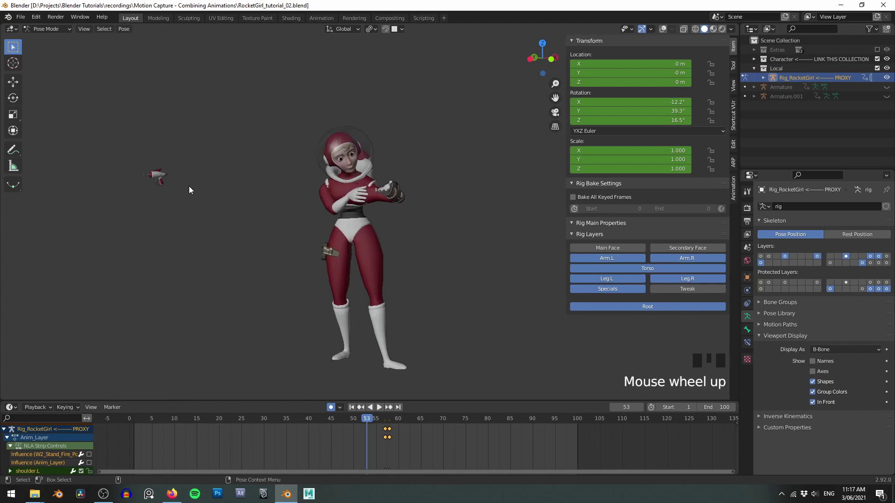
pyautogui.hotkey('shift', 'space')
pyautogui.keyDown('alt'); pyautogui.moveTo(330, 203); pyautogui.dragTo(394, 210); pyautogui.keyUp('alt')
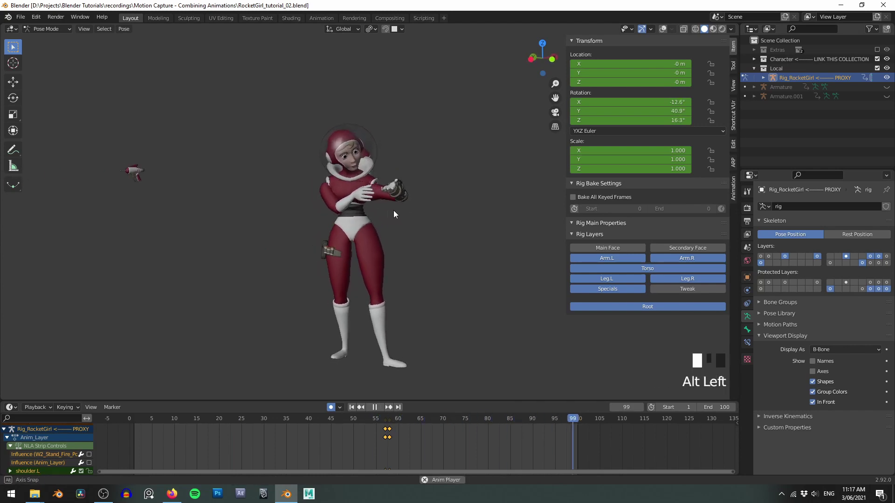
pyautogui.hotkey('shift', 'space')
pyautogui.keyDown('alt'); pyautogui.moveTo(359, 255); pyautogui.dragTo(393, 261); pyautogui.keyUp('alt')
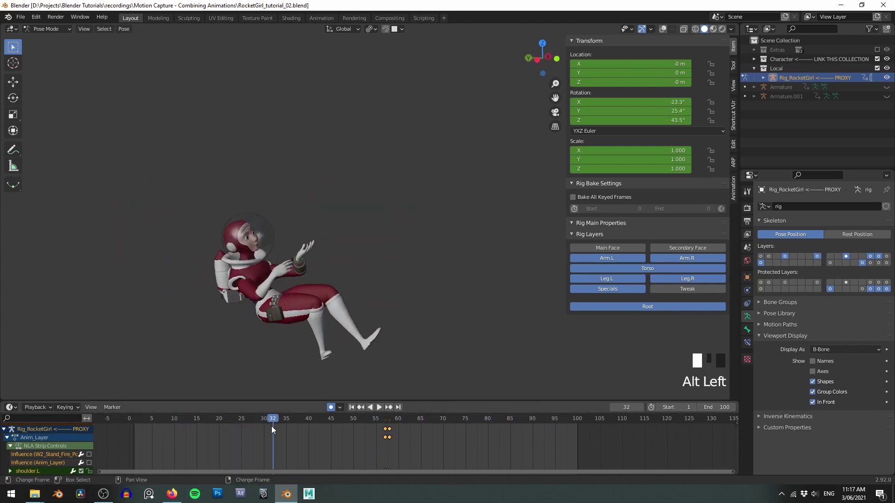
# Scrub through the character's rise from the fall up to frame 86, examining how the hips and body settle from the side.
pyautogui.moveTo(271, 426); pyautogui.dragTo(393, 373, button='right')
pyautogui.hotkey('shift', 'space')
pyautogui.hotkey('shift', 'space')
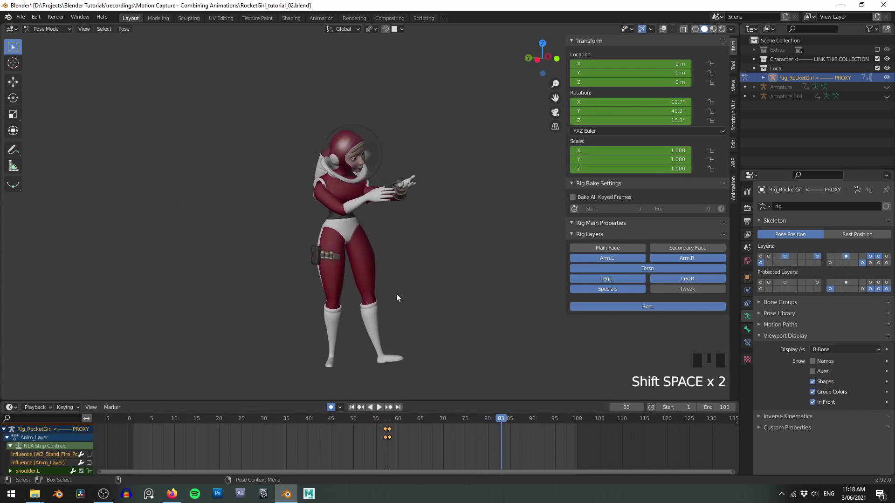
pyautogui.keyDown('alt'); pyautogui.moveTo(396, 293); pyautogui.dragTo(405, 298); pyautogui.keyUp('alt')
pyautogui.moveTo(393, 431); pyautogui.dragTo(501, 436, button='right')
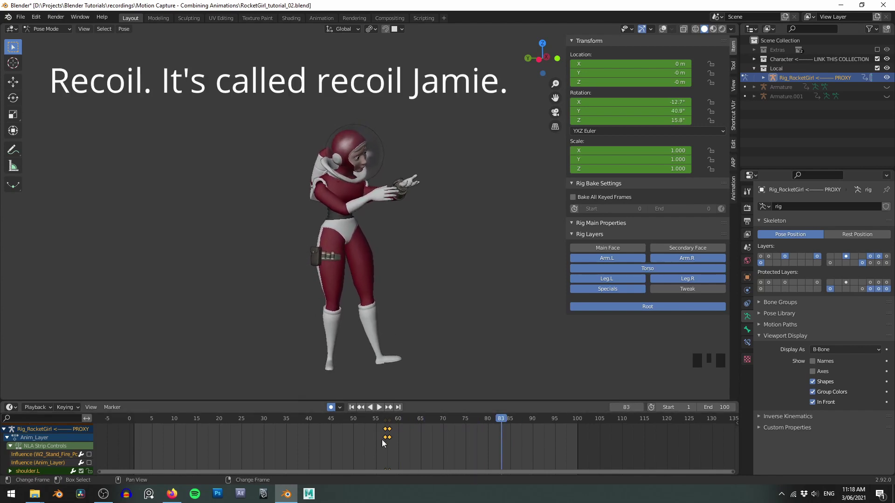
pyautogui.moveTo(381, 440); pyautogui.dragTo(514, 445, button='right')
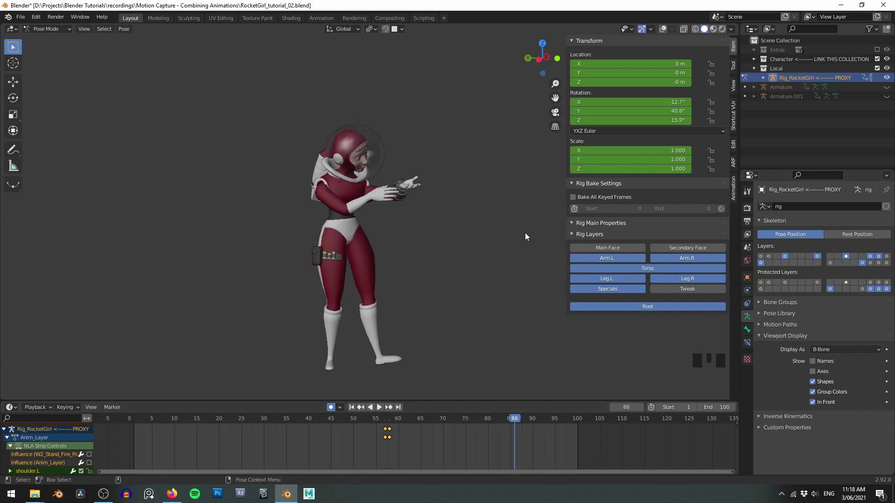
# Show the overlays again, select the torso control and add a new animation layer named hip above the offset layer.
pyautogui.click(733, 188)
pyautogui.keyDown('alt'); pyautogui.moveTo(417, 198); pyautogui.dragTo(409, 215, button='middle'); pyautogui.keyUp('alt')
pyautogui.press('z')
pyautogui.click(409, 212)
pyautogui.keyDown('alt'); pyautogui.moveTo(408, 211); pyautogui.dragTo(472, 198); pyautogui.keyUp('alt')
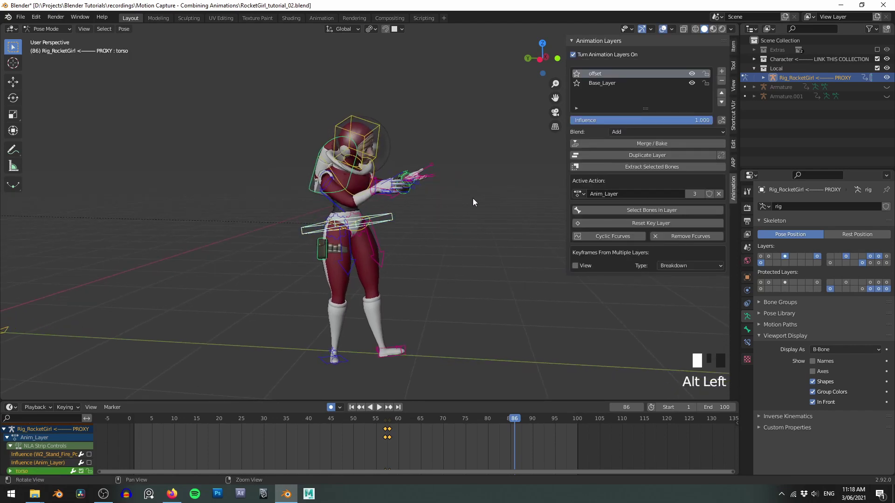
pyautogui.click(724, 71)
pyautogui.doubleClick(614, 73)
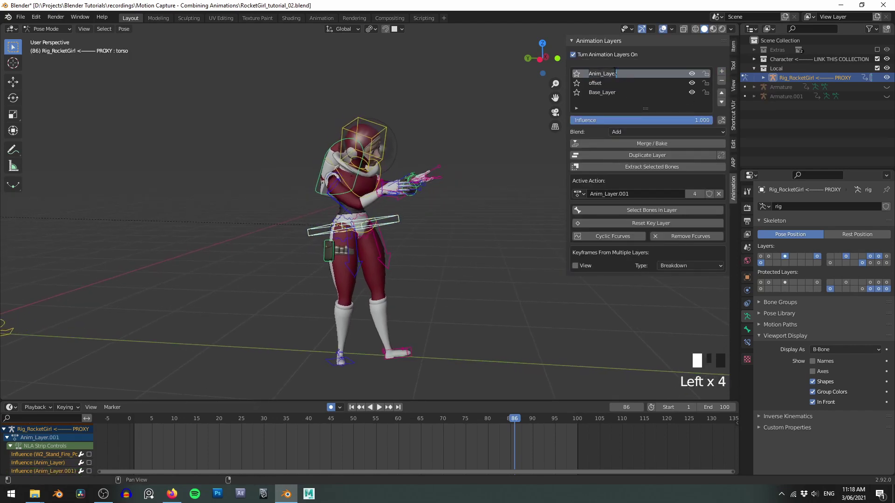
pyautogui.write('hip')
pyautogui.press('Return')
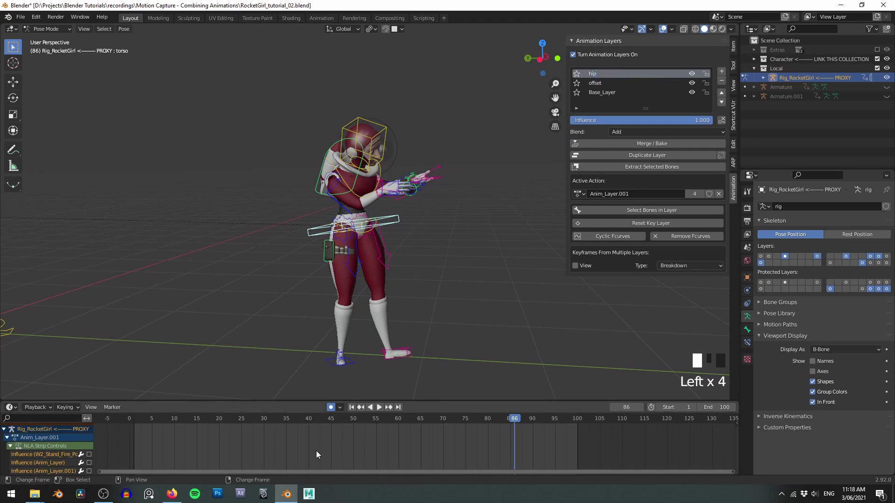
# Insert a keyframe for the torso control at frame 55 on the hip layer.
pyautogui.moveTo(283, 440); pyautogui.dragTo(378, 445, button='right')
pyautogui.keyDown('alt'); pyautogui.moveTo(451, 303); pyautogui.dragTo(443, 261); pyautogui.keyUp('alt')
pyautogui.moveTo(373, 443)
pyautogui.mouseDown(button='right')
pyautogui.moveTo(399, 445)
pyautogui.moveTo(376, 449)
pyautogui.mouseUp(button='right')
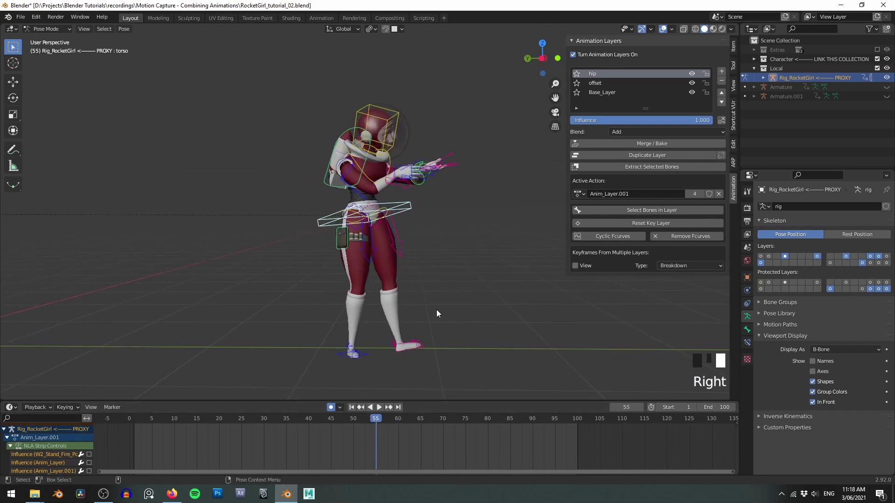
pyautogui.press('i')
pyautogui.click(445, 190)
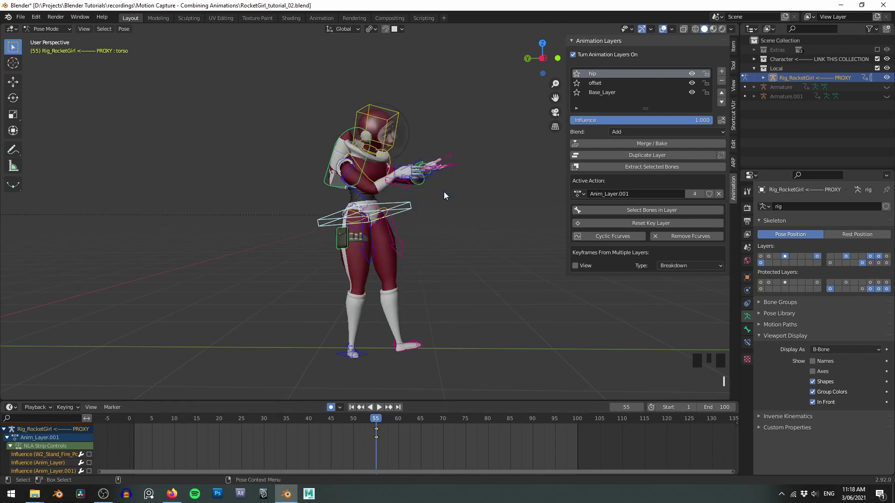
# Insert a keyframe for the torso control at frame 40 on the hip layer, holding the crouched pose.
pyautogui.moveTo(199, 435); pyautogui.dragTo(307, 441, button='right')
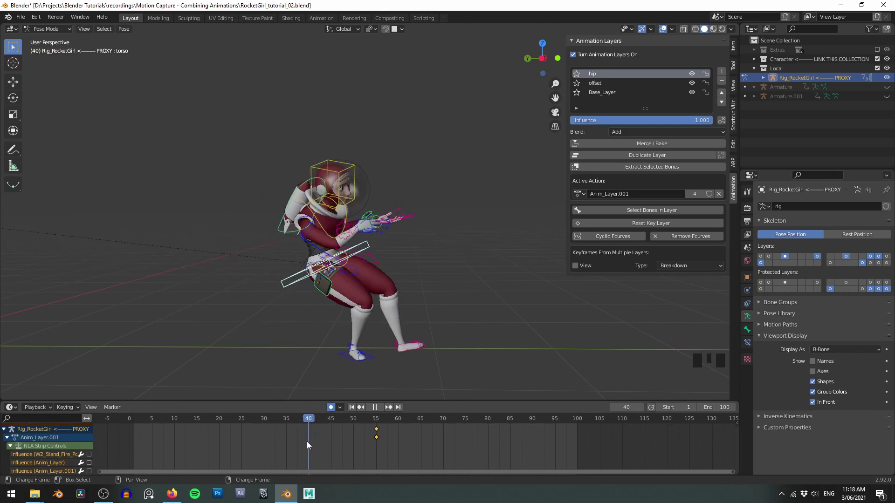
pyautogui.press('i')
pyautogui.click(461, 231)
pyautogui.keyDown('alt'); pyautogui.middleClick(415, 246); pyautogui.keyUp('alt')
pyautogui.keyDown('alt'); pyautogui.middleClick(350, 310); pyautogui.keyUp('alt')
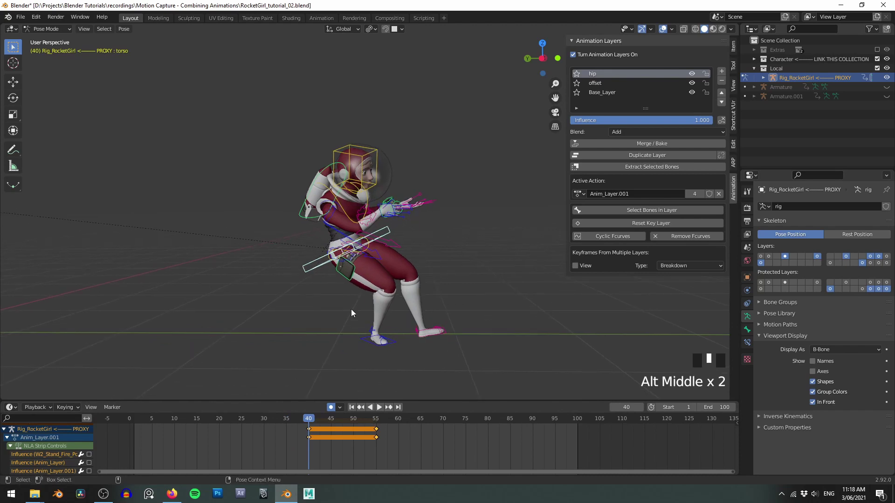
pyautogui.keyDown('alt'); pyautogui.middleClick(303, 358); pyautogui.keyUp('alt')
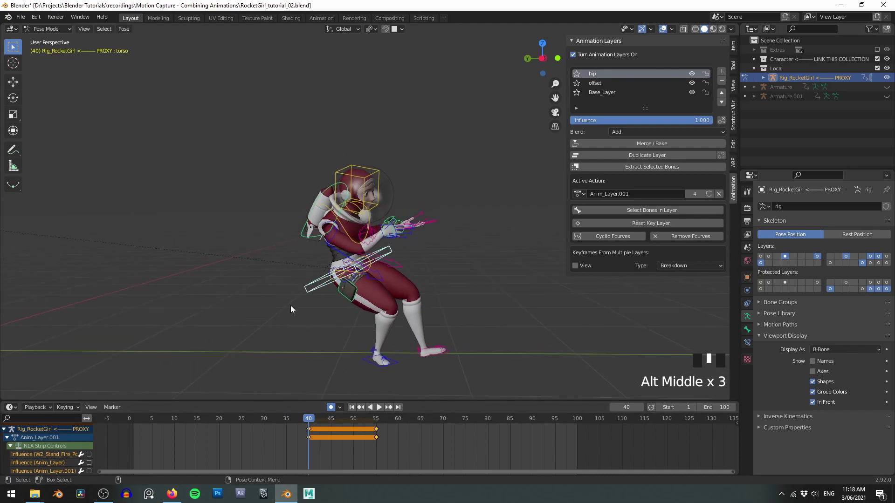
# Lower the torso control about 0.19 m along the global Z axis at frame 55.
pyautogui.scroll(-2, 289, 305)
pyautogui.moveTo(290, 440); pyautogui.dragTo(376, 451, button='right')
pyautogui.scroll(2, 421, 217)
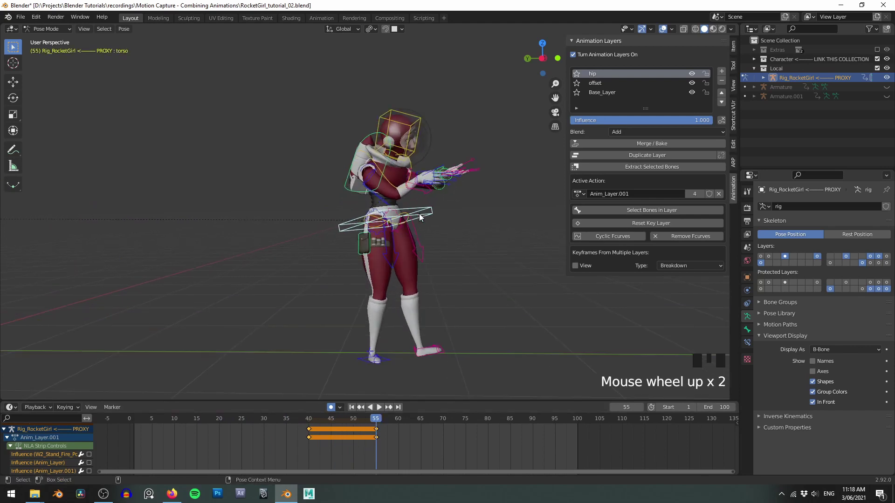
pyautogui.press('g')
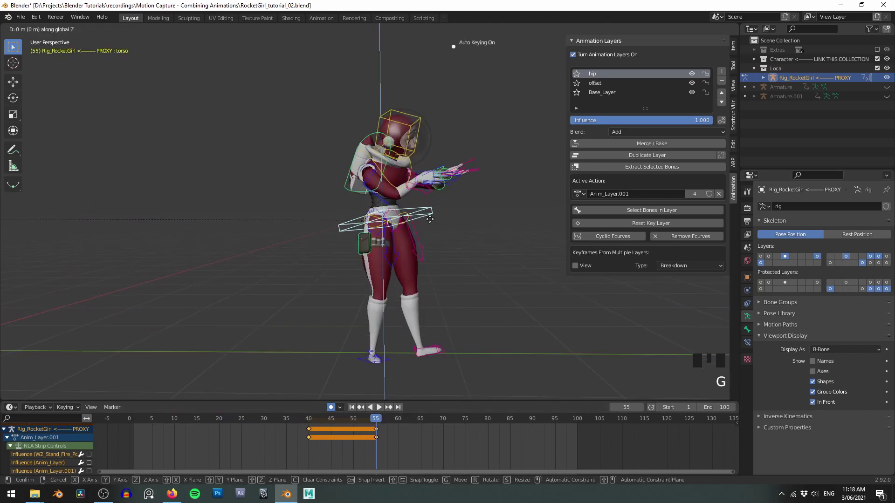
pyautogui.click(433, 244)
pyautogui.scroll(-2, 346, 307)
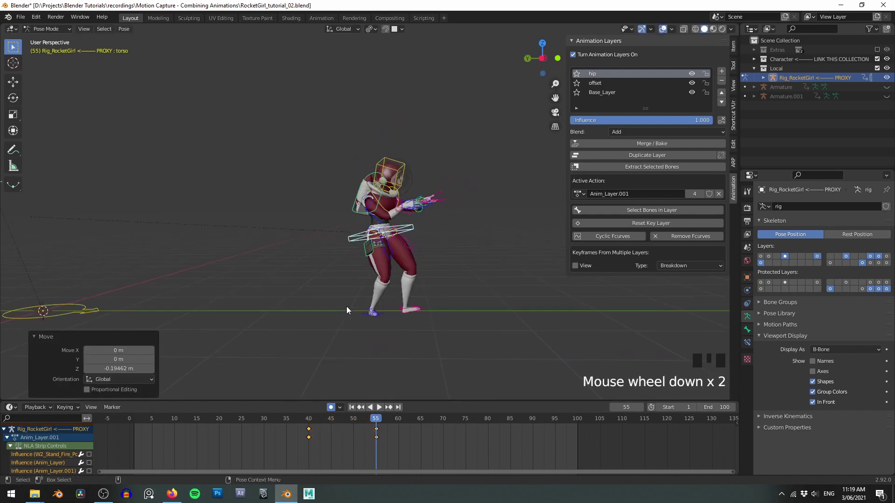
# Scrub and play back the animation from the front to examine the lowered hip motion.
pyautogui.moveTo(332, 449); pyautogui.dragTo(290, 458, button='right')
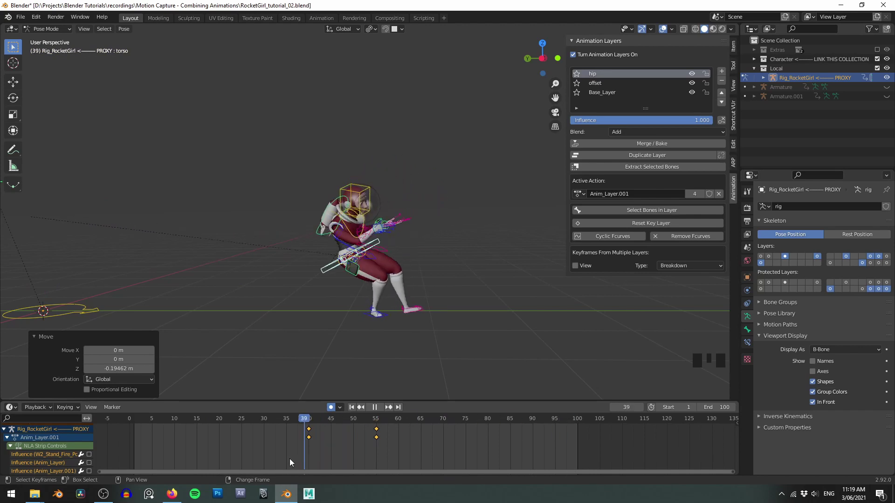
pyautogui.hotkey('shift', 'space')
pyautogui.keyDown('alt'); pyautogui.middleClick(395, 234); pyautogui.keyUp('alt')
pyautogui.keyDown('alt'); pyautogui.moveTo(396, 207); pyautogui.dragTo(346, 238); pyautogui.keyUp('alt')
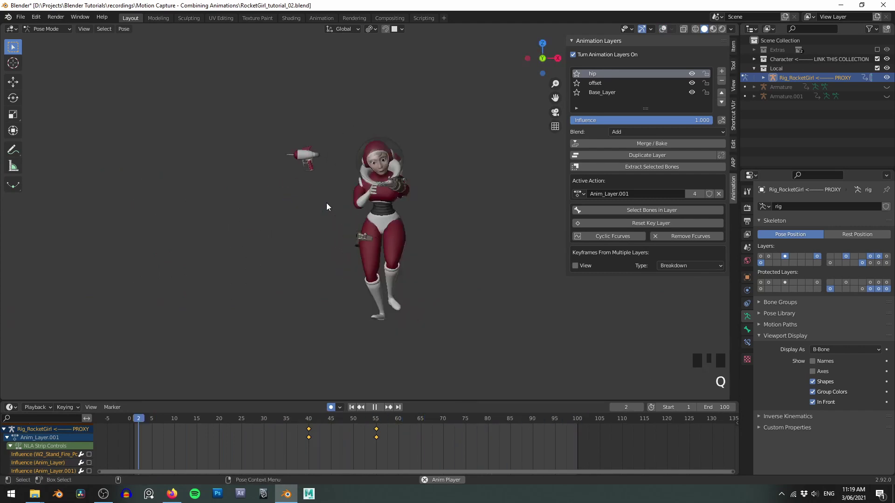
# Rotate the torso control about -4.67° in the front view at frame 55 and nudge its position slightly.
pyautogui.scroll(2, 384, 253)
pyautogui.scroll(-2, 384, 254)
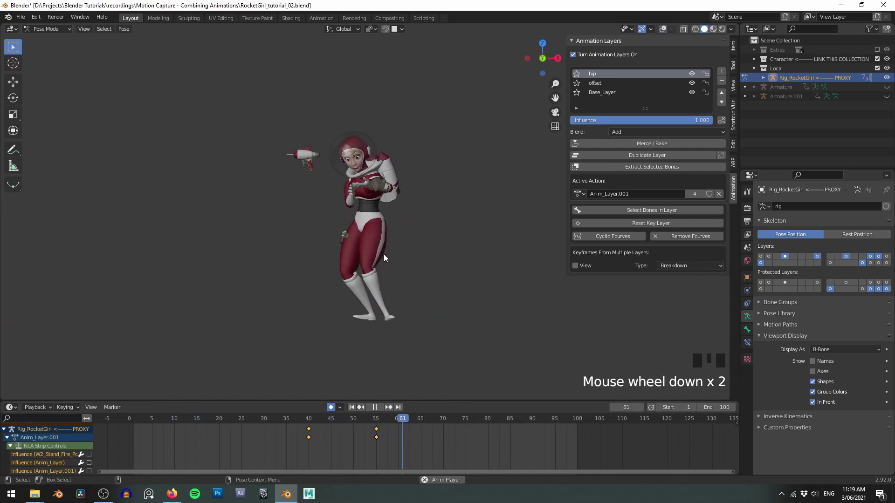
pyautogui.hotkey('shift', 'space')
pyautogui.rightClick(346, 457)
pyautogui.moveTo(350, 456); pyautogui.dragTo(424, 451, button='right')
pyautogui.hotkey('shift', 'alt', 'z')
pyautogui.scroll(1, 420, 266)
pyautogui.scroll(1, 420, 265)
pyautogui.scroll(1, 425, 323)
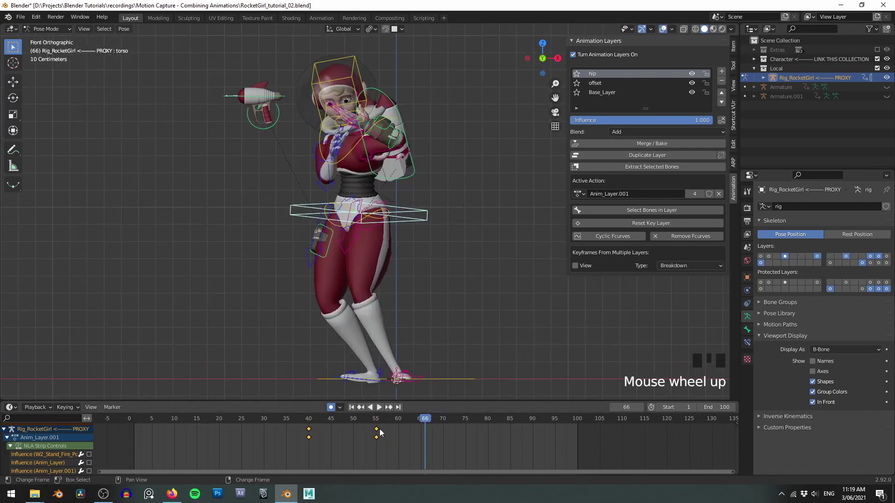
pyautogui.rightClick(375, 428)
pyautogui.press('r')
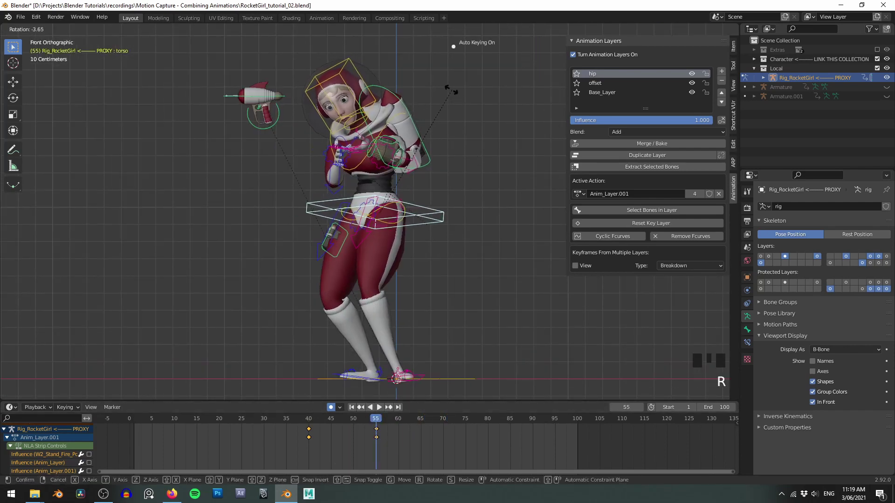
pyautogui.click(450, 93)
pyautogui.press('g')
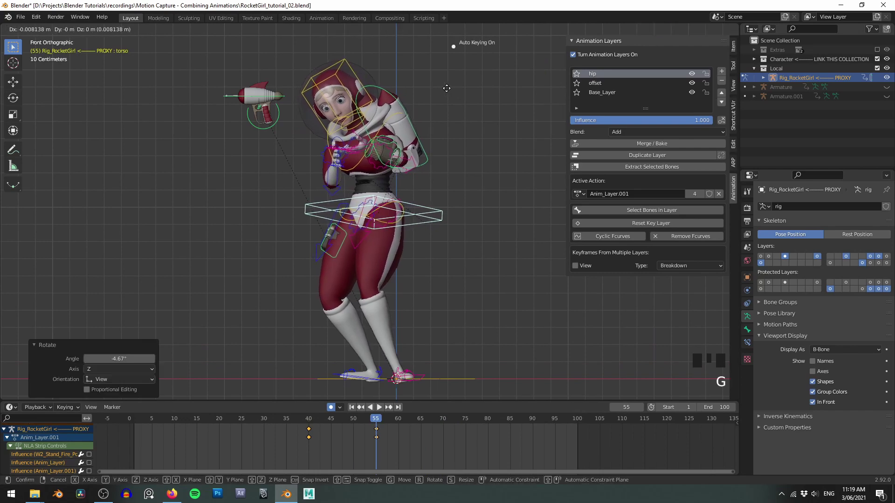
pyautogui.click(446, 89)
# Add a new animation layer above the hip layer and name it feet.
pyautogui.keyDown('alt'); pyautogui.moveTo(441, 235); pyautogui.dragTo(377, 236, button='middle'); pyautogui.keyUp('alt')
pyautogui.keyDown('alt'); pyautogui.moveTo(376, 235); pyautogui.dragTo(558, 151); pyautogui.keyUp('alt')
pyautogui.scroll(-1, 426, 167)
pyautogui.click(721, 72)
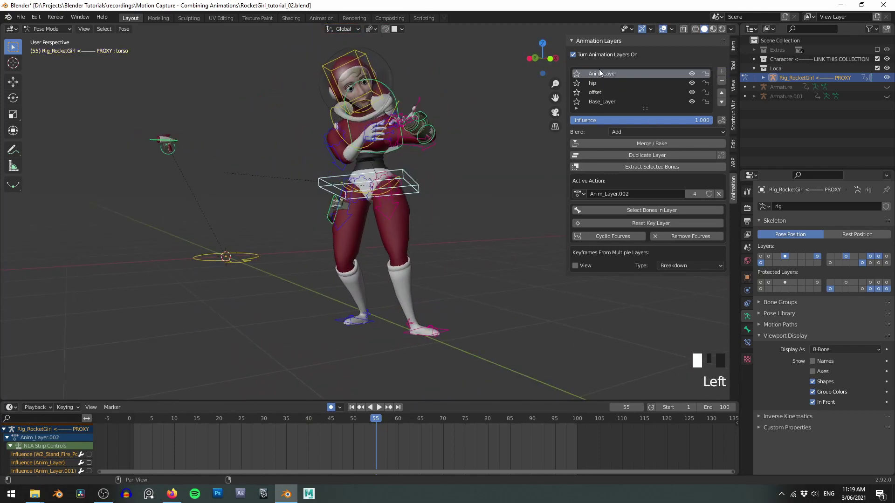
pyautogui.doubleClick(599, 73)
pyautogui.write('feet')
pyautogui.press('Return')
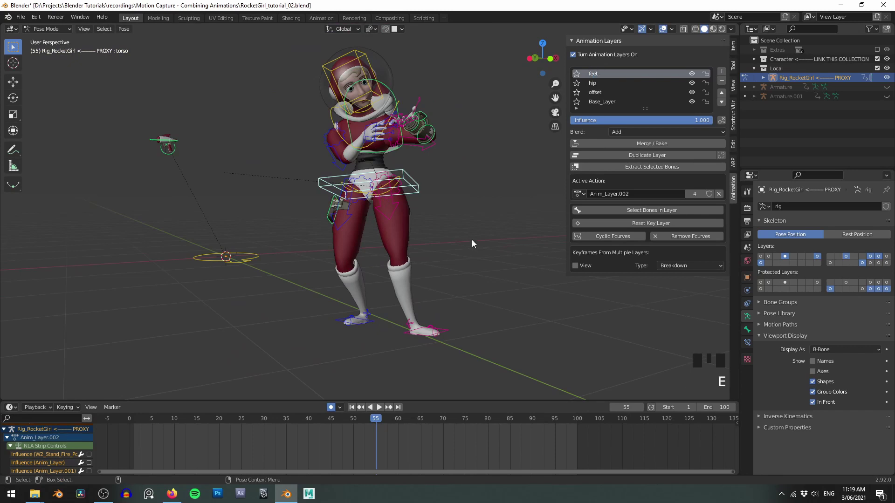
# Insert keyframes for both foot IK controls at frames 30 and 40 on the feet layer.
pyautogui.click(442, 328)
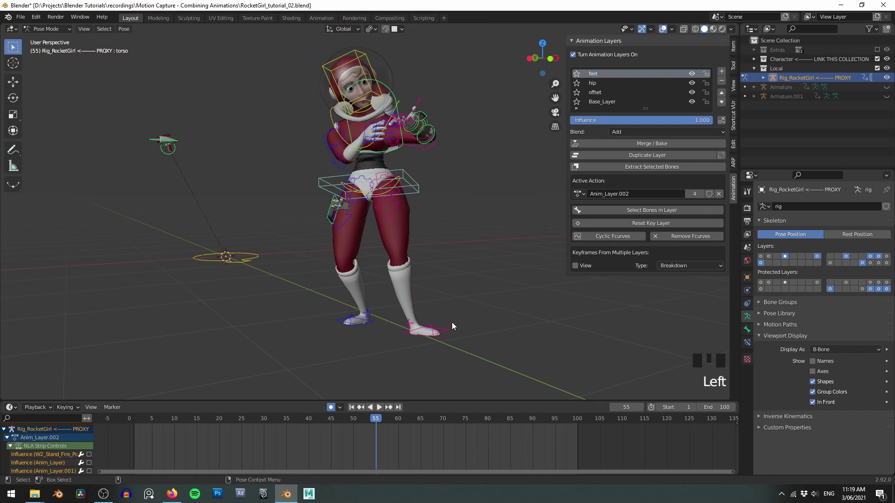
pyautogui.keyDown('shift'); pyautogui.click(366, 323); pyautogui.keyUp('shift')
pyautogui.keyDown('alt'); pyautogui.moveTo(366, 326); pyautogui.dragTo(396, 234); pyautogui.keyUp('alt')
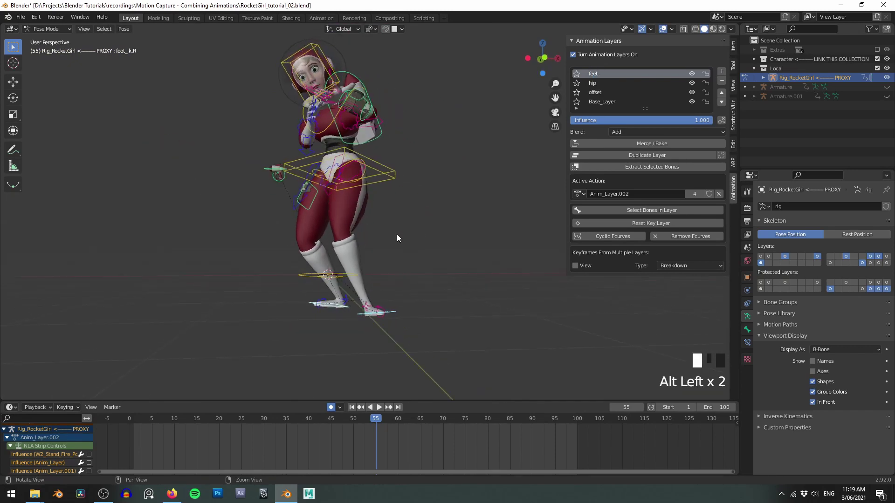
pyautogui.moveTo(263, 440); pyautogui.dragTo(308, 446, button='right')
pyautogui.keyDown('alt'); pyautogui.click(420, 301); pyautogui.keyUp('alt')
pyautogui.rightClick(285, 444)
pyautogui.press('i')
pyautogui.click(404, 305)
# Move the left foot IK control outward about 0.18 m along the global X axis at frame 40.
pyautogui.press('q')
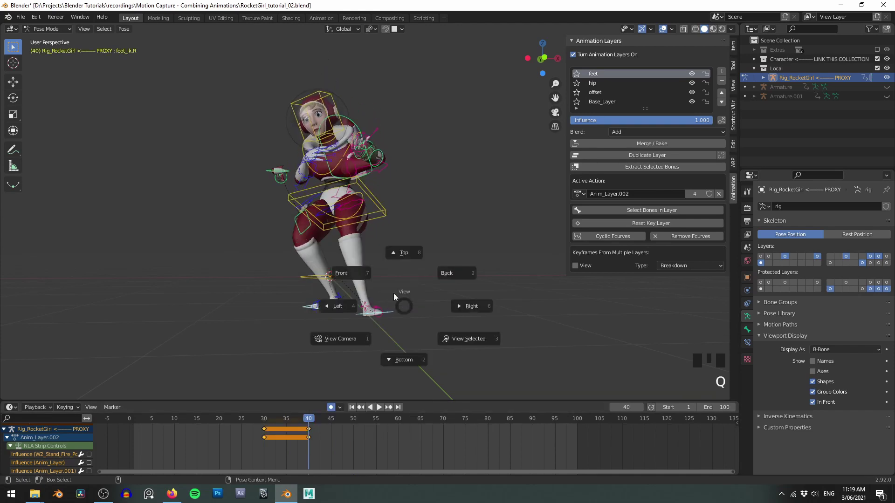
pyautogui.click(393, 293)
pyautogui.scroll(2, 373, 286)
pyautogui.keyDown('alt'); pyautogui.middleClick(413, 258); pyautogui.keyUp('alt')
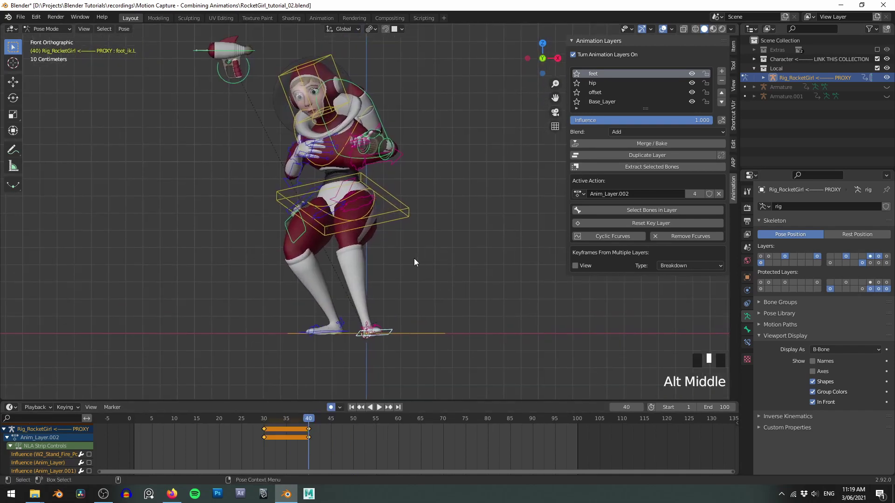
pyautogui.press('g')
pyautogui.press('x')
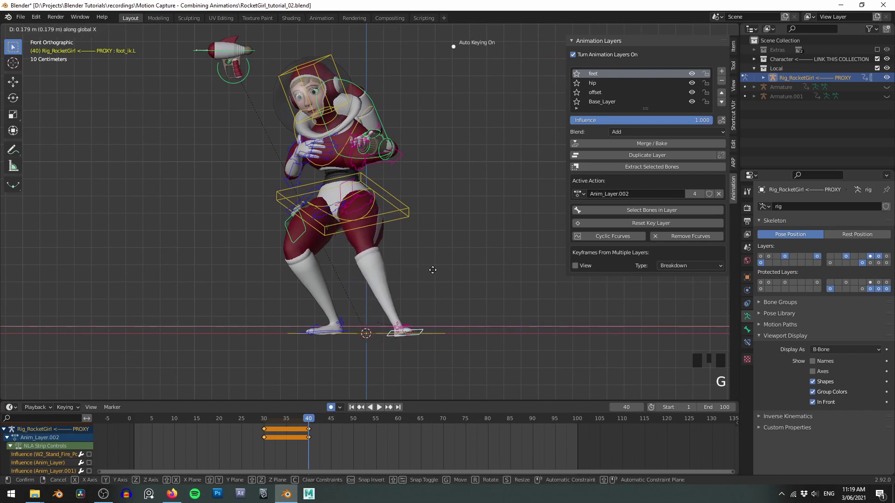
pyautogui.click(364, 317)
# Move the right foot IK control about -0.13 m along the global X axis at frame 40.
pyautogui.click(326, 332)
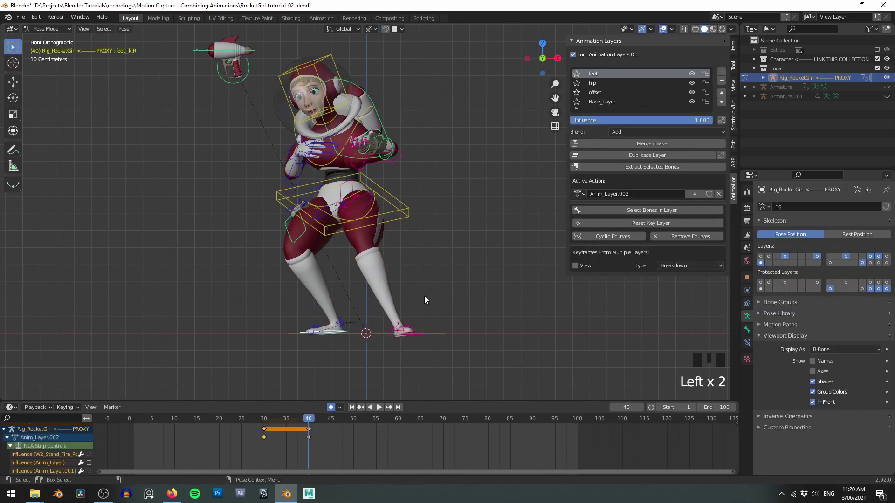
pyautogui.press('g')
pyautogui.press('x')
pyautogui.click(402, 296)
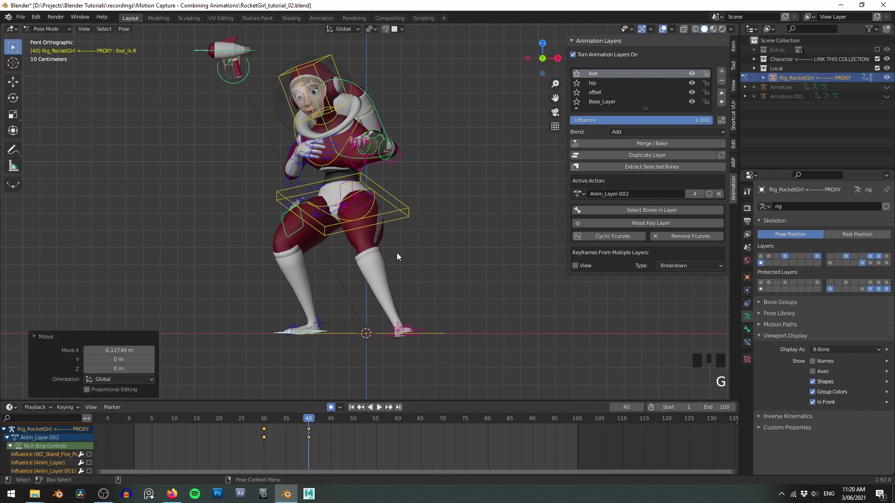
# Select the left thigh IK control and turn on its pole target with Toggle Pole at frame 40.
pyautogui.keyDown('alt'); pyautogui.moveTo(474, 212); pyautogui.dragTo(428, 238); pyautogui.keyUp('alt')
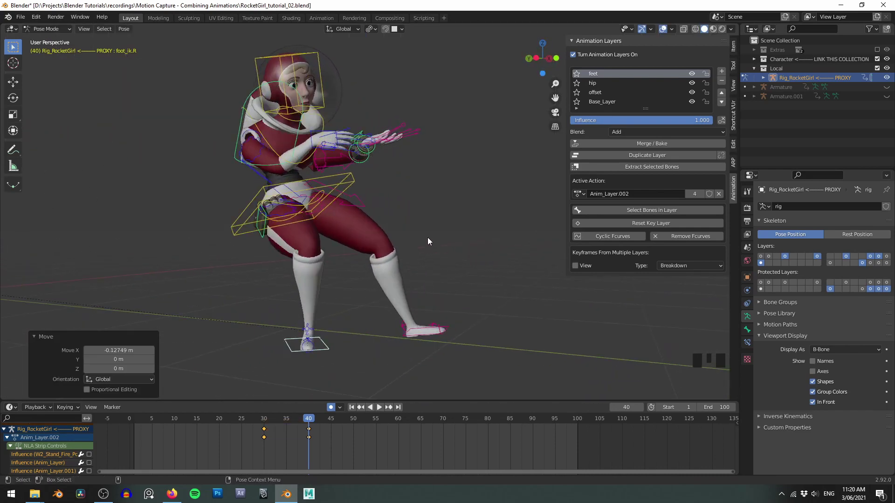
pyautogui.click(370, 207)
pyautogui.keyDown('alt'); pyautogui.moveTo(480, 199); pyautogui.dragTo(416, 208); pyautogui.keyUp('alt')
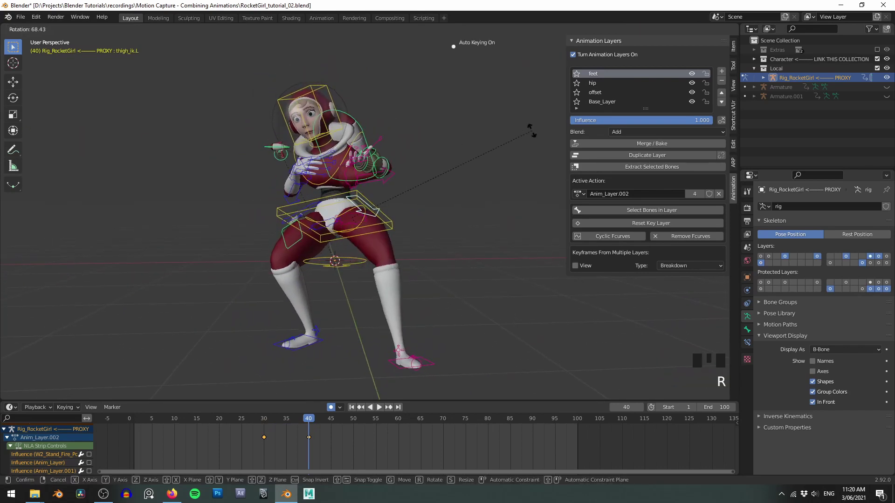
pyautogui.keyDown('alt'); pyautogui.moveTo(529, 127); pyautogui.dragTo(488, 220); pyautogui.keyUp('alt')
pyautogui.keyDown('alt'); pyautogui.middleClick(438, 190); pyautogui.keyUp('alt')
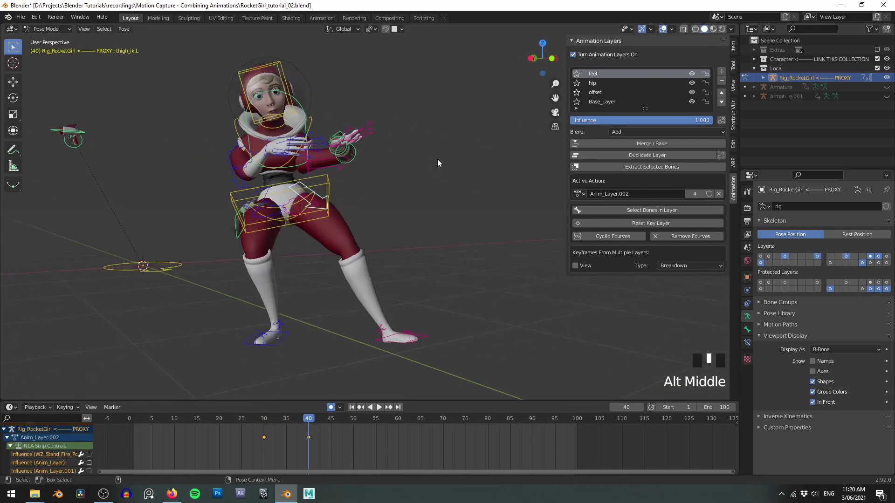
pyautogui.click(732, 46)
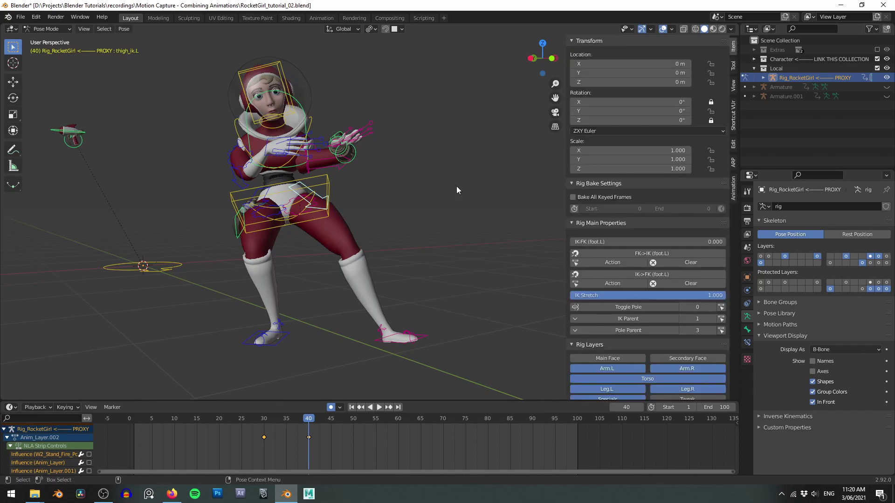
pyautogui.keyDown('alt'); pyautogui.moveTo(457, 190); pyautogui.dragTo(498, 201); pyautogui.keyUp('alt')
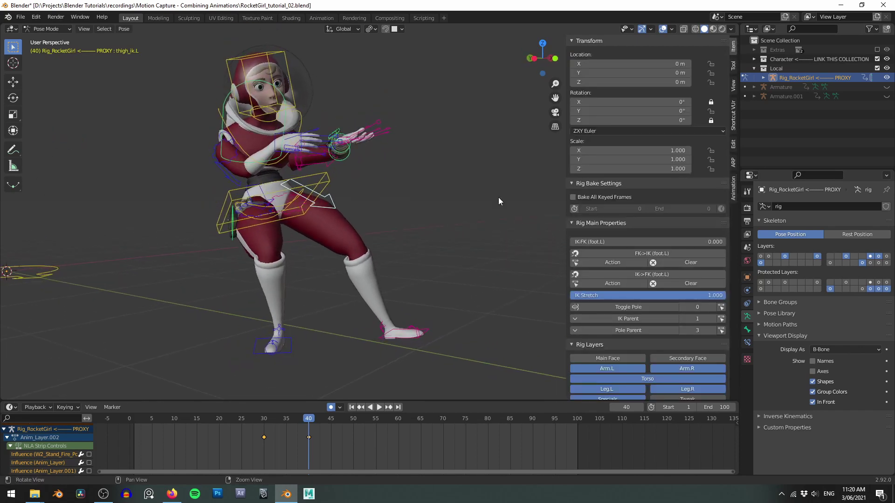
pyautogui.click(625, 307)
# Turn on the pole target for the right thigh IK control with Toggle Pole.
pyautogui.keyDown('alt'); pyautogui.moveTo(420, 269); pyautogui.dragTo(485, 147); pyautogui.keyUp('alt')
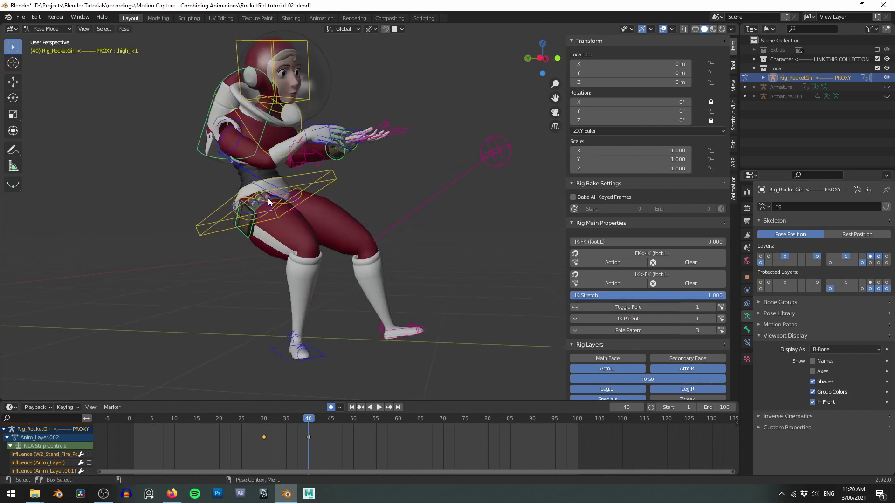
pyautogui.keyDown('alt'); pyautogui.moveTo(267, 197); pyautogui.dragTo(320, 242); pyautogui.keyUp('alt')
pyautogui.click(267, 225)
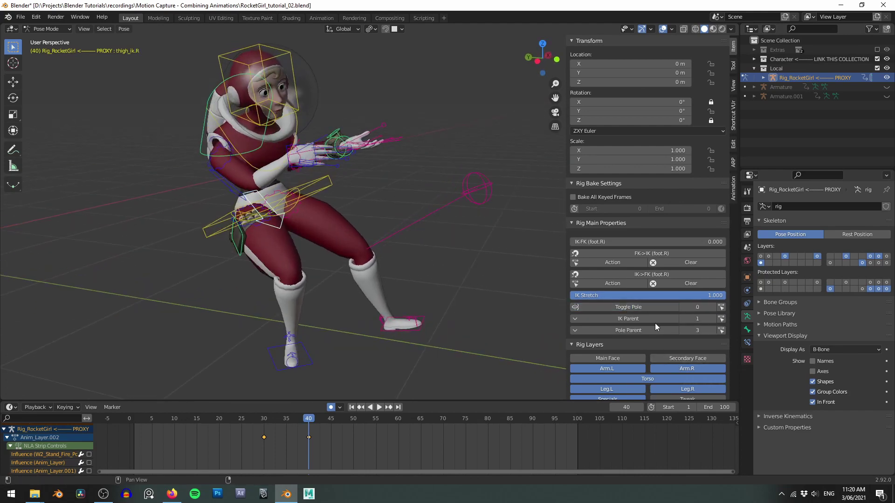
pyautogui.click(638, 306)
# Insert Location, Rotation & Scale keyframes for both knee pole targets at frames 30 and 40.
pyautogui.click(468, 197)
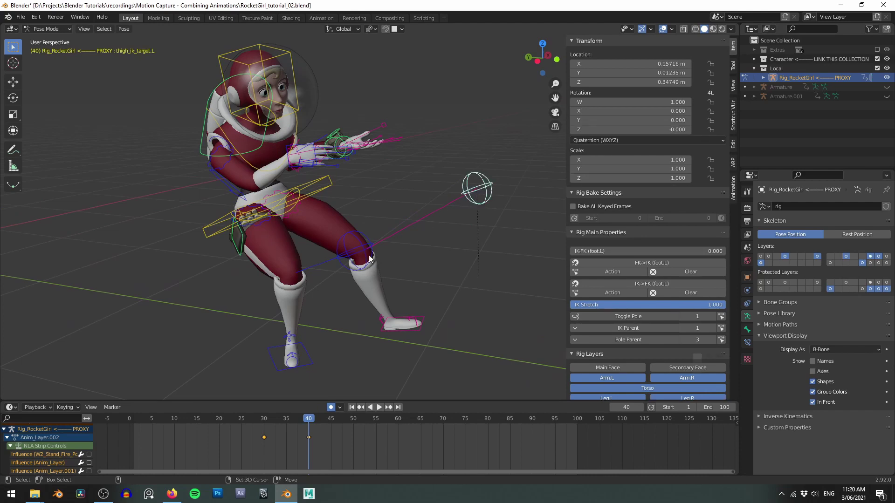
pyautogui.keyDown('shift'); pyautogui.click(373, 253); pyautogui.keyUp('shift')
pyautogui.click(373, 249)
pyautogui.keyDown('shift'); pyautogui.click(463, 197); pyautogui.keyUp('shift')
pyautogui.moveTo(468, 270); pyautogui.dragTo(482, 259, button='middle')
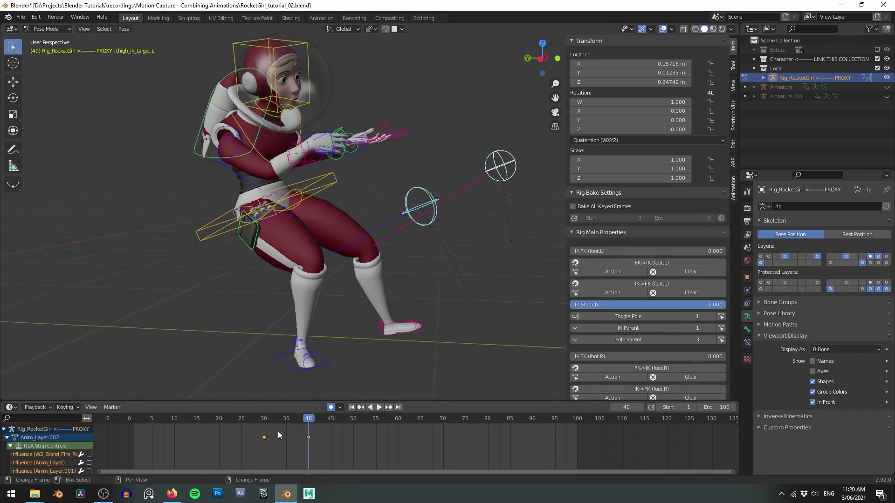
pyautogui.click(261, 436)
pyautogui.press('i')
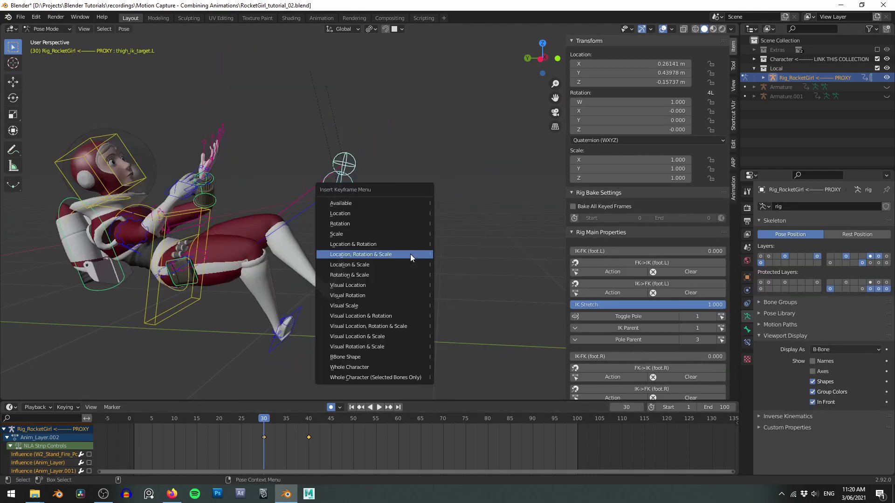
pyautogui.click(410, 253)
pyautogui.press('Up')
pyautogui.press('KP_1')
pyautogui.press('i')
pyautogui.click(379, 294)
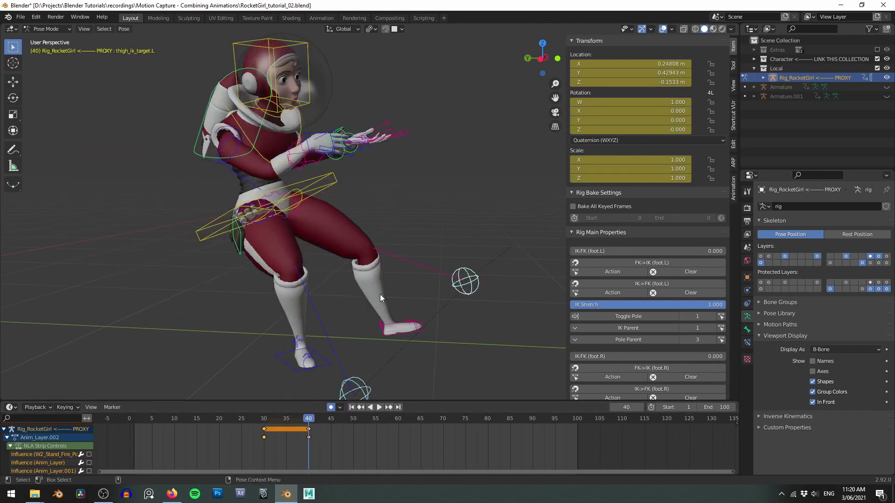
# Move the left knee pole target about 0.31 m in X and 0.06 m in Z at frame 40.
pyautogui.press('g')
pyautogui.press('Escape')
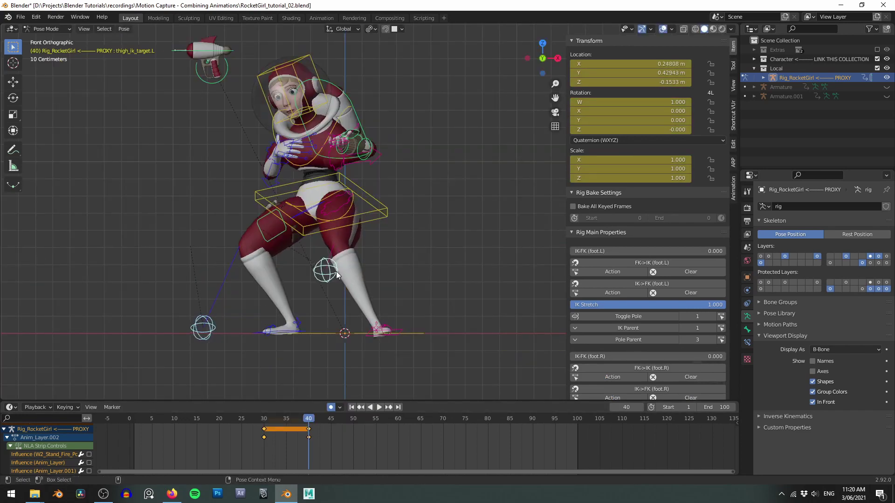
pyautogui.press('g')
pyautogui.click(441, 232)
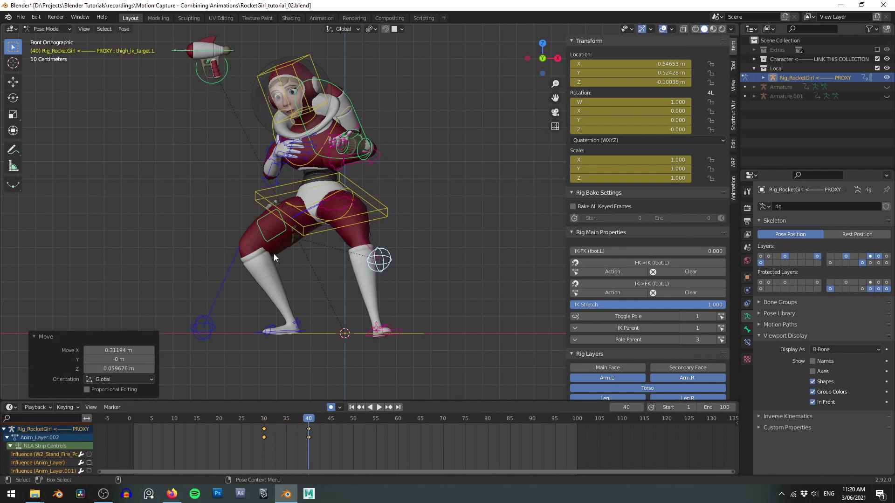
# Move the right knee pole target about -0.05 m in X, 0.06 m in Y and 0.27 m in Z at frame 40.
pyautogui.moveTo(273, 254); pyautogui.dragTo(332, 256, button='middle')
pyautogui.scroll(-3, 373, 308)
pyautogui.click(382, 295)
pyautogui.moveTo(413, 297); pyautogui.dragTo(382, 267, button='middle')
pyautogui.press('g')
pyautogui.click(449, 278)
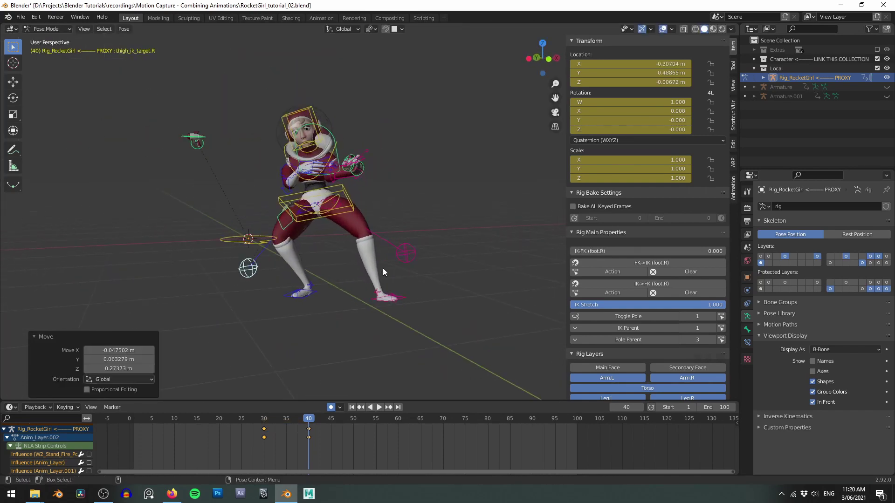
# Insert a keyframe for both knee pole targets at frame 1 on the feet layer.
pyautogui.moveTo(231, 438); pyautogui.dragTo(256, 436)
pyautogui.moveTo(322, 298); pyautogui.dragTo(284, 279, button='middle')
pyautogui.moveTo(242, 436); pyautogui.dragTo(135, 439)
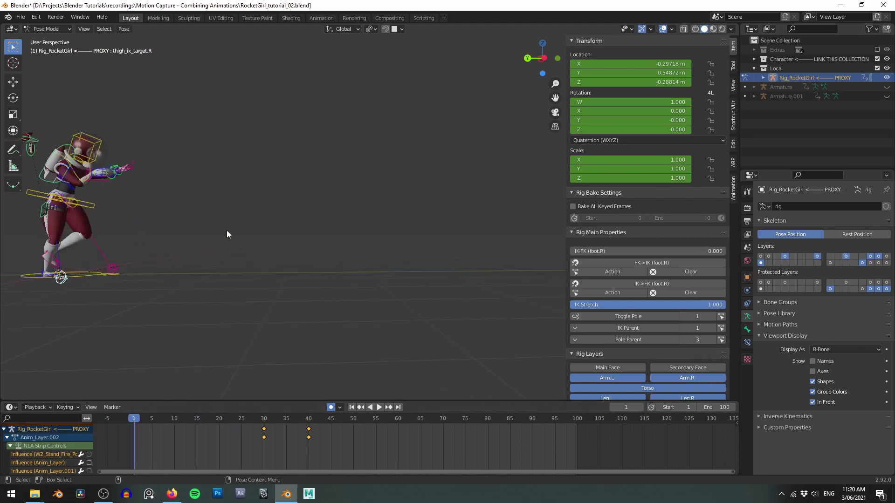
pyautogui.press('space')
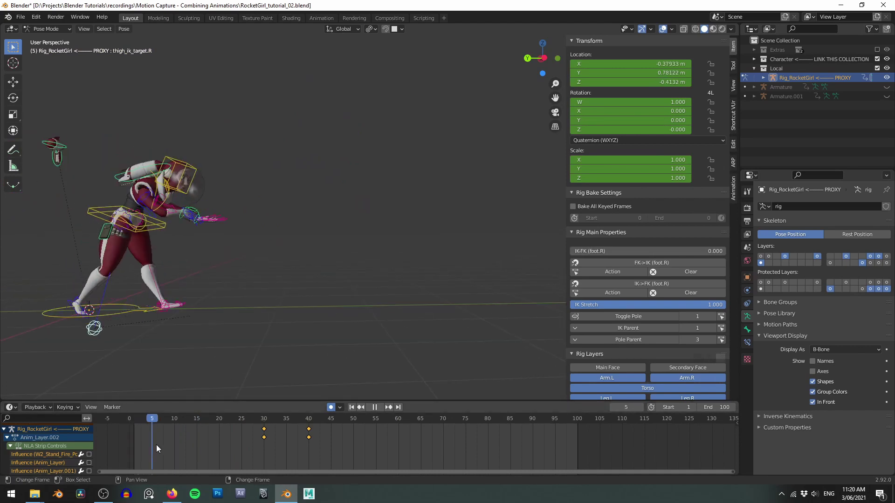
pyautogui.moveTo(166, 445); pyautogui.dragTo(135, 443)
pyautogui.keyDown('shift'); pyautogui.click(160, 301); pyautogui.keyUp('shift')
pyautogui.keyDown('shift'); pyautogui.moveTo(212, 254); pyautogui.dragTo(292, 245, button='middle'); pyautogui.keyUp('shift')
pyautogui.press('i')
pyautogui.click(292, 244)
pyautogui.keyDown('shift'); pyautogui.moveTo(245, 212); pyautogui.dragTo(311, 192, button='middle'); pyautogui.keyUp('shift')
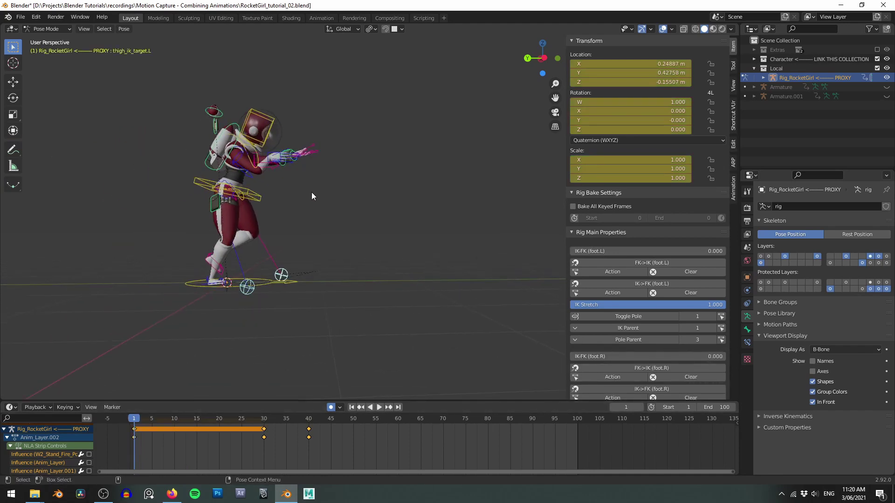
# Move the right knee pole target in front of its knee at frame 14, about -1.03 m in Y and -0.36 m in Z.
pyautogui.scroll(1, 312, 192)
pyautogui.press('space')
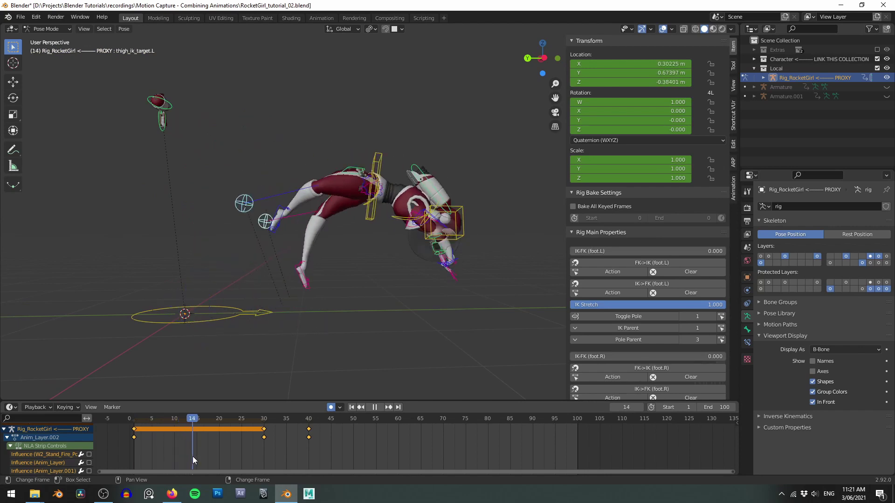
pyautogui.press('space')
pyautogui.click(244, 205)
pyautogui.keyDown('shift'); pyautogui.moveTo(321, 276); pyautogui.dragTo(268, 260, button='middle'); pyautogui.keyUp('shift')
pyautogui.press('g')
pyautogui.click(389, 301)
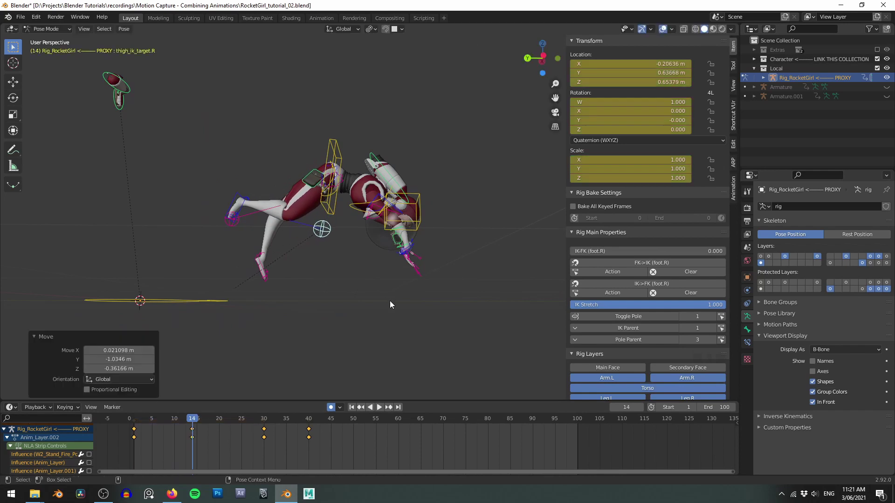
# Reposition the left knee pole target in front of the left knee at frame 14, refining it from several angles.
pyautogui.moveTo(390, 301); pyautogui.dragTo(331, 253, button='middle')
pyautogui.click(369, 251)
pyautogui.moveTo(417, 275); pyautogui.dragTo(480, 236, button='middle')
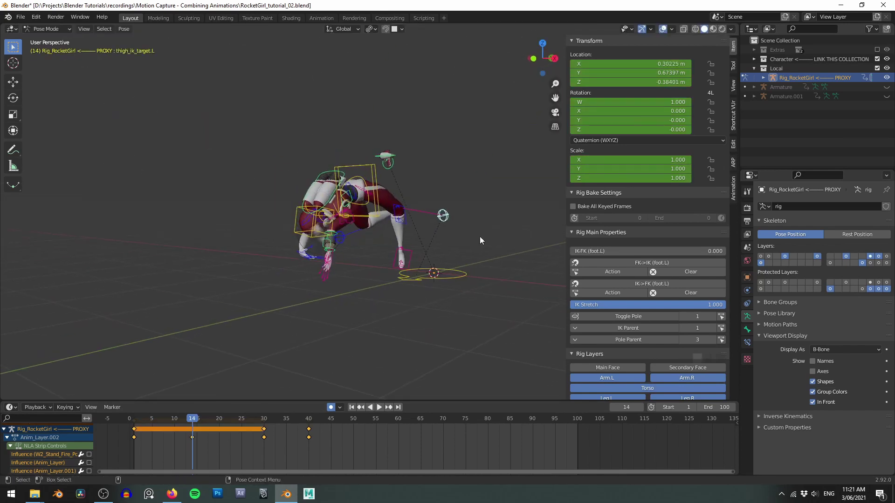
pyautogui.press('g')
pyautogui.click(432, 284)
pyautogui.moveTo(432, 284); pyautogui.dragTo(424, 257, button='middle')
pyautogui.press('g')
pyautogui.click(443, 247)
pyautogui.press('g')
pyautogui.click(354, 307)
pyautogui.moveTo(354, 308); pyautogui.dragTo(455, 311, button='middle')
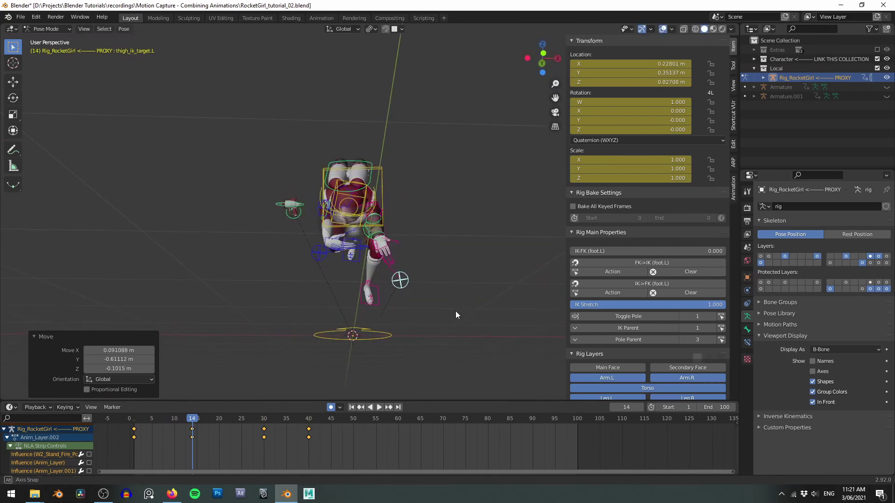
pyautogui.press('g')
pyautogui.click(419, 326)
# Scrub from frame 14 to frame 36 and examine the knee and leg motion from different angles.
pyautogui.moveTo(184, 458); pyautogui.dragTo(243, 457)
pyautogui.moveTo(372, 308); pyautogui.dragTo(407, 248, button='middle')
pyautogui.press('KP_Decimal')
pyautogui.scroll(-10, 347, 245)
pyautogui.moveTo(348, 242); pyautogui.dragTo(365, 241, button='middle')
pyautogui.keyDown('shift'); pyautogui.moveTo(366, 241); pyautogui.dragTo(340, 246, button='middle'); pyautogui.keyUp('shift')
pyautogui.keyDown('shift'); pyautogui.moveTo(212, 437); pyautogui.dragTo(290, 430, button='right'); pyautogui.keyUp('shift')
pyautogui.moveTo(396, 272); pyautogui.dragTo(333, 268, button='middle')
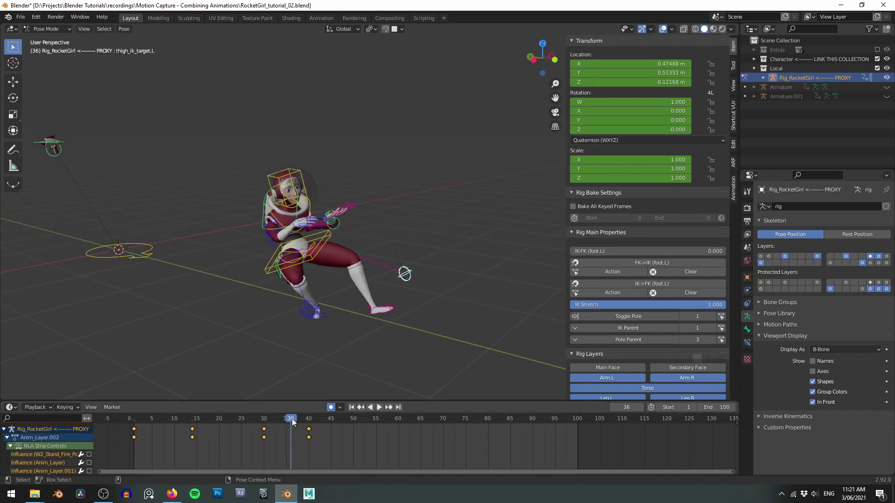
# Move the left knee pole target down in front of its knee at frame 23.
pyautogui.moveTo(292, 419); pyautogui.dragTo(230, 431, button='right')
pyautogui.moveTo(352, 293); pyautogui.dragTo(294, 275, button='middle')
pyautogui.moveTo(227, 418); pyautogui.dragTo(231, 424)
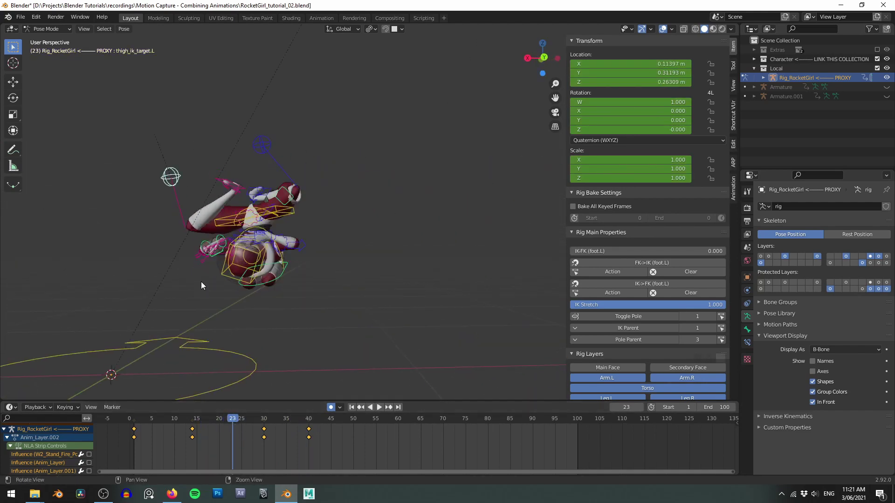
pyautogui.moveTo(207, 285); pyautogui.dragTo(247, 305, button='middle')
pyautogui.press('g')
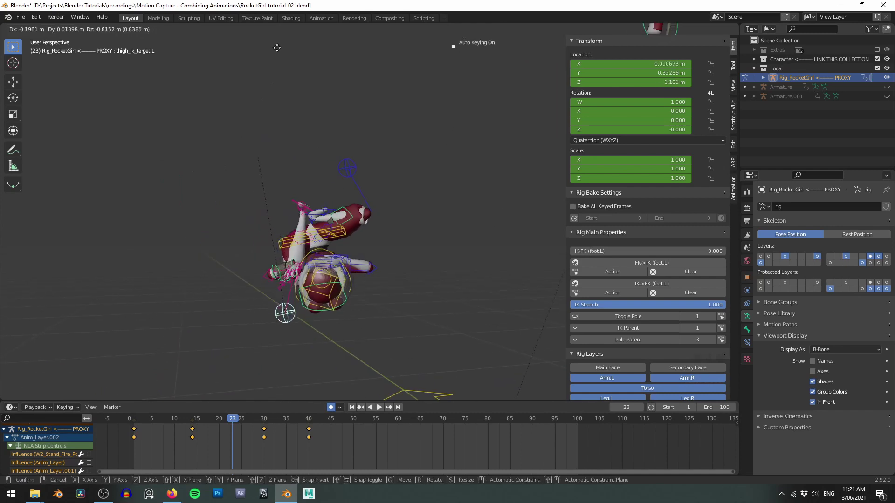
pyautogui.click(285, 437)
# Reposition the right knee pole target in front of its knee at frame 23, refining it from several angles.
pyautogui.click(347, 167)
pyautogui.moveTo(351, 124); pyautogui.dragTo(343, 143, button='middle')
pyautogui.press('g')
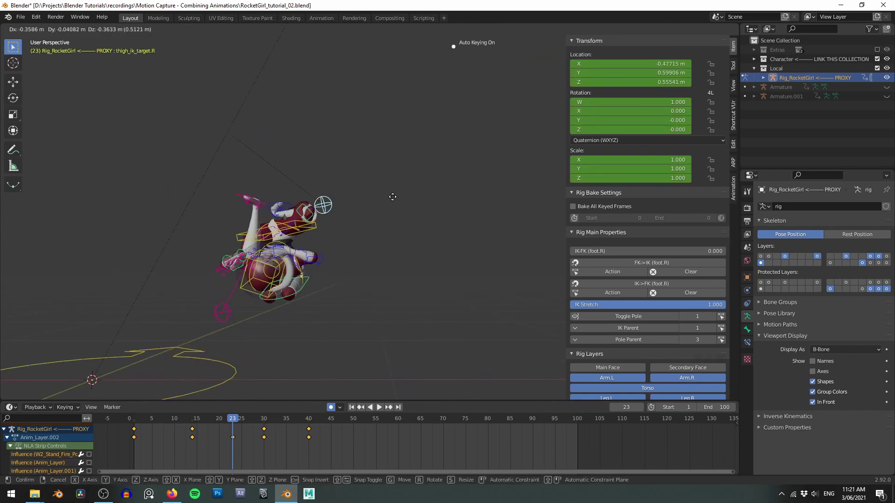
pyautogui.click(361, 270)
pyautogui.keyDown('alt'); pyautogui.moveTo(361, 270); pyautogui.dragTo(340, 199); pyautogui.keyUp('alt')
pyautogui.press('f')
pyautogui.scroll(-8, 333, 125)
pyautogui.keyDown('alt'); pyautogui.moveTo(421, 115); pyautogui.dragTo(507, 144); pyautogui.keyUp('alt')
pyautogui.keyDown('alt'); pyautogui.moveTo(508, 144); pyautogui.dragTo(401, 211, button='middle'); pyautogui.keyUp('alt')
pyautogui.scroll(-1, 386, 211)
pyautogui.press('g')
pyautogui.click(355, 211)
pyautogui.press('g')
pyautogui.keyDown('alt'); pyautogui.moveTo(356, 214); pyautogui.dragTo(296, 208); pyautogui.keyUp('alt')
pyautogui.click(361, 202)
pyautogui.scroll(-4, 361, 202)
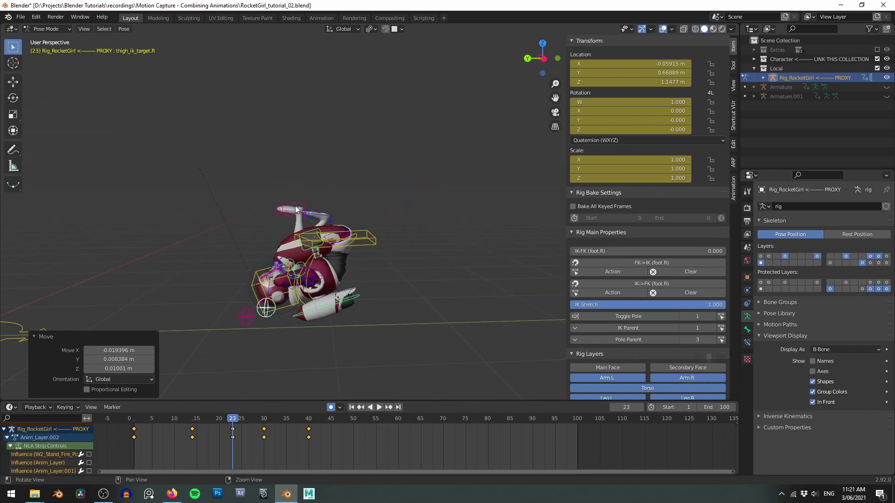
# Hide the overlays and play the animation from the start to examine the leg motion through the transition.
pyautogui.moveTo(177, 418); pyautogui.dragTo(282, 435)
pyautogui.moveTo(275, 326); pyautogui.dragTo(249, 331, button='middle')
pyautogui.moveTo(209, 435); pyautogui.dragTo(263, 436)
pyautogui.scroll(-4, 349, 233)
pyautogui.hotkey('alt', 'shift', 'z')
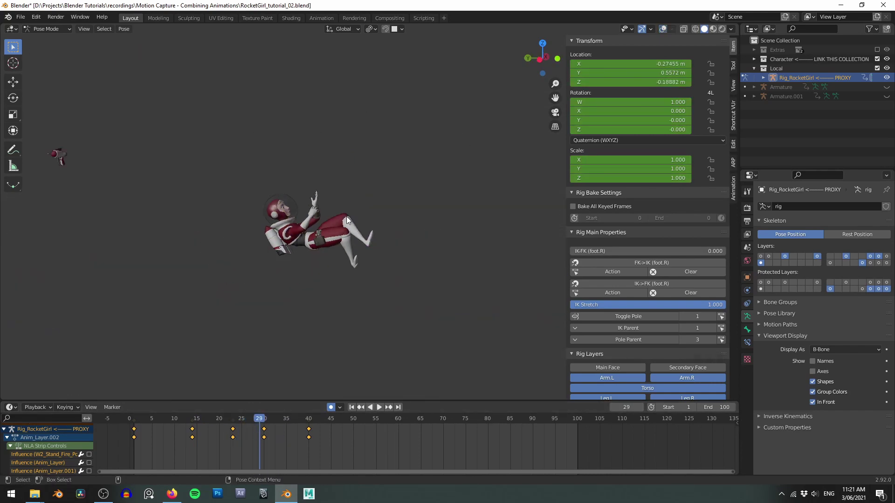
pyautogui.click(132, 425)
pyautogui.press('space')
pyautogui.moveTo(367, 236); pyautogui.dragTo(318, 221, button='middle')
pyautogui.press('space')
# Show the overlays in front view at frame 40 and move the left knee pole target about -0.06 m in X.
pyautogui.click(309, 437)
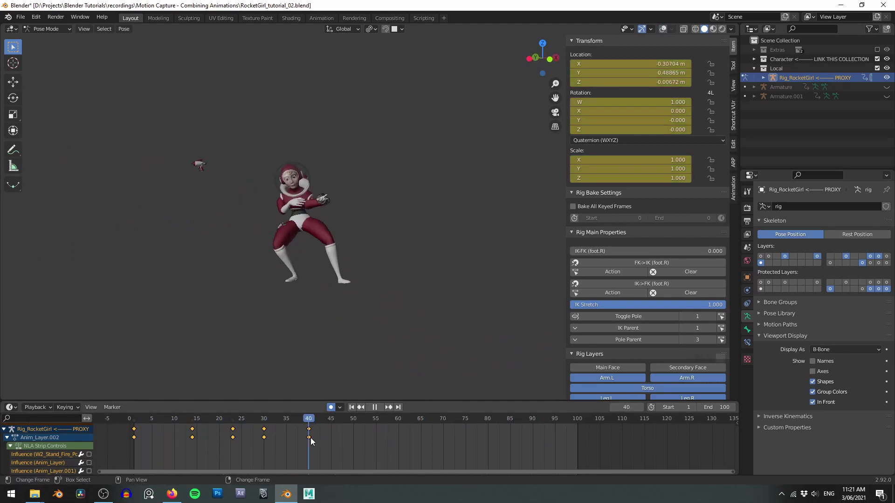
pyautogui.press('`')
pyautogui.click(305, 242)
pyautogui.press('`')
pyautogui.click(373, 195)
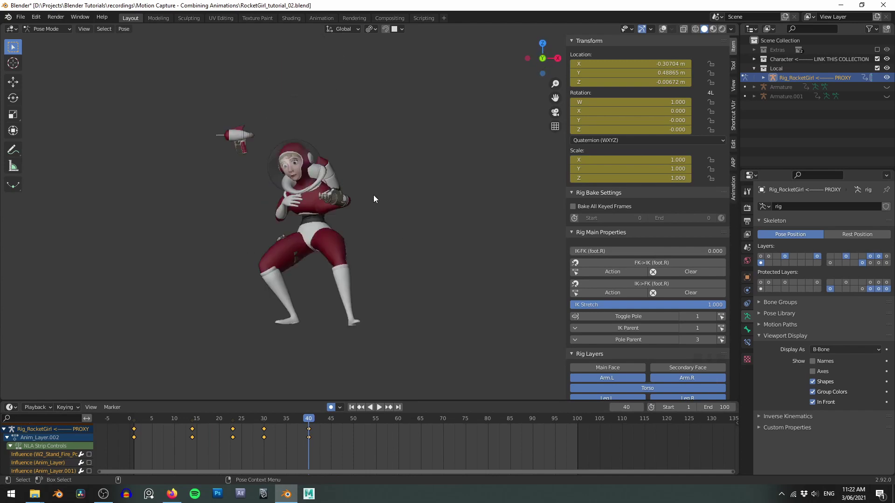
pyautogui.press('Tab')
pyautogui.click(378, 250)
pyautogui.press('z')
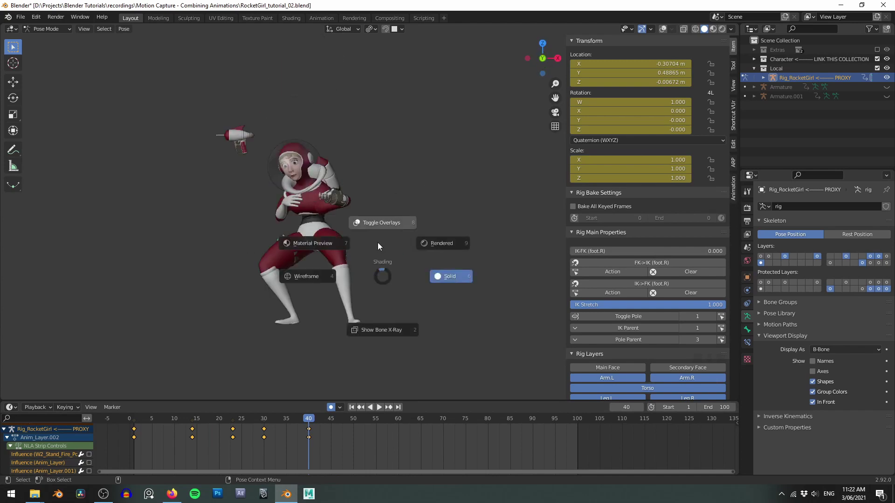
pyautogui.click(378, 227)
pyautogui.click(353, 273)
pyautogui.scroll(2, 395, 257)
pyautogui.press('g')
pyautogui.click(387, 257)
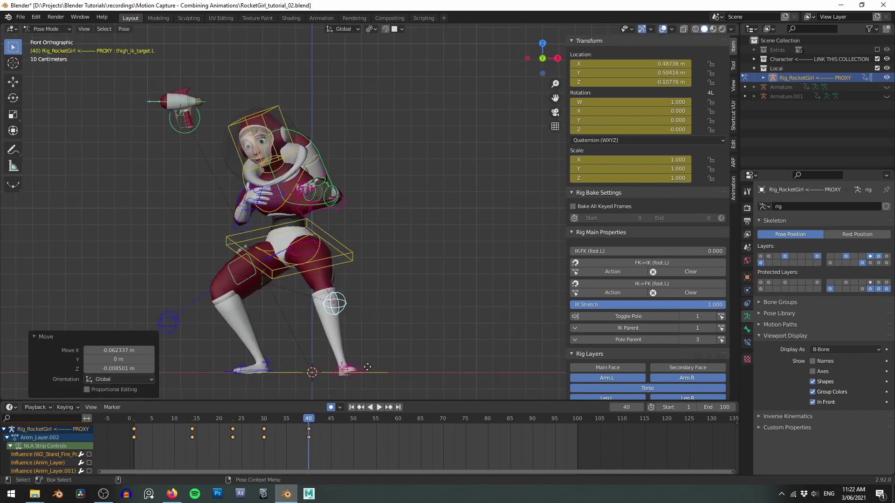
# Move the left foot IK control about -0.10 m along its local X axis at frame 40.
pyautogui.press('g')
pyautogui.click(367, 367)
pyautogui.rightClick(367, 367)
pyautogui.click(369, 367)
pyautogui.keyDown('shift'); pyautogui.moveTo(395, 296); pyautogui.dragTo(402, 283, button='middle'); pyautogui.keyUp('shift')
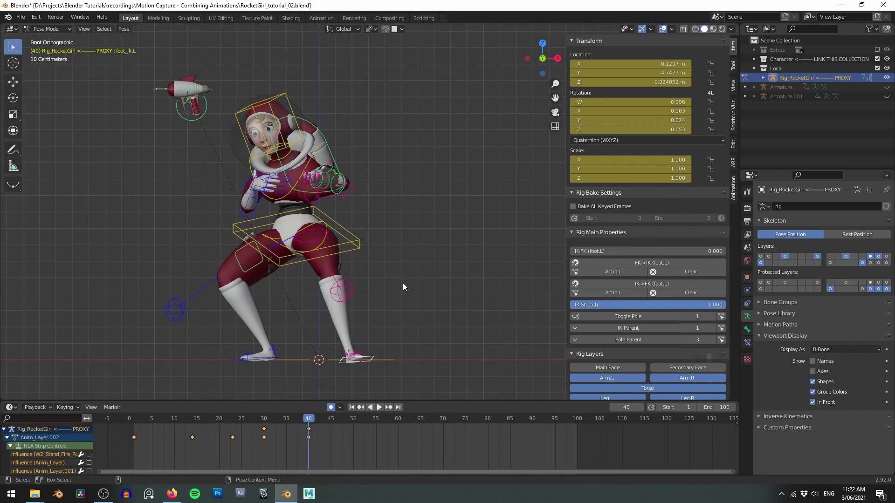
pyautogui.press('g')
pyautogui.press('x')
pyautogui.press('x')
pyautogui.click(394, 280)
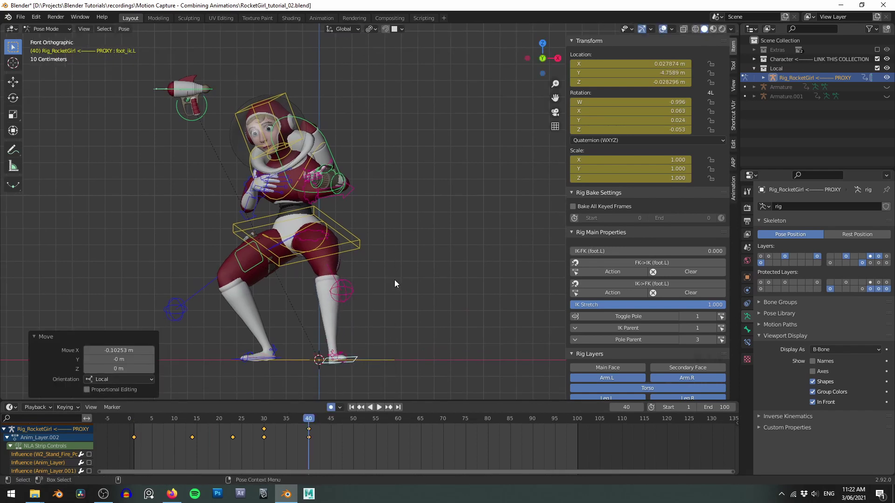
# Move the left knee pole target about 0.06 m in X and 0.03 m in Z to suit the shifted foot.
pyautogui.press('space')
pyautogui.moveTo(362, 449); pyautogui.dragTo(401, 456)
pyautogui.press('space')
pyautogui.click(343, 280)
pyautogui.press('g')
pyautogui.click(413, 268)
# Reposition the left knee pole target outward at frame 60.
pyautogui.press('space')
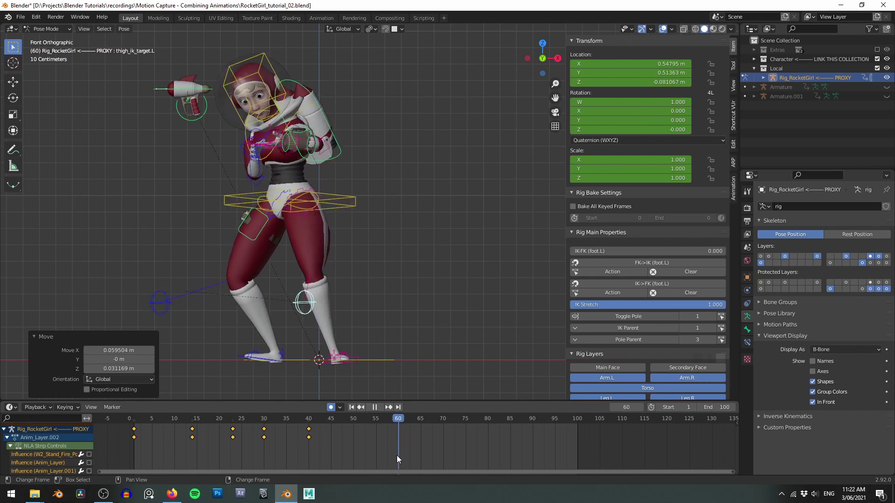
pyautogui.press('space')
pyautogui.press('g')
pyautogui.click(425, 243)
# Play the animation from the start without overlays and examine the refined leg motion from different angles.
pyautogui.press('z')
pyautogui.click(388, 210)
pyautogui.moveTo(375, 232); pyautogui.dragTo(477, 233, button='middle')
pyautogui.scroll(-2, 476, 233)
pyautogui.click(137, 460)
pyautogui.press('space')
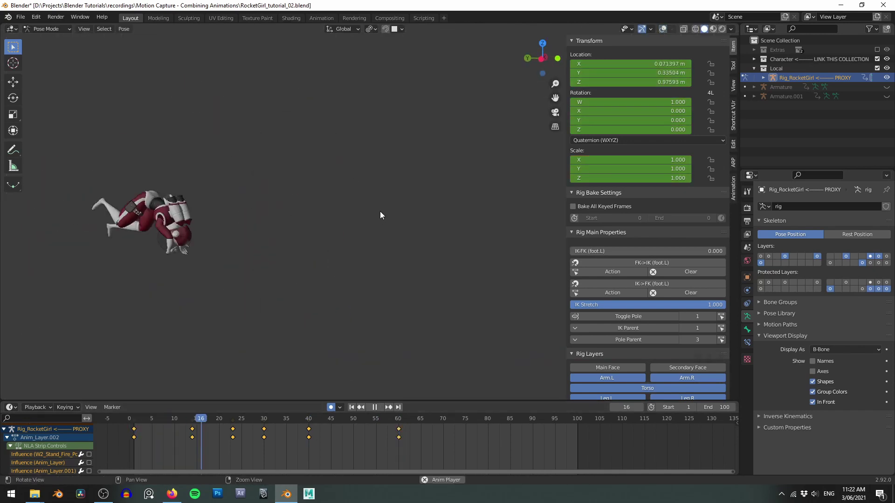
pyautogui.moveTo(303, 220); pyautogui.dragTo(364, 216, button='middle')
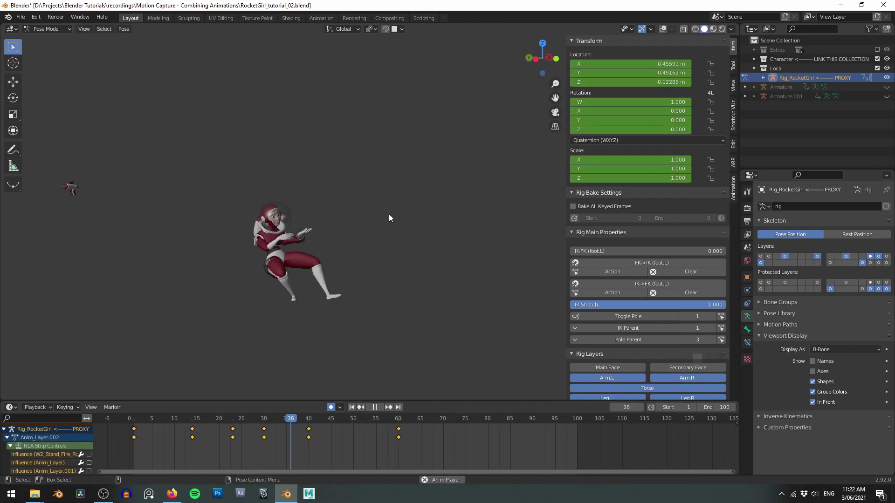
pyautogui.moveTo(376, 272); pyautogui.dragTo(391, 276, button='middle')
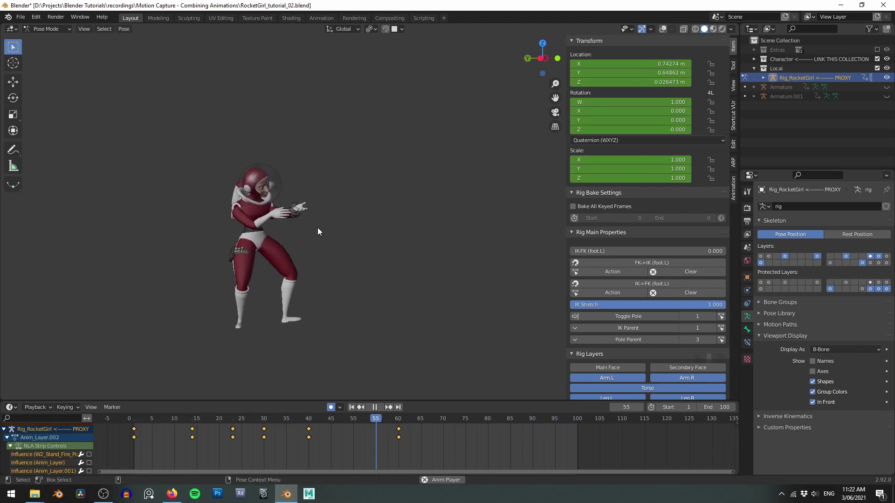
pyautogui.moveTo(318, 232); pyautogui.dragTo(310, 231, button='middle')
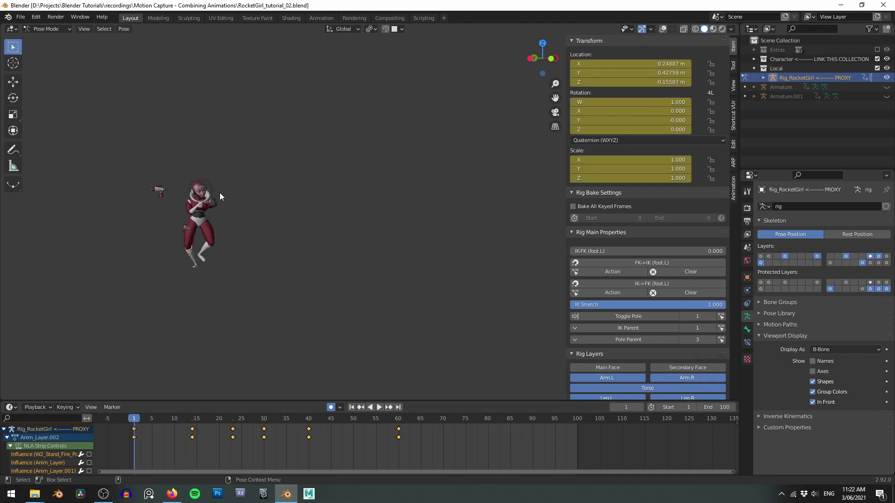
# Show the overlays at frame 1, open the bone constraint settings, and select and frame the blaster's offset control.
pyautogui.hotkey('shift', 'alt', 'z')
pyautogui.scroll(2, 191, 179)
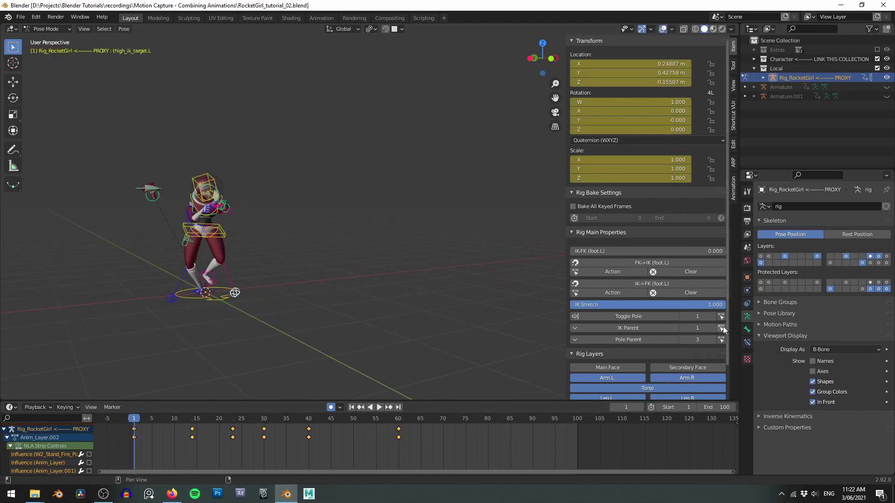
pyautogui.keyDown('shift'); pyautogui.moveTo(477, 300); pyautogui.dragTo(535, 301, button='middle'); pyautogui.keyUp('shift')
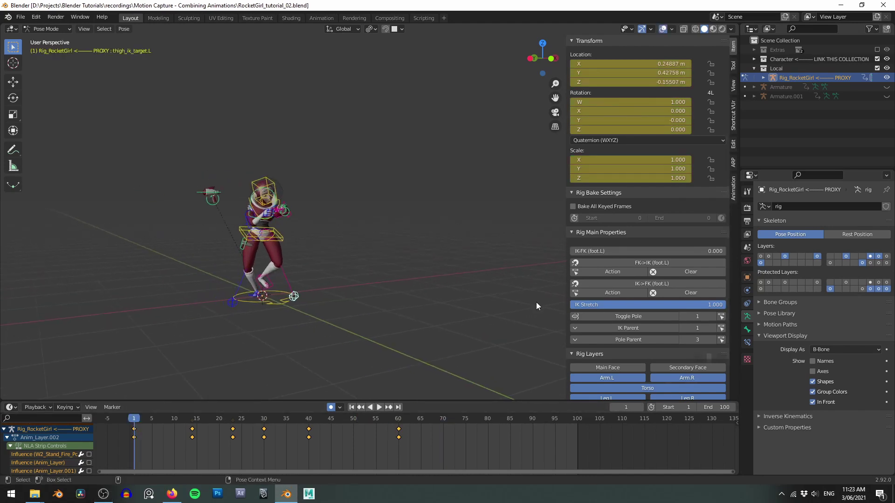
pyautogui.click(748, 345)
pyautogui.keyDown('shift'); pyautogui.moveTo(273, 186); pyautogui.dragTo(314, 199, button='middle'); pyautogui.keyUp('shift')
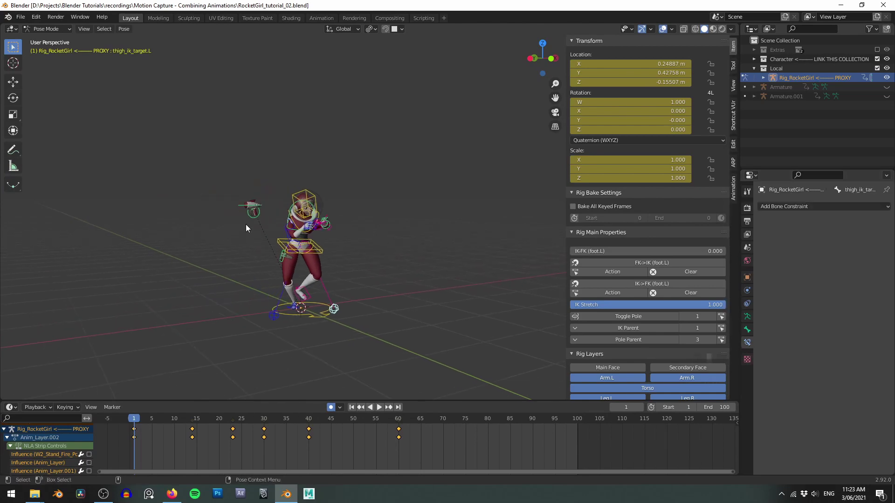
pyautogui.click(252, 217)
pyautogui.press('KP_Decimal')
pyautogui.scroll(-7, 304, 199)
pyautogui.keyDown('alt'); pyautogui.middleClick(308, 195); pyautogui.keyUp('alt')
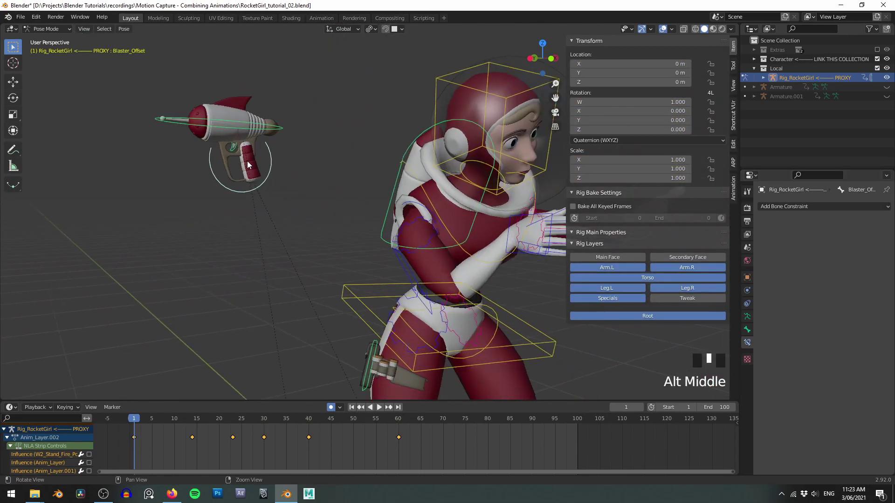
pyautogui.scroll(-4, 322, 179)
pyautogui.scroll(2, 312, 177)
pyautogui.scroll(5, 284, 129)
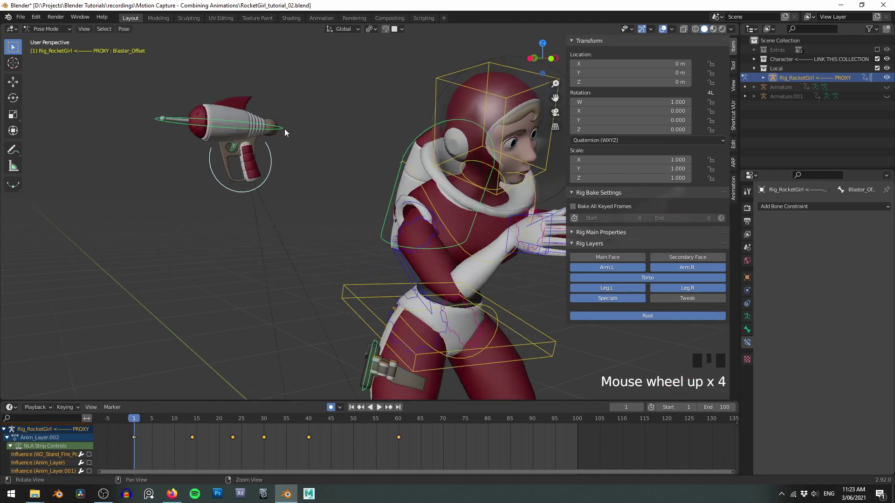
pyautogui.keyDown('alt'); pyautogui.click(197, 186); pyautogui.keyUp('alt')
pyautogui.keyDown('alt'); pyautogui.moveTo(333, 212); pyautogui.dragTo(328, 232); pyautogui.keyUp('alt')
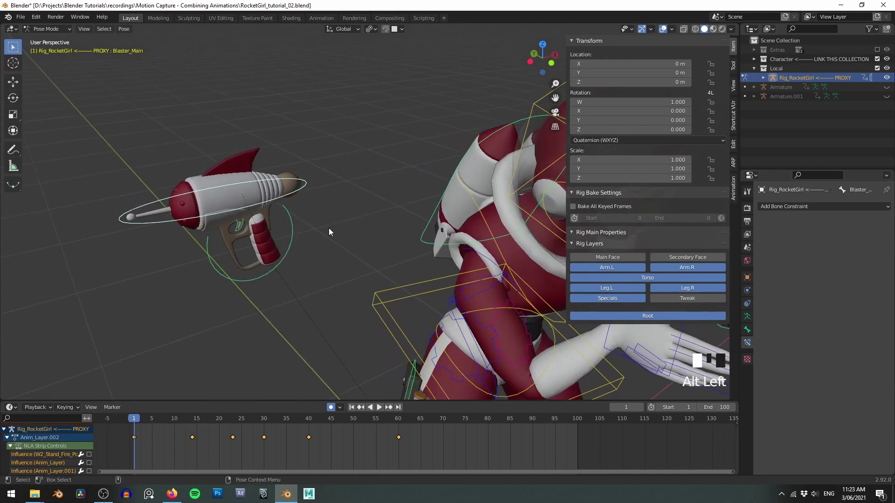
pyautogui.click(294, 234)
pyautogui.press('g')
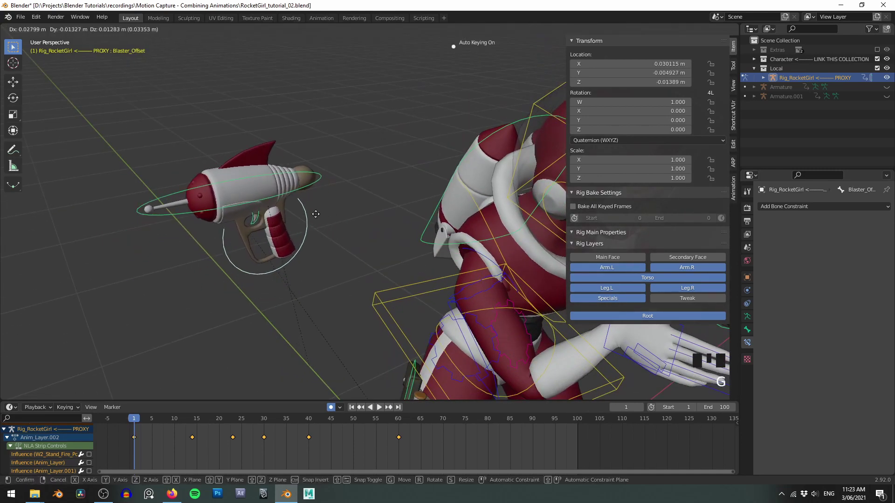
pyautogui.rightClick(314, 223)
pyautogui.scroll(-1, 254, 233)
pyautogui.keyDown('alt'); pyautogui.moveTo(274, 232); pyautogui.dragTo(279, 223); pyautogui.keyUp('alt')
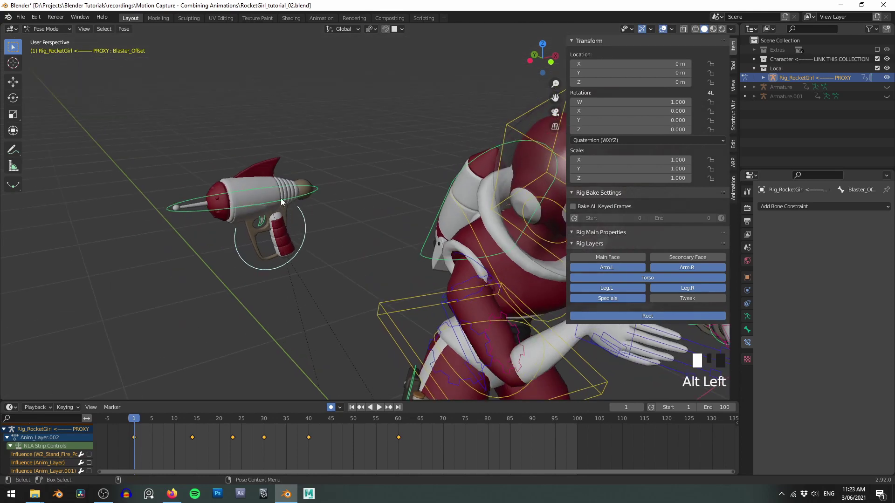
pyautogui.press('r')
pyautogui.rightClick(344, 223)
# Rotate the Blaster_Offset control 90° about the global Z axis.
pyautogui.keyDown('alt'); pyautogui.moveTo(372, 231); pyautogui.dragTo(273, 181, button='middle'); pyautogui.keyUp('alt')
pyautogui.scroll(-2, 274, 180)
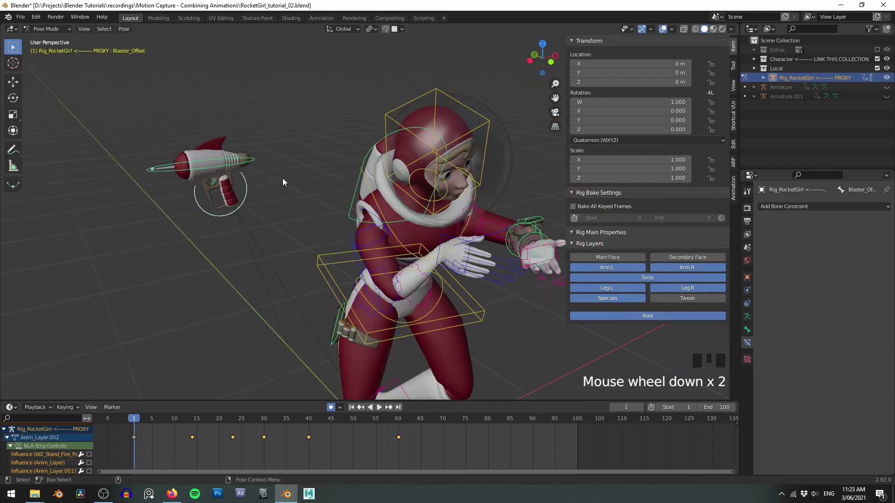
pyautogui.keyDown('alt'); pyautogui.moveTo(282, 178); pyautogui.dragTo(343, 197); pyautogui.keyUp('alt')
pyautogui.write('r')
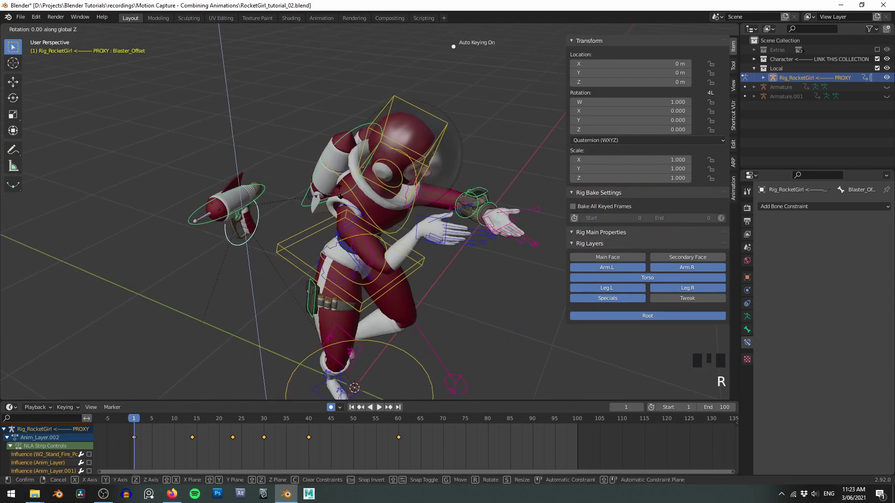
pyautogui.write('90')
pyautogui.press('Return')
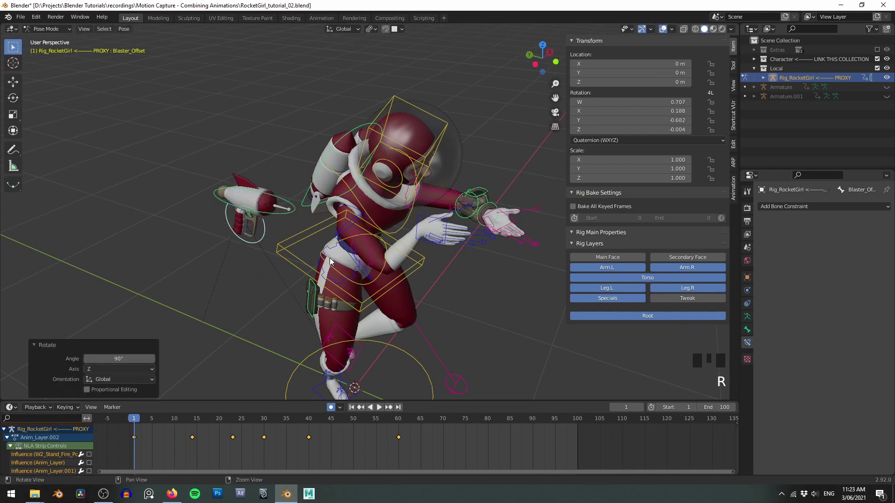
# Move the blaster offset control toward the character's chest, about 0.68 m in X, -0.17 m in Y and -0.26 m in Z.
pyautogui.keyDown('alt'); pyautogui.moveTo(330, 254); pyautogui.dragTo(305, 245, button='middle'); pyautogui.keyUp('alt')
pyautogui.keyDown('alt'); pyautogui.moveTo(305, 245); pyautogui.dragTo(259, 223); pyautogui.keyUp('alt')
pyautogui.keyDown('alt'); pyautogui.moveTo(259, 223); pyautogui.dragTo(175, 234, button='middle'); pyautogui.keyUp('alt')
pyautogui.press('g')
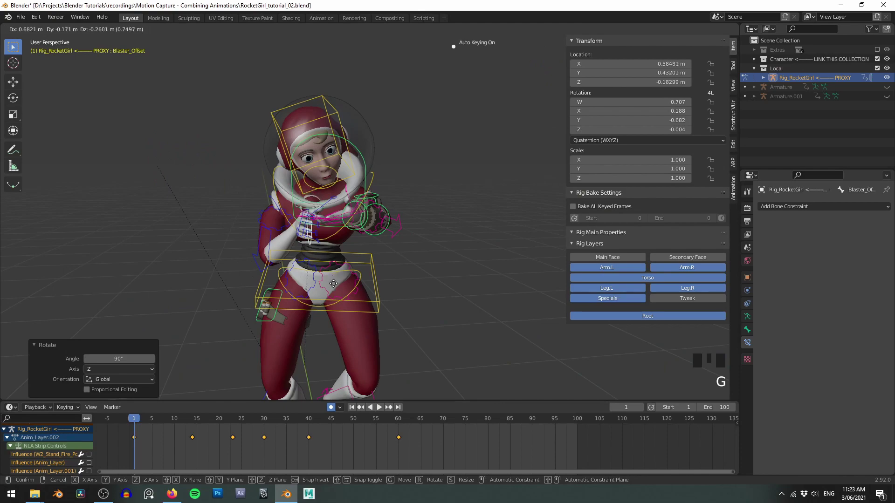
pyautogui.press('Return')
# Bring the blaster forward to the right hand, moving its offset control about -0.41 m in Y and 0.07 m in Z.
pyautogui.press('KP_Decimal')
pyautogui.scroll(-8, 333, 283)
pyautogui.scroll(3, 445, 244)
pyautogui.keyDown('alt'); pyautogui.moveTo(333, 283); pyautogui.dragTo(278, 247, button='middle'); pyautogui.keyUp('alt')
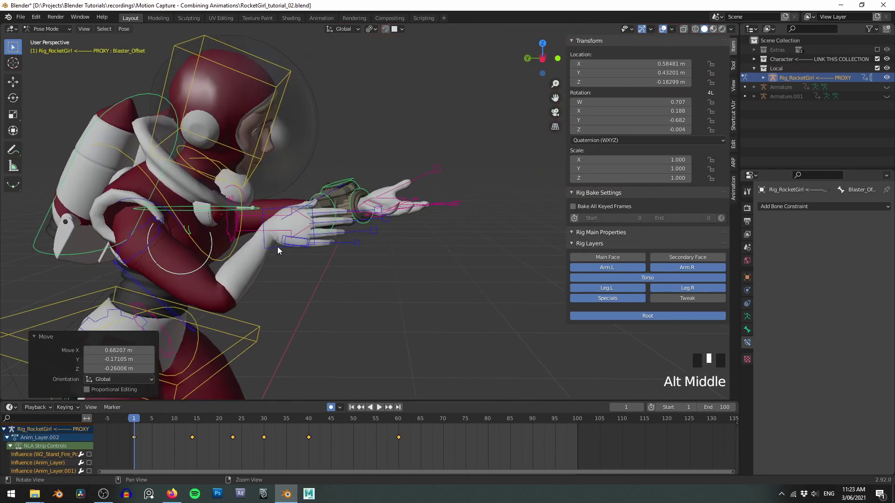
pyautogui.keyDown('alt'); pyautogui.scroll(1, 278, 244); pyautogui.keyUp('alt')
pyautogui.scroll(2, 279, 244)
pyautogui.press('g')
pyautogui.click(489, 209)
# Shift the blaster offset control about -0.04 m in X toward the right palm.
pyautogui.keyDown('alt'); pyautogui.moveTo(489, 209); pyautogui.dragTo(314, 217); pyautogui.keyUp('alt')
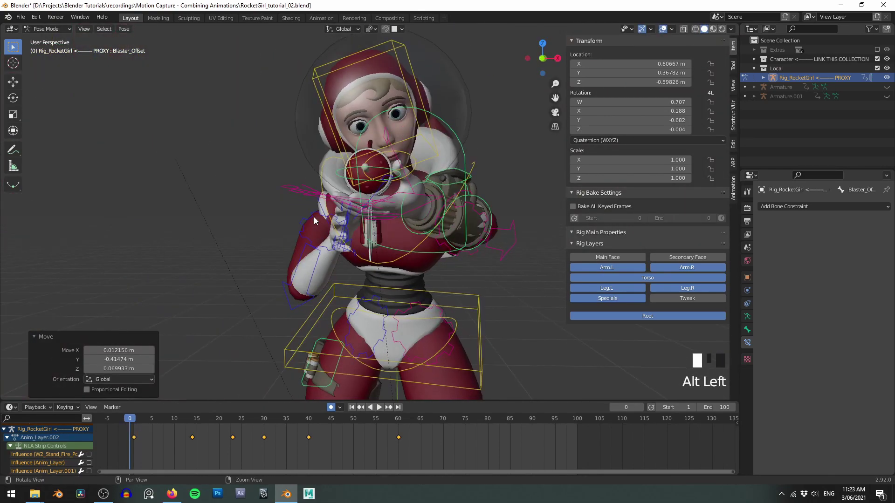
pyautogui.scroll(3, 402, 222)
pyautogui.keyDown('alt'); pyautogui.moveTo(406, 222); pyautogui.dragTo(396, 140); pyautogui.keyUp('alt')
pyautogui.keyDown('alt'); pyautogui.moveTo(396, 140); pyautogui.dragTo(408, 219, button='middle'); pyautogui.keyUp('alt')
pyautogui.keyDown('alt'); pyautogui.moveTo(409, 219); pyautogui.dragTo(422, 145); pyautogui.keyUp('alt')
pyautogui.keyDown('alt'); pyautogui.moveTo(426, 229); pyautogui.dragTo(432, 168, button='middle'); pyautogui.keyUp('alt')
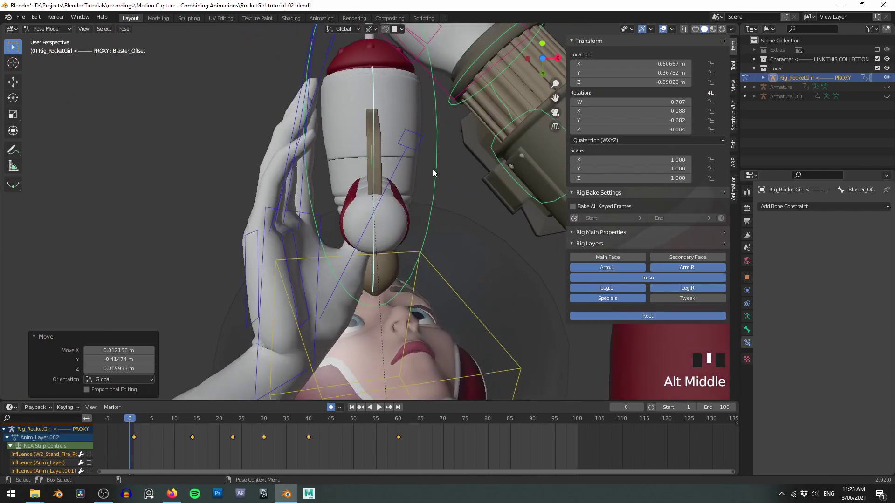
pyautogui.press('g')
pyautogui.click(389, 168)
# Fit the blaster's grip against the right palm by moving the offset control about 0.017 m in Y.
pyautogui.keyDown('alt'); pyautogui.moveTo(389, 169); pyautogui.dragTo(317, 241); pyautogui.keyUp('alt')
pyautogui.keyDown('alt'); pyautogui.moveTo(317, 241); pyautogui.dragTo(335, 220, button='middle'); pyautogui.keyUp('alt')
pyautogui.scroll(2, 334, 194)
pyautogui.keyDown('alt'); pyautogui.moveTo(334, 194); pyautogui.dragTo(285, 210); pyautogui.keyUp('alt')
pyautogui.press('g')
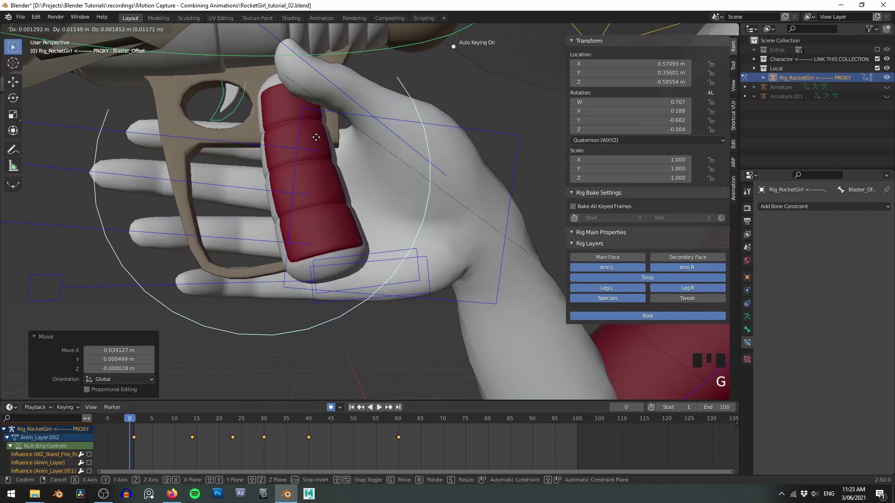
pyautogui.click(329, 144)
# Fine-tune the blaster offset control's position in the right palm as seen along the barrel.
pyautogui.click(733, 190)
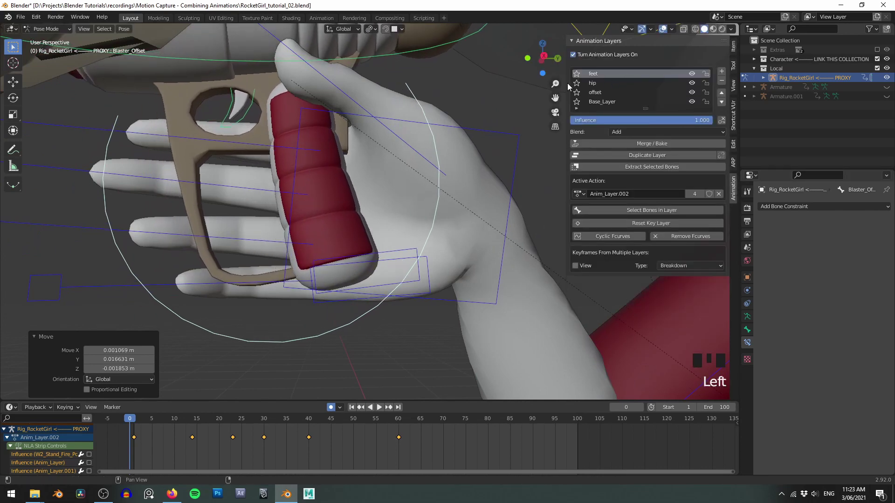
pyautogui.scroll(-4, 247, 172)
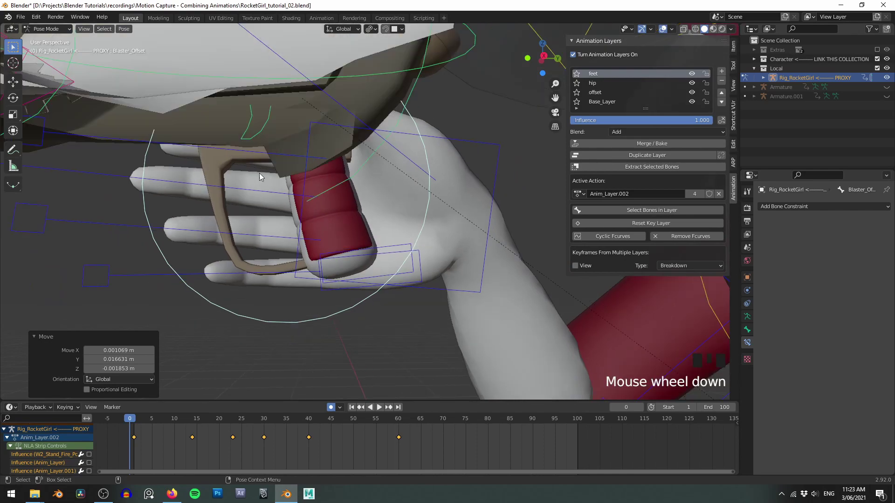
pyautogui.keyDown('alt'); pyautogui.moveTo(259, 172); pyautogui.dragTo(361, 174); pyautogui.keyUp('alt')
pyautogui.keyDown('alt'); pyautogui.moveTo(362, 173); pyautogui.dragTo(361, 215, button='middle'); pyautogui.keyUp('alt')
pyautogui.keyDown('alt'); pyautogui.moveTo(362, 215); pyautogui.dragTo(376, 202); pyautogui.keyUp('alt')
pyautogui.press('g')
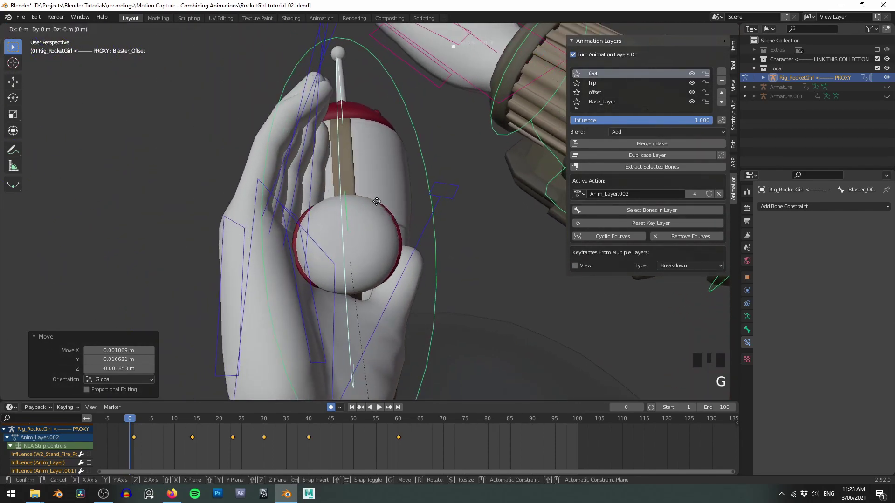
pyautogui.click(379, 200)
# Nudge the blaster offset control about -0.0003 m in Z against the right palm.
pyautogui.keyDown('alt'); pyautogui.moveTo(381, 156); pyautogui.dragTo(216, 196); pyautogui.keyUp('alt')
pyautogui.keyDown('alt'); pyautogui.moveTo(216, 196); pyautogui.dragTo(285, 201, button='middle'); pyautogui.keyUp('alt')
pyautogui.keyDown('alt'); pyautogui.moveTo(285, 200); pyautogui.dragTo(448, 232); pyautogui.keyUp('alt')
pyautogui.press('g')
pyautogui.click(347, 199)
pyautogui.scroll(-9, 445, 221)
pyautogui.scroll(5, 447, 238)
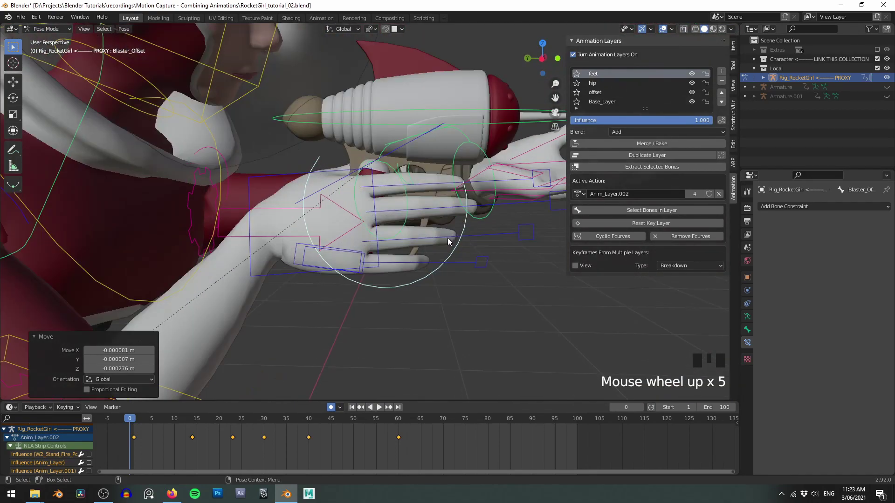
# Go to frame 1 and add a Child Of bone constraint to the blaster offset control.
pyautogui.keyDown('alt'); pyautogui.moveTo(448, 238); pyautogui.dragTo(384, 207, button='middle'); pyautogui.keyUp('alt')
pyautogui.keyDown('alt'); pyautogui.moveTo(385, 207); pyautogui.dragTo(360, 195); pyautogui.keyUp('alt')
pyautogui.scroll(2, 355, 206)
pyautogui.keyDown('alt'); pyautogui.moveTo(360, 195); pyautogui.dragTo(379, 188, button='middle'); pyautogui.keyUp('alt')
pyautogui.scroll(-1, 403, 200)
pyautogui.keyDown('alt'); pyautogui.scroll(-1, 398, 194); pyautogui.keyUp('alt')
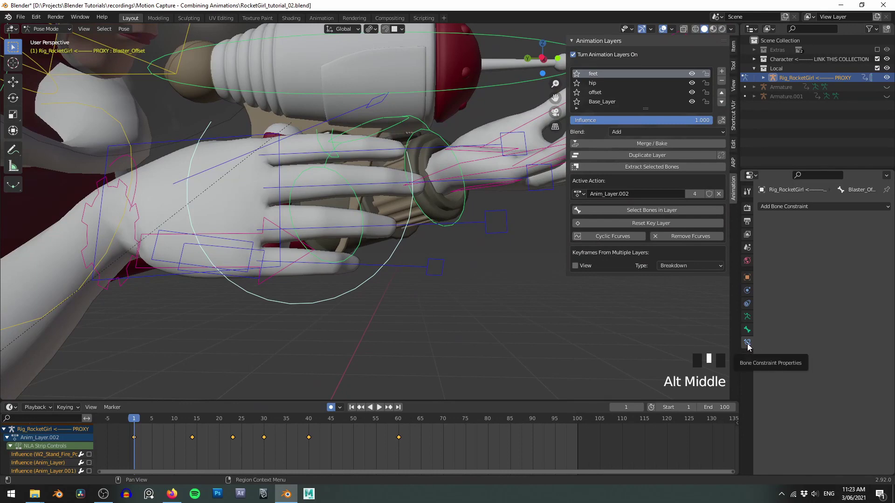
pyautogui.click(747, 343)
pyautogui.click(790, 208)
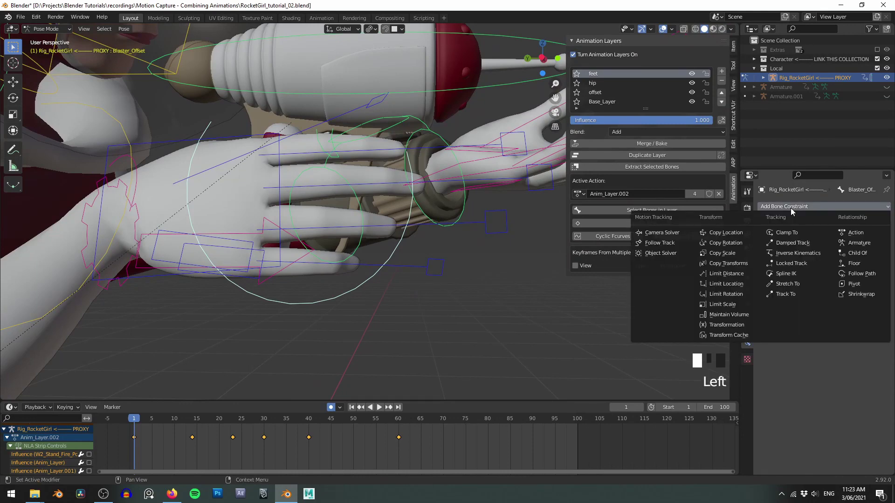
pyautogui.click(857, 252)
# Set the Child Of constraint's target to the Rig_RocketGirl proxy.
pyautogui.keyDown('alt'); pyautogui.moveTo(480, 242); pyautogui.dragTo(488, 245, button='middle'); pyautogui.keyUp('alt')
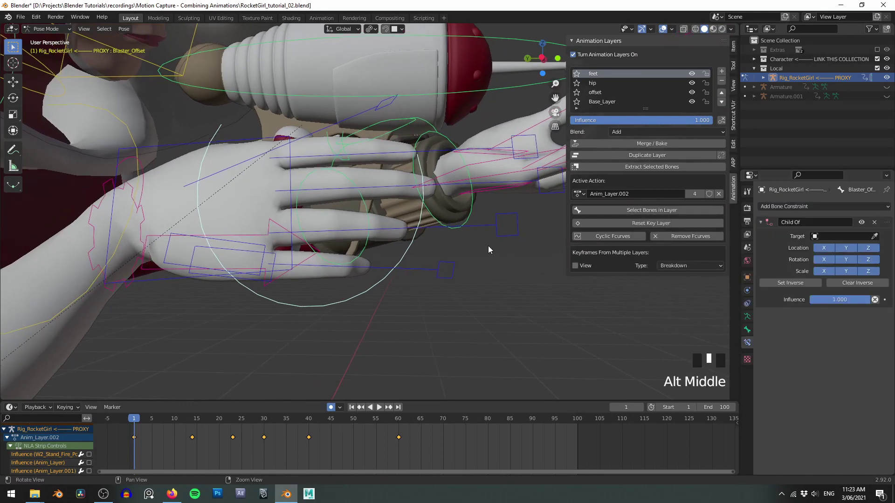
pyautogui.scroll(-3, 466, 229)
pyautogui.keyDown('alt'); pyautogui.moveTo(459, 223); pyautogui.dragTo(494, 256); pyautogui.keyUp('alt')
pyautogui.scroll(-2, 494, 256)
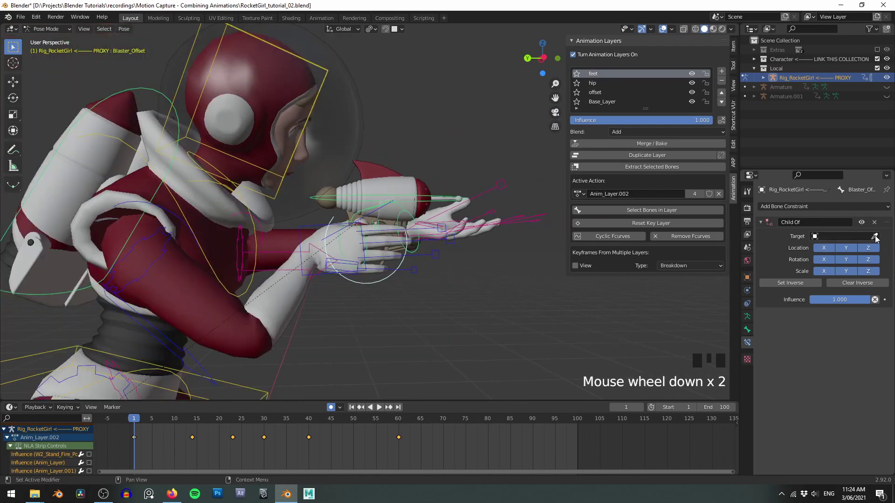
pyautogui.click(508, 182)
# Identify the right-hand IK control and assign hand_ik.R as the bone in the blaster's Child Of constraint.
pyautogui.scroll(3, 508, 181)
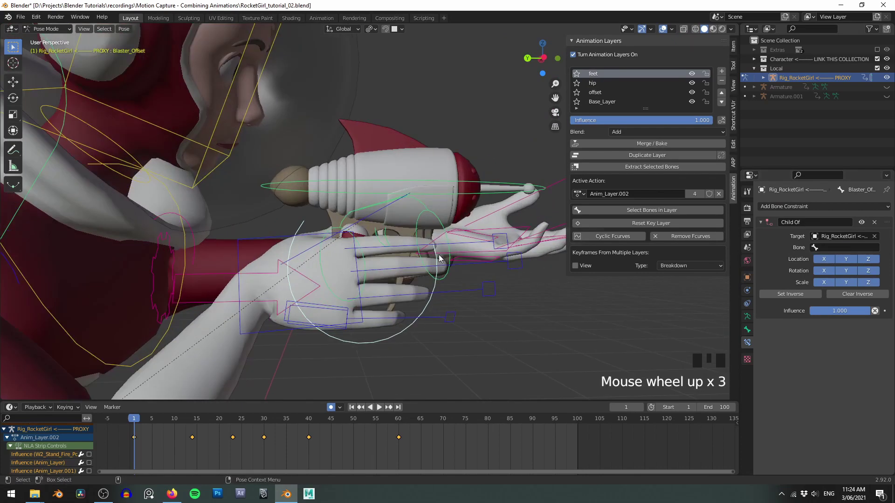
pyautogui.keyDown('alt'); pyautogui.moveTo(508, 181); pyautogui.dragTo(382, 265); pyautogui.keyUp('alt')
pyautogui.click(241, 226)
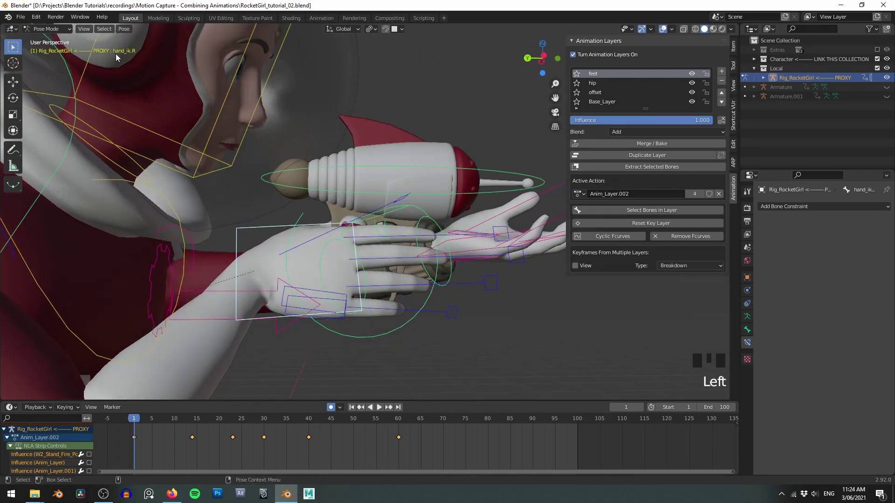
pyautogui.keyDown('alt'); pyautogui.moveTo(166, 80); pyautogui.dragTo(410, 328); pyautogui.keyUp('alt')
pyautogui.click(400, 318)
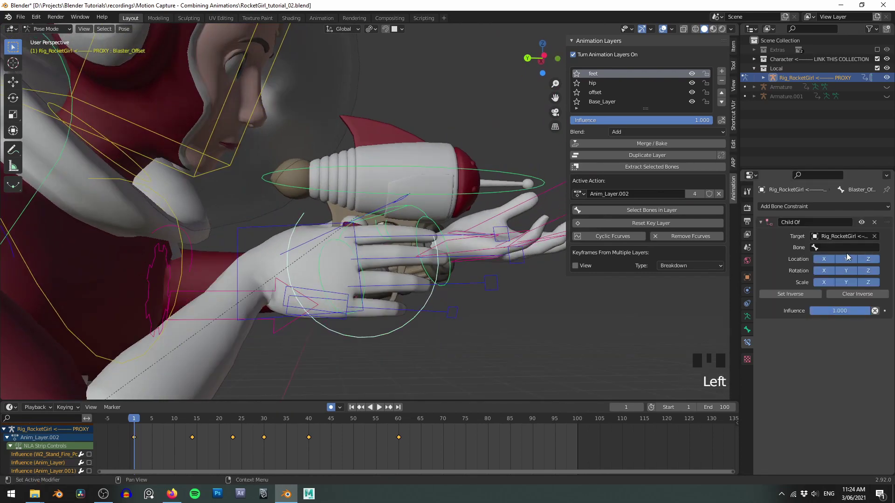
pyautogui.click(846, 249)
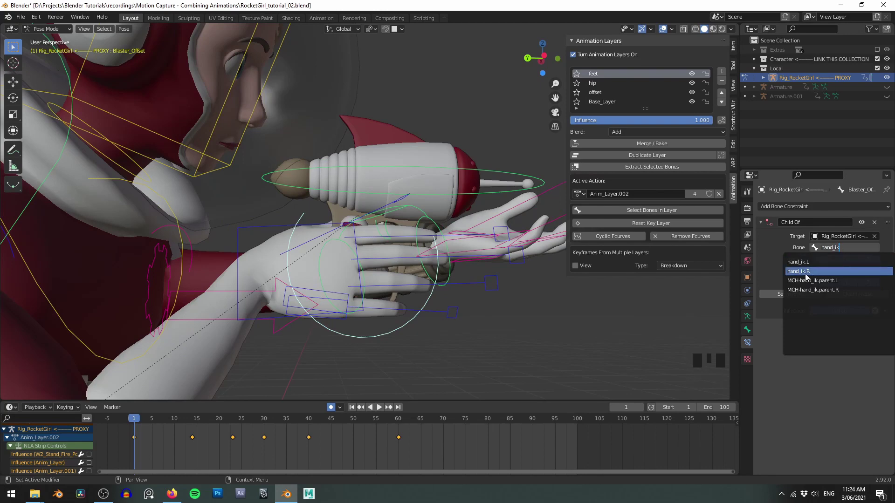
pyautogui.click(806, 271)
# Hide the overlays and play the animation to check how the blaster follows the right hand.
pyautogui.scroll(-3, 462, 280)
pyautogui.keyDown('alt'); pyautogui.moveTo(458, 273); pyautogui.dragTo(119, 290, button='middle'); pyautogui.keyUp('alt')
pyautogui.keyDown('alt'); pyautogui.scroll(-2, 353, 301); pyautogui.keyUp('alt')
pyautogui.keyDown('alt'); pyautogui.scroll(-5, 353, 301); pyautogui.keyUp('alt')
pyautogui.scroll(-4, 359, 302)
pyautogui.keyDown('alt'); pyautogui.scroll(-6, 261, 289); pyautogui.keyUp('alt')
pyautogui.moveTo(184, 452); pyautogui.dragTo(370, 466, button='right')
pyautogui.press('z')
pyautogui.hotkey('shift', 'space')
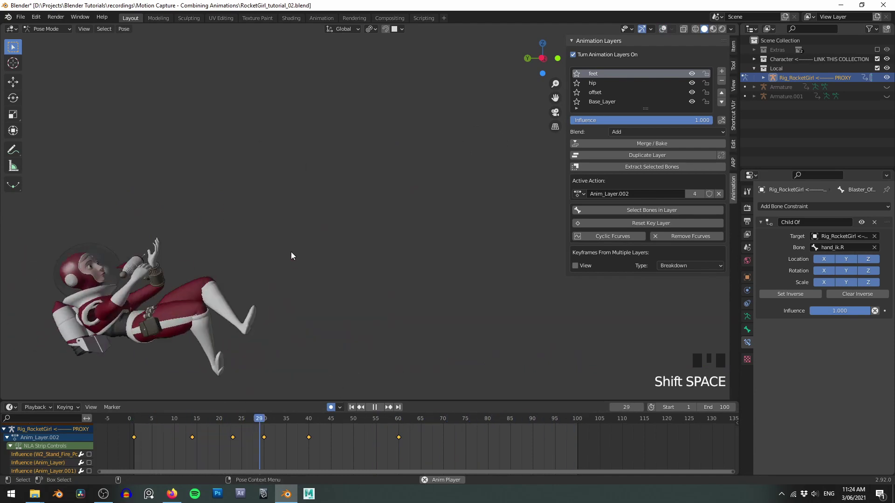
pyautogui.hotkey('shift', 'space')
# Examine the blaster and both hands from several angles at frame 65.
pyautogui.keyDown('alt'); pyautogui.moveTo(264, 226); pyautogui.dragTo(332, 222); pyautogui.keyUp('alt')
pyautogui.scroll(3, 333, 220)
pyautogui.keyDown('alt'); pyautogui.moveTo(334, 207); pyautogui.dragTo(371, 169, button='middle'); pyautogui.keyUp('alt')
pyautogui.keyDown('alt'); pyautogui.moveTo(370, 169); pyautogui.dragTo(397, 204); pyautogui.keyUp('alt')
pyautogui.scroll(2, 389, 183)
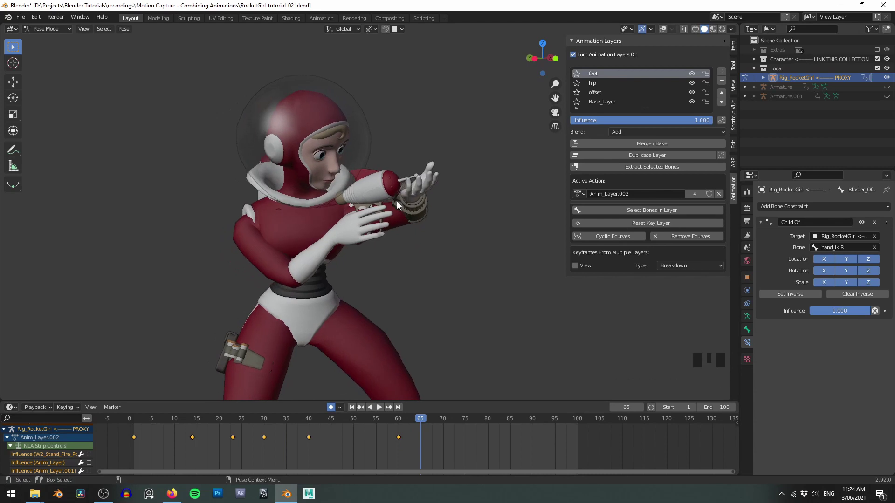
pyautogui.moveTo(396, 202)
pyautogui.keyDown('alt'); pyautogui.mouseDown()
pyautogui.moveTo(321, 206)
pyautogui.moveTo(417, 204)
pyautogui.moveTo(392, 208)
pyautogui.mouseUp(); pyautogui.keyUp('alt')
pyautogui.scroll(2, 430, 188)
pyautogui.keyDown('alt'); pyautogui.middleClick(379, 209); pyautogui.keyUp('alt')
pyautogui.scroll(2, 378, 208)
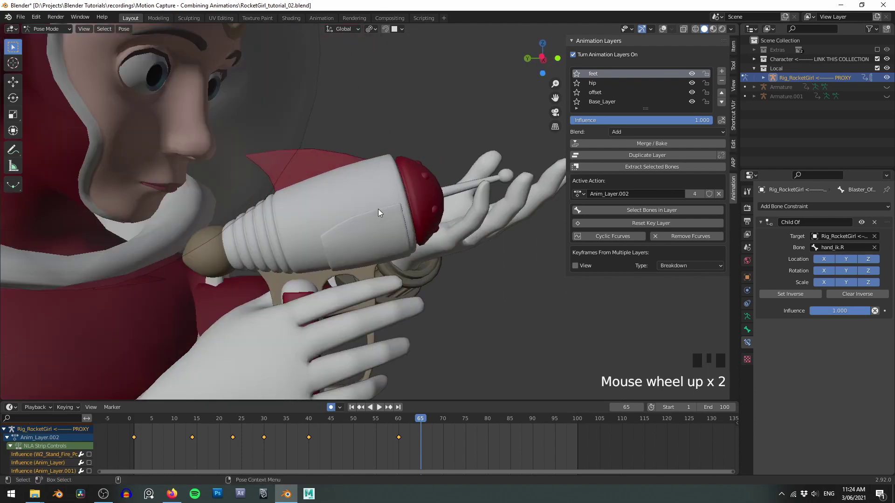
pyautogui.scroll(-5, 378, 208)
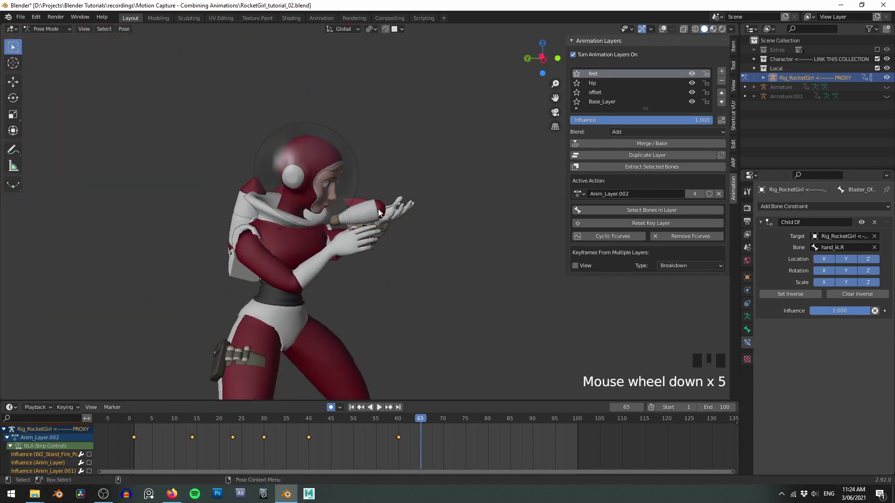
pyautogui.keyDown('alt'); pyautogui.moveTo(366, 212); pyautogui.dragTo(346, 197); pyautogui.keyUp('alt')
pyautogui.scroll(3, 345, 198)
pyautogui.keyDown('alt'); pyautogui.moveTo(429, 186); pyautogui.dragTo(228, 184); pyautogui.keyUp('alt')
# Show the overlays again, select the left-hand IK control and inspect the arm pose around frame 65.
pyautogui.press('z')
pyautogui.click(345, 202)
pyautogui.keyDown('alt'); pyautogui.moveTo(247, 219); pyautogui.dragTo(398, 235); pyautogui.keyUp('alt')
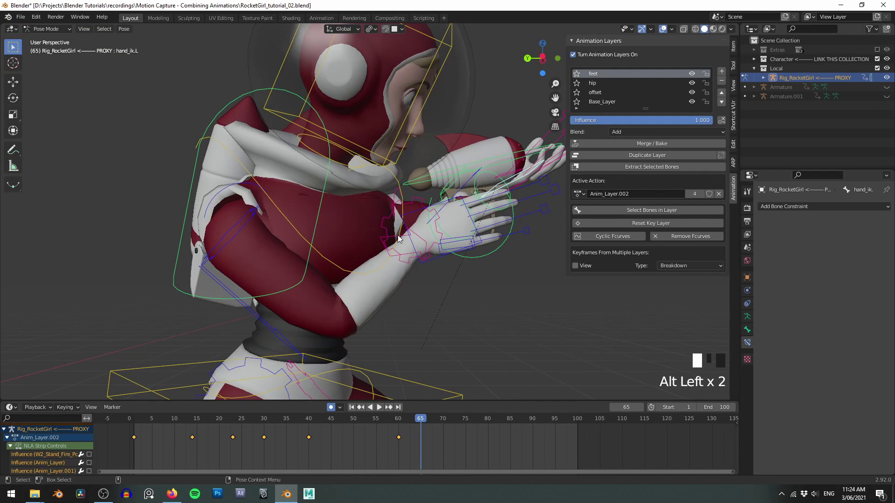
pyautogui.scroll(-2, 395, 181)
pyautogui.keyDown('alt'); pyautogui.moveTo(395, 180); pyautogui.dragTo(399, 211); pyautogui.keyUp('alt')
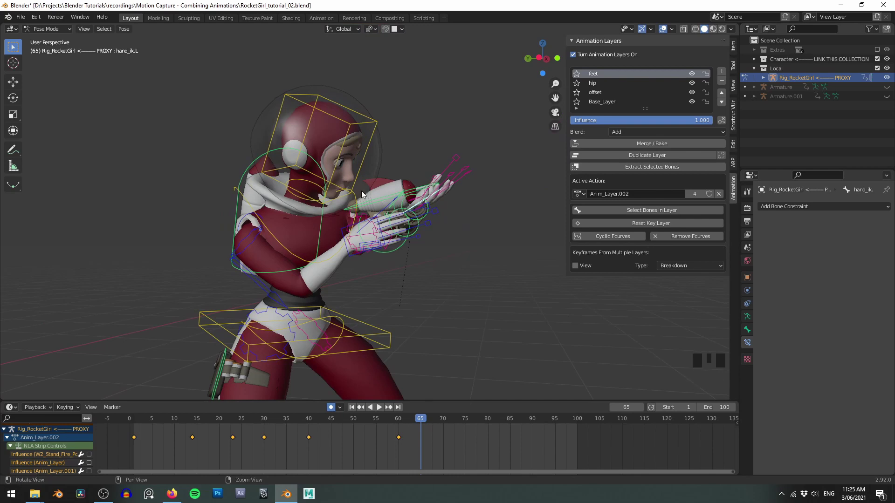
pyautogui.keyDown('alt'); pyautogui.moveTo(361, 191); pyautogui.dragTo(386, 189, button='middle'); pyautogui.keyUp('alt')
pyautogui.keyDown('alt'); pyautogui.scroll(-1, 387, 188); pyautogui.keyUp('alt')
pyautogui.scroll(-1, 389, 194)
pyautogui.keyDown('alt'); pyautogui.moveTo(402, 228); pyautogui.dragTo(421, 218, button='middle'); pyautogui.keyUp('alt')
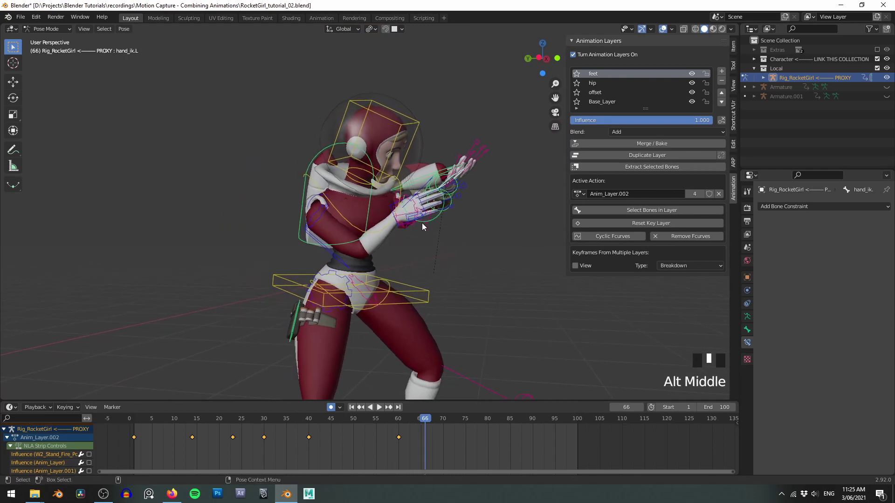
# Return to frame 1, switch to Object Mode and select the blaster mesh.
pyautogui.click(135, 433)
pyautogui.press('KP_Decimal')
pyautogui.scroll(-7, 373, 149)
pyautogui.press('Tab')
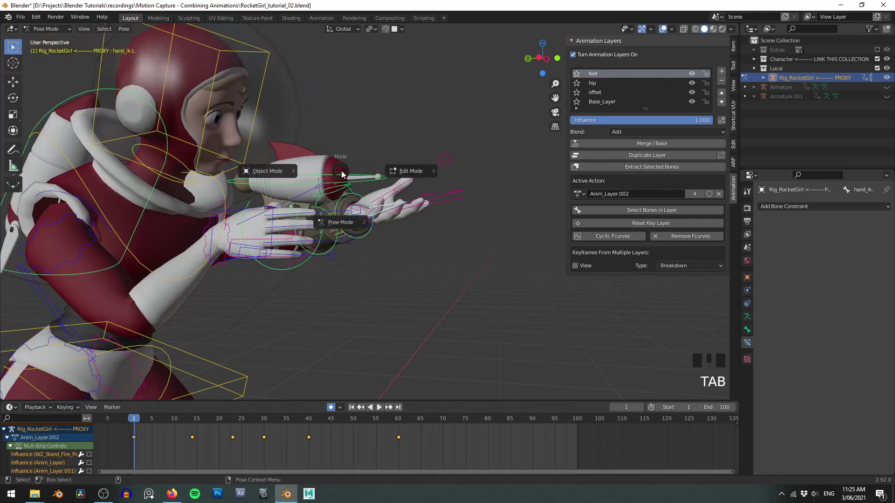
pyautogui.click(341, 170)
pyautogui.keyDown('alt'); pyautogui.moveTo(329, 153); pyautogui.dragTo(472, 186); pyautogui.keyUp('alt')
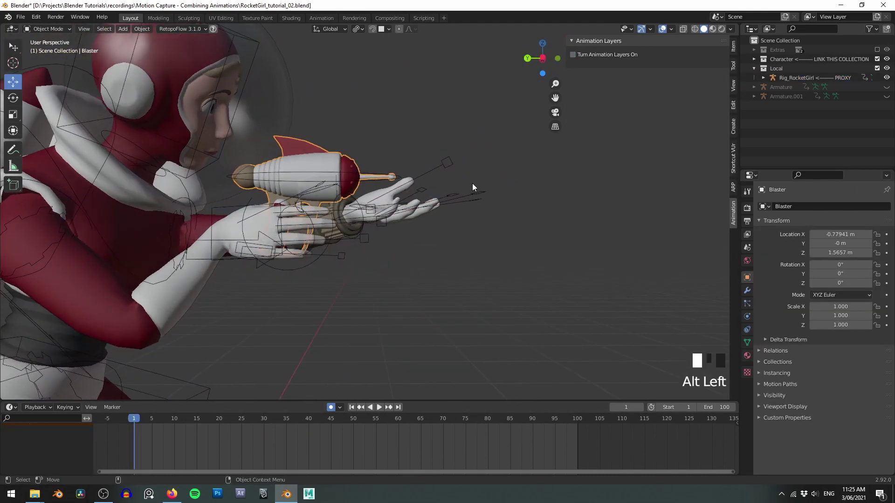
# Turn off the viewport display of the blaster's Armature modifier and frame the blaster.
pyautogui.keyDown('alt'); pyautogui.middleClick(323, 169); pyautogui.keyUp('alt')
pyautogui.scroll(5, 375, 203)
pyautogui.keyDown('alt'); pyautogui.middleClick(354, 187); pyautogui.keyUp('alt')
pyautogui.scroll(2, 368, 205)
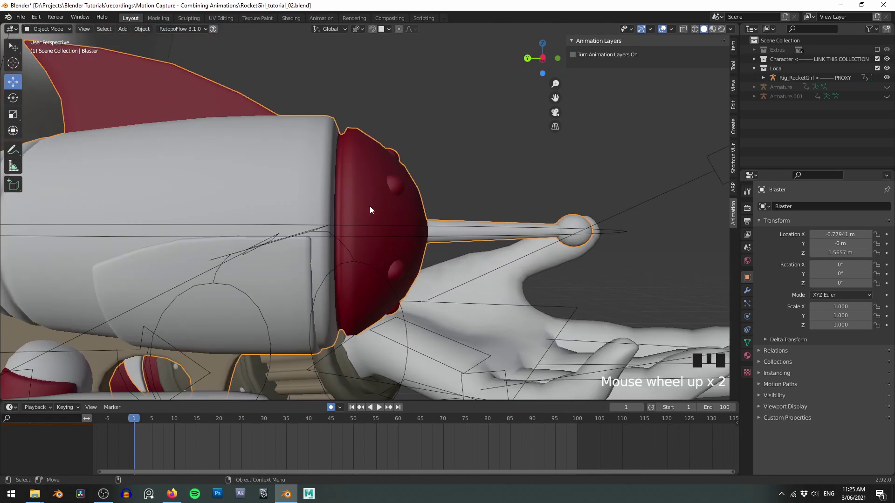
pyautogui.scroll(-8, 366, 203)
pyautogui.keyDown('alt'); pyautogui.moveTo(423, 191); pyautogui.dragTo(327, 279); pyautogui.keyUp('alt')
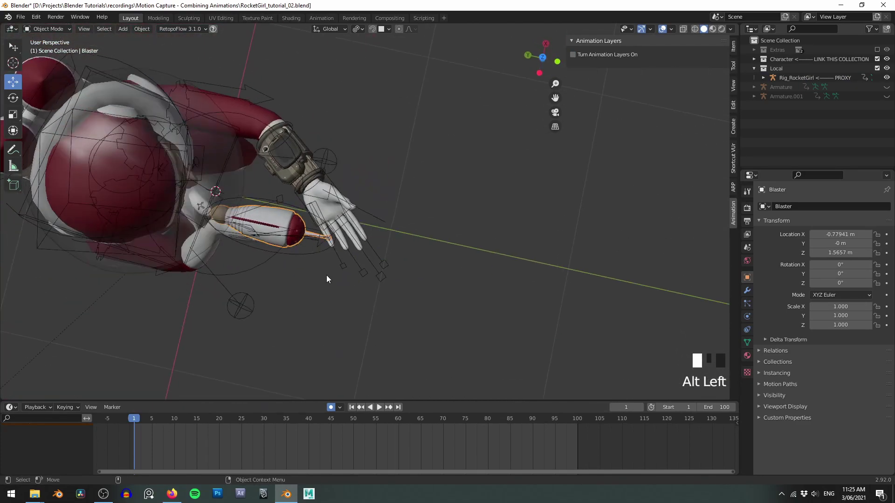
pyautogui.keyDown('alt'); pyautogui.moveTo(390, 225); pyautogui.dragTo(380, 189); pyautogui.keyUp('alt')
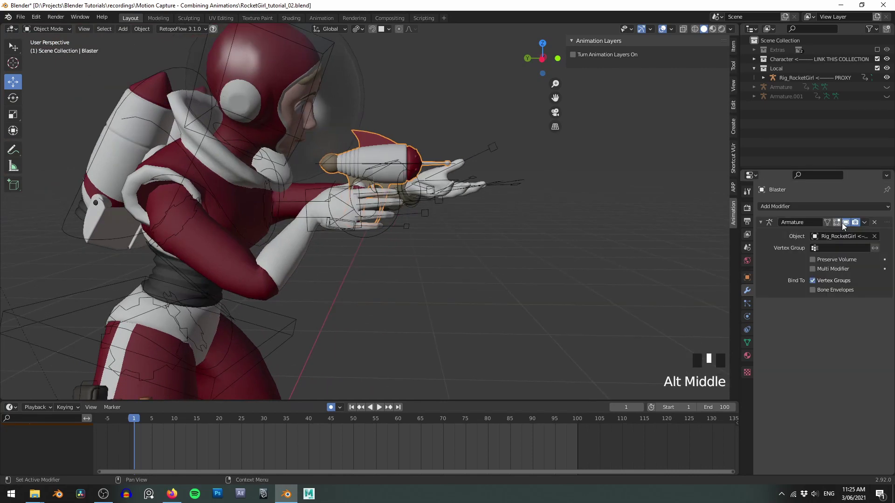
pyautogui.click(847, 221)
pyautogui.press('KP_Decimal')
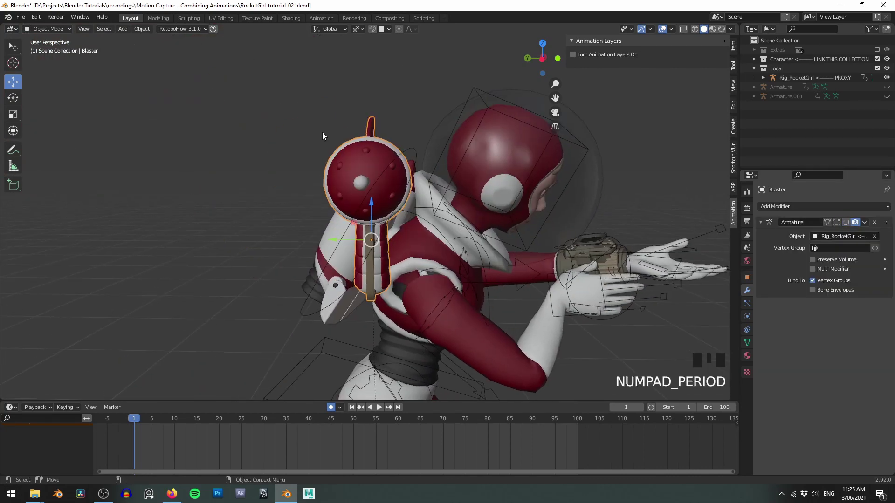
# Open the blaster mesh in Edit Mode, show it in wireframe from the front view and deselect everything.
pyautogui.keyDown('alt'); pyautogui.moveTo(390, 154); pyautogui.dragTo(284, 166); pyautogui.keyUp('alt')
pyautogui.keyDown('alt'); pyautogui.moveTo(440, 190); pyautogui.dragTo(434, 189); pyautogui.keyUp('alt')
pyautogui.press('Tab')
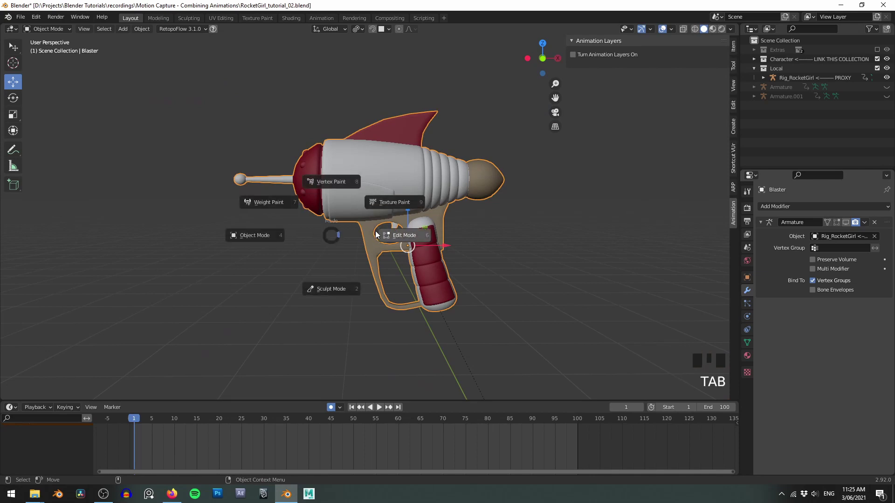
pyautogui.press('z')
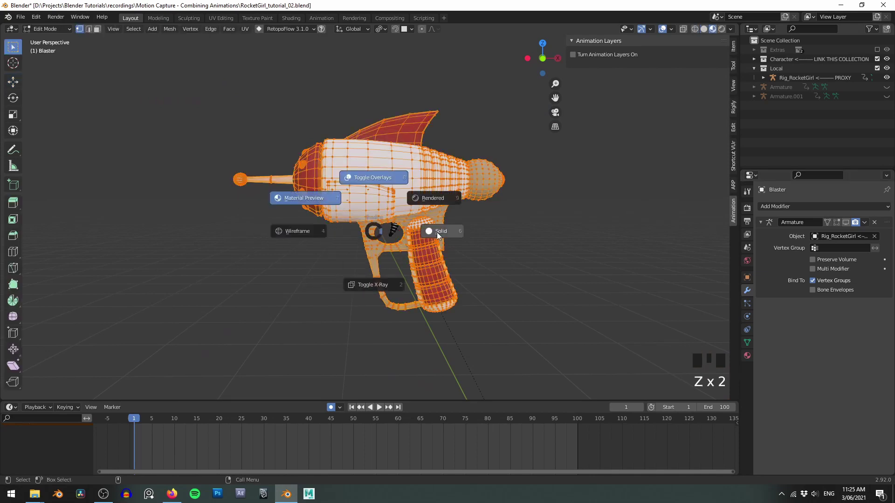
pyautogui.click(438, 232)
pyautogui.press('q')
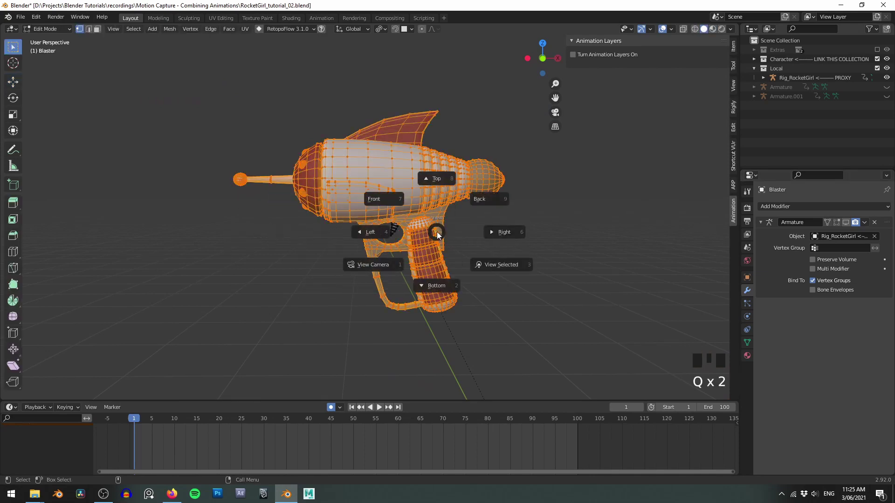
pyautogui.click(404, 200)
pyautogui.click(329, 201)
pyautogui.keyDown('alt'); pyautogui.moveTo(200, 150); pyautogui.dragTo(255, 185, button='middle'); pyautogui.keyUp('alt')
pyautogui.hotkey('alt', 'a')
# Select the blaster's antenna and add the front part of the dome with its round studs to the selection.
pyautogui.scroll(4, 223, 152)
pyautogui.moveTo(86, 157); pyautogui.dragTo(291, 266)
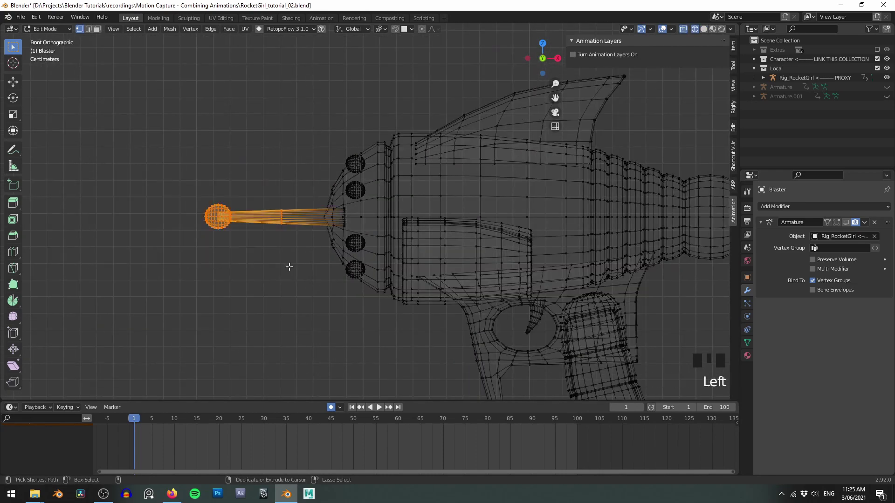
pyautogui.press('ctrl+KP_Add')
pyautogui.scroll(2, 261, 198)
pyautogui.keyDown('shift'); pyautogui.moveTo(241, 95); pyautogui.dragTo(376, 352); pyautogui.keyUp('shift')
# Switch to solid shading and grow the selection over the blaster's whole red nose cap.
pyautogui.scroll(2, 258, 205)
pyautogui.press('z')
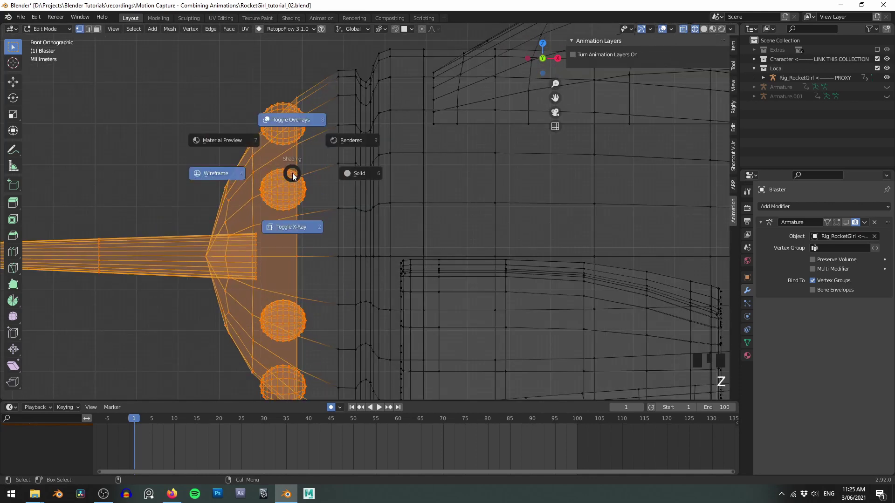
pyautogui.click(360, 174)
pyautogui.scroll(2, 361, 174)
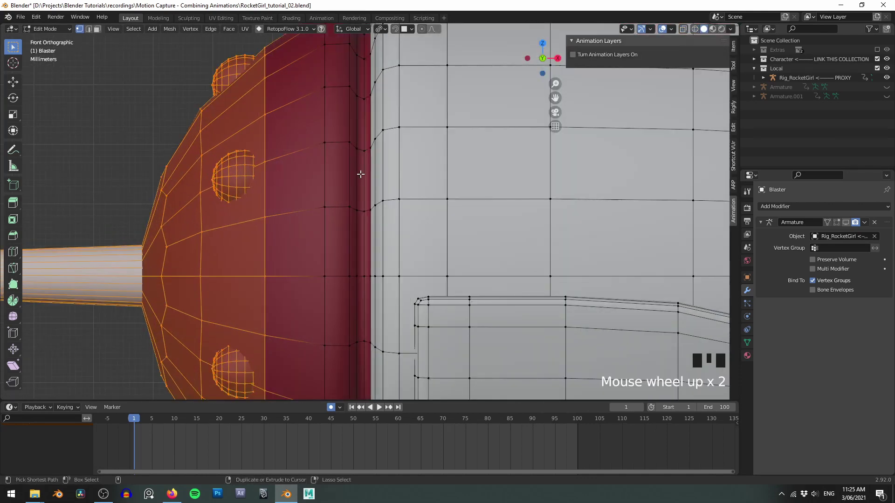
pyautogui.press('ctrl+KP_Add')
pyautogui.press('ctrl+KP_Add')
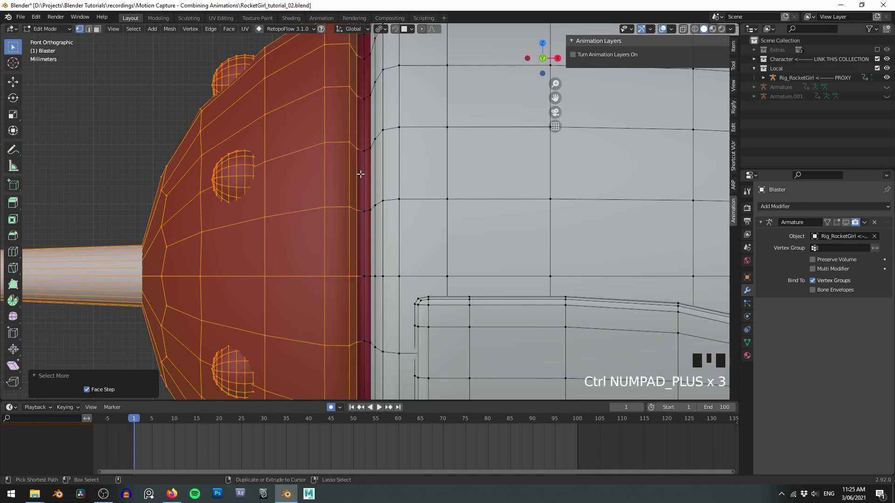
pyautogui.scroll(-13, 350, 178)
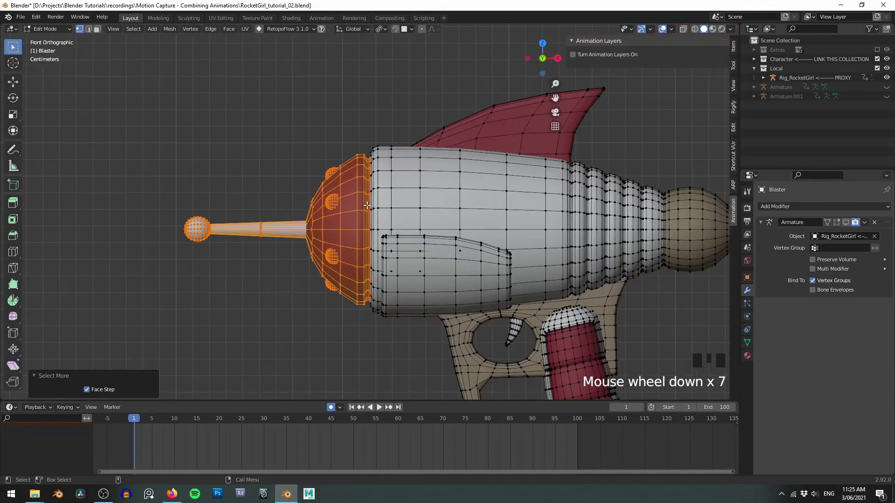
# Stretch the blaster's barrel by moving the selected nose cap and antenna about -0.21 m along X.
pyautogui.keyDown('alt'); pyautogui.middleClick(344, 203); pyautogui.keyUp('alt')
pyautogui.press('g')
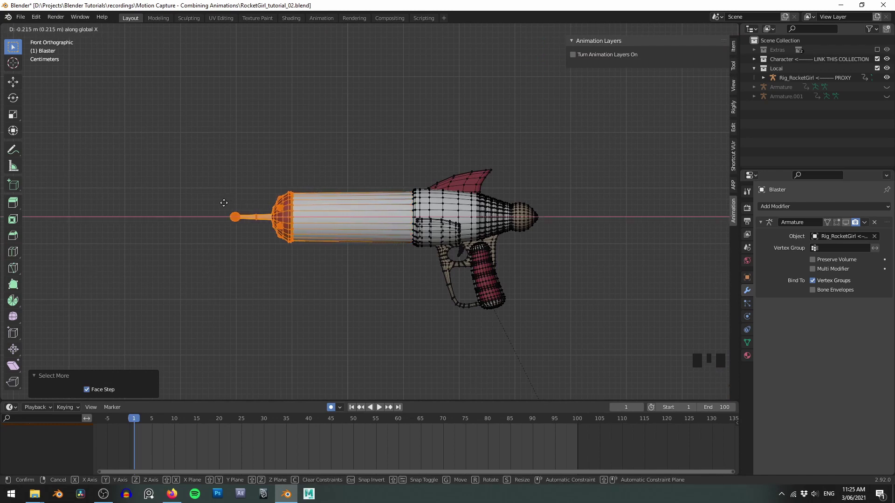
pyautogui.click(227, 202)
pyautogui.scroll(5, 344, 160)
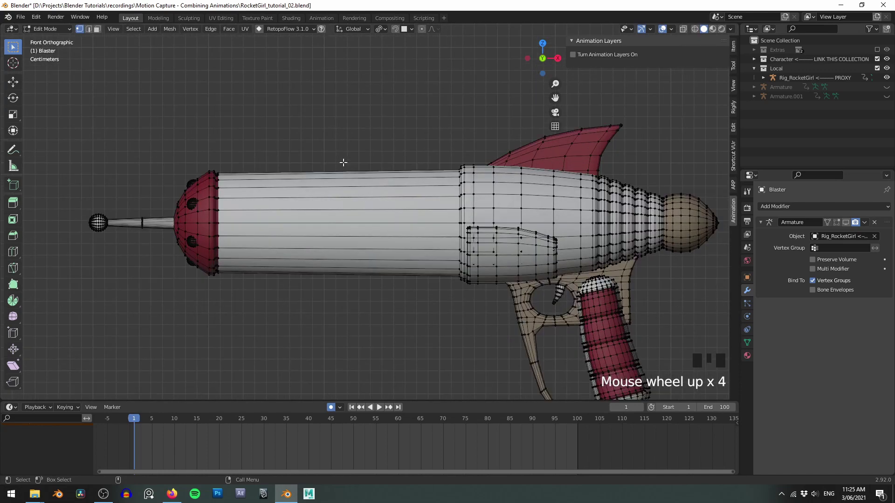
# Slide the edge loop at the barrel's handle end forward to just behind the red nose cap.
pyautogui.keyDown('alt'); pyautogui.middleClick(408, 169); pyautogui.keyUp('alt')
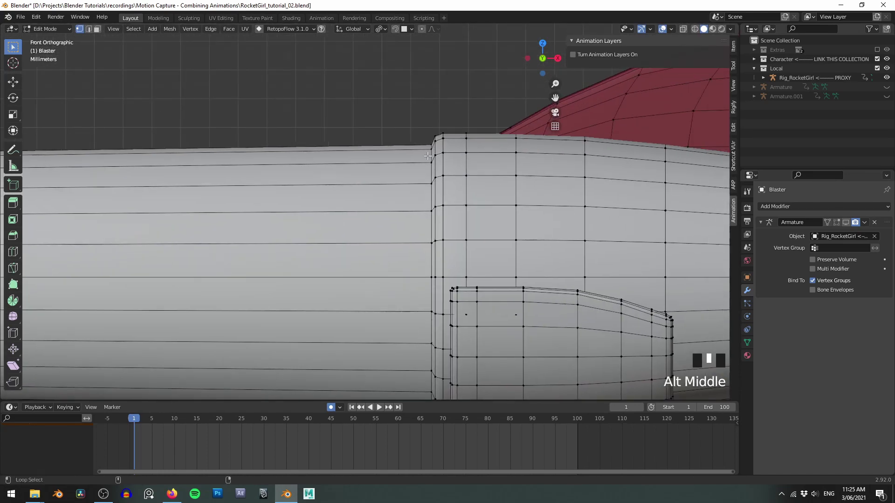
pyautogui.keyDown('alt'); pyautogui.click(428, 156); pyautogui.keyUp('alt')
pyautogui.scroll(-5, 345, 160)
pyautogui.keyDown('alt'); pyautogui.moveTo(402, 180); pyautogui.dragTo(467, 166, button='middle'); pyautogui.keyUp('alt')
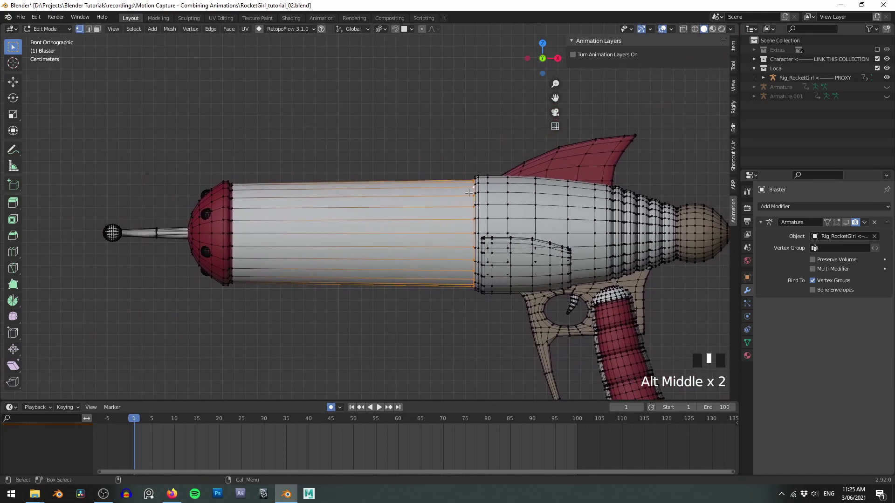
pyautogui.press('g')
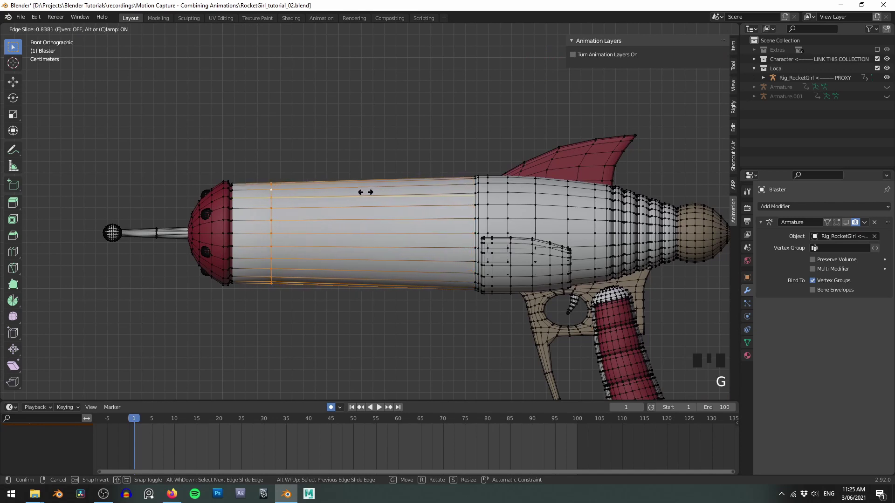
pyautogui.click(359, 192)
# Slide the next edge loop on the handle end forward to mid-barrel, with an edge slide of about 0.58.
pyautogui.click(408, 146)
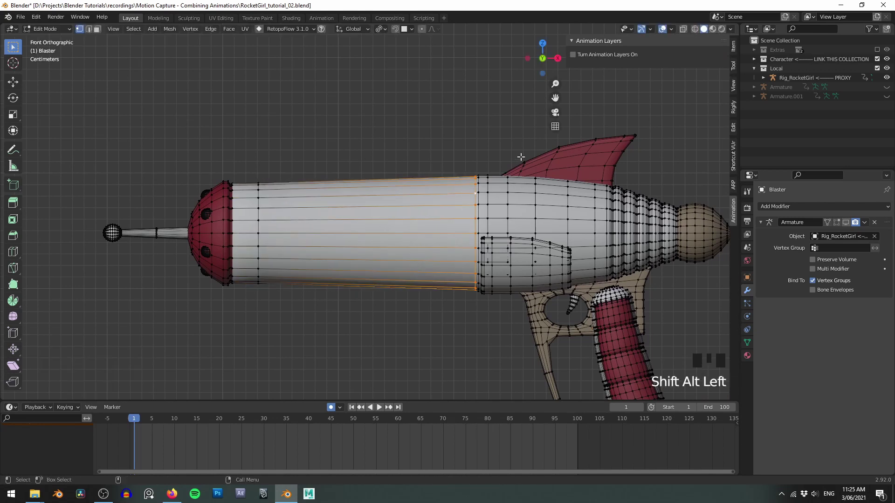
pyautogui.press('g')
pyautogui.press('g')
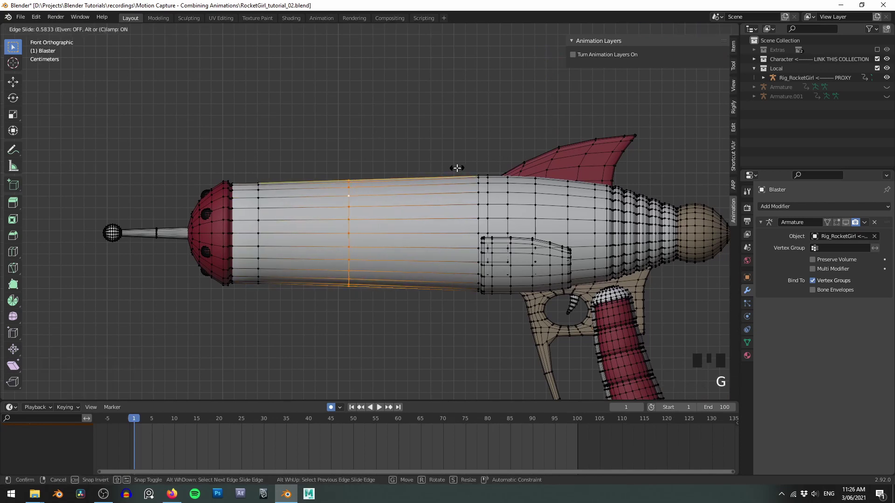
pyautogui.click(456, 168)
# Move the edge loop at the front of the blaster's rear body about -0.046 m along its local X axis.
pyautogui.scroll(4, 444, 203)
pyautogui.click(455, 140)
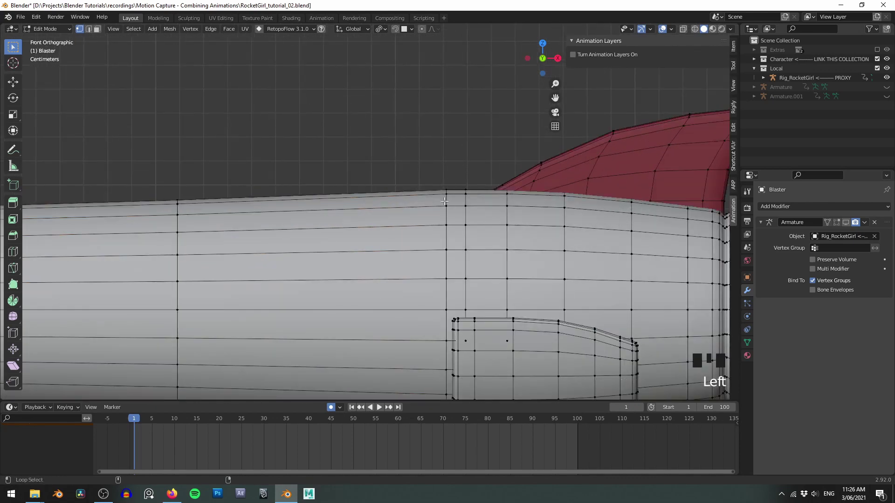
pyautogui.scroll(-1, 467, 173)
pyautogui.press('g')
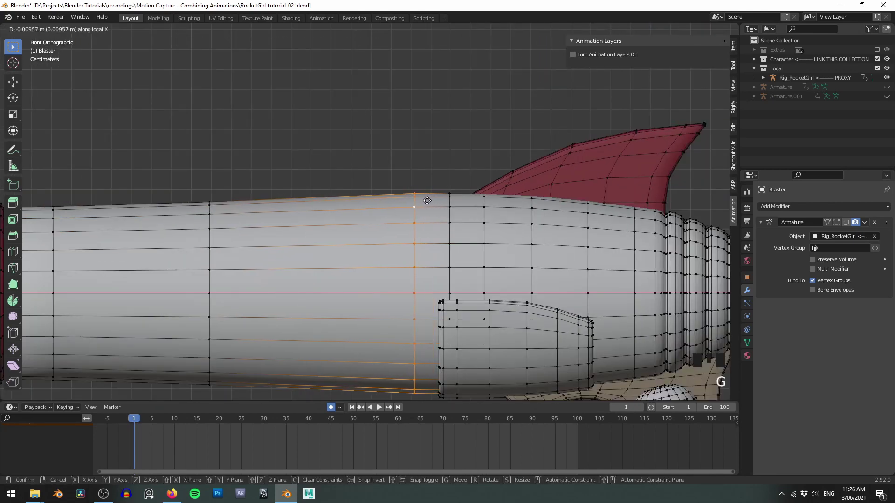
pyautogui.click(356, 208)
pyautogui.keyDown('alt'); pyautogui.moveTo(332, 170); pyautogui.dragTo(427, 126, button='middle'); pyautogui.keyUp('alt')
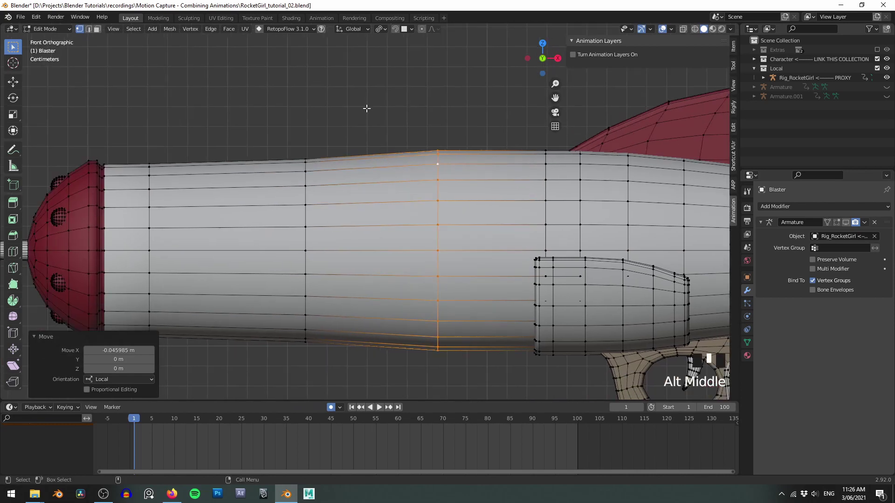
# Scale the barrel's middle edge loop up by about 1.03 to smooth the outline.
pyautogui.click(366, 109)
pyautogui.doubleClick(306, 186)
pyautogui.press('s')
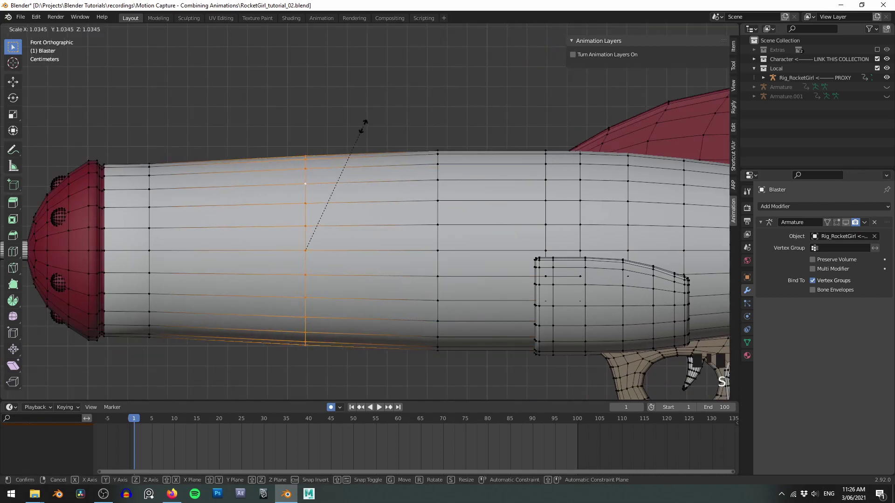
pyautogui.click(364, 122)
# Scale the edge loop just behind the nose cap up by 1.053.
pyautogui.keyDown('alt'); pyautogui.middleClick(283, 236); pyautogui.keyUp('alt')
pyautogui.press('a')
pyautogui.press('a')
pyautogui.press('a')
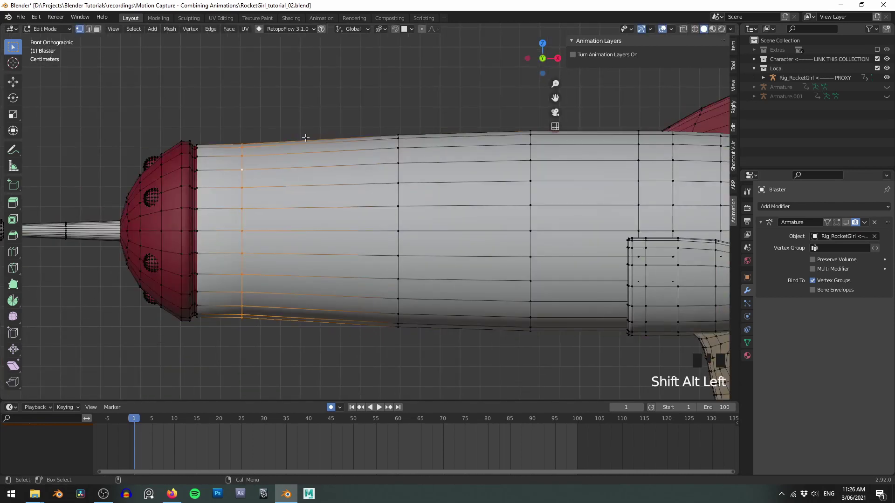
pyautogui.press('s')
pyautogui.click(349, 112)
pyautogui.scroll(-2, 201, 159)
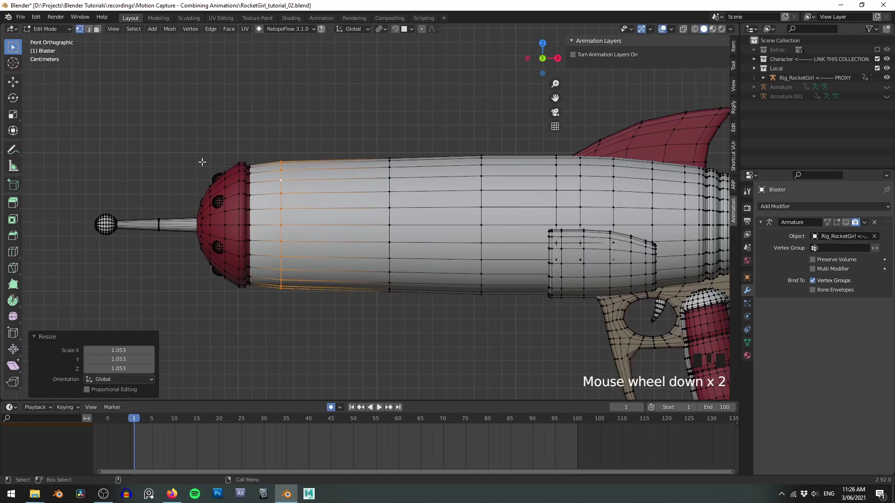
# Select the whole nose cap with its antenna, scale it up by about 1.03 in solid shading, and leave Edit Mode.
pyautogui.hotkey('alt', 'z')
pyautogui.keyDown('alt'); pyautogui.middleClick(313, 221); pyautogui.keyUp('alt')
pyautogui.moveTo(97, 123); pyautogui.dragTo(305, 302)
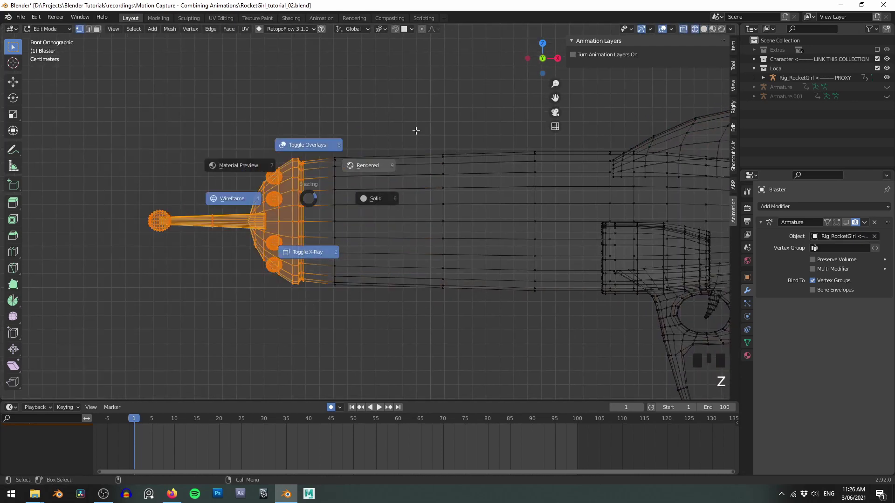
pyautogui.click(424, 126)
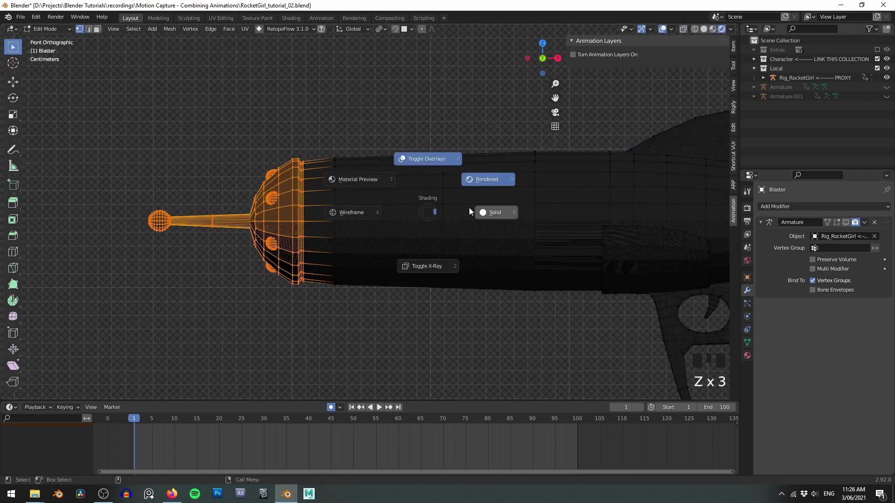
pyautogui.click(470, 212)
pyautogui.scroll(3, 469, 212)
pyautogui.press('s')
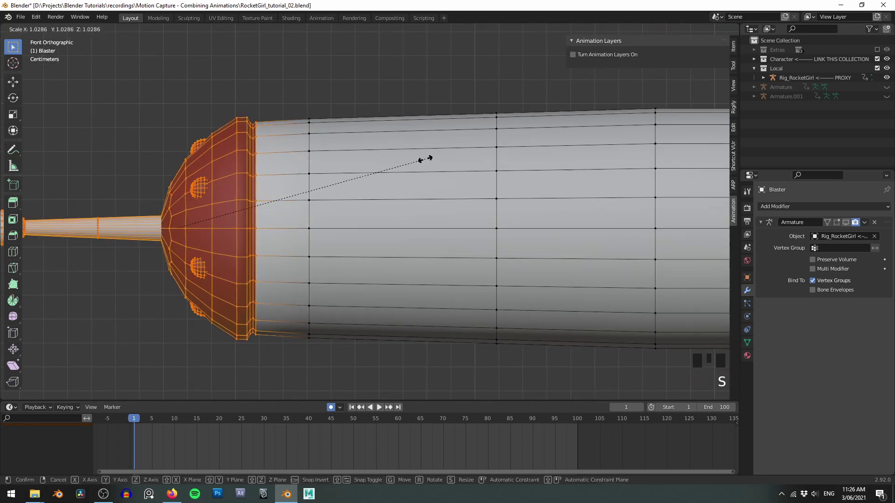
pyautogui.click(423, 159)
pyautogui.press('Tab')
pyautogui.scroll(-6, 390, 117)
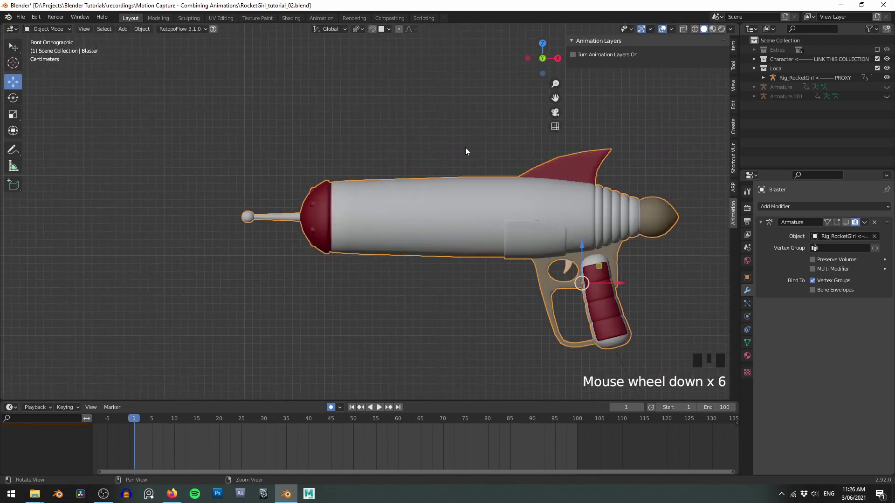
# Enable the blaster's Armature modifier in the viewport.
pyautogui.moveTo(466, 148)
pyautogui.keyDown('alt'); pyautogui.mouseDown()
pyautogui.moveTo(381, 148)
pyautogui.moveTo(339, 122)
pyautogui.moveTo(322, 168)
pyautogui.moveTo(248, 189)
pyautogui.moveTo(209, 164)
pyautogui.moveTo(346, 134)
pyautogui.moveTo(386, 94)
pyautogui.moveTo(362, 162)
pyautogui.moveTo(457, 163)
pyautogui.mouseUp(); pyautogui.keyUp('alt')
pyautogui.scroll(-1, 381, 150)
pyautogui.click(845, 223)
pyautogui.press('KP_Decimal')
# Examine the lengthened blaster in the character's hands at different frames, such as 94 and 53.
pyautogui.scroll(-3, 458, 166)
pyautogui.scroll(-5, 457, 163)
pyautogui.keyDown('alt'); pyautogui.moveTo(457, 164); pyautogui.dragTo(305, 135, button='middle'); pyautogui.keyUp('alt')
pyautogui.moveTo(299, 437); pyautogui.dragTo(550, 439, button='right')
pyautogui.press('KP_Decimal')
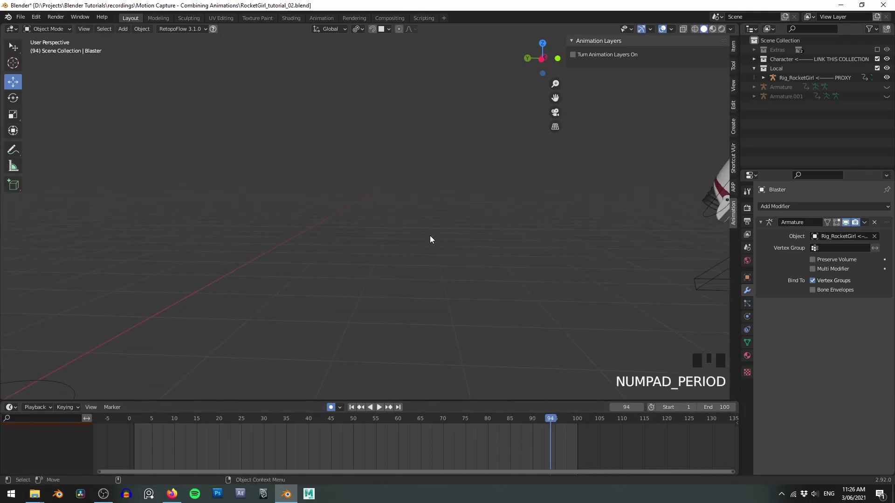
pyautogui.scroll(-3, 390, 161)
pyautogui.keyDown('alt'); pyautogui.moveTo(390, 162); pyautogui.dragTo(478, 212); pyautogui.keyUp('alt')
pyautogui.scroll(-6, 447, 201)
pyautogui.scroll(4, 388, 194)
pyautogui.keyDown('alt'); pyautogui.moveTo(619, 244); pyautogui.dragTo(489, 200, button='middle'); pyautogui.keyUp('alt')
pyautogui.rightClick(429, 434)
pyautogui.moveTo(470, 260)
pyautogui.keyDown('alt'); pyautogui.mouseDown()
pyautogui.moveTo(461, 263)
pyautogui.moveTo(471, 271)
pyautogui.mouseUp(); pyautogui.keyUp('alt')
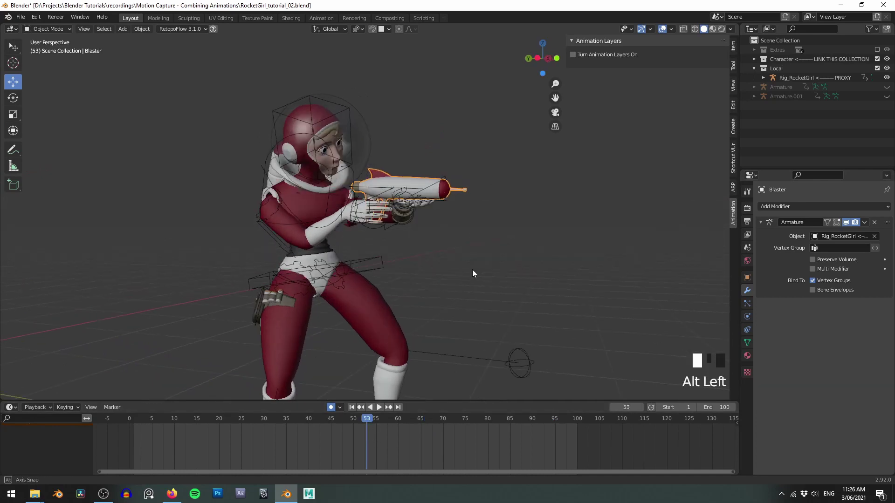
# Hide the viewport overlays and play the animation to check how the blaster moves with the hands.
pyautogui.hotkey('shift', 'space')
pyautogui.press('z')
pyautogui.click(478, 229)
pyautogui.scroll(2, 478, 228)
pyautogui.hotkey('shift', 'space')
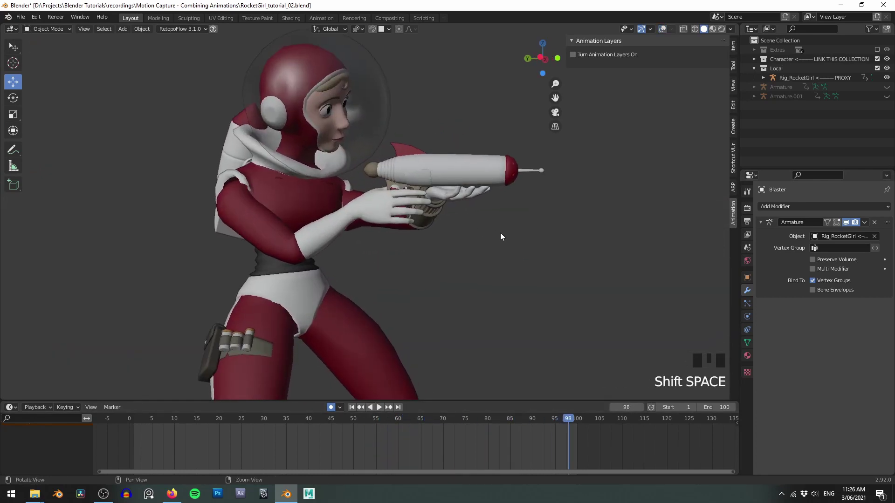
pyautogui.rightClick(447, 455)
pyautogui.keyDown('alt'); pyautogui.scroll(9, 474, 300); pyautogui.keyUp('alt')
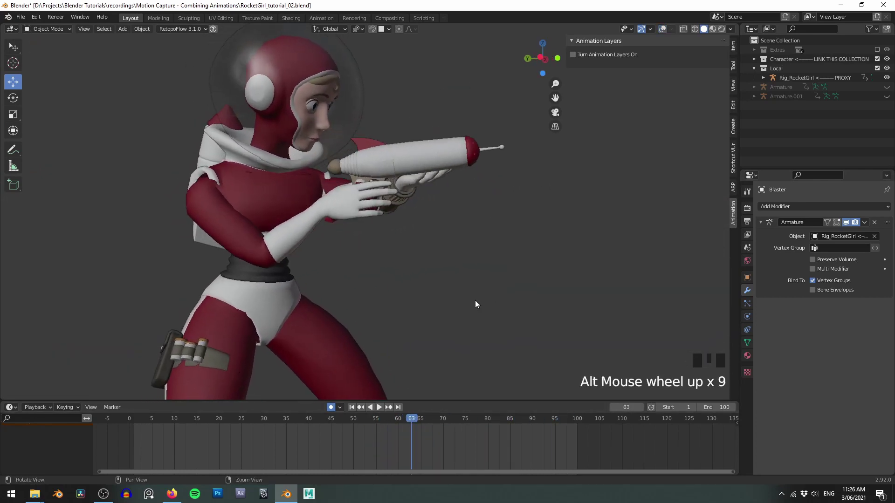
# Show the viewport overlays again, select the RocketGirl rig and enter Pose Mode.
pyautogui.keyDown('alt'); pyautogui.scroll(-3, 475, 300); pyautogui.keyUp('alt')
pyautogui.keyDown('alt'); pyautogui.moveTo(474, 291); pyautogui.dragTo(443, 278); pyautogui.keyUp('alt')
pyautogui.keyDown('alt'); pyautogui.scroll(-7, 347, 248); pyautogui.keyUp('alt')
pyautogui.keyDown('alt'); pyautogui.scroll(-3, 353, 259); pyautogui.keyUp('alt')
pyautogui.press('z')
pyautogui.keyDown('alt'); pyautogui.moveTo(431, 236); pyautogui.dragTo(428, 209); pyautogui.keyUp('alt')
pyautogui.click(381, 208)
pyautogui.press('Tab')
pyautogui.scroll(3, 342, 162)
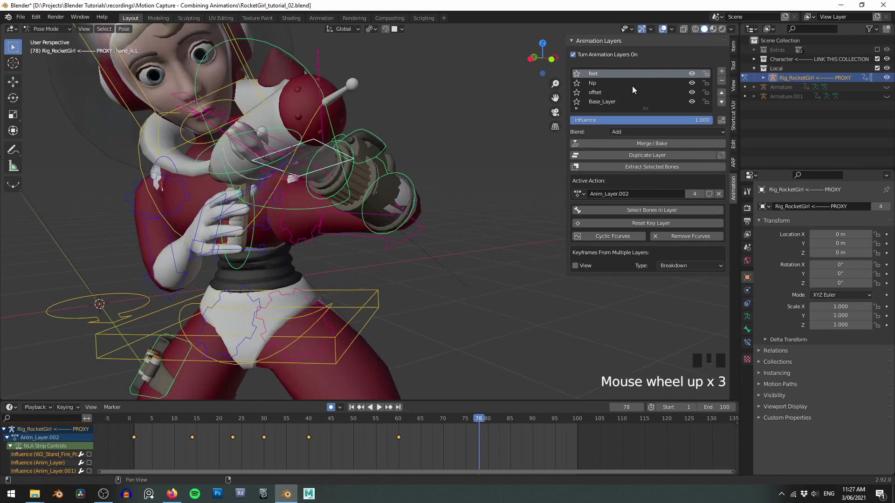
# Examine the left hand's placement against the blaster from several angles, including at frame 60.
pyautogui.keyDown('alt'); pyautogui.moveTo(462, 163); pyautogui.dragTo(415, 127); pyautogui.keyUp('alt')
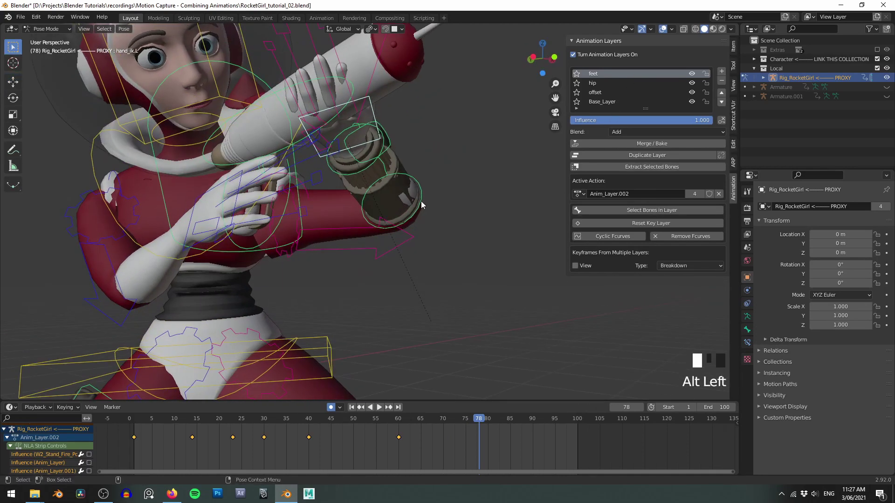
pyautogui.scroll(-2, 425, 213)
pyautogui.keyDown('alt'); pyautogui.moveTo(425, 213); pyautogui.dragTo(438, 289); pyautogui.keyUp('alt')
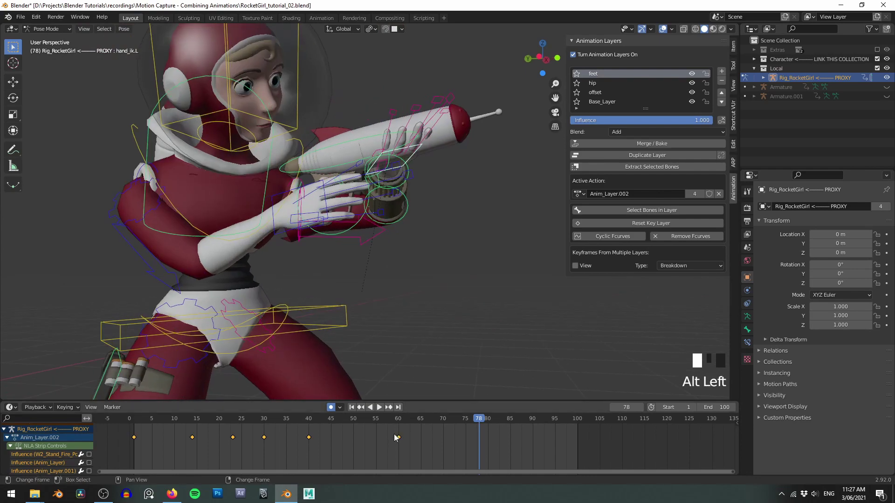
pyautogui.rightClick(418, 445)
pyautogui.moveTo(417, 445); pyautogui.dragTo(398, 448)
pyautogui.keyDown('alt'); pyautogui.moveTo(404, 270); pyautogui.dragTo(374, 227); pyautogui.keyUp('alt')
pyautogui.keyDown('alt'); pyautogui.moveTo(374, 228); pyautogui.dragTo(438, 281, button='middle'); pyautogui.keyUp('alt')
pyautogui.scroll(-4, 353, 355)
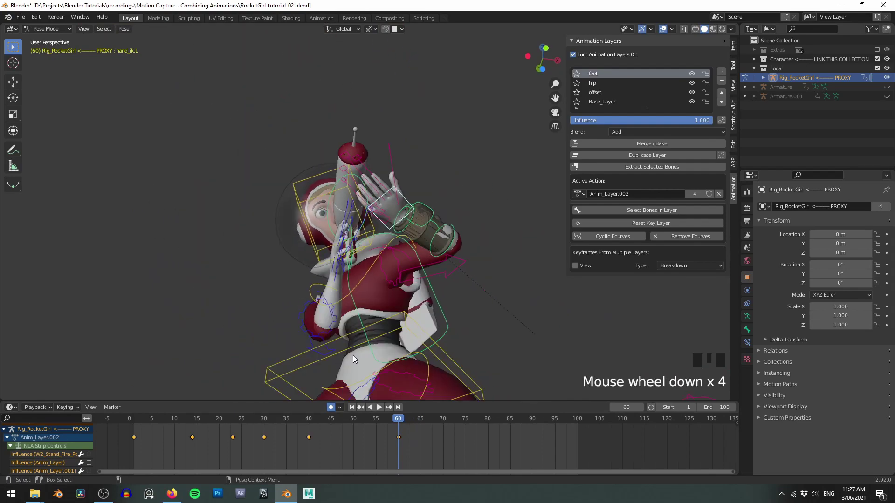
# Go to frame 1 and frame the left hand IK control against the barrel.
pyautogui.rightClick(133, 444)
pyautogui.press('KP_Decimal')
pyautogui.scroll(-4, 393, 192)
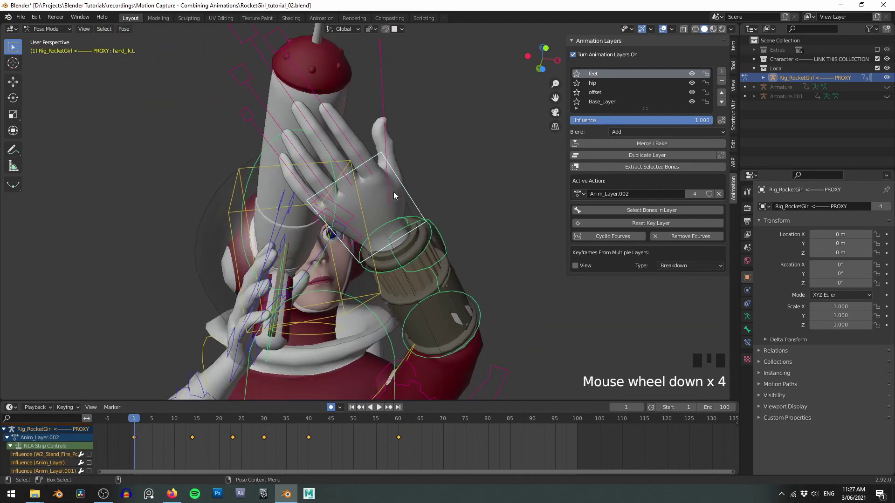
pyautogui.keyDown('alt'); pyautogui.moveTo(393, 191); pyautogui.dragTo(472, 156); pyautogui.keyUp('alt')
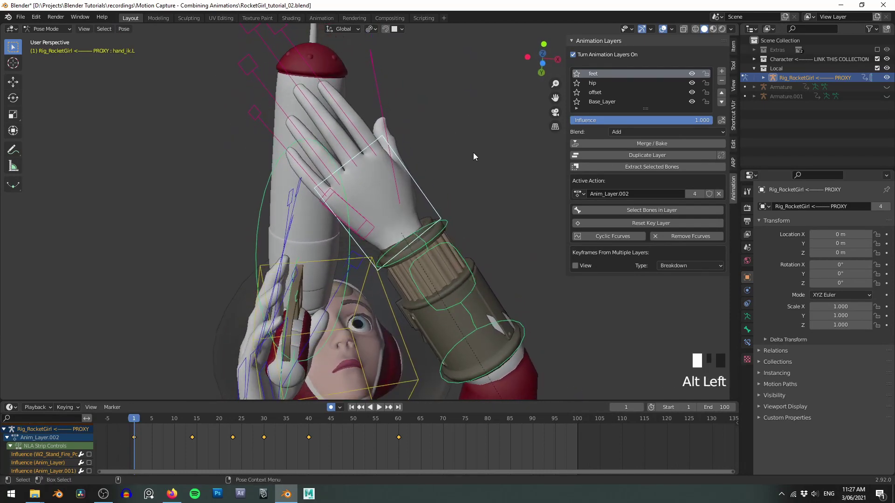
# Try to pose the left hand IK control under the barrel on the feet layer by moving and rotating it.
pyautogui.press('g')
pyautogui.click(485, 127)
pyautogui.press('r')
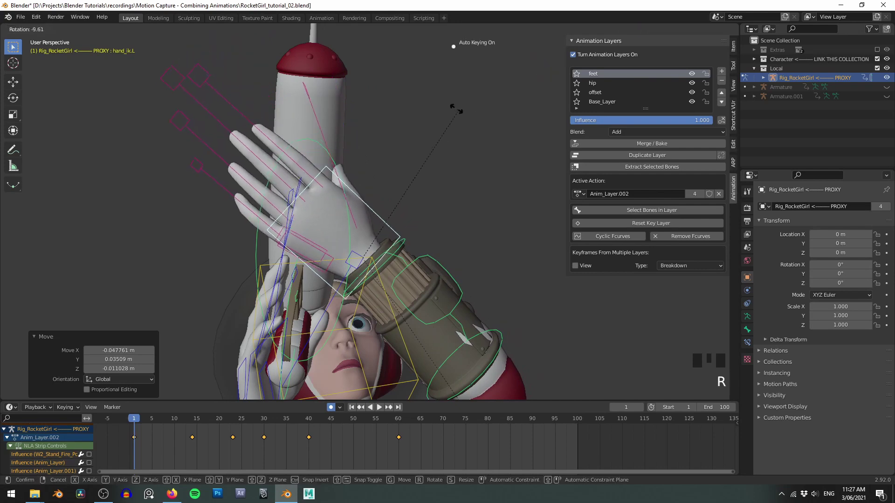
pyautogui.press('g')
pyautogui.click(437, 111)
pyautogui.keyDown('alt'); pyautogui.moveTo(437, 111); pyautogui.dragTo(396, 154); pyautogui.keyUp('alt')
pyautogui.press('g')
pyautogui.click(419, 205)
pyautogui.scroll(4, 396, 154)
pyautogui.press('g')
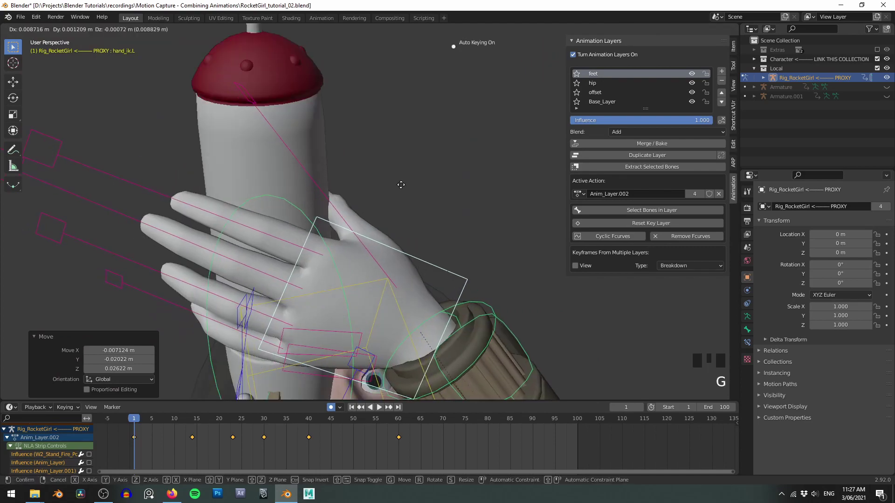
pyautogui.click(401, 185)
pyautogui.keyDown('alt'); pyautogui.moveTo(401, 184); pyautogui.dragTo(412, 166); pyautogui.keyUp('alt')
pyautogui.scroll(-6, 432, 181)
pyautogui.scroll(2, 452, 176)
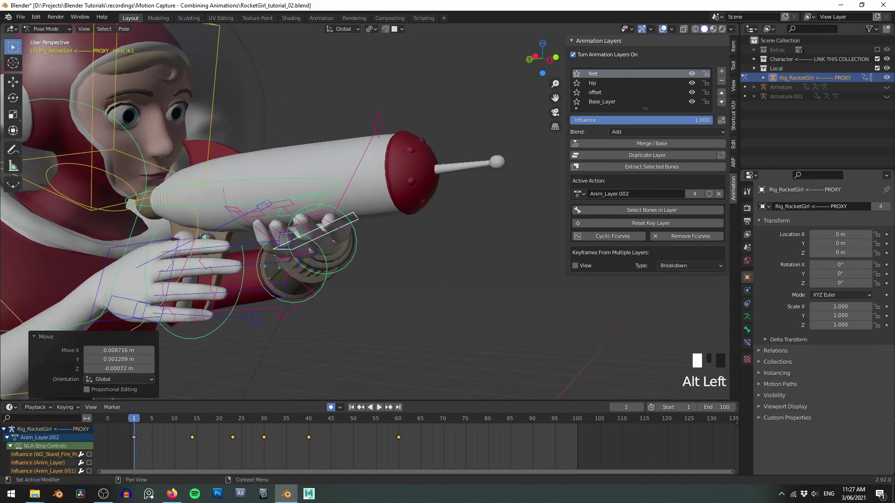
pyautogui.keyDown('alt'); pyautogui.middleClick(329, 217); pyautogui.keyUp('alt')
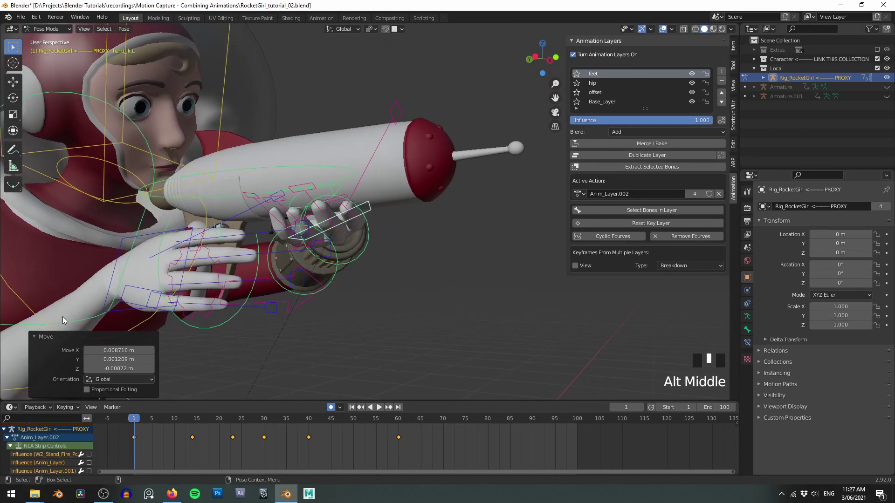
# Add an animation layer named "hand" and key the left hand IK control on it at frame 1.
pyautogui.click(44, 336)
pyautogui.click(722, 72)
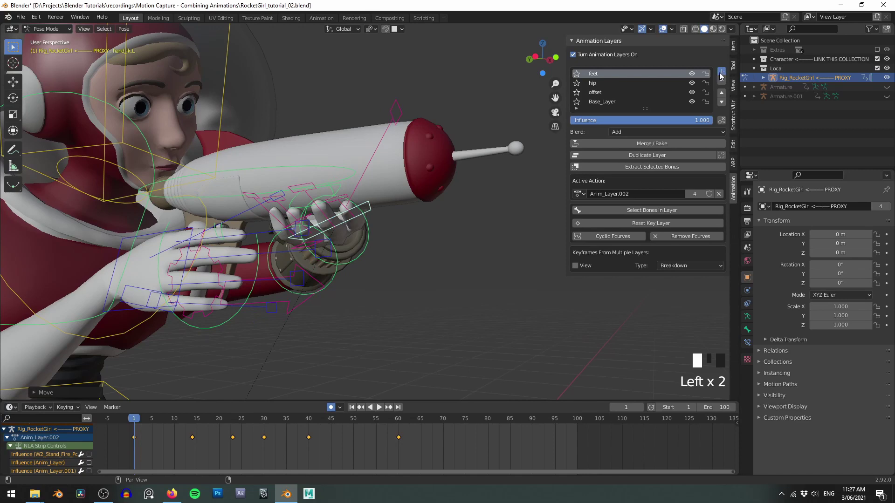
pyautogui.keyDown('alt'); pyautogui.moveTo(440, 185); pyautogui.dragTo(435, 248); pyautogui.keyUp('alt')
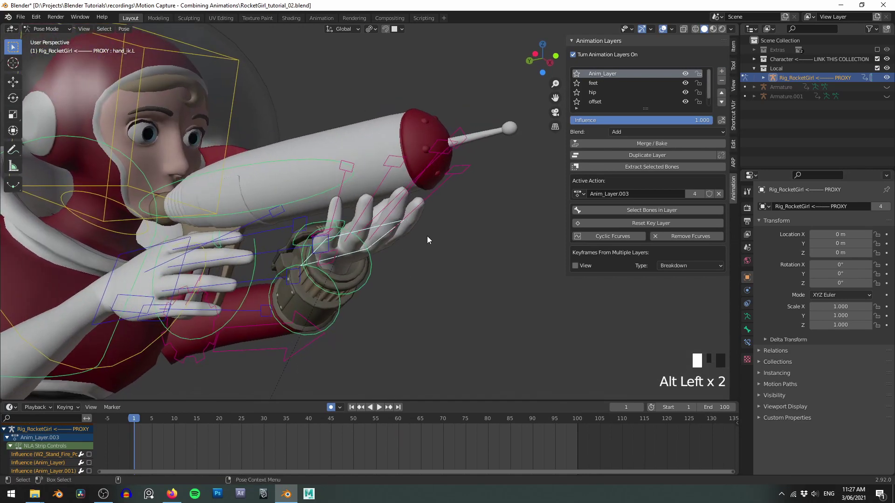
pyautogui.keyDown('alt'); pyautogui.moveTo(448, 119); pyautogui.dragTo(591, 73); pyautogui.keyUp('alt')
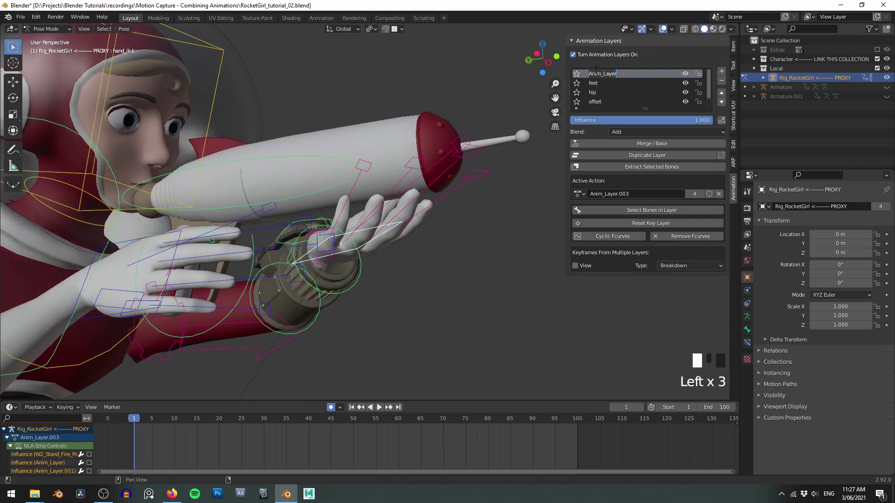
pyautogui.keyDown('alt'); pyautogui.click(417, 242); pyautogui.keyUp('alt')
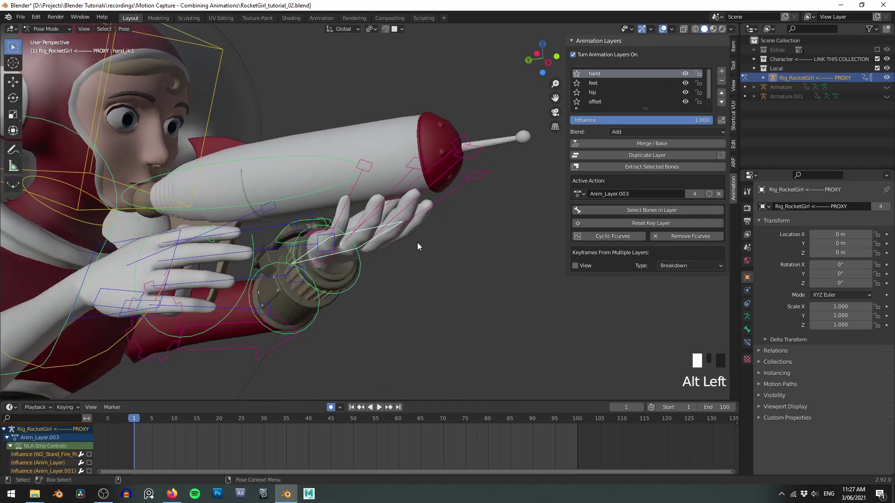
pyautogui.press('i')
pyautogui.click(417, 242)
# Rotate the left hand IK control about -20 degrees and move it closer to the barrel.
pyautogui.scroll(2, 397, 241)
pyautogui.keyDown('alt'); pyautogui.moveTo(397, 241); pyautogui.dragTo(326, 161); pyautogui.keyUp('alt')
pyautogui.press('r')
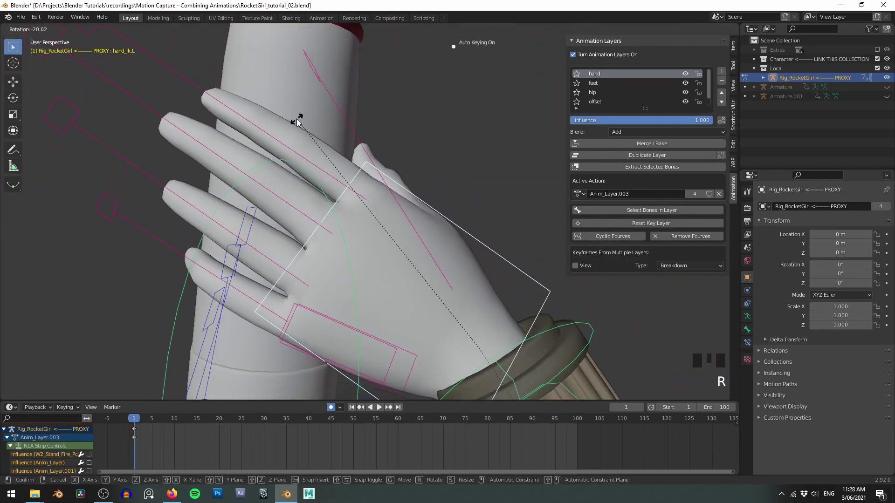
pyautogui.click(295, 118)
pyautogui.press('g')
pyautogui.click(294, 101)
# Move and rotate the left hand IK control from several angles to fit the palm beneath the barrel.
pyautogui.keyDown('alt'); pyautogui.moveTo(295, 101); pyautogui.dragTo(408, 142); pyautogui.keyUp('alt')
pyautogui.scroll(-3, 424, 207)
pyautogui.press('g')
pyautogui.click(442, 193)
pyautogui.press('g')
pyautogui.click(353, 193)
pyautogui.press('r')
pyautogui.click(393, 139)
pyautogui.press('g')
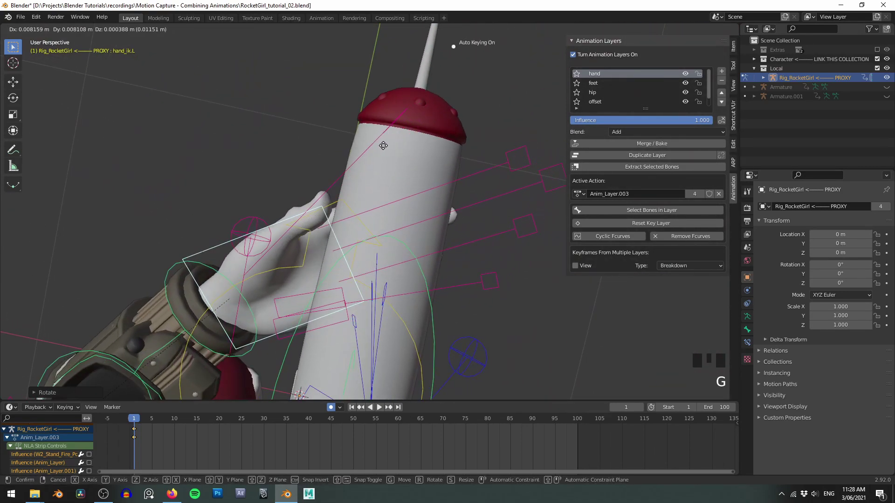
pyautogui.click(387, 146)
# Fine-tune the left hand IK control's rotation and height under the barrel in left orthographic view and key it at frame 1.
pyautogui.keyDown('alt'); pyautogui.moveTo(388, 146); pyautogui.dragTo(340, 158); pyautogui.keyUp('alt')
pyautogui.scroll(4, 332, 170)
pyautogui.press('q')
pyautogui.click(274, 158)
pyautogui.scroll(2, 384, 116)
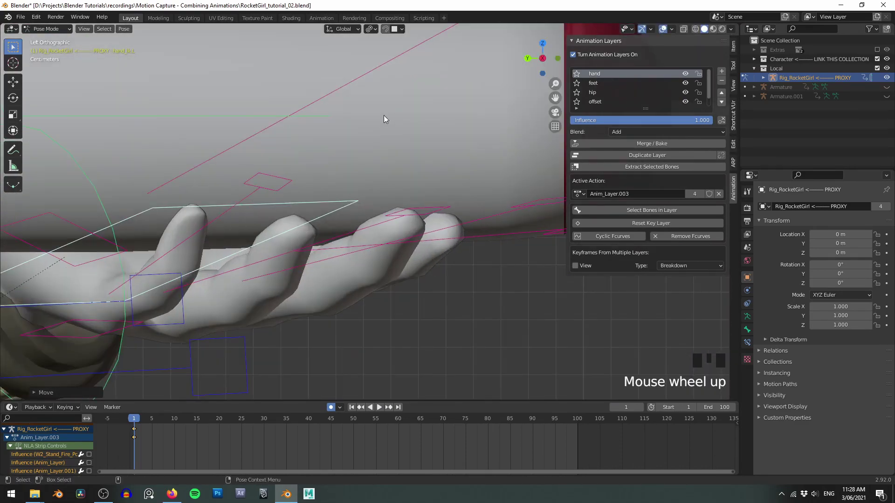
pyautogui.press('r')
pyautogui.click(394, 122)
pyautogui.press('g')
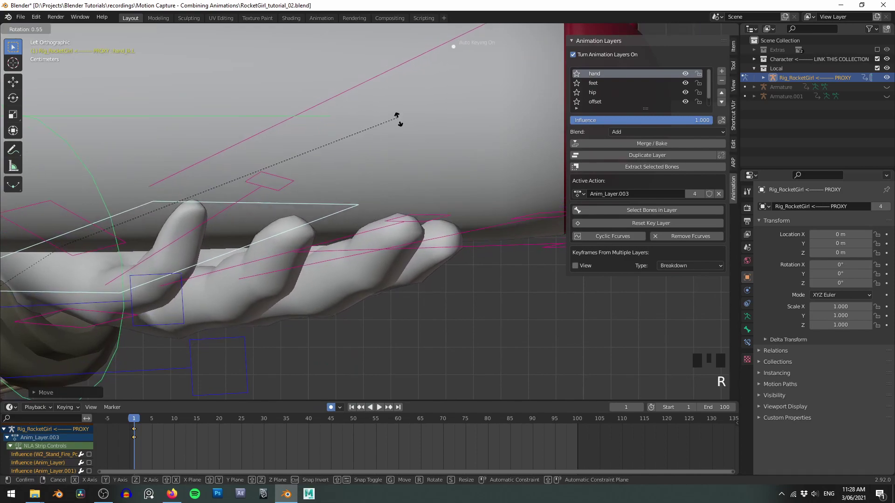
pyautogui.click(401, 118)
pyautogui.keyDown('alt'); pyautogui.moveTo(401, 119); pyautogui.dragTo(412, 183); pyautogui.keyUp('alt')
pyautogui.press('i')
pyautogui.click(413, 184)
pyautogui.scroll(-2, 415, 168)
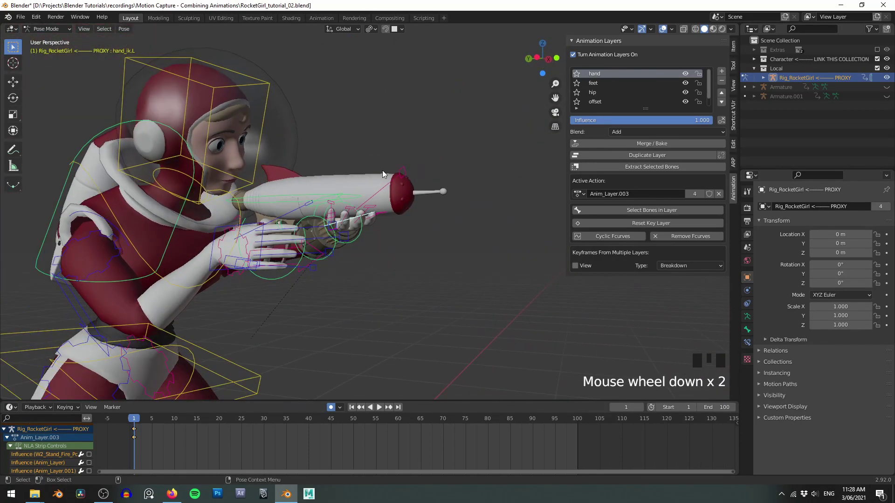
# Examine the left hand IK control's IK Parent options, keeping Chest selected.
pyautogui.keyDown('alt'); pyautogui.moveTo(382, 170); pyautogui.dragTo(484, 158, button='middle'); pyautogui.keyUp('alt')
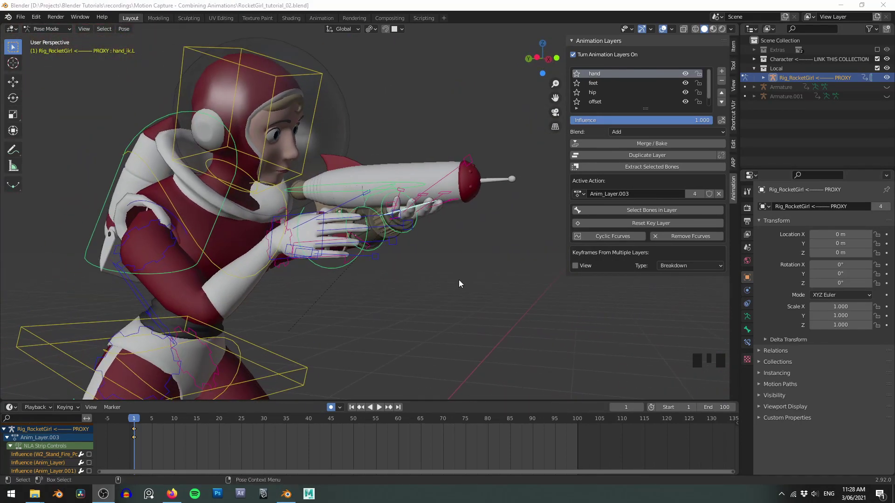
pyautogui.middleClick(393, 213)
pyautogui.scroll(2, 401, 140)
pyautogui.keyDown('alt'); pyautogui.moveTo(401, 140); pyautogui.dragTo(498, 230); pyautogui.keyUp('alt')
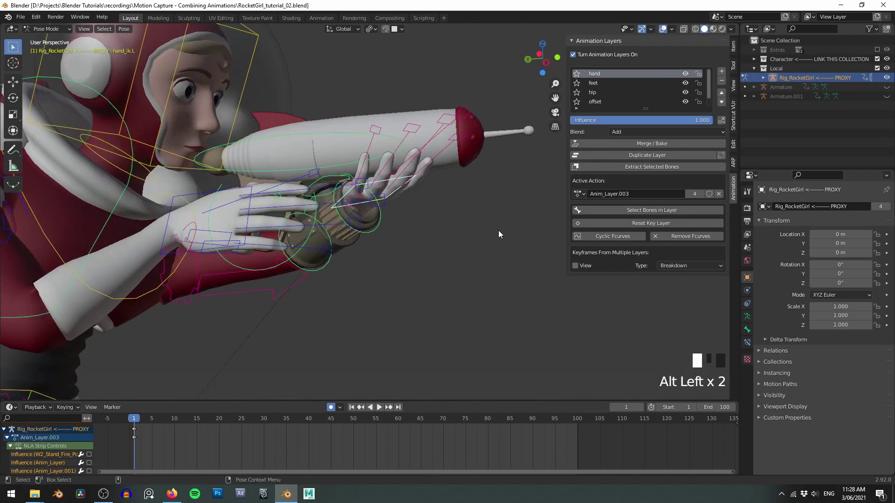
pyautogui.click(734, 67)
pyautogui.click(732, 47)
pyautogui.keyDown('alt'); pyautogui.moveTo(373, 196); pyautogui.dragTo(397, 207); pyautogui.keyUp('alt')
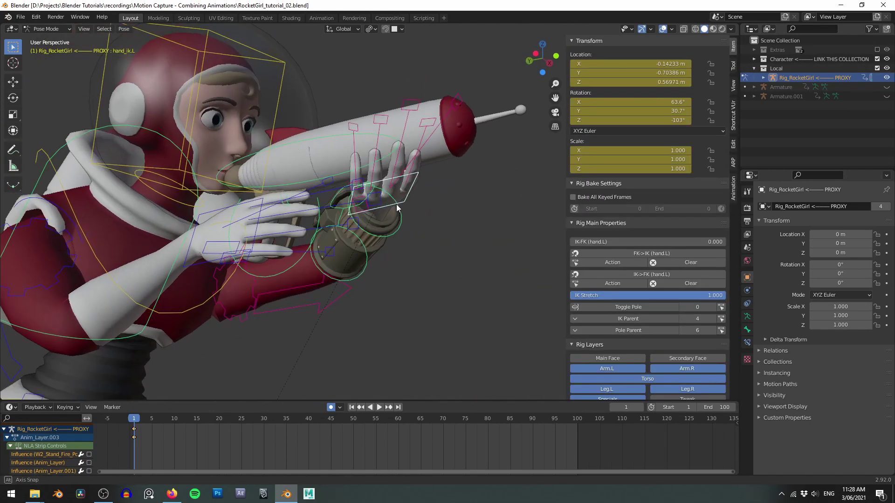
pyautogui.click(619, 320)
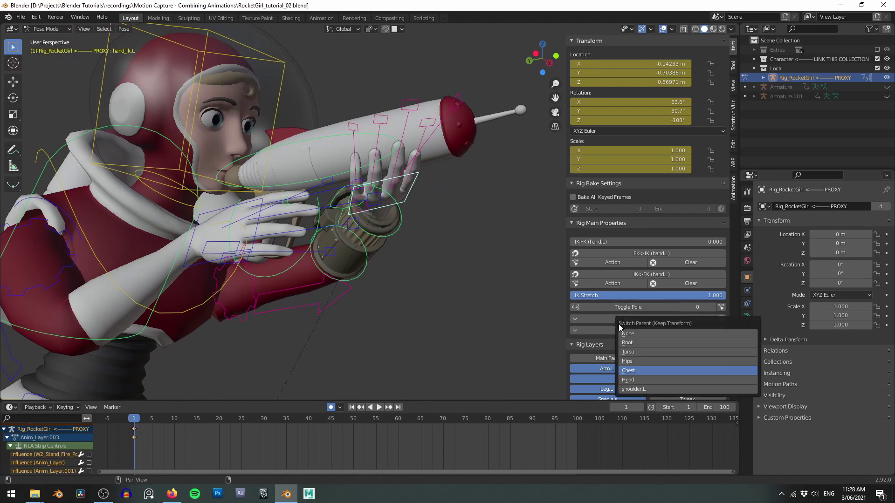
pyautogui.click(636, 371)
pyautogui.moveTo(397, 211); pyautogui.dragTo(410, 239, button='middle')
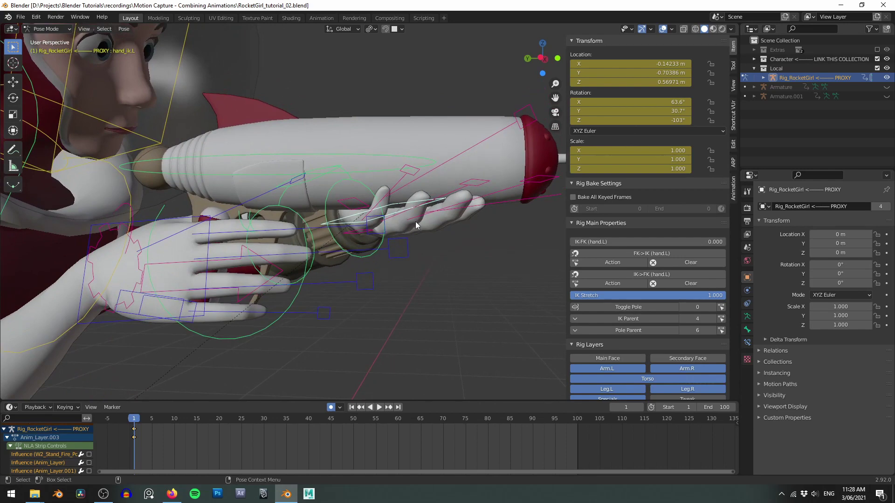
# Add a Child Of bone constraint to the left hand IK control with the RocketGirl rig as target.
pyautogui.click(346, 157)
pyautogui.keyDown('alt'); pyautogui.moveTo(392, 179); pyautogui.dragTo(378, 233); pyautogui.keyUp('alt')
pyautogui.click(348, 218)
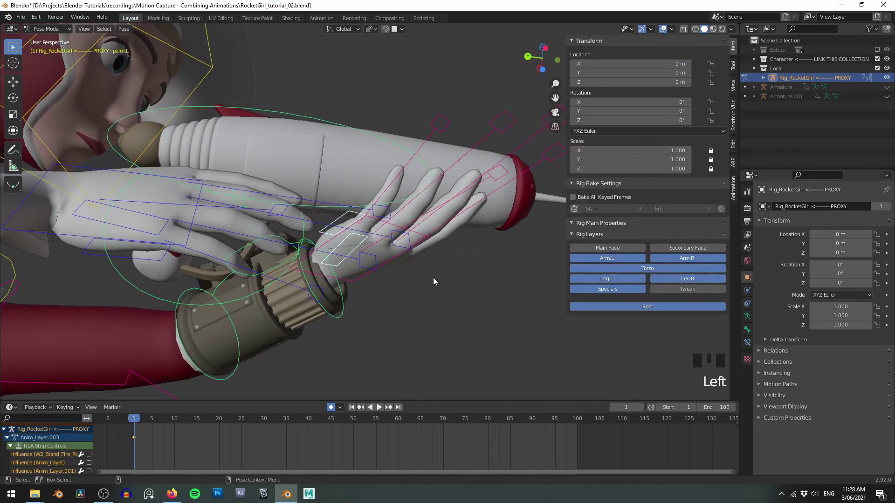
pyautogui.click(378, 264)
pyautogui.keyDown('alt'); pyautogui.moveTo(462, 271); pyautogui.dragTo(468, 287); pyautogui.keyUp('alt')
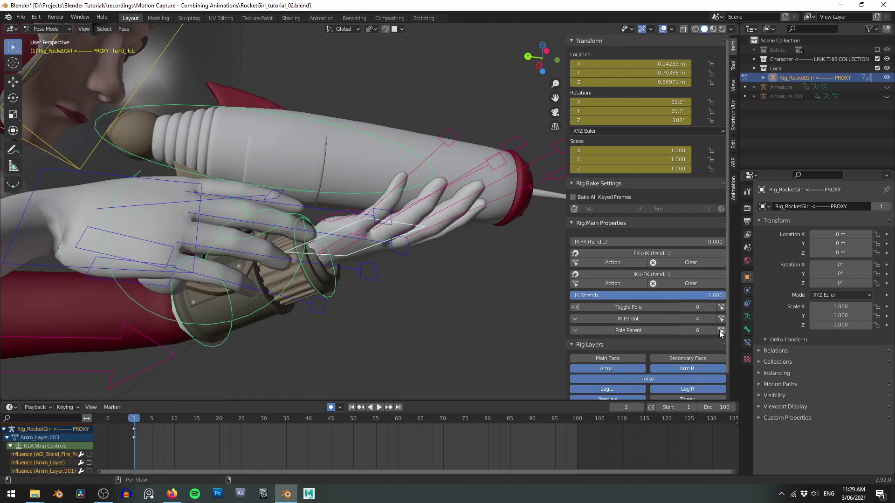
pyautogui.click(747, 343)
pyautogui.click(778, 207)
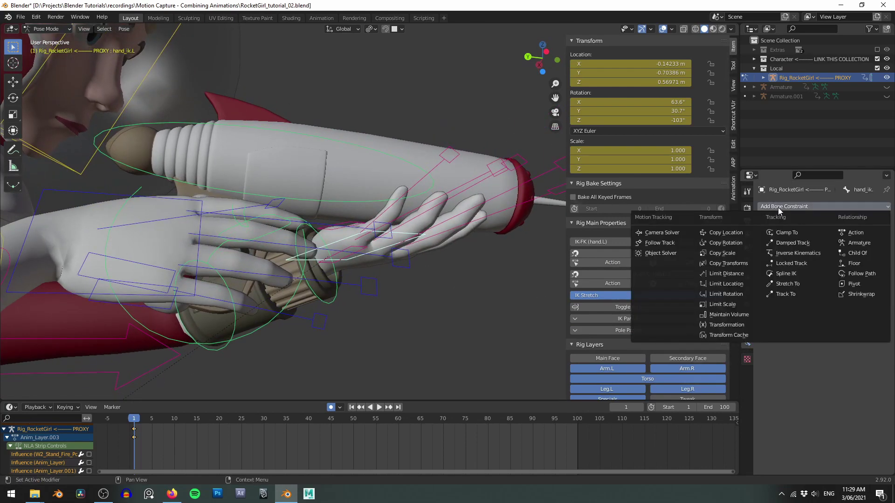
pyautogui.click(861, 253)
pyautogui.moveTo(414, 167); pyautogui.dragTo(397, 235, button='middle')
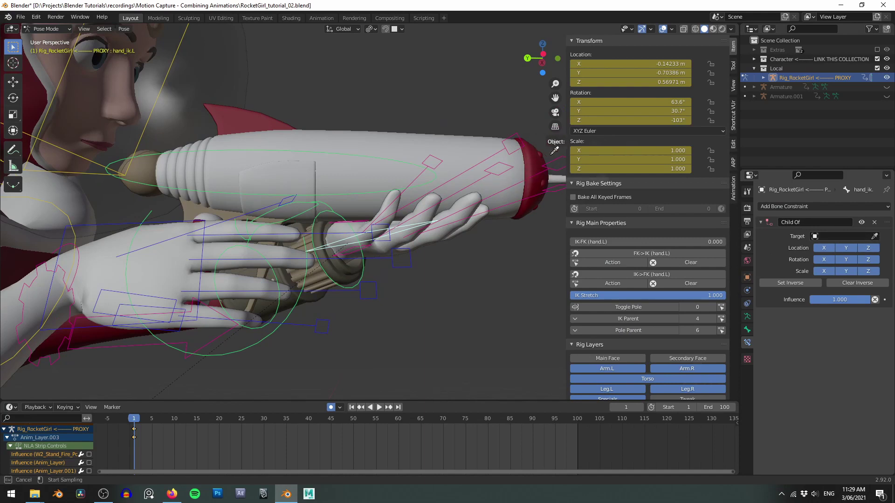
pyautogui.click(438, 179)
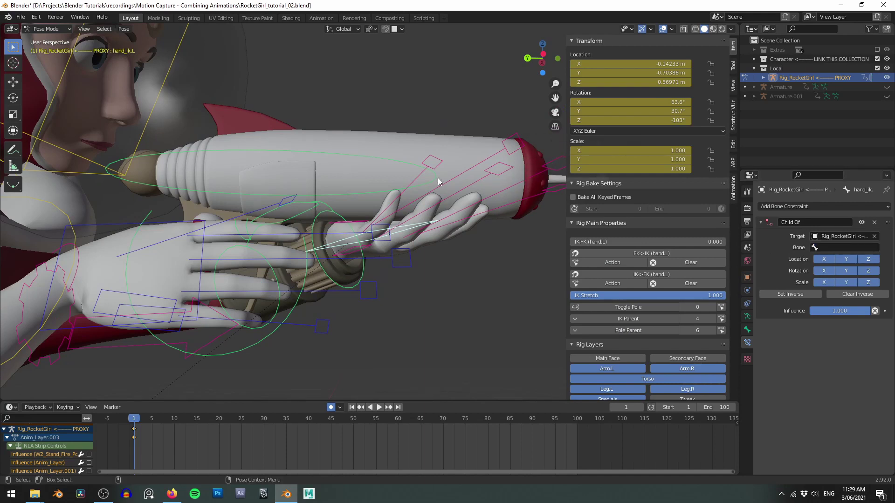
# Check the blaster control's bone name and set the left hand's Child Of constraint bone to Blaster_Main.
pyautogui.click(365, 158)
pyautogui.keyDown('alt'); pyautogui.middleClick(409, 141); pyautogui.keyUp('alt')
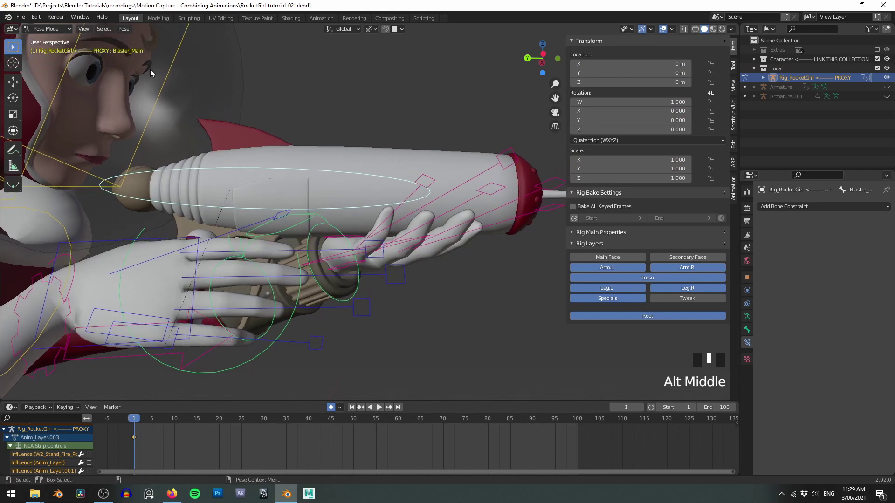
pyautogui.keyDown('alt'); pyautogui.moveTo(438, 262); pyautogui.dragTo(454, 236); pyautogui.keyUp('alt')
pyautogui.click(421, 253)
pyautogui.keyDown('alt'); pyautogui.moveTo(541, 286); pyautogui.dragTo(547, 300); pyautogui.keyUp('alt')
pyautogui.click(855, 248)
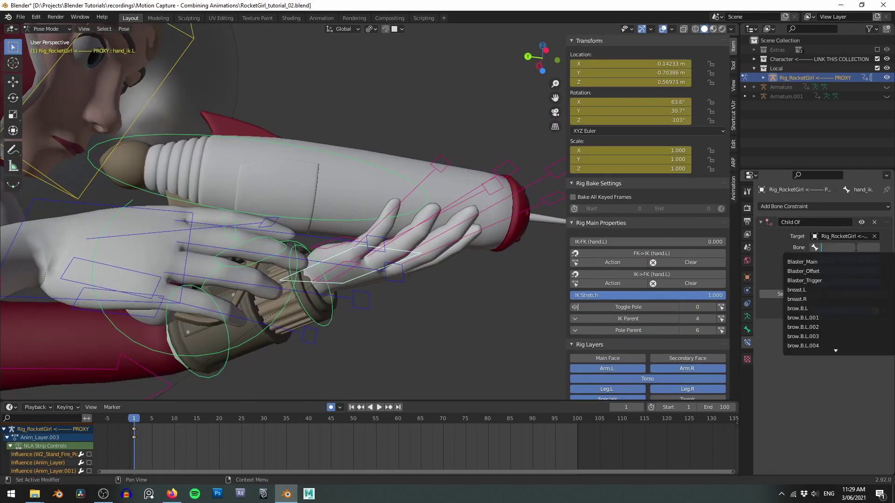
pyautogui.click(828, 260)
# Play the animation to check how the left hand follows the blaster, and return to frame 1.
pyautogui.scroll(-4, 403, 183)
pyautogui.scroll(-2, 405, 177)
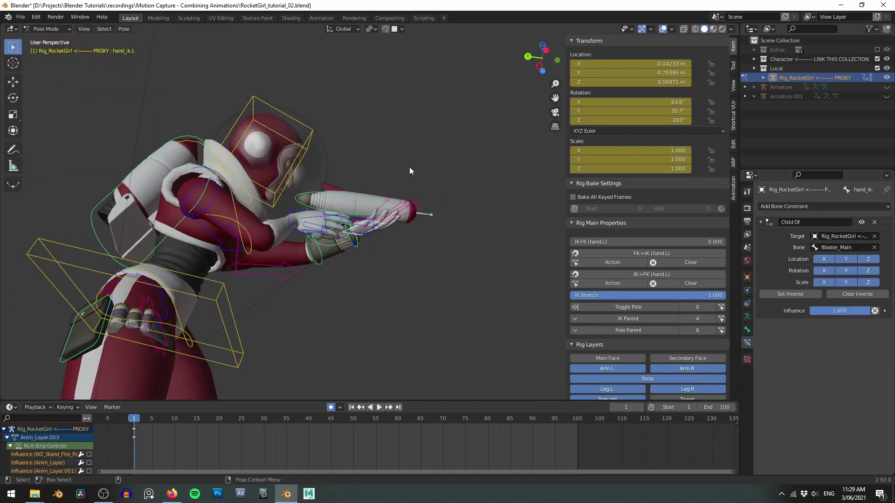
pyautogui.scroll(-3, 410, 173)
pyautogui.moveTo(412, 180)
pyautogui.keyDown('alt'); pyautogui.mouseDown()
pyautogui.moveTo(328, 167)
pyautogui.moveTo(417, 168)
pyautogui.mouseUp(); pyautogui.keyUp('alt')
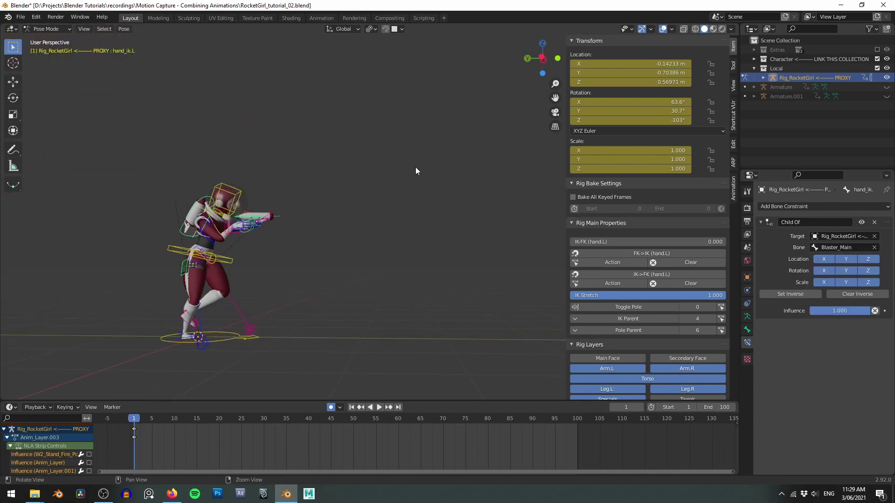
pyautogui.press('space')
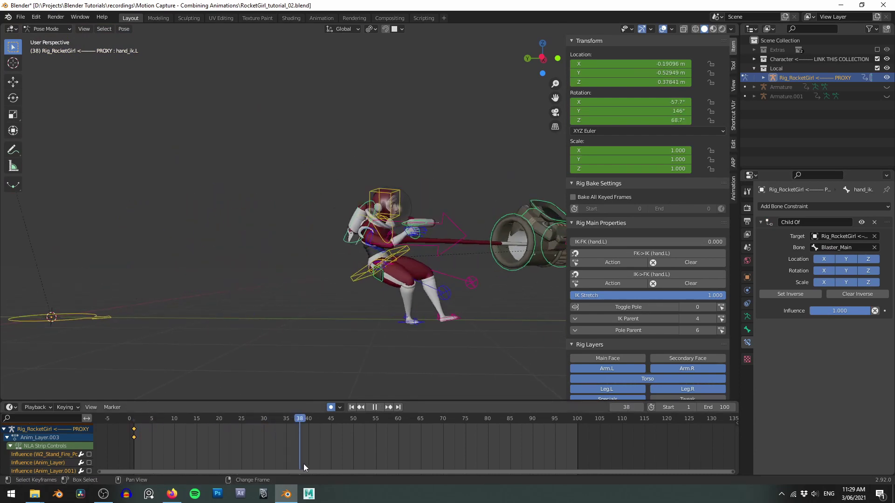
pyautogui.press('space')
pyautogui.keyDown('alt'); pyautogui.moveTo(431, 272); pyautogui.dragTo(275, 286, button='middle'); pyautogui.keyUp('alt')
pyautogui.press('space')
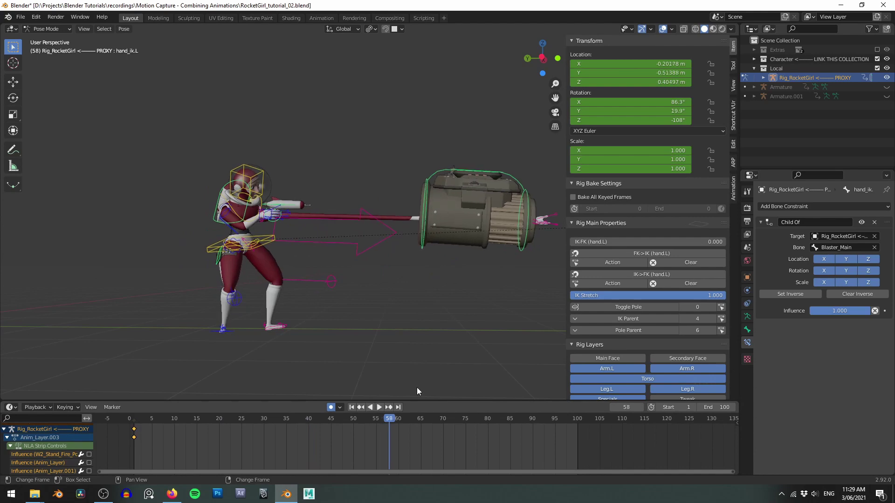
pyautogui.press('space')
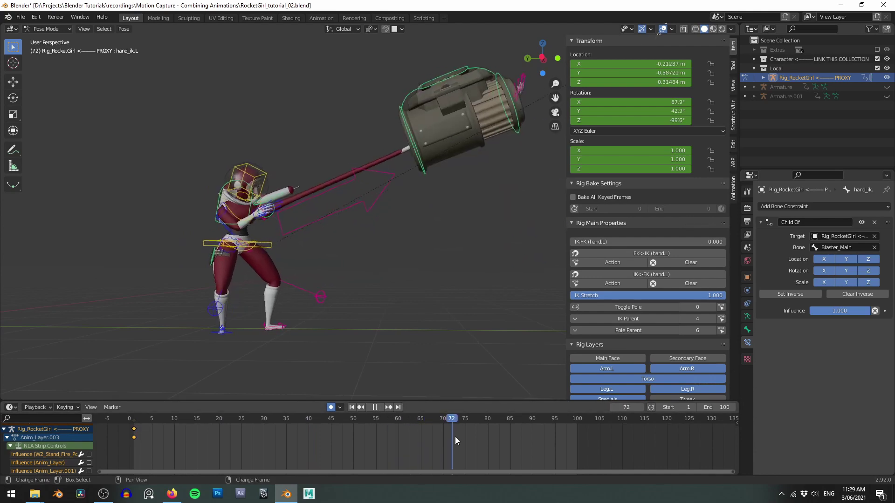
pyautogui.moveTo(483, 435); pyautogui.dragTo(133, 434)
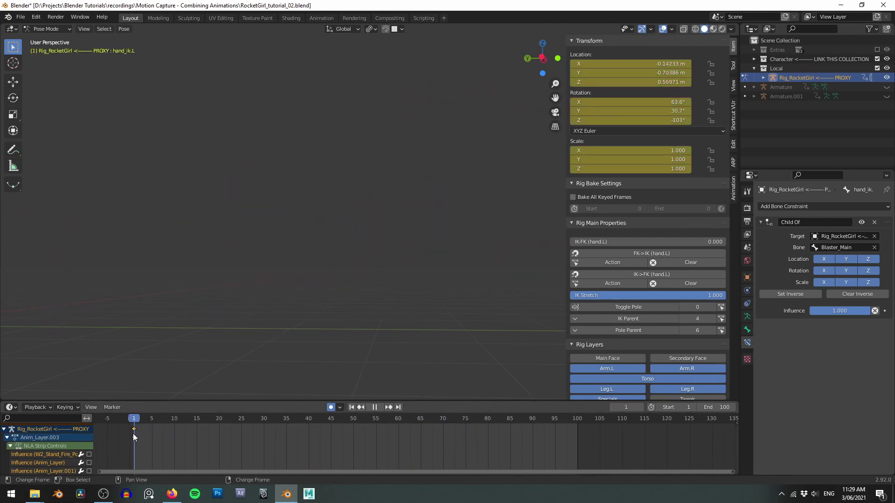
pyautogui.press('space')
# Switch the left hand IK control's IK Parent to None at frame 1, keeping its transform.
pyautogui.press('KP_Decimal')
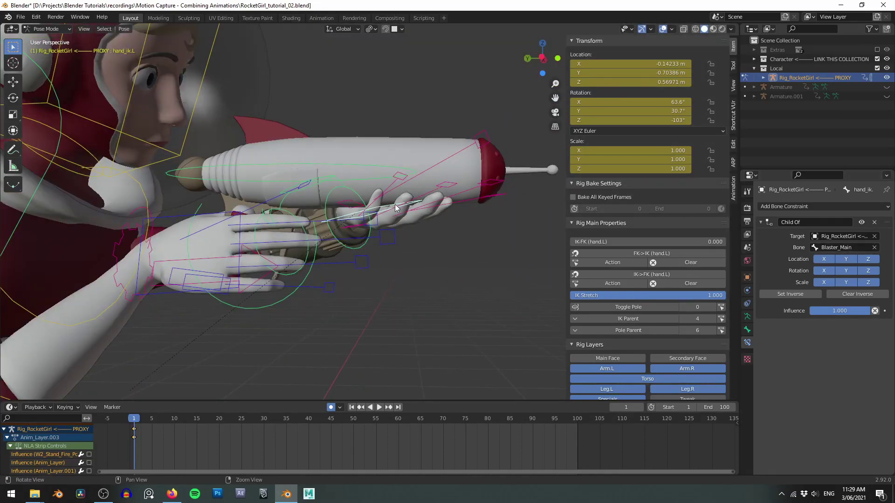
pyautogui.moveTo(395, 207); pyautogui.dragTo(350, 204, button='middle')
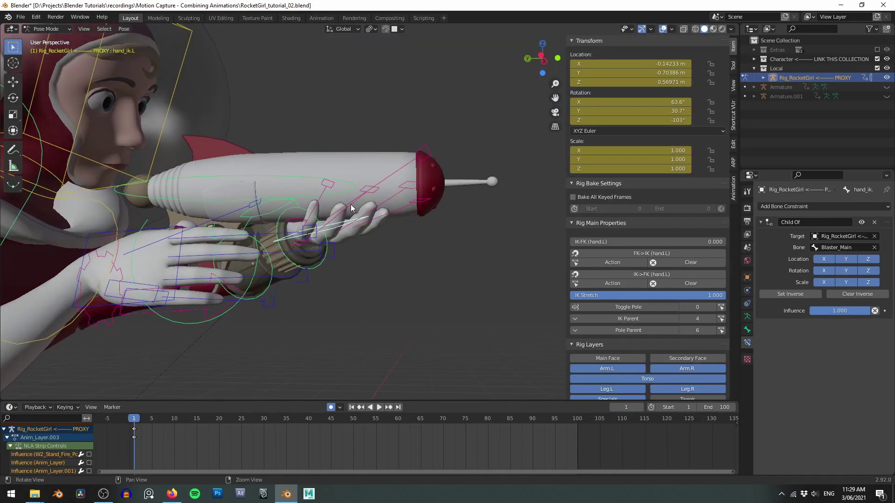
pyautogui.click(608, 320)
pyautogui.click(625, 371)
pyautogui.scroll(-8, 469, 317)
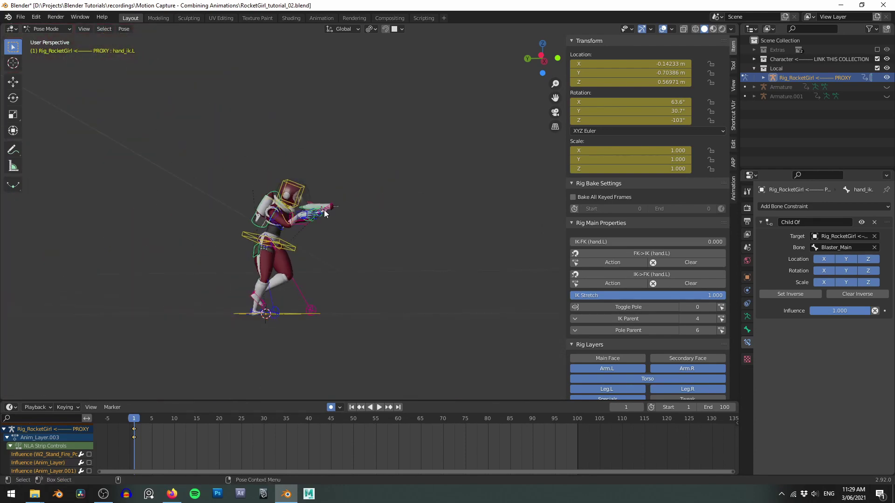
pyautogui.keyDown('shift'); pyautogui.moveTo(415, 191); pyautogui.dragTo(240, 237, button='middle'); pyautogui.keyUp('shift')
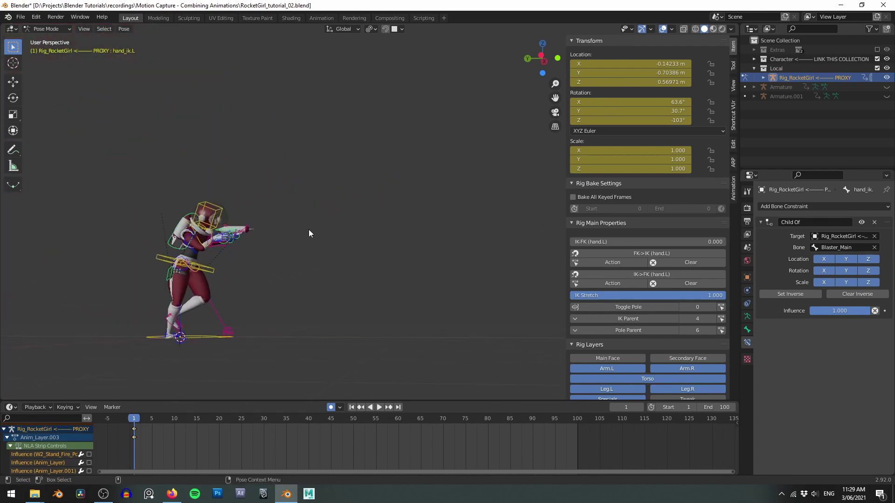
pyautogui.moveTo(311, 228); pyautogui.dragTo(359, 216, button='middle')
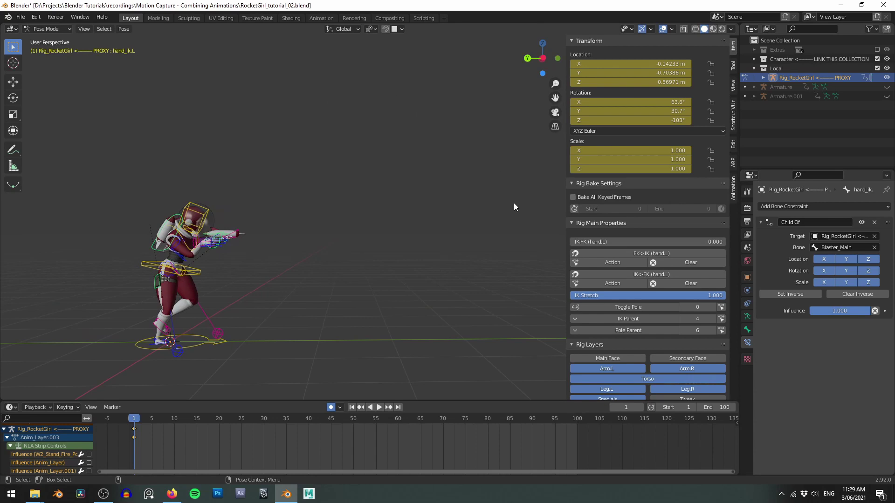
pyautogui.scroll(8, 475, 192)
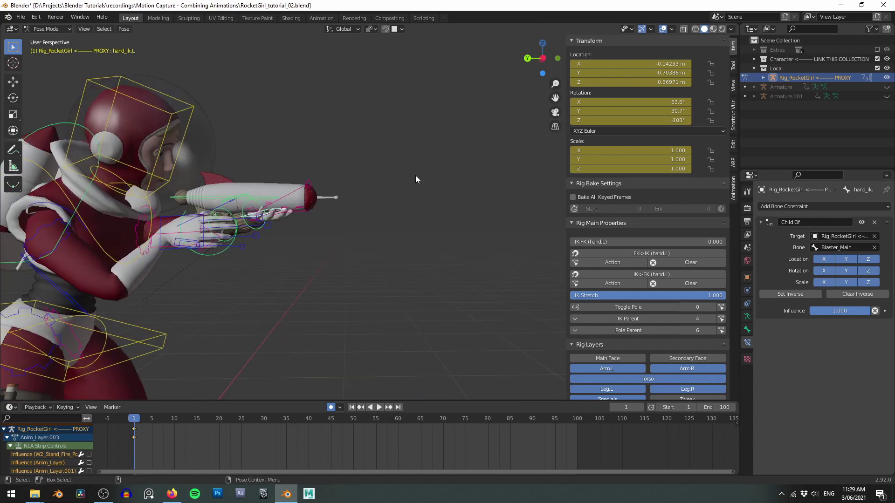
pyautogui.keyDown('shift'); pyautogui.moveTo(510, 288); pyautogui.dragTo(569, 310, button='middle'); pyautogui.keyUp('shift')
pyautogui.click(589, 320)
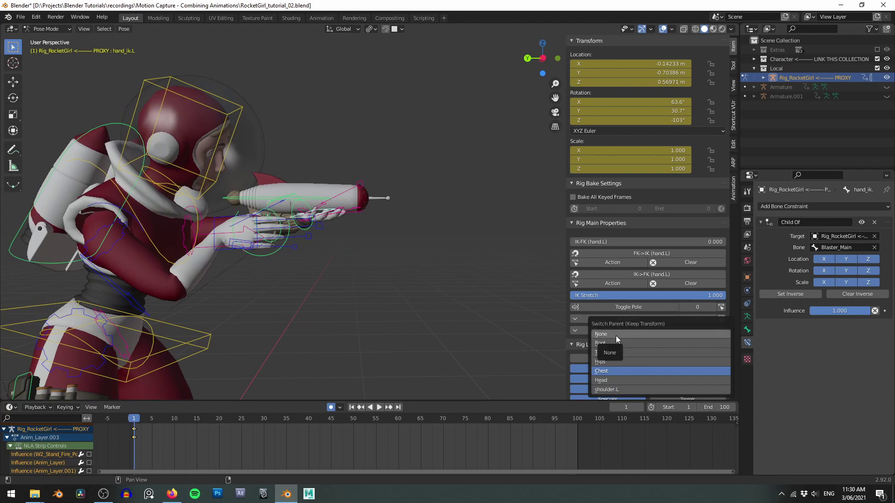
pyautogui.click(613, 336)
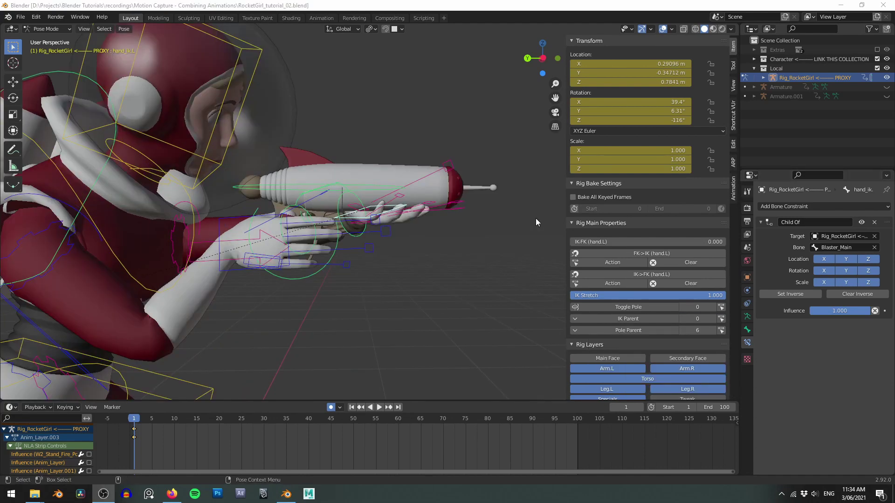
# Go to frame 94, inspect the left hand's position relative to the blaster, and show the animation layers.
pyautogui.scroll(-6, 488, 173)
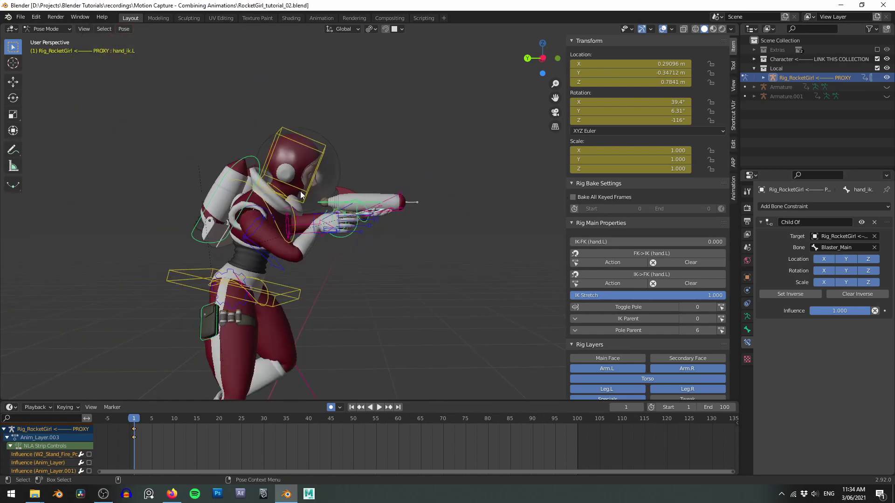
pyautogui.scroll(-6, 479, 209)
pyautogui.keyDown('alt'); pyautogui.moveTo(536, 203); pyautogui.dragTo(123, 222, button='middle'); pyautogui.keyUp('alt')
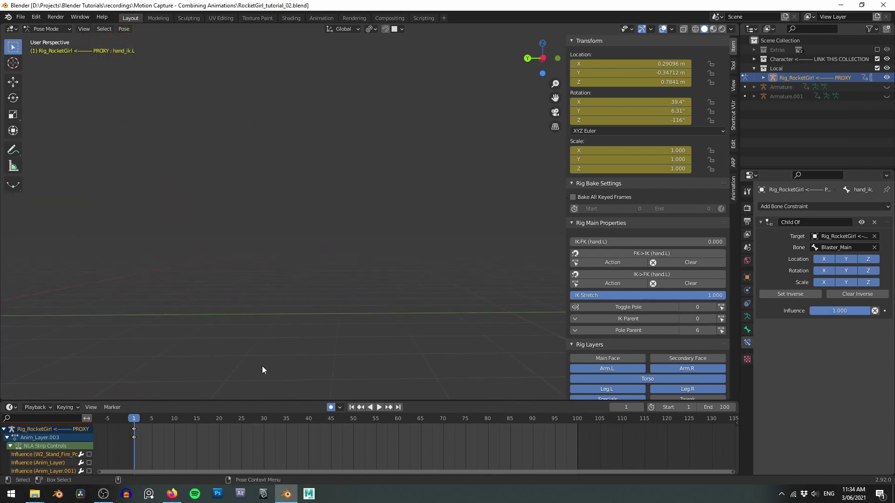
pyautogui.moveTo(328, 419); pyautogui.dragTo(551, 432)
pyautogui.keyDown('alt'); pyautogui.moveTo(221, 237); pyautogui.dragTo(333, 227, button='middle'); pyautogui.keyUp('alt')
pyautogui.press('f')
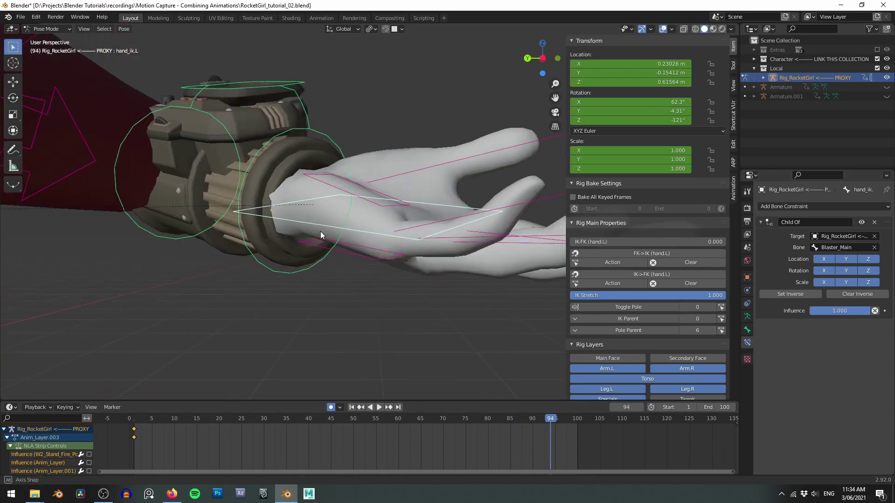
pyautogui.scroll(-8, 320, 231)
pyautogui.keyDown('alt'); pyautogui.moveTo(320, 231); pyautogui.dragTo(351, 194); pyautogui.keyUp('alt')
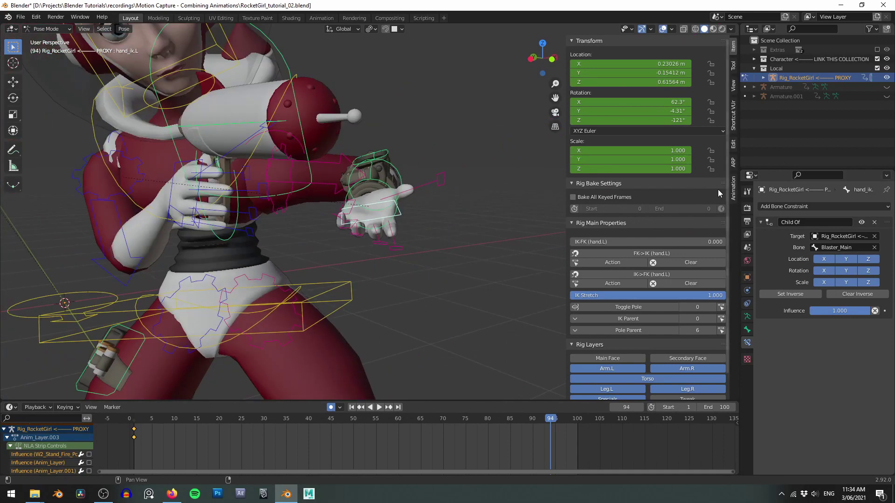
pyautogui.click(733, 189)
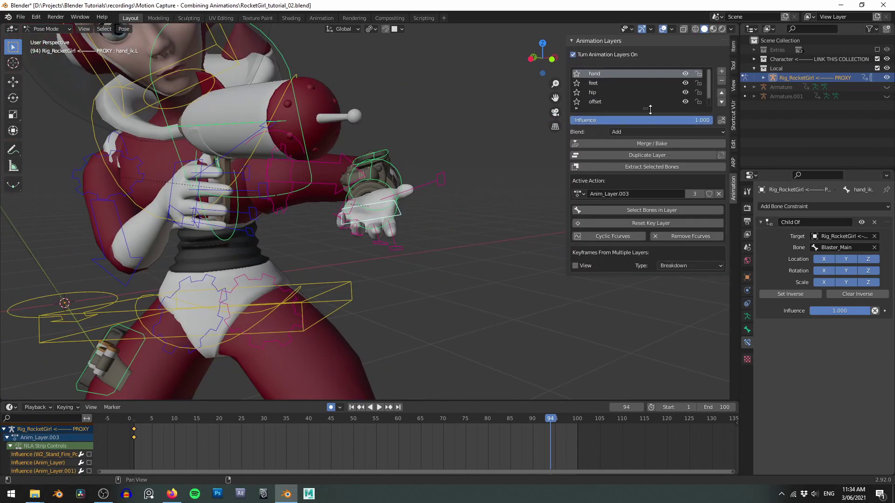
# Enlarge the animation layers list and toggle the hand layer off and on to compare the left arm's pose from several angles.
pyautogui.moveTo(649, 109); pyautogui.dragTo(656, 166)
pyautogui.keyDown('alt'); pyautogui.moveTo(452, 214); pyautogui.dragTo(465, 215); pyautogui.keyUp('alt')
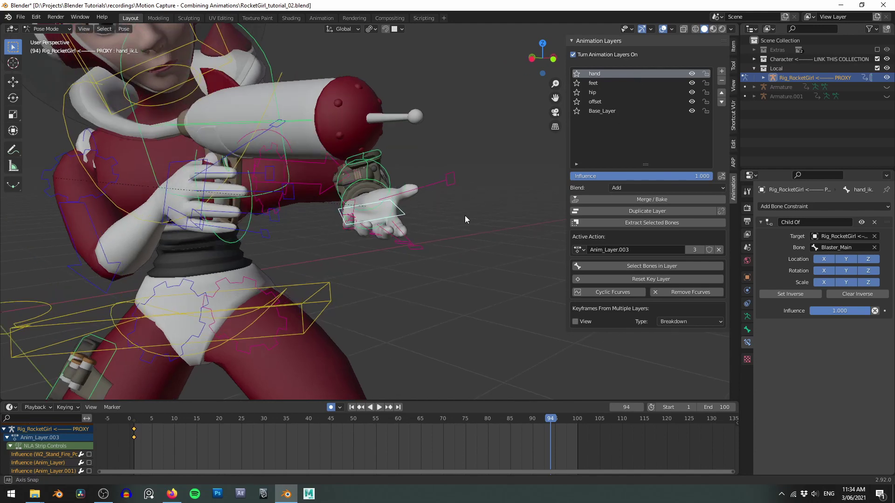
pyautogui.scroll(-2, 465, 215)
pyautogui.click(692, 74)
pyautogui.click(691, 74)
pyautogui.click(691, 74)
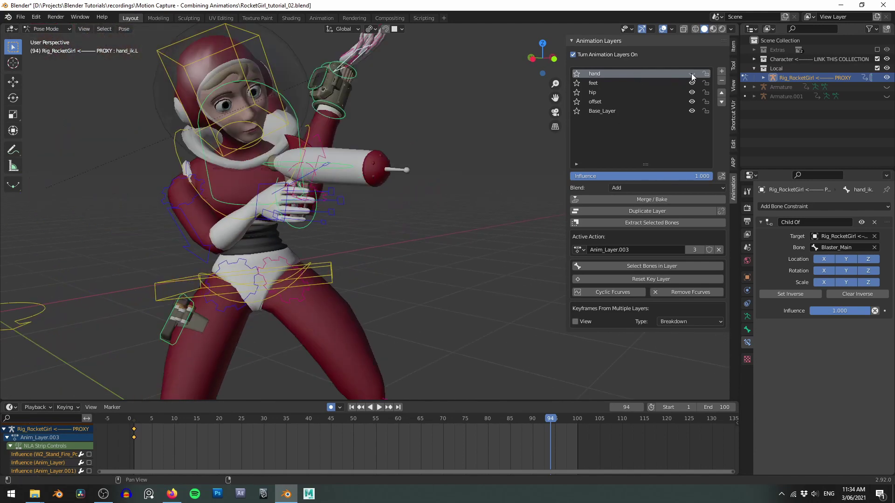
pyautogui.click(691, 74)
pyautogui.click(691, 73)
pyautogui.click(691, 74)
pyautogui.keyDown('alt'); pyautogui.moveTo(481, 144); pyautogui.dragTo(436, 141); pyautogui.keyUp('alt')
pyautogui.click(692, 75)
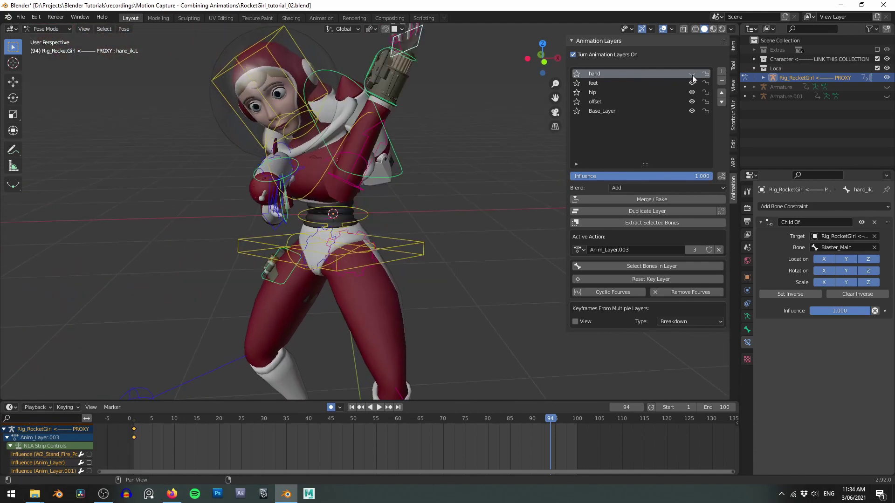
pyautogui.click(692, 75)
pyautogui.keyDown('alt'); pyautogui.moveTo(485, 118); pyautogui.dragTo(514, 115); pyautogui.keyUp('alt')
# Toggle the feet, hip and offset layers off and on in turn to compare each one's effect on the pose.
pyautogui.click(692, 84)
pyautogui.click(691, 84)
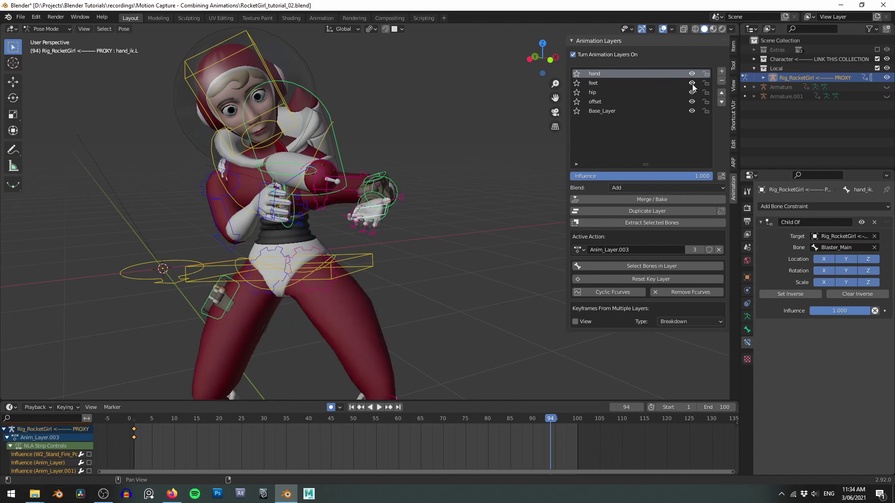
pyautogui.click(691, 92)
pyautogui.click(690, 92)
pyautogui.click(690, 92)
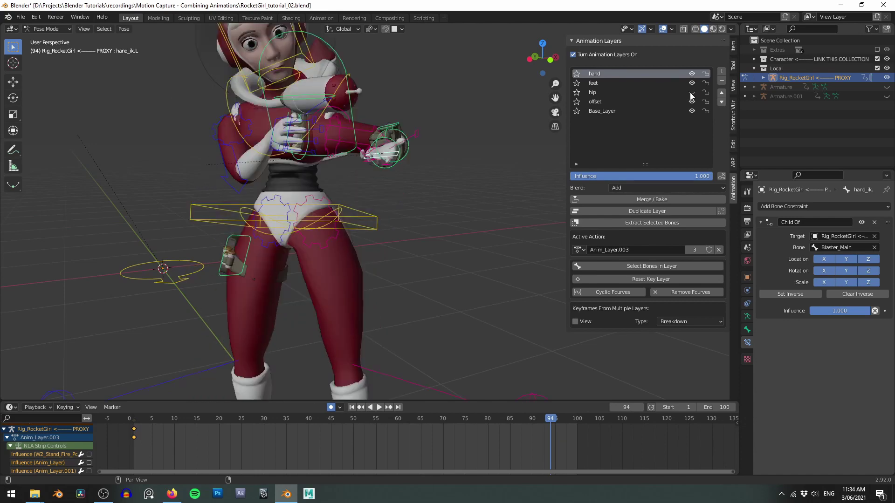
pyautogui.click(691, 93)
pyautogui.click(691, 101)
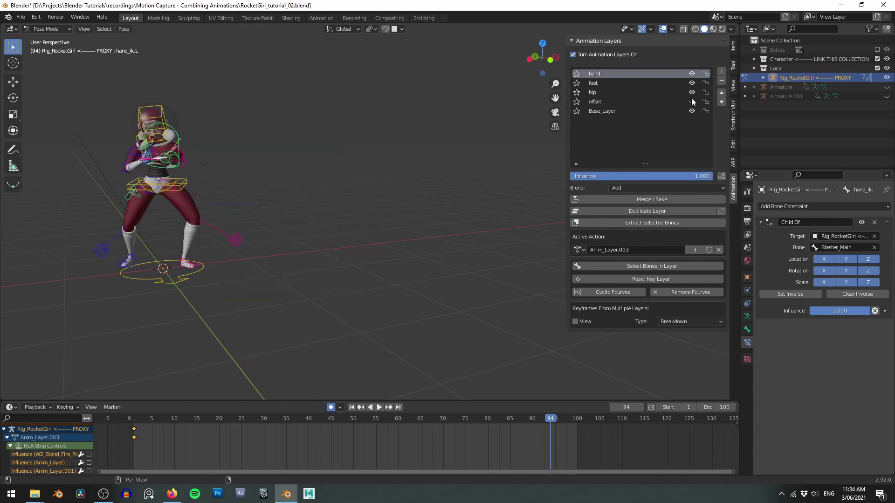
pyautogui.click(691, 101)
pyautogui.click(691, 101)
pyautogui.click(691, 101)
pyautogui.moveTo(487, 164); pyautogui.dragTo(413, 170, button='middle')
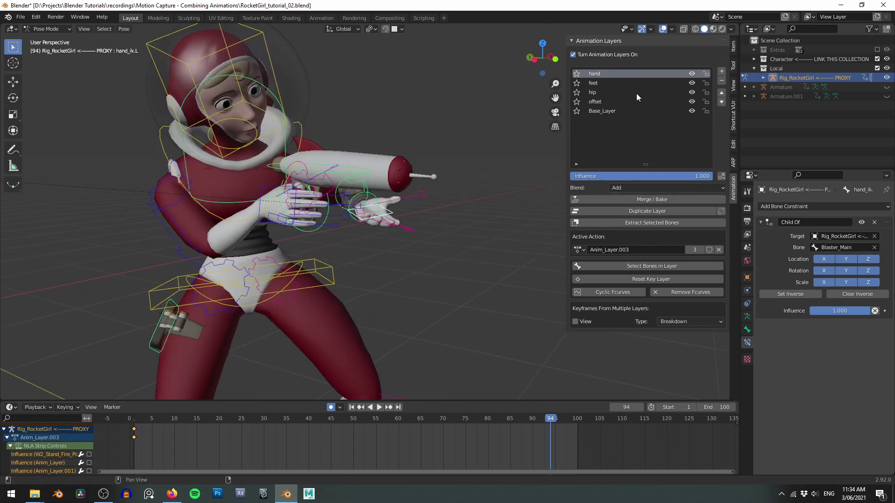
# Go to frame 1 and examine the left hand's pose under the blaster from several sides.
pyautogui.scroll(-5, 405, 231)
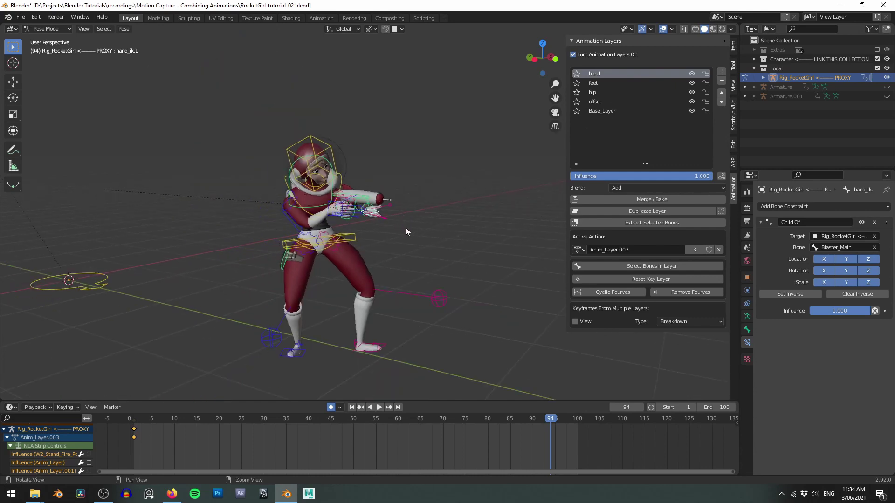
pyautogui.click(135, 451)
pyautogui.press('KP_Decimal')
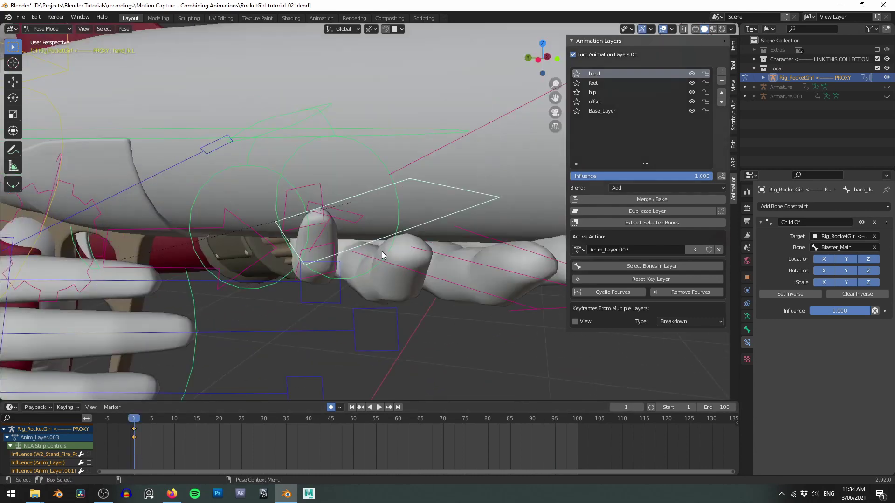
pyautogui.scroll(-14, 381, 251)
pyautogui.moveTo(429, 181); pyautogui.dragTo(340, 159, button='middle')
pyautogui.scroll(5, 340, 159)
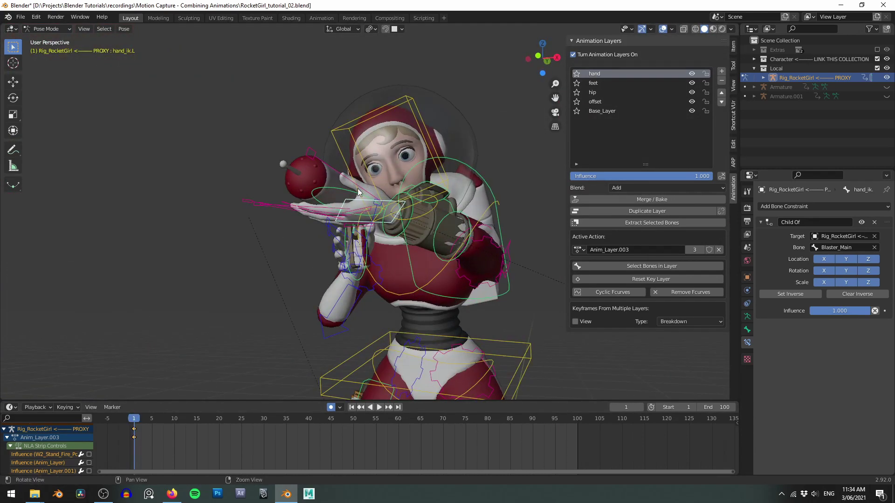
pyautogui.moveTo(410, 182); pyautogui.dragTo(527, 196, button='middle')
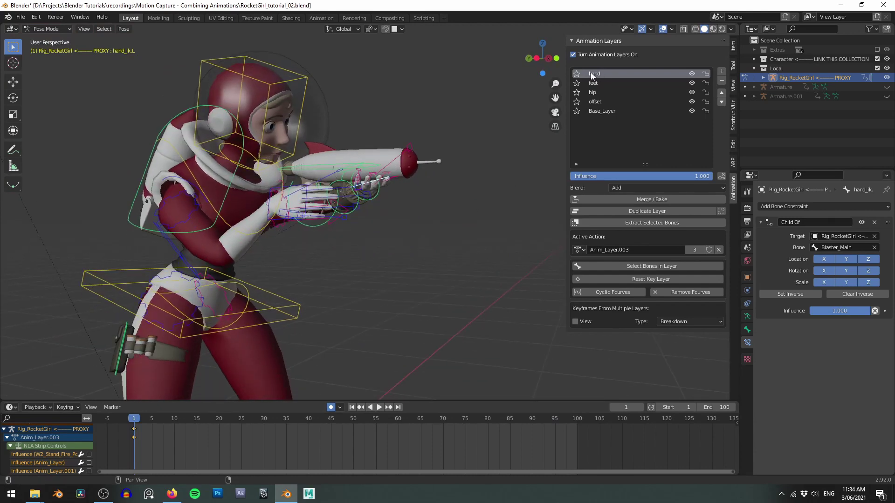
# Merge all animation layers from hand down to Base_Layer, using bake type Anim Layers, operator Merge and direction Down.
pyautogui.click(642, 200)
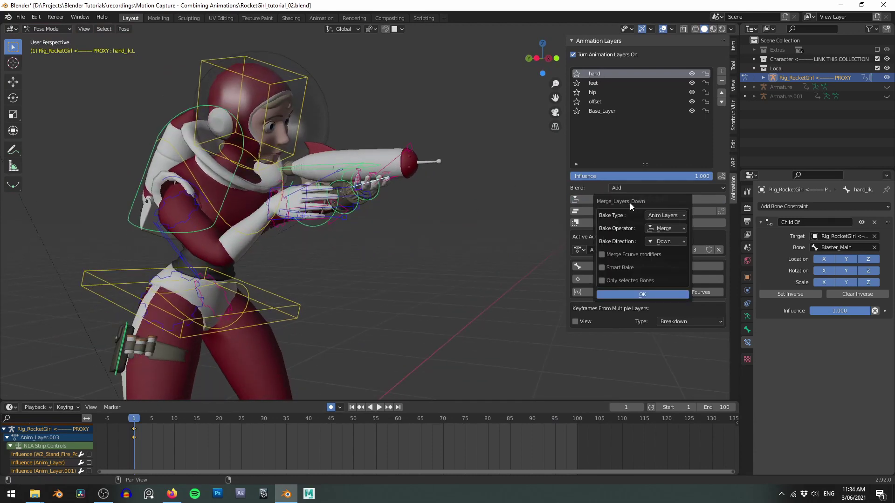
pyautogui.click(662, 241)
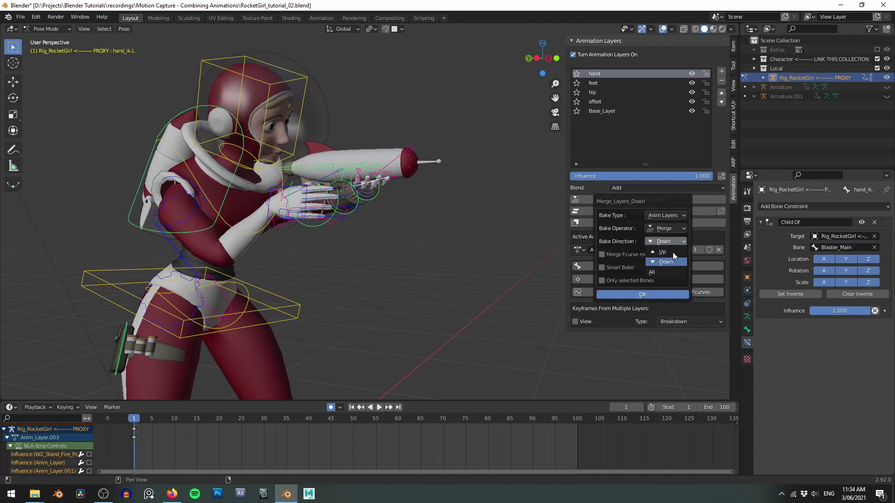
pyautogui.click(664, 240)
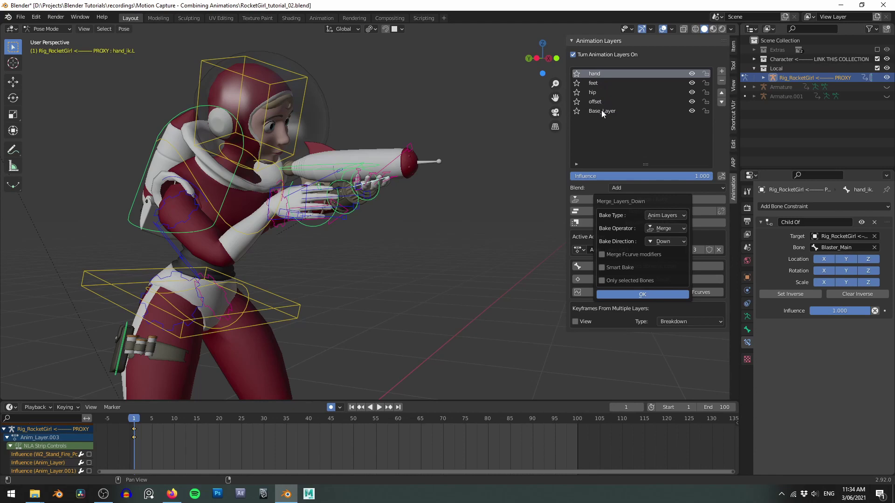
pyautogui.click(645, 294)
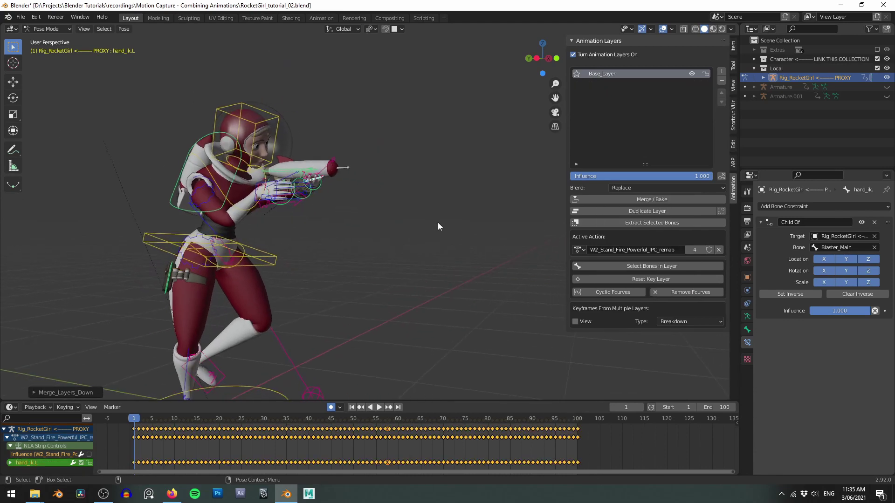
# Scrub and play the merged animation to check the full motion, and return to frame 1.
pyautogui.scroll(-4, 447, 231)
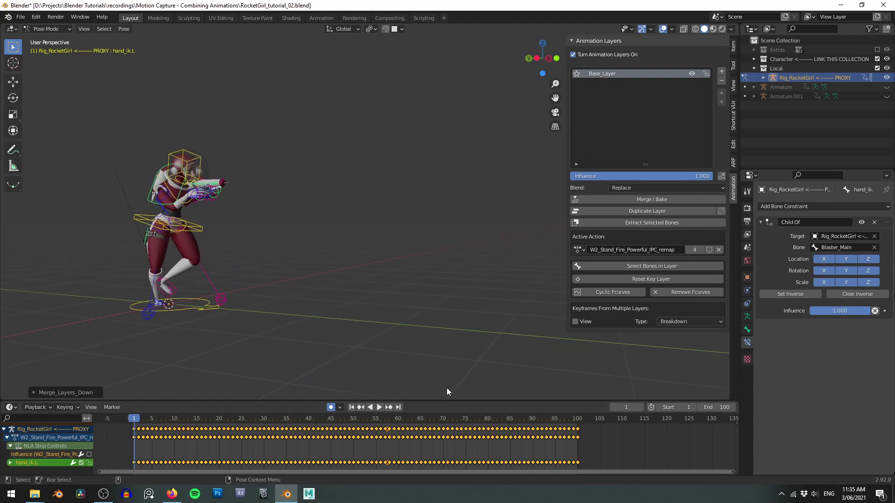
pyautogui.moveTo(571, 436); pyautogui.dragTo(581, 434)
pyautogui.keyDown('alt'); pyautogui.moveTo(438, 313); pyautogui.dragTo(355, 314, button='middle'); pyautogui.keyUp('alt')
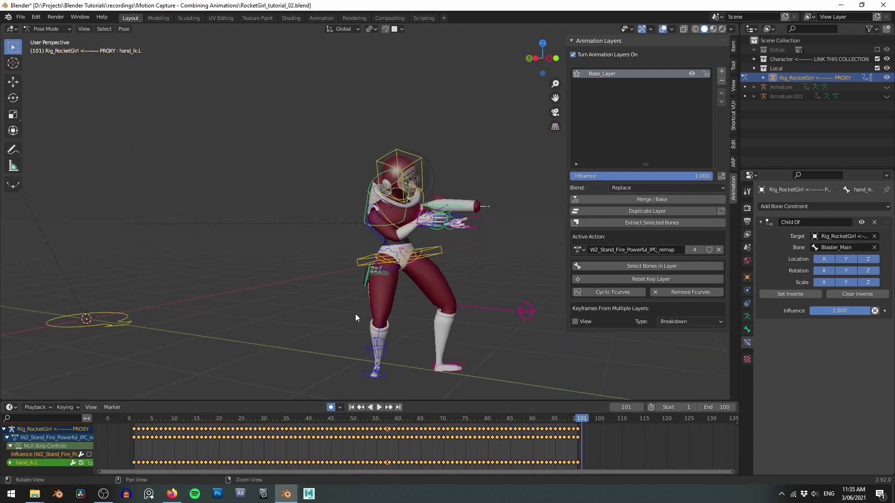
pyautogui.keyDown('alt'); pyautogui.moveTo(434, 238); pyautogui.dragTo(489, 229, button='middle'); pyautogui.keyUp('alt')
pyautogui.rightClick(133, 445)
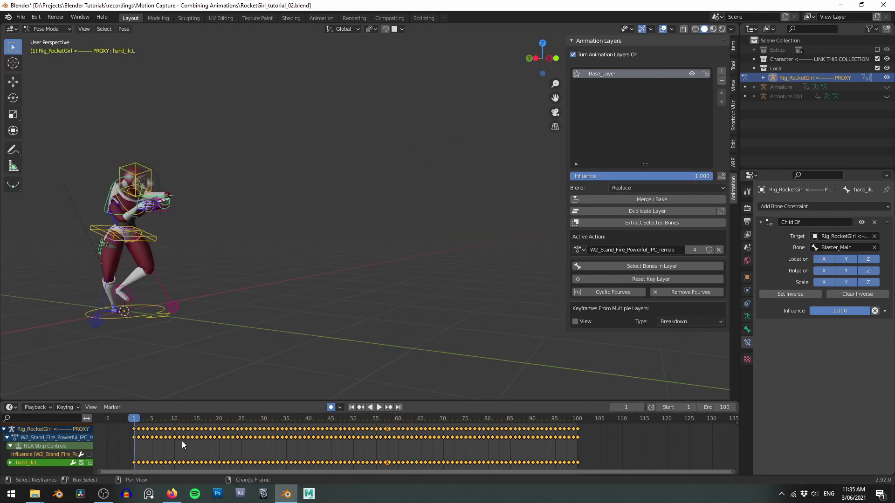
pyautogui.press('space')
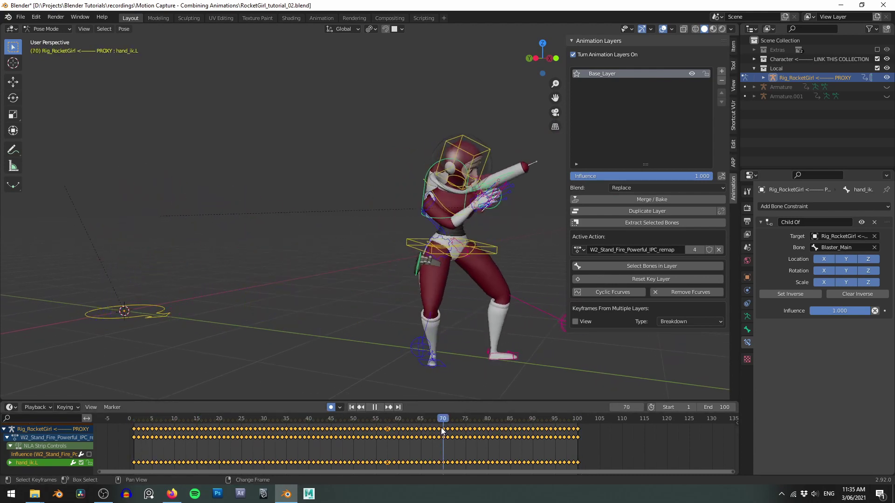
pyautogui.moveTo(443, 431); pyautogui.dragTo(133, 435, button='right')
pyautogui.press('space')
# Enlarge the timeline and delete all of the left hand IK control's keyframes except the one at frame 1.
pyautogui.moveTo(165, 401); pyautogui.dragTo(164, 377)
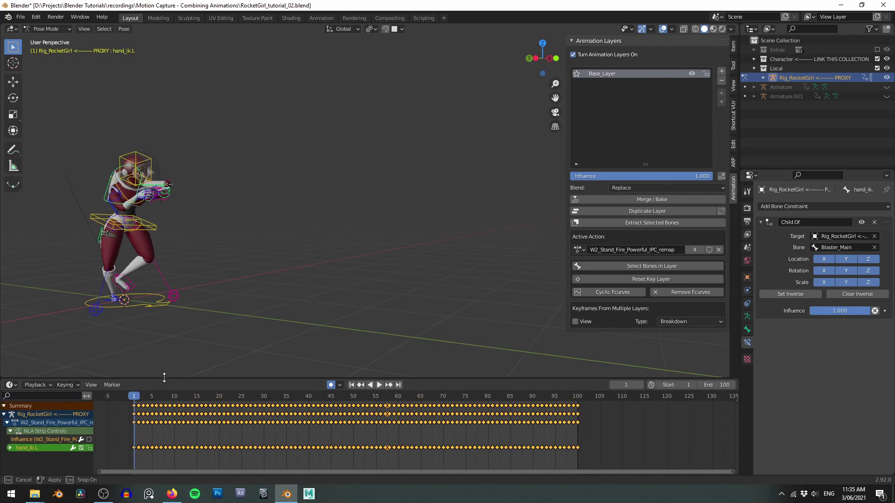
pyautogui.press('f')
pyautogui.scroll(-6, 335, 200)
pyautogui.keyDown('alt'); pyautogui.moveTo(475, 175); pyautogui.dragTo(421, 162); pyautogui.keyUp('alt')
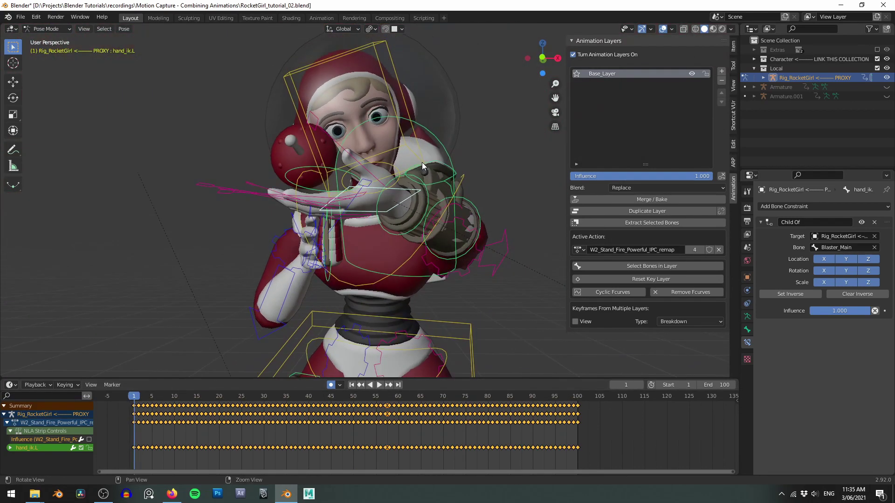
pyautogui.click(608, 426)
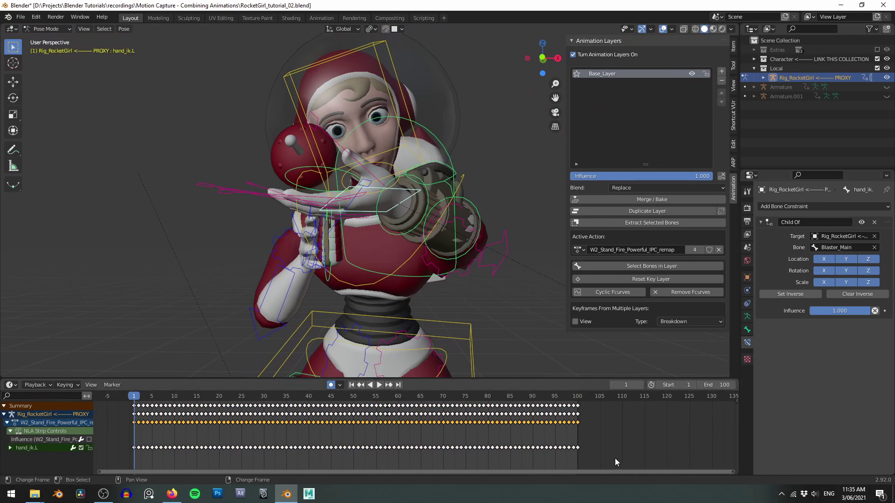
pyautogui.moveTo(638, 455); pyautogui.dragTo(135, 405)
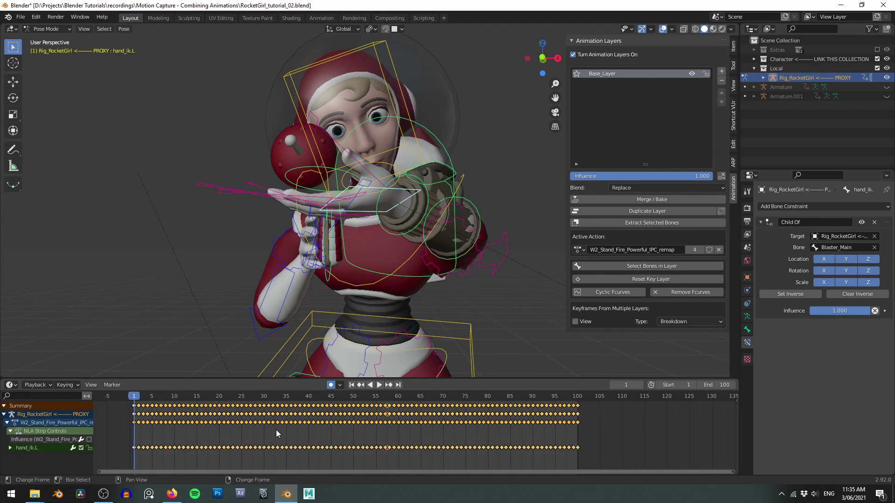
pyautogui.press('Delete')
# Scrub to frame 93, hide the sidebar, and check how the left hand follows the blaster across the later frames.
pyautogui.scroll(-3, 389, 197)
pyautogui.moveTo(433, 221); pyautogui.dragTo(539, 225, button='middle')
pyautogui.scroll(-3, 513, 233)
pyautogui.keyDown('shift'); pyautogui.moveTo(441, 275); pyautogui.dragTo(258, 255, button='middle'); pyautogui.keyUp('shift')
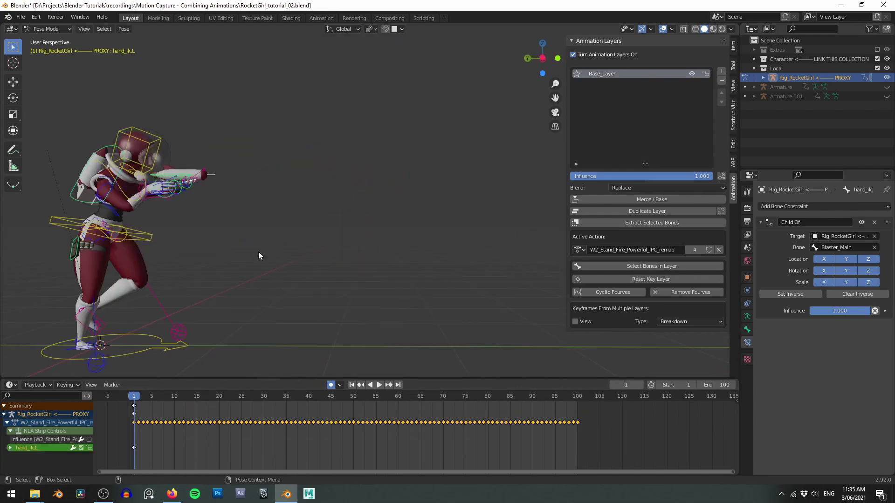
pyautogui.moveTo(232, 440); pyautogui.dragTo(547, 437)
pyautogui.press('n')
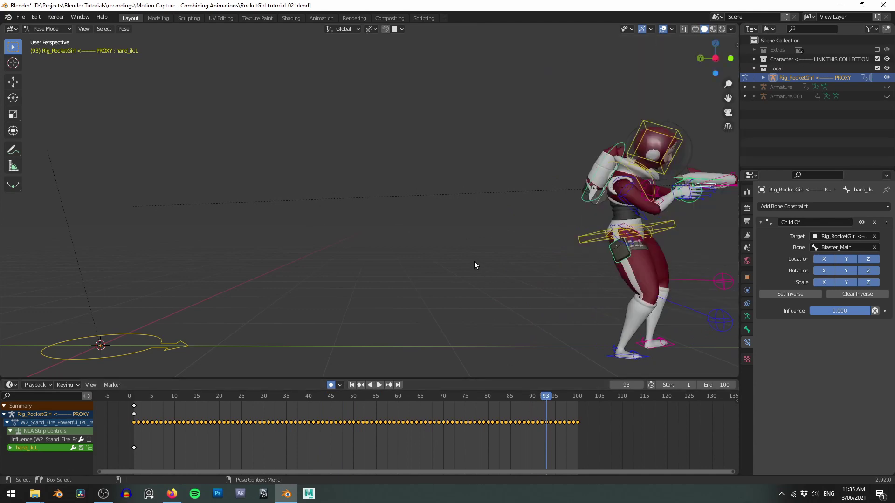
pyautogui.press('KP_Decimal')
pyautogui.scroll(-8, 484, 239)
pyautogui.moveTo(484, 239)
pyautogui.mouseDown(button='middle')
pyautogui.moveTo(391, 233)
pyautogui.moveTo(436, 179)
pyautogui.moveTo(498, 230)
pyautogui.mouseUp(button='middle')
pyautogui.scroll(-1, 435, 179)
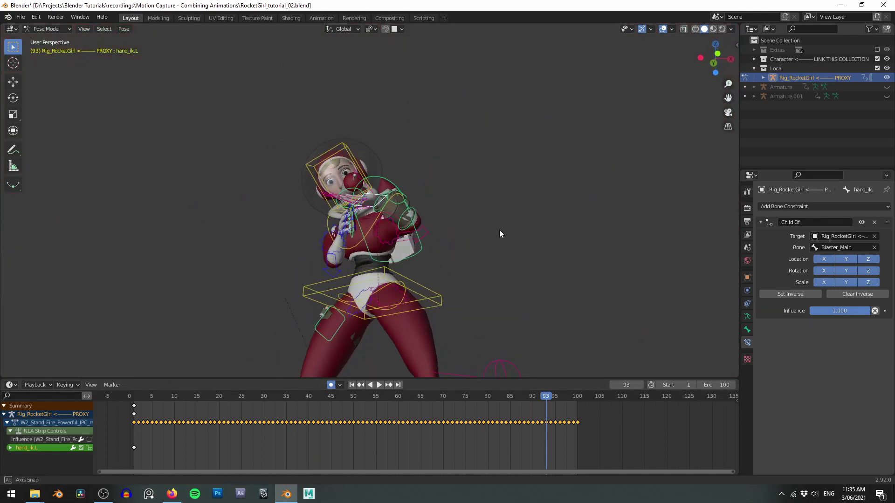
pyautogui.moveTo(543, 429); pyautogui.dragTo(501, 434)
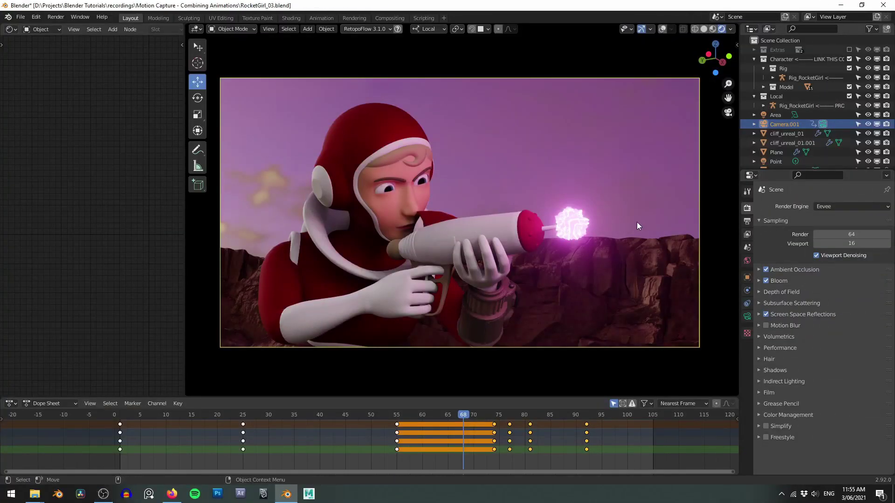
# Review the rendered shot's playback in RocketGirl_03.blend, and inspect the rock_20_low and cliff_unreal_01 objects with overlays shown.
pyautogui.press('space')
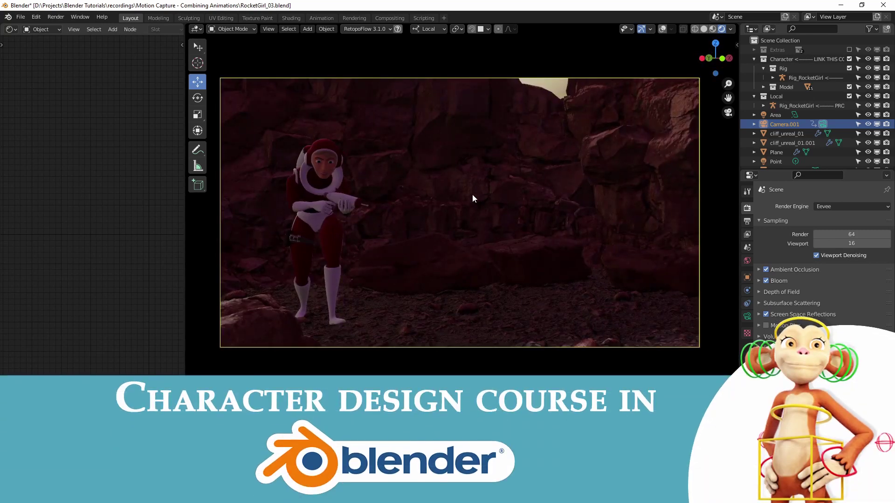
pyautogui.click(478, 192)
pyautogui.hotkey('alt', 'shift', 'z')
pyautogui.click(489, 263)
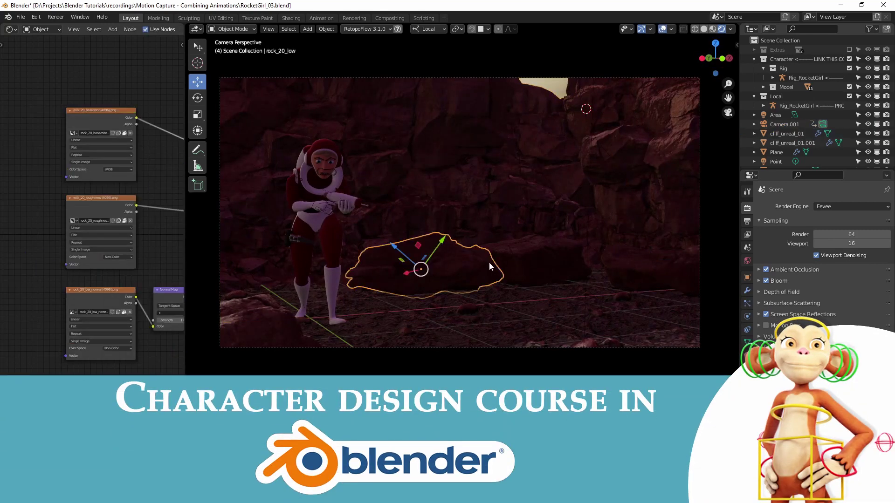
pyautogui.click(537, 157)
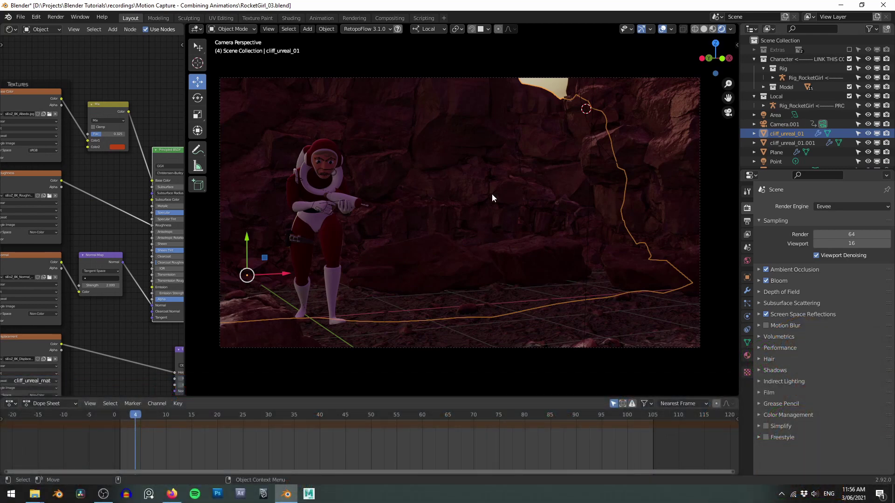
# Isolate the ground Plane in local view, examine its gravel surface, and return to the full scene.
pyautogui.moveTo(493, 198); pyautogui.dragTo(345, 179, button='middle')
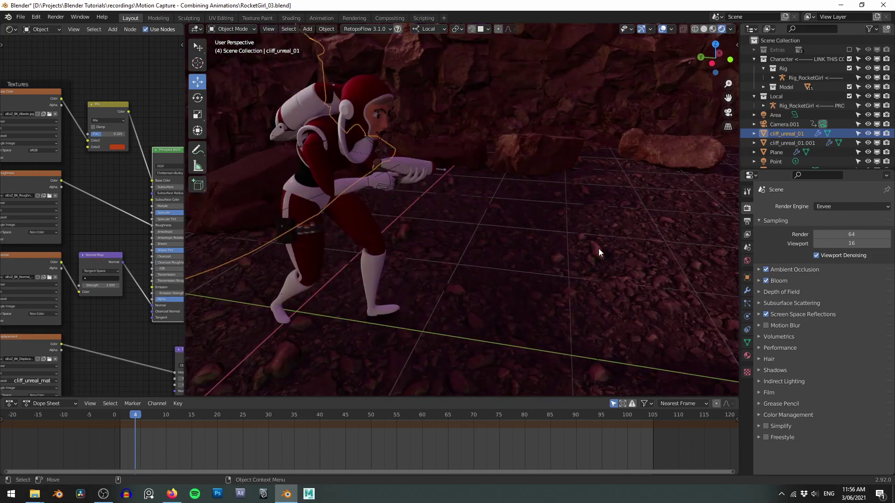
pyautogui.click(598, 248)
pyautogui.press('/')
pyautogui.keyDown('alt'); pyautogui.moveTo(538, 242); pyautogui.dragTo(574, 229, button='right'); pyautogui.keyUp('alt')
pyautogui.keyDown('alt'); pyautogui.moveTo(574, 226); pyautogui.dragTo(615, 242); pyautogui.keyUp('alt')
pyautogui.keyDown('alt'); pyautogui.moveTo(615, 242); pyautogui.dragTo(490, 220, button='middle'); pyautogui.keyUp('alt')
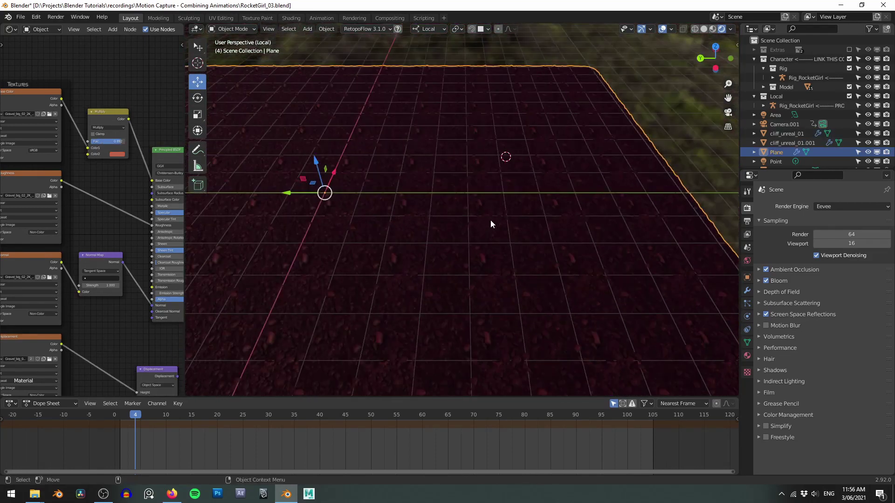
pyautogui.keyDown('alt'); pyautogui.moveTo(490, 219); pyautogui.dragTo(516, 219, button='right'); pyautogui.keyUp('alt')
pyautogui.keyDown('alt'); pyautogui.moveTo(515, 219); pyautogui.dragTo(521, 209); pyautogui.keyUp('alt')
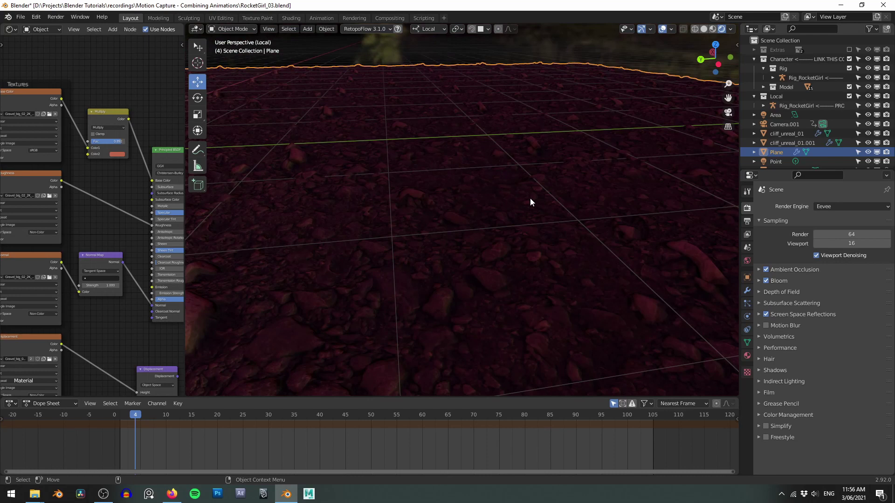
pyautogui.scroll(-5, 530, 197)
pyautogui.keyDown('alt'); pyautogui.moveTo(532, 206); pyautogui.dragTo(493, 205); pyautogui.keyUp('alt')
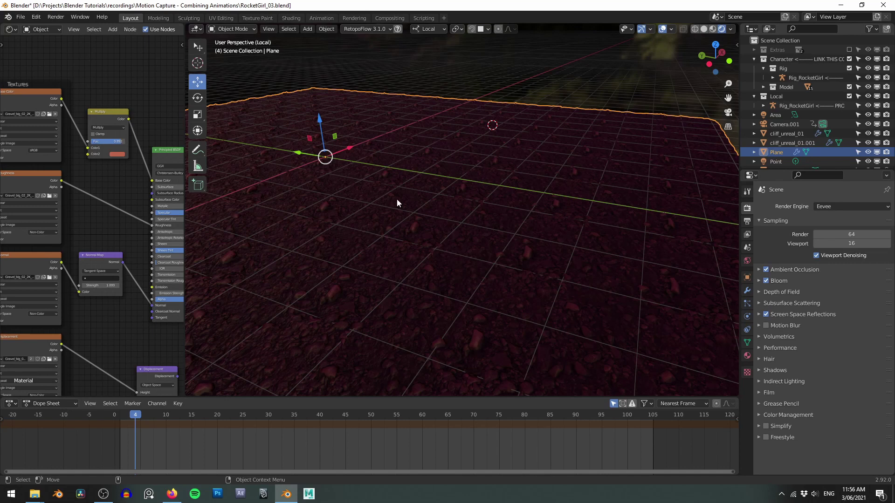
pyautogui.press('KP_Divide')
pyautogui.moveTo(483, 181); pyautogui.dragTo(542, 113, button='middle')
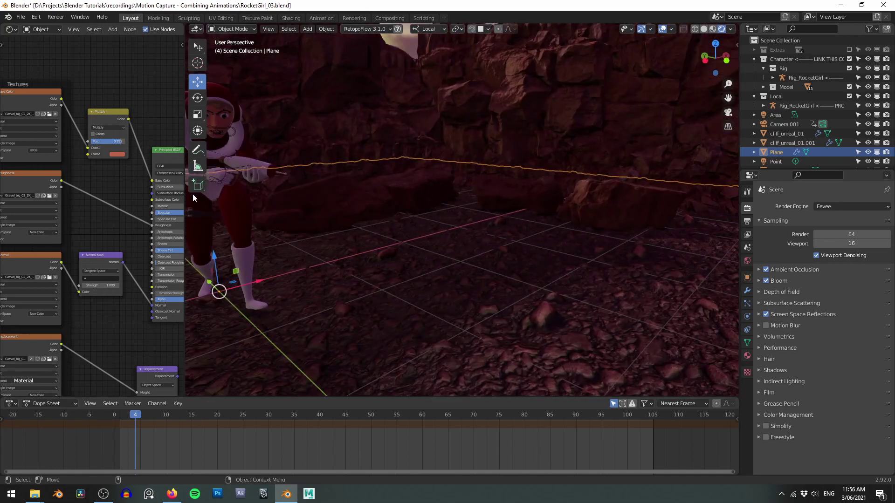
# Examine the ground Plane's gravel material around the Multiply node and its Principled BSDF connection.
pyautogui.scroll(4, 117, 137)
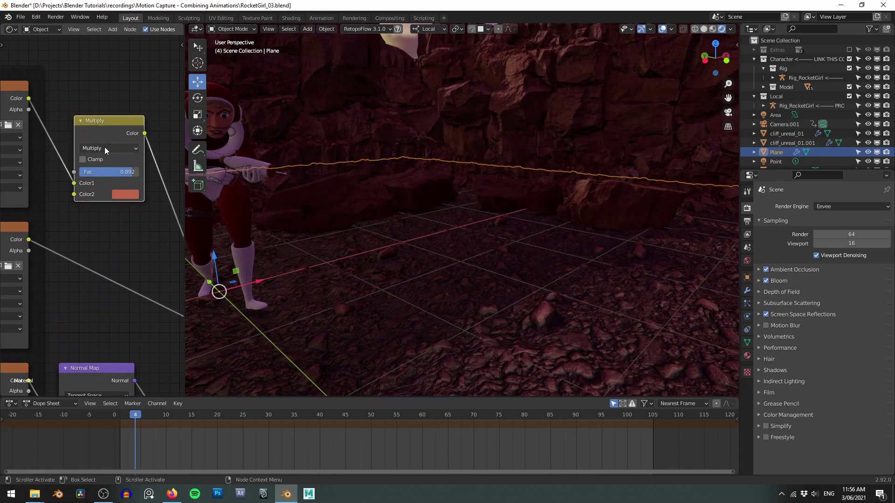
pyautogui.scroll(-4, 119, 119)
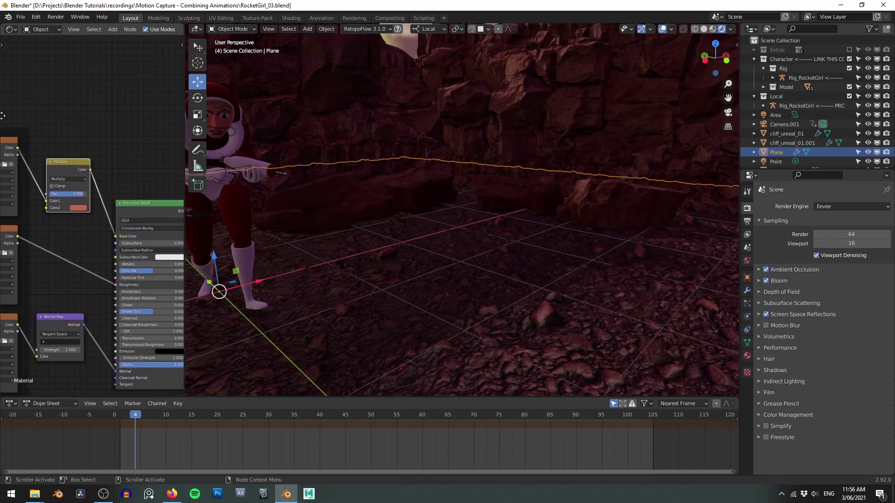
pyautogui.scroll(4, 144, 173)
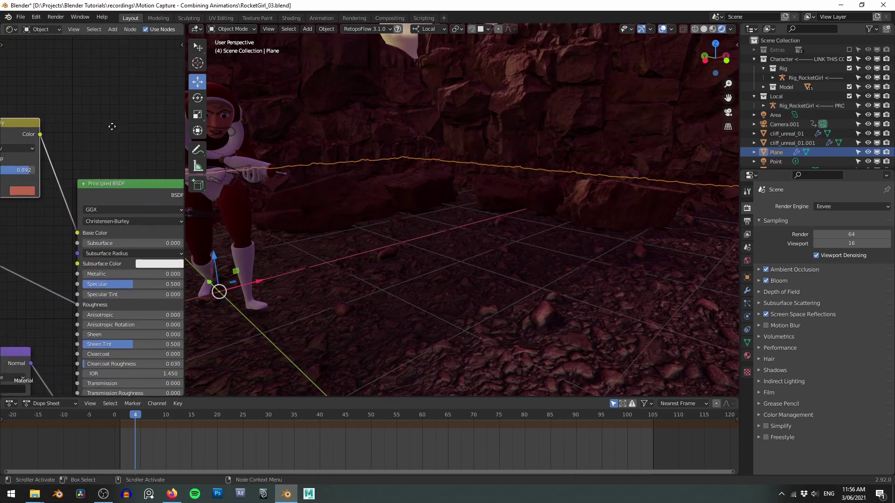
pyautogui.moveTo(88, 118); pyautogui.dragTo(122, 116, button='middle')
pyautogui.scroll(-4, 471, 195)
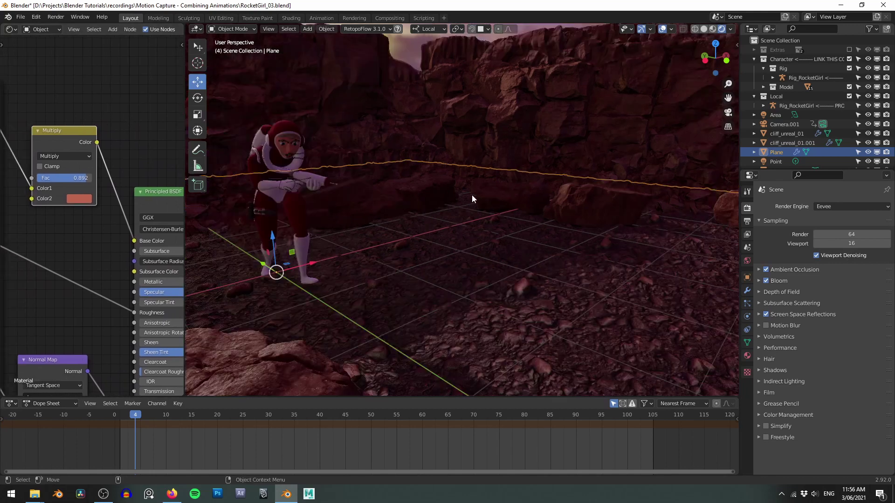
# Preview the gravel's colour texture and its Multiply tint in isolation, and restore the full Principled BSDF output.
pyautogui.moveTo(20, 110)
pyautogui.mouseDown(button='middle')
pyautogui.moveTo(58, 126)
pyautogui.moveTo(60, 102)
pyautogui.mouseUp(button='middle')
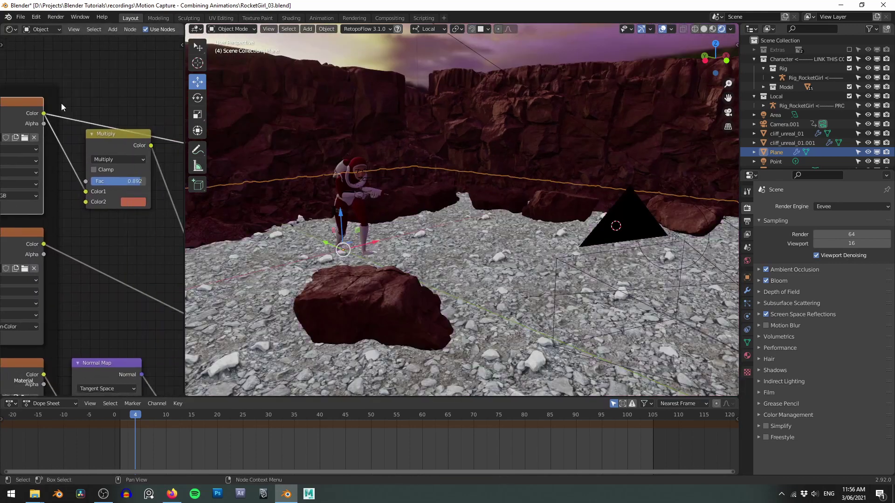
pyautogui.keyDown('ctrl'); pyautogui.keyDown('shift'); pyautogui.click(113, 132); pyautogui.keyUp('shift'); pyautogui.keyUp('ctrl')
pyautogui.moveTo(113, 132); pyautogui.dragTo(64, 133, button='middle')
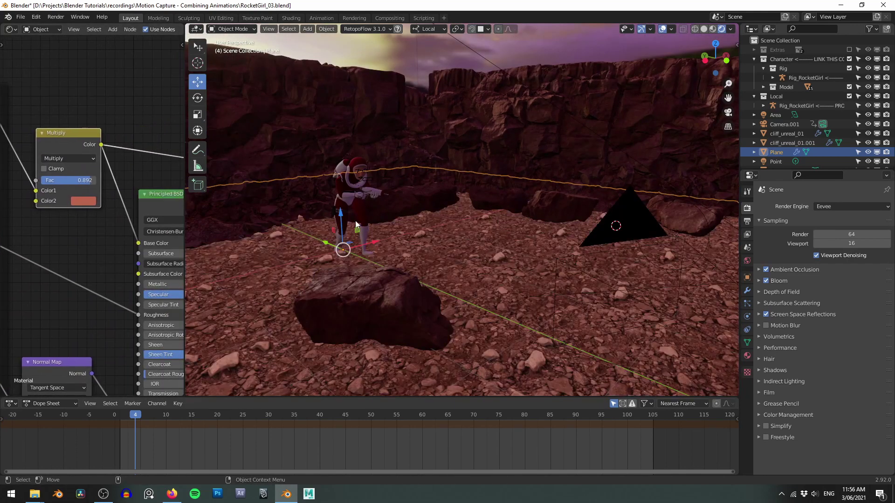
pyautogui.moveTo(151, 183); pyautogui.dragTo(102, 160, button='middle')
pyautogui.keyDown('ctrl'); pyautogui.keyDown('shift'); pyautogui.click(121, 180); pyautogui.keyUp('shift'); pyautogui.keyUp('ctrl')
pyautogui.moveTo(497, 186); pyautogui.dragTo(512, 191, button='middle')
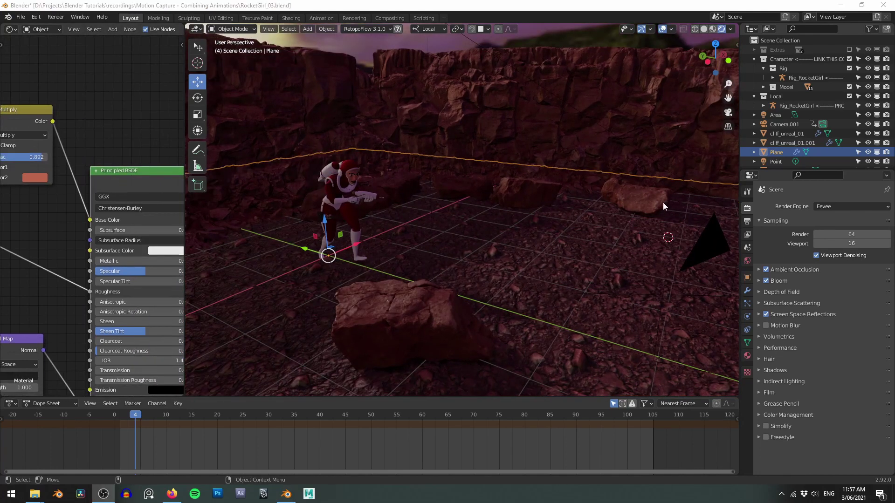
# View the shot through the camera without overlays and scrub the rendered animation through frames 49 and 95 to frame 65.
pyautogui.press('`')
pyautogui.click(554, 187)
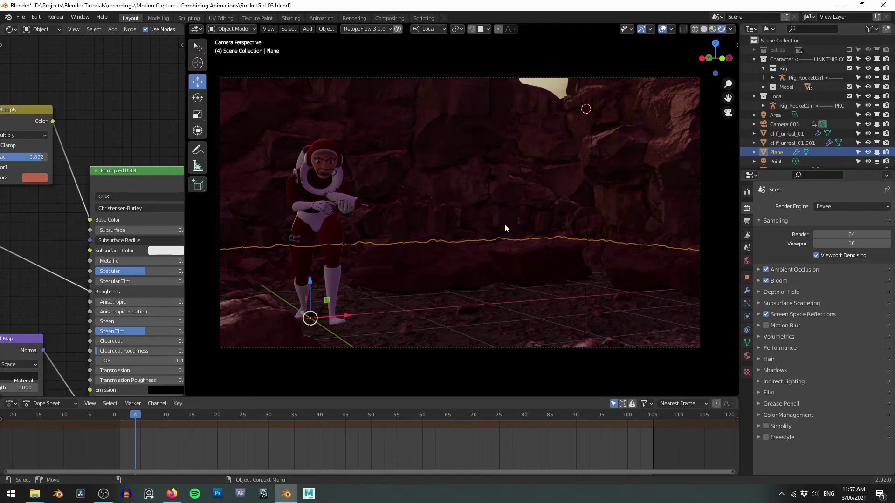
pyautogui.moveTo(214, 448); pyautogui.dragTo(313, 447)
pyautogui.press('z')
pyautogui.click(360, 243)
pyautogui.moveTo(340, 447); pyautogui.dragTo(366, 438)
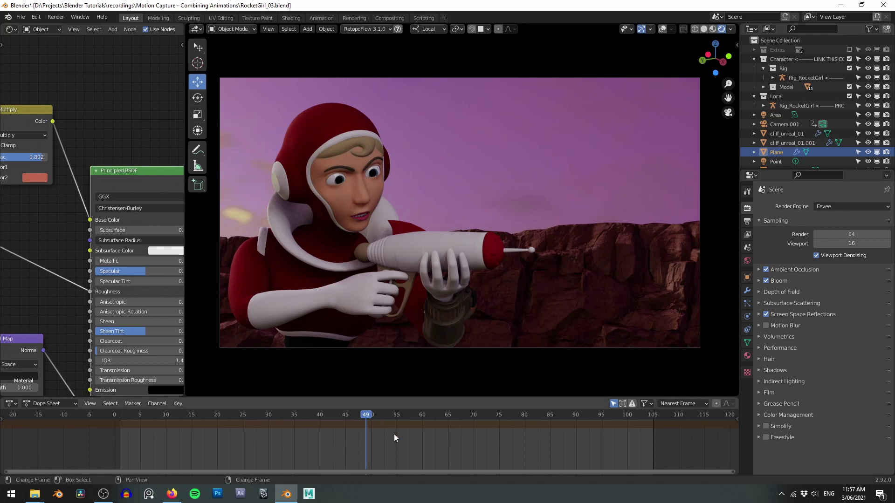
pyautogui.moveTo(388, 437); pyautogui.dragTo(598, 440)
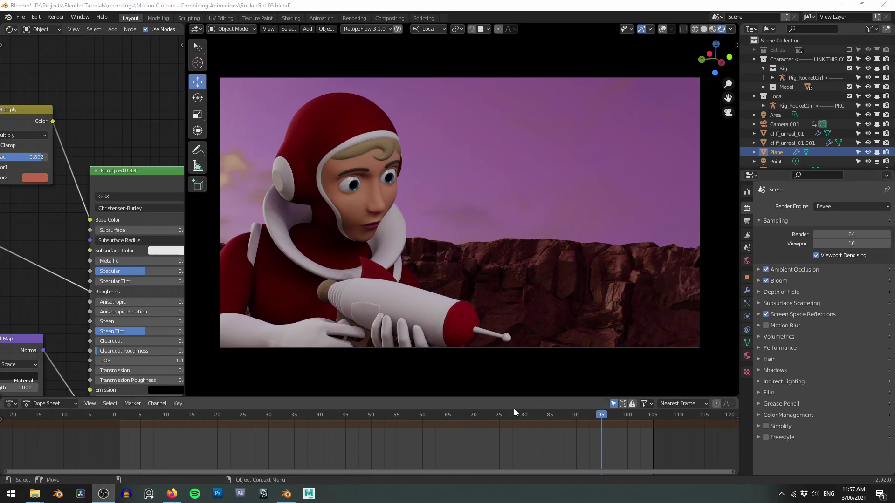
pyautogui.moveTo(516, 446); pyautogui.dragTo(450, 453)
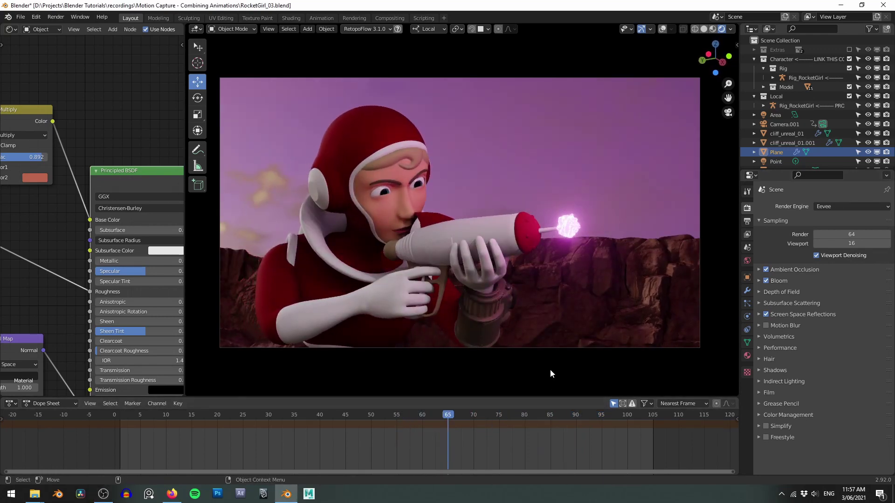
# Select the shot_glow object at the blaster's tip and show its modifiers.
pyautogui.click(567, 219)
pyautogui.click(747, 290)
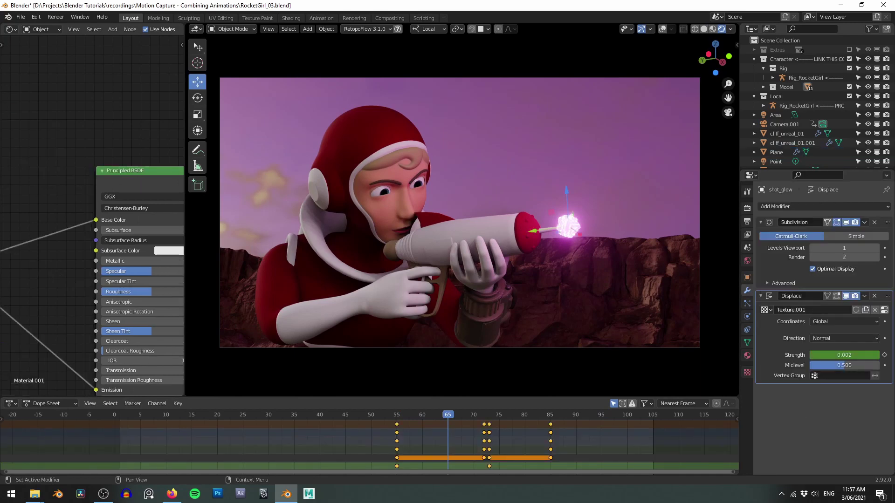
# Try a Displace strength of about 0.022 on shot_glow at frame 65, and delete the keyframe it adds.
pyautogui.moveTo(838, 355)
pyautogui.mouseDown()
pyautogui.moveTo(858, 355)
pyautogui.moveTo(846, 355)
pyautogui.mouseUp()
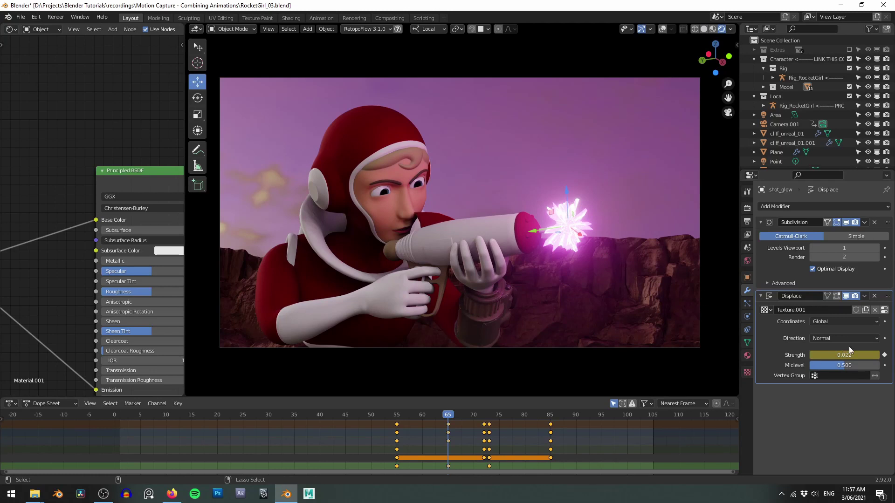
pyautogui.click(447, 430)
pyautogui.press('Delete')
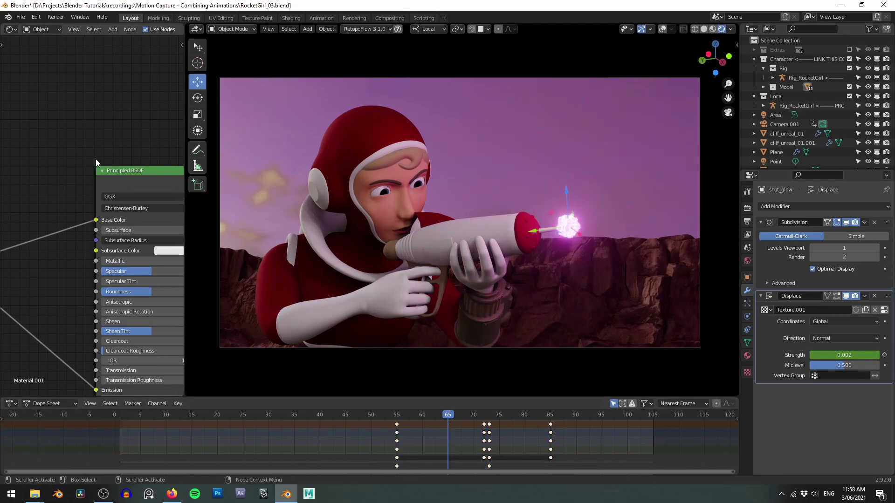
# Widen the node editor and examine the Wave Texture and ColorRamp nodes of Material.001 beside a close-up of the glow.
pyautogui.scroll(-1, 96, 161)
pyautogui.moveTo(185, 239); pyautogui.dragTo(333, 232)
pyautogui.scroll(-1, 56, 153)
pyautogui.moveTo(38, 146); pyautogui.dragTo(285, 70, button='middle')
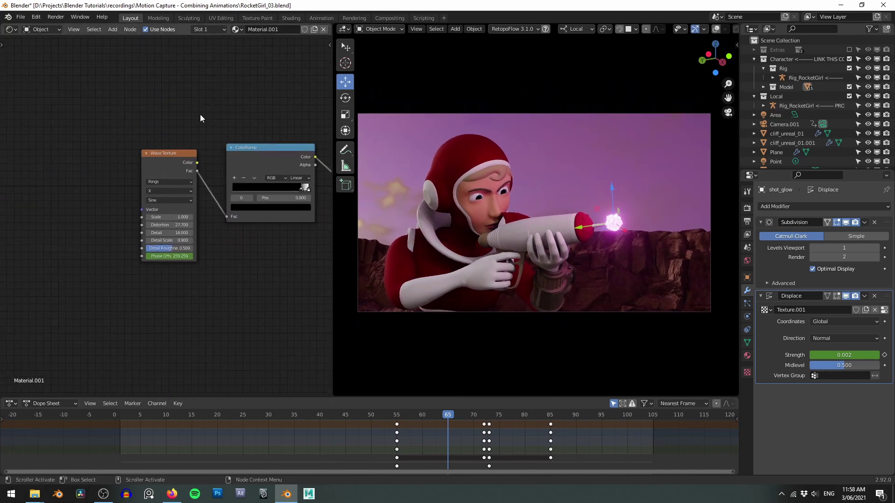
pyautogui.scroll(3, 199, 114)
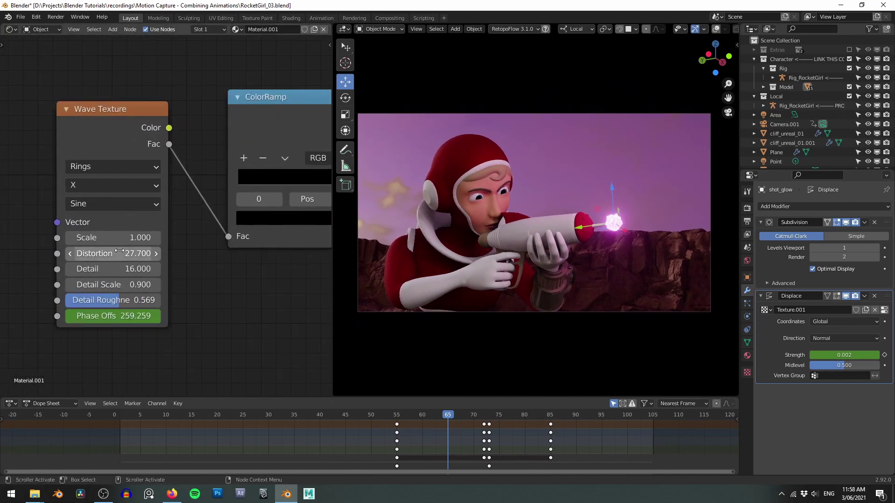
pyautogui.moveTo(281, 289); pyautogui.dragTo(162, 316, button='middle')
pyautogui.scroll(6, 563, 230)
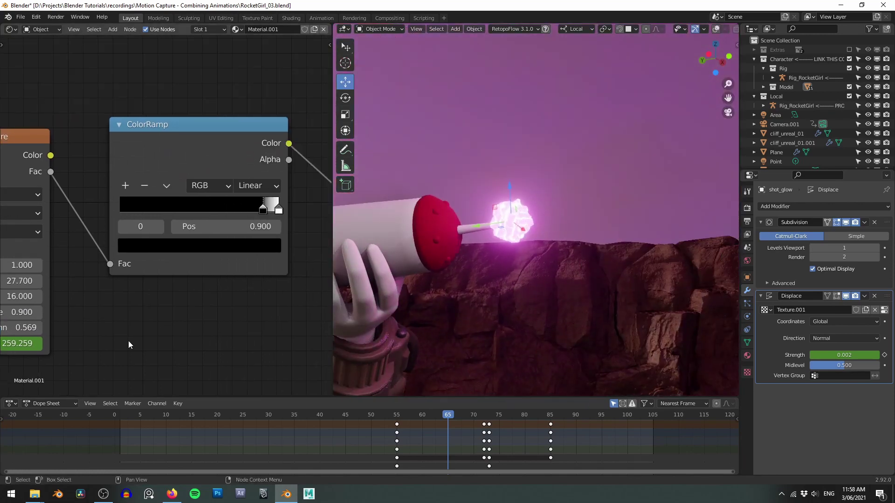
# Advance frame by frame to frame 72 and watch the glow's displacement and texture animate.
pyautogui.press('Right')
pyautogui.press('Right')
pyautogui.press('Right')
pyautogui.press('Right')
pyautogui.press('Right')
pyautogui.press('Right')
pyautogui.press('Right')
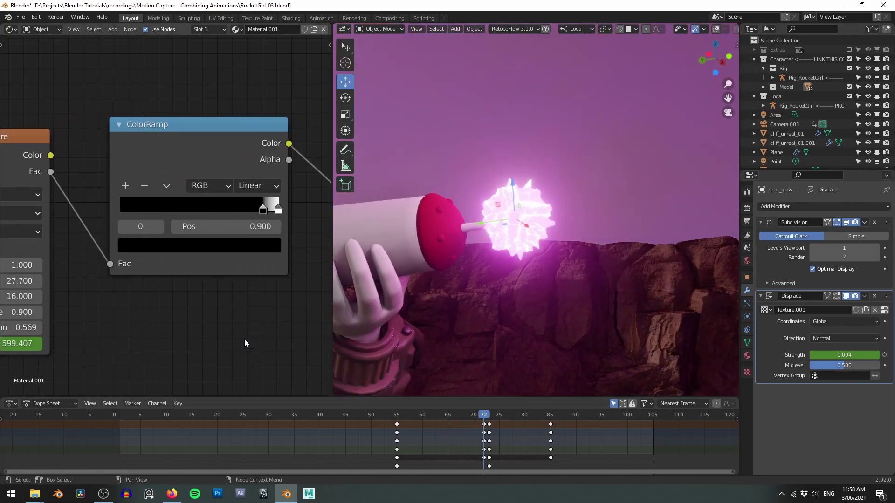
# Try another Color1 on the glow material's Mix node and undo the change.
pyautogui.scroll(-3, 238, 302)
pyautogui.moveTo(172, 214); pyautogui.dragTo(104, 248, button='middle')
pyautogui.moveTo(236, 135); pyautogui.dragTo(120, 129, button='middle')
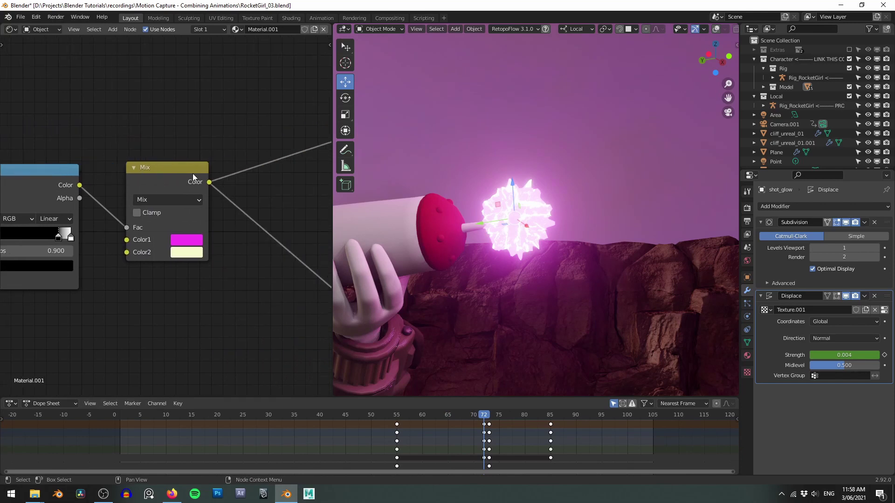
pyautogui.scroll(-2, 173, 197)
pyautogui.click(178, 237)
pyautogui.moveTo(241, 132); pyautogui.dragTo(220, 146)
pyautogui.hotkey('ctrl', 'z')
# Examine the glow's Principled BSDF emission inputs and the Wave Texture's keyframed Phase Offset, and play back the blaster shot.
pyautogui.moveTo(231, 271); pyautogui.dragTo(27, 247, button='middle')
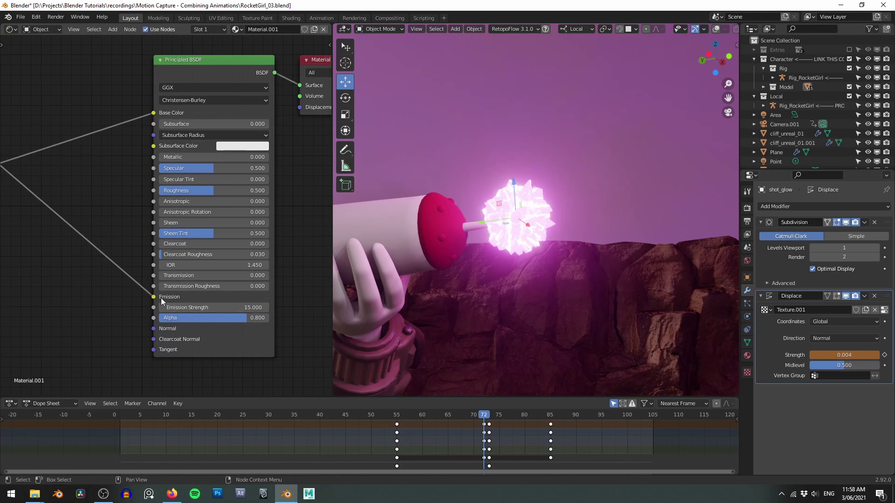
pyautogui.moveTo(89, 257); pyautogui.dragTo(234, 255, button='middle')
pyautogui.moveTo(80, 240); pyautogui.dragTo(218, 238, button='middle')
pyautogui.scroll(-1, 98, 260)
pyautogui.moveTo(53, 279); pyautogui.dragTo(183, 283, button='middle')
pyautogui.scroll(2, 183, 283)
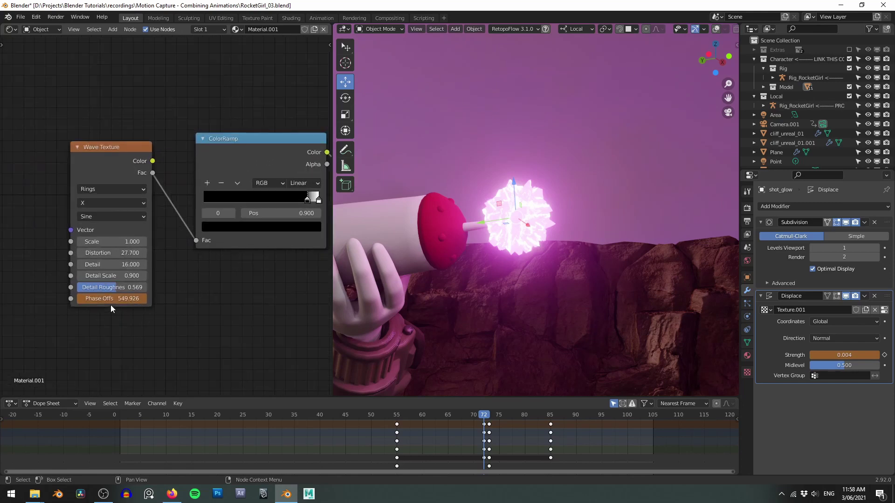
pyautogui.keyDown('shift'); pyautogui.rightClick(409, 436); pyautogui.keyUp('shift')
pyautogui.press('space')
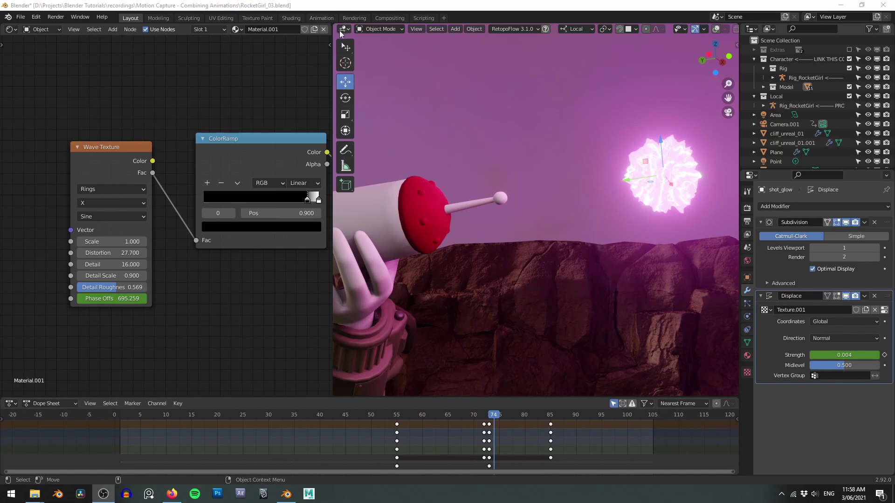
# Expand the 3D viewport over the node editor, fit the whole camera frame in it, and scrub to frame 61.
pyautogui.moveTo(333, 28); pyautogui.dragTo(291, 51)
pyautogui.scroll(-7, 387, 222)
pyautogui.keyDown('shift'); pyautogui.moveTo(385, 214); pyautogui.dragTo(485, 217, button='middle'); pyautogui.keyUp('shift')
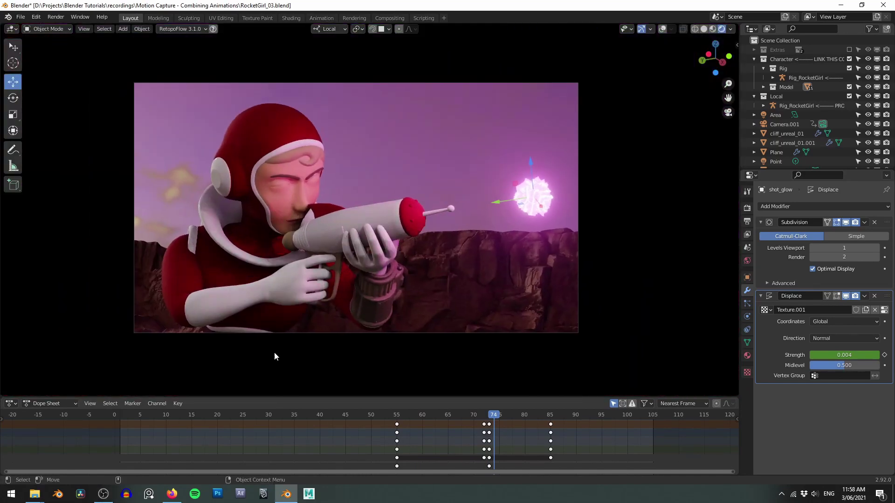
pyautogui.keyDown('shift'); pyautogui.rightClick(135, 438); pyautogui.keyUp('shift')
pyautogui.moveTo(134, 438); pyautogui.dragTo(427, 436)
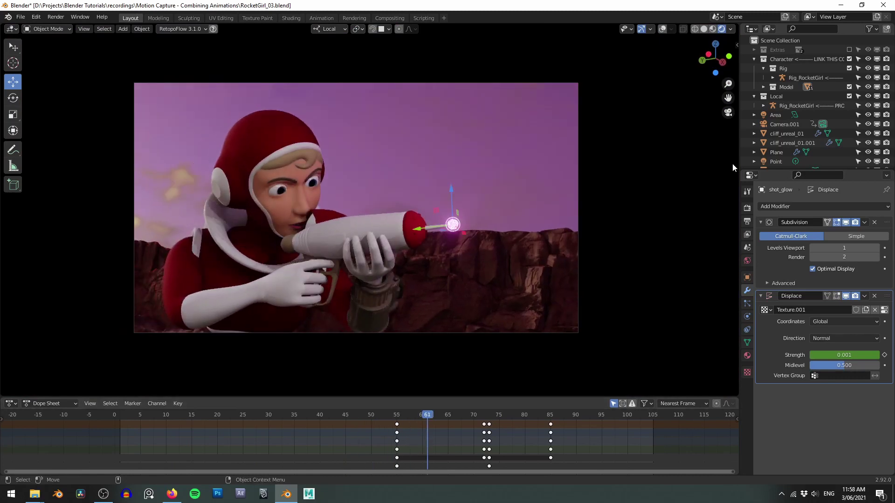
# Select Camera.001, review its keyframed motion by playing the shot from frame 73, and go to frame 87.
pyautogui.click(780, 124)
pyautogui.scroll(1, 500, 438)
pyautogui.moveTo(501, 437); pyautogui.dragTo(340, 435, button='middle')
pyautogui.keyDown('shift'); pyautogui.rightClick(338, 436); pyautogui.keyUp('shift')
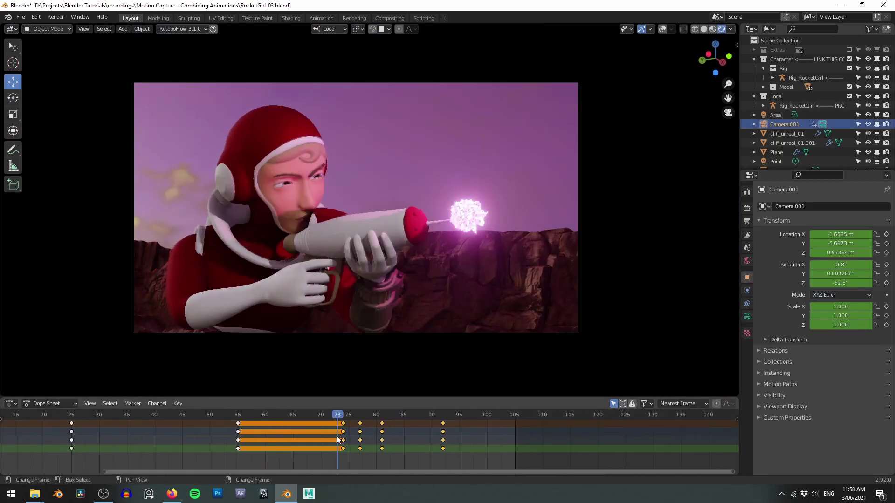
pyautogui.press('space')
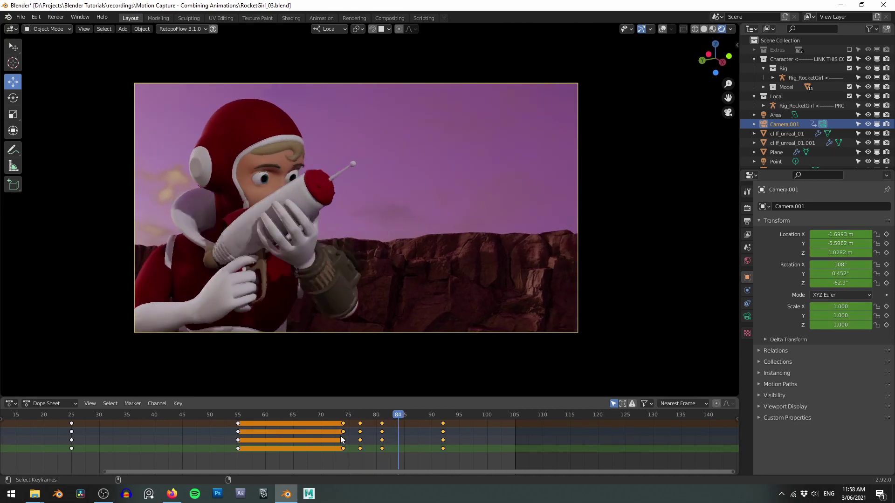
pyautogui.press('space')
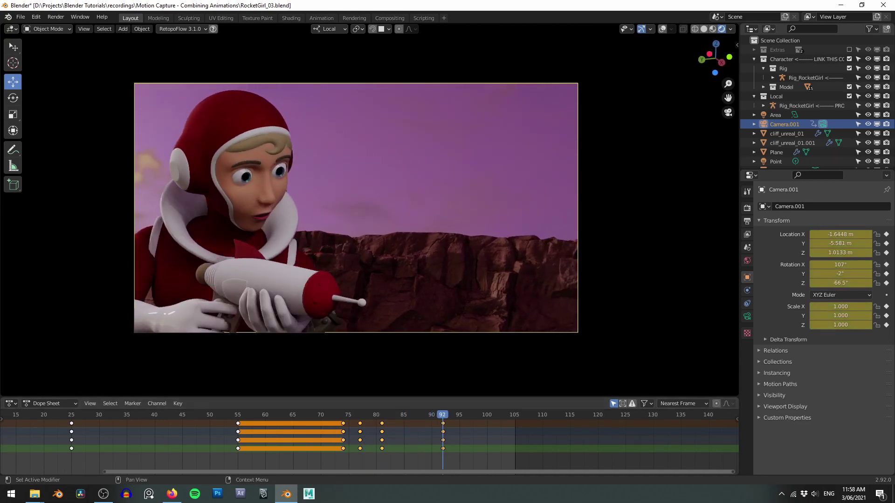
pyautogui.click(414, 415)
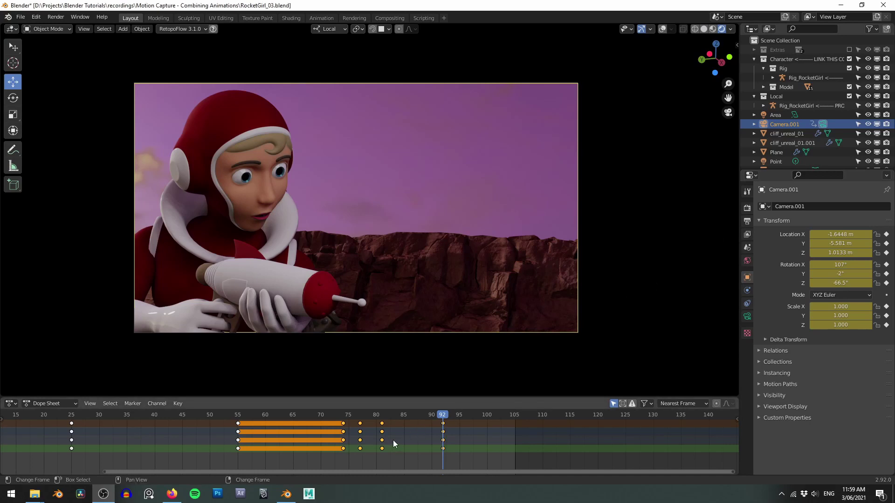
# Show the render settings, scrub to frame 69, and compare the glow with Bloom off and on, leaving it enabled.
pyautogui.click(749, 208)
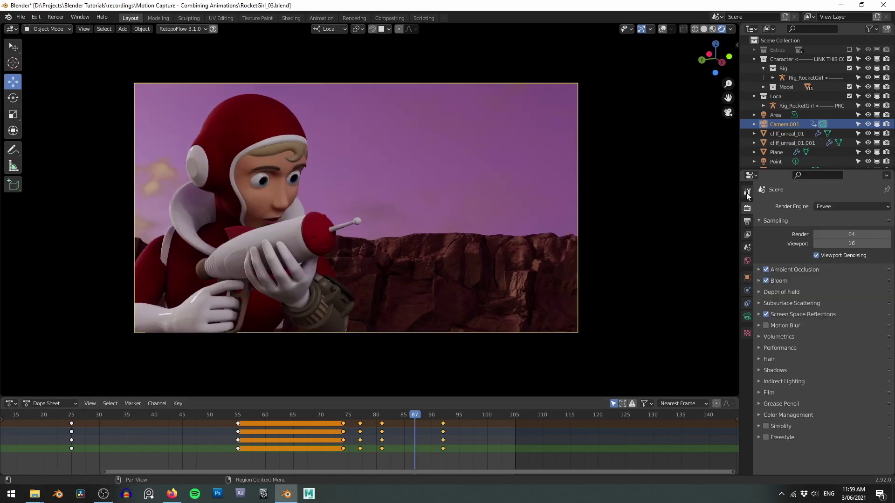
pyautogui.keyDown('shift'); pyautogui.moveTo(382, 441); pyautogui.dragTo(318, 446, button='right'); pyautogui.keyUp('shift')
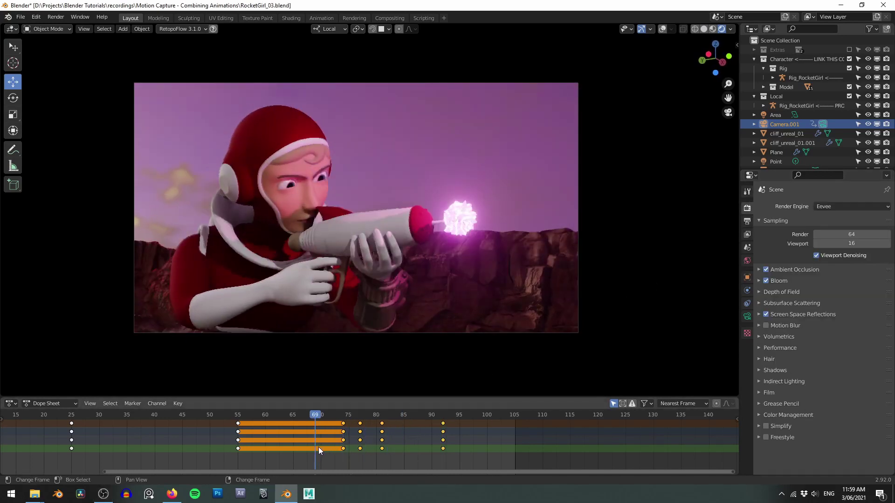
pyautogui.click(764, 281)
pyautogui.click(765, 280)
pyautogui.click(764, 281)
pyautogui.click(764, 280)
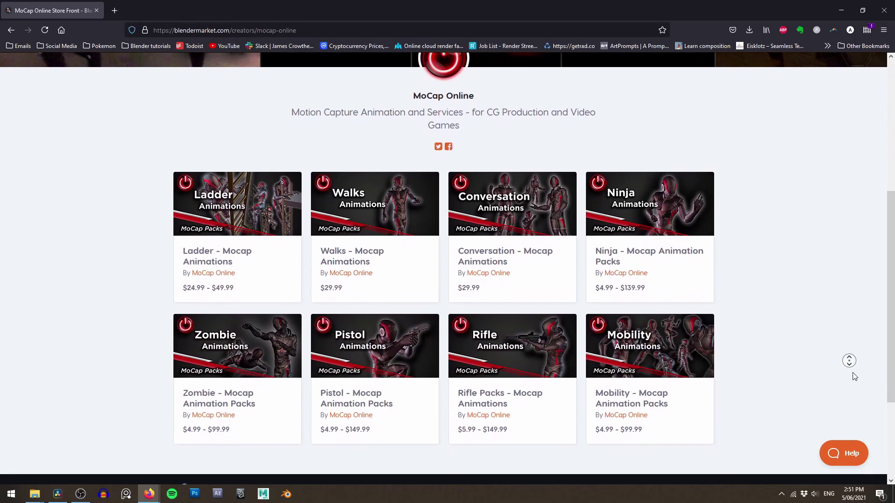
# Switch to Firefox and browse MoCap Online's Blender Market store, viewing the Mobility and Rifle animation pack pages.
pyautogui.middleClick(854, 377)
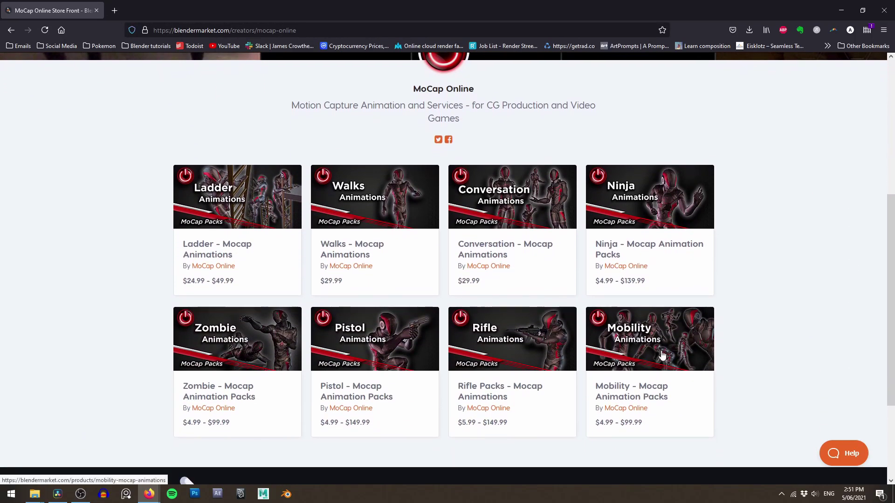
pyautogui.scroll(-2, 76, 263)
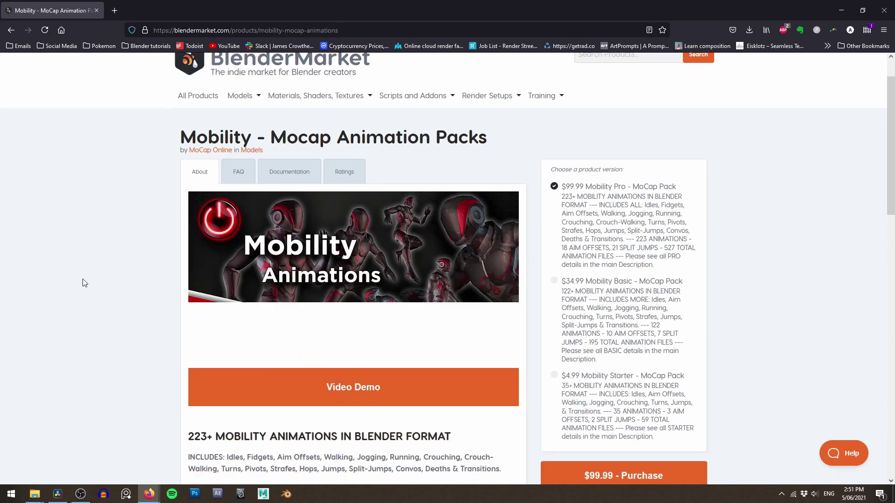
pyautogui.click(10, 29)
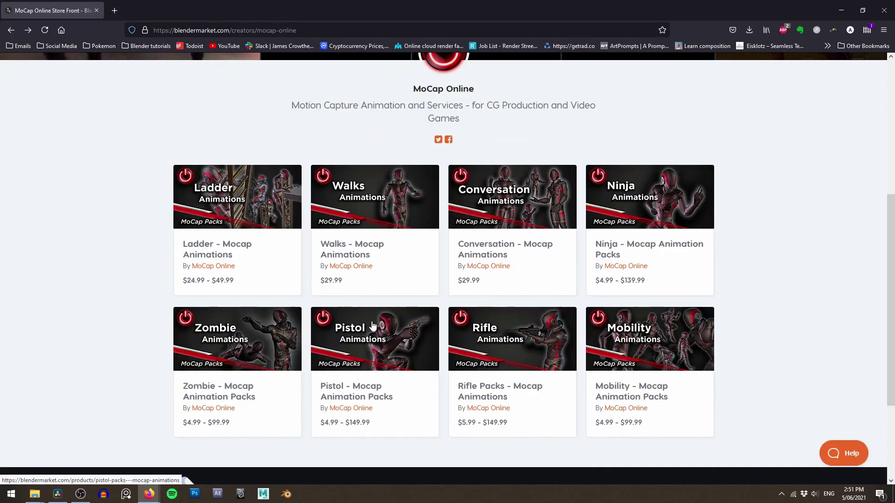
pyautogui.click(494, 335)
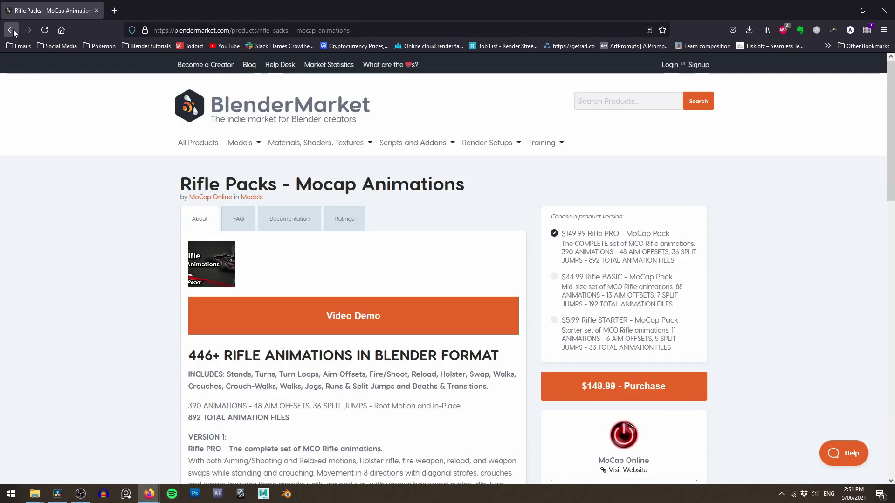
# Open the Zombie animation pack page from MoCap Online's store front and play its video demo, skipping ahead to 1:16.
pyautogui.click(11, 29)
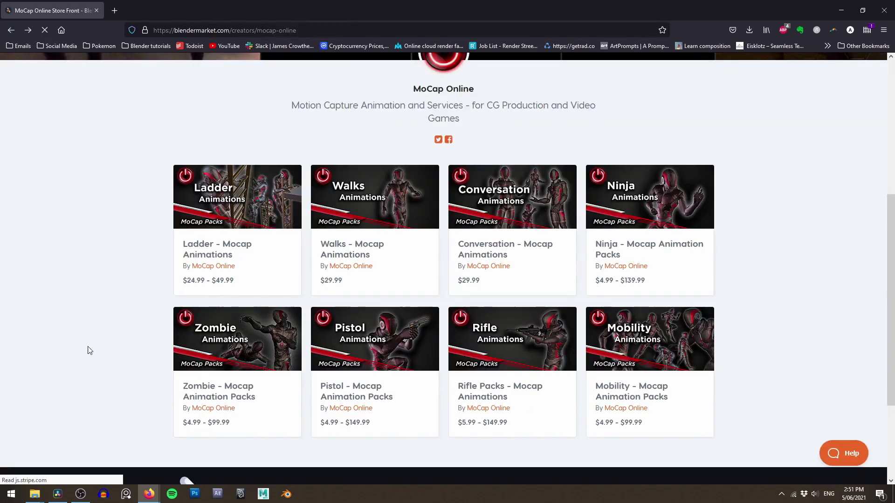
pyautogui.click(243, 344)
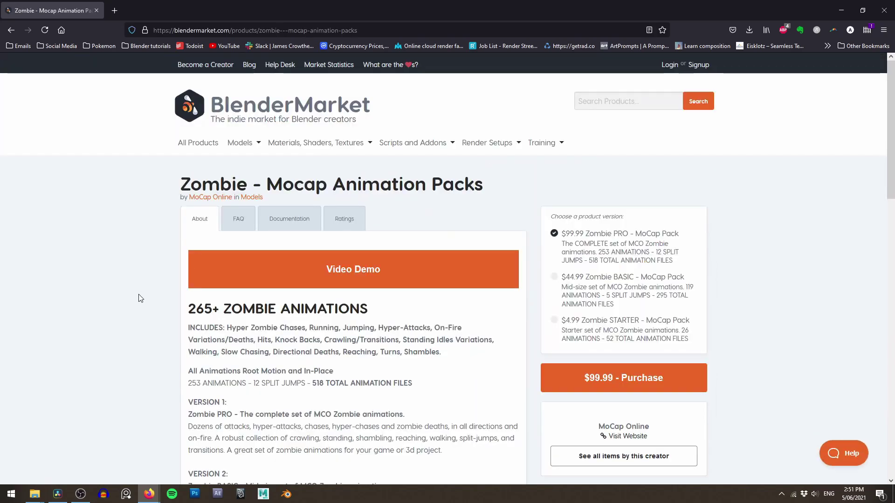
pyautogui.scroll(-3, 142, 295)
pyautogui.click(366, 344)
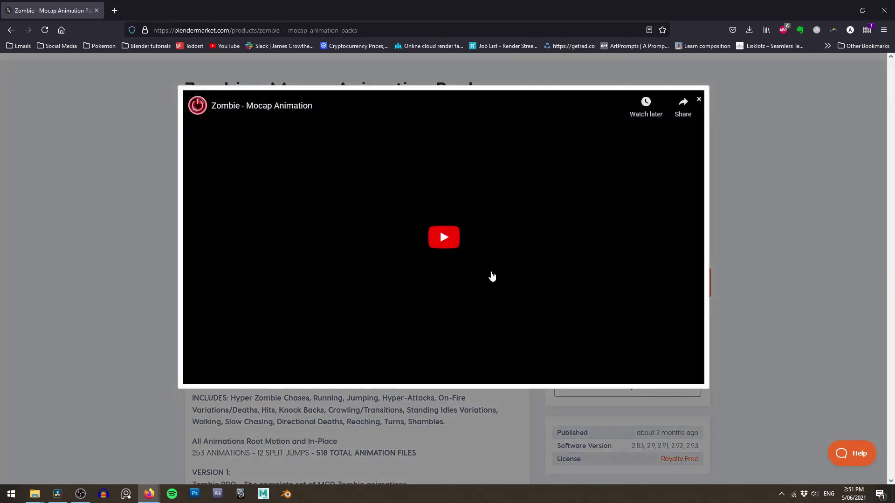
pyautogui.click(456, 240)
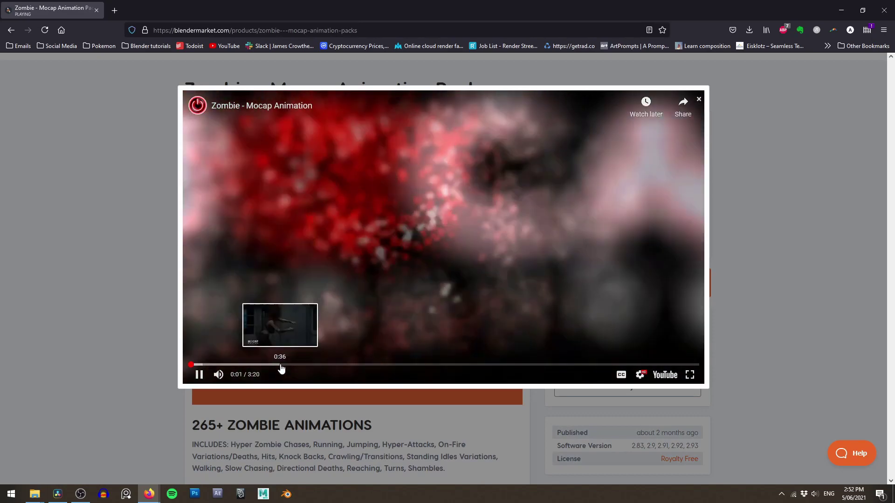
pyautogui.click(288, 365)
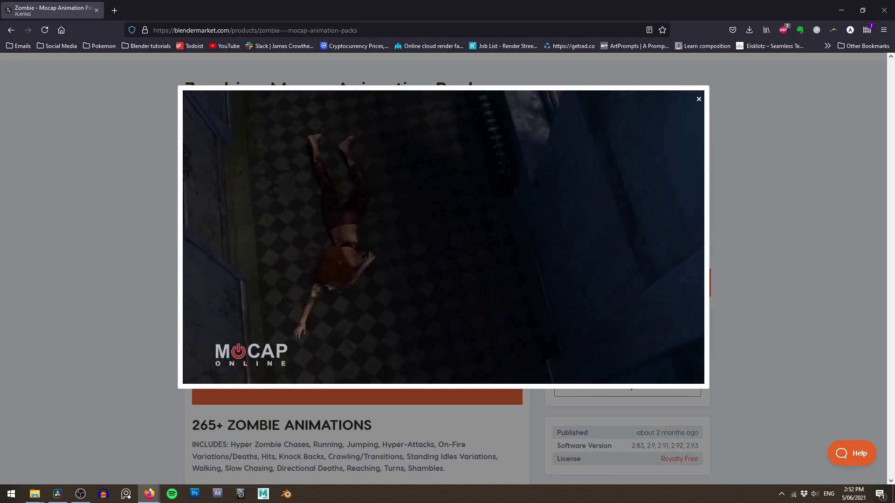
pyautogui.click(385, 366)
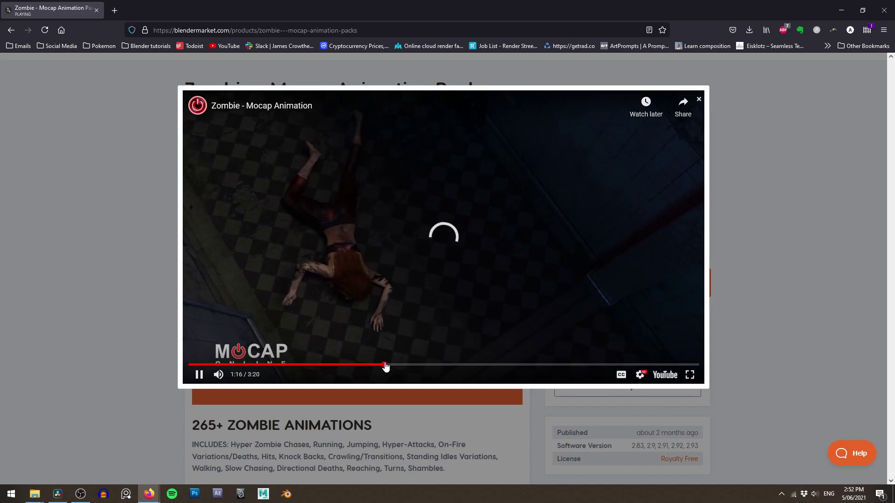